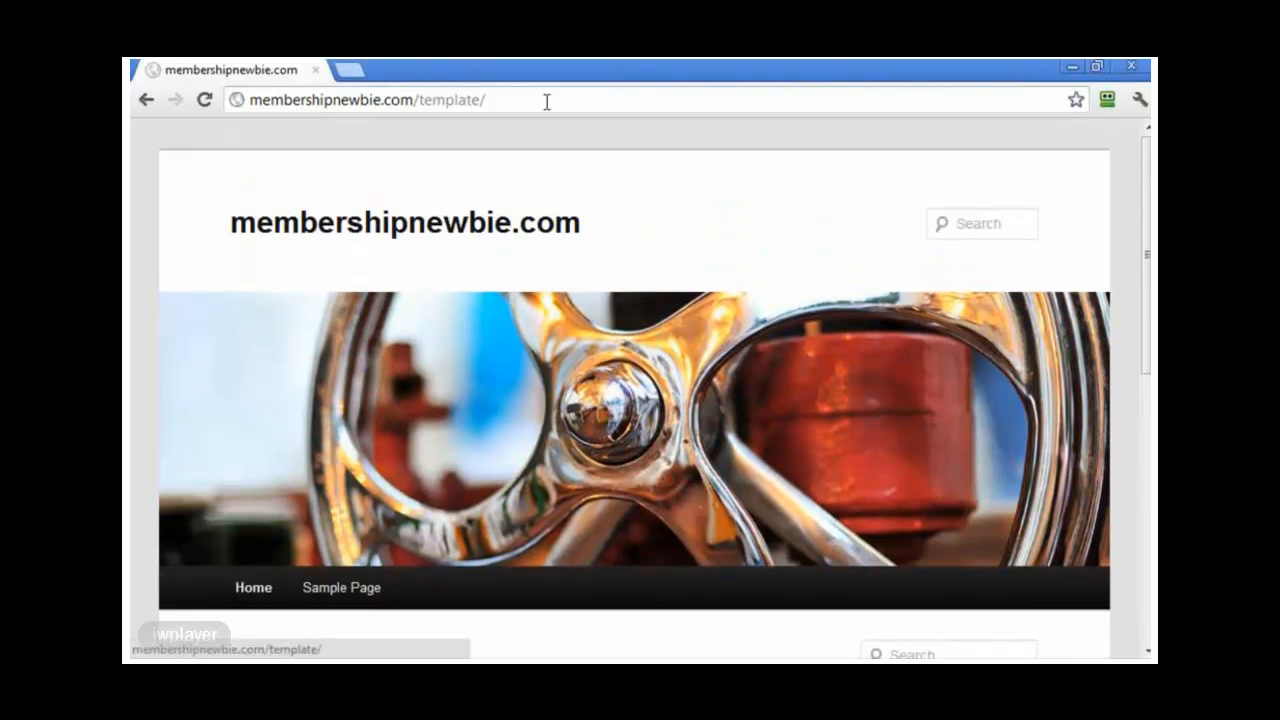
# Step: Load the template blog's wp-admin address in the browser
pyautogui.click(580, 99)
pyautogui.write('wp-')
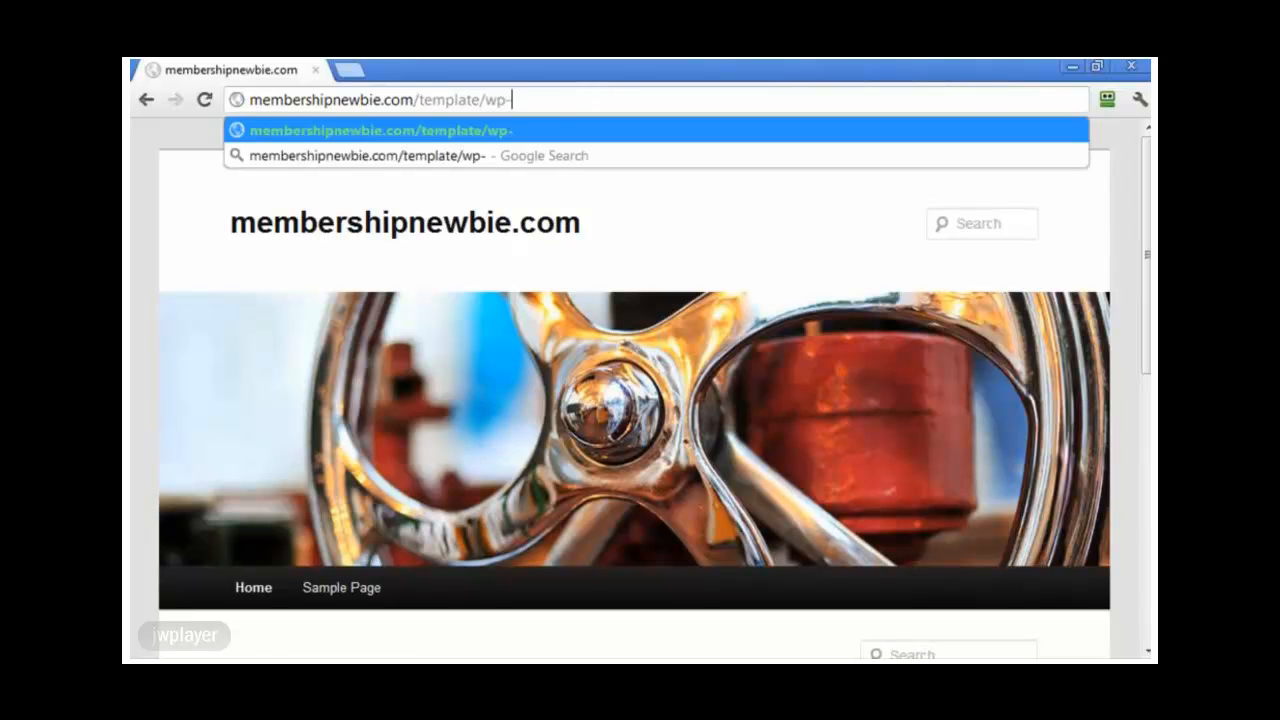
pyautogui.write('login')
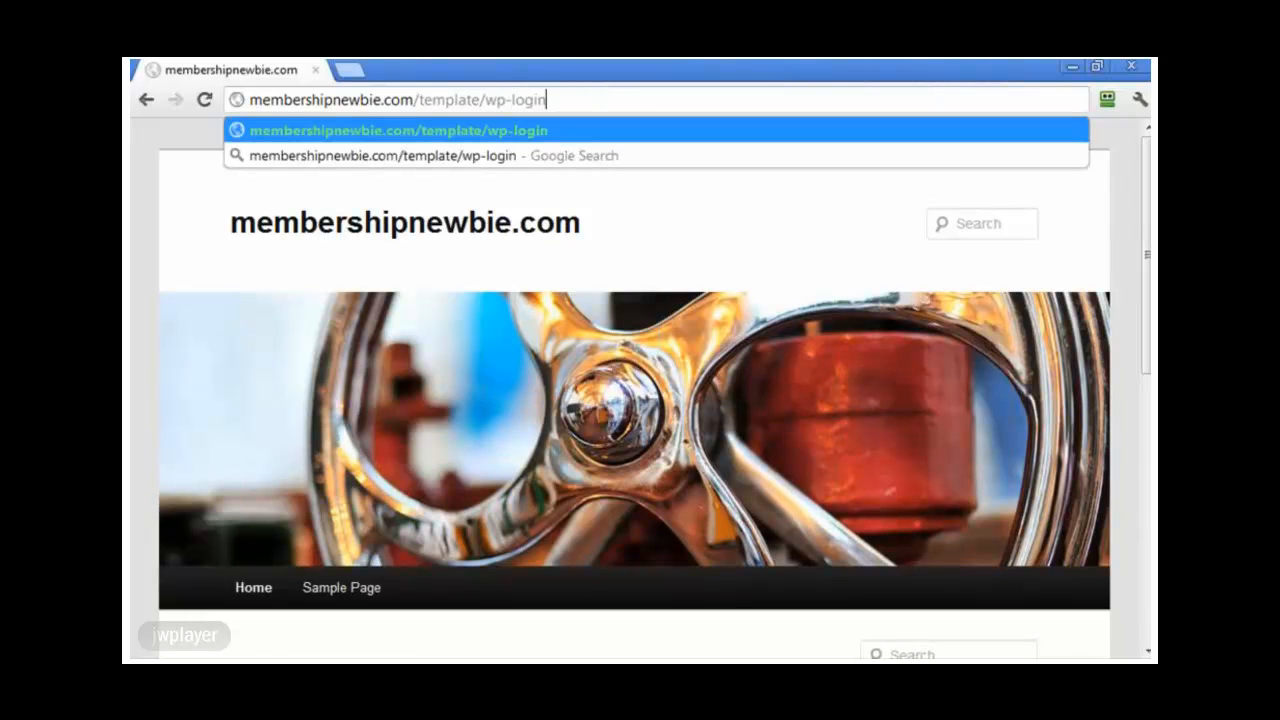
pyautogui.press('Return')
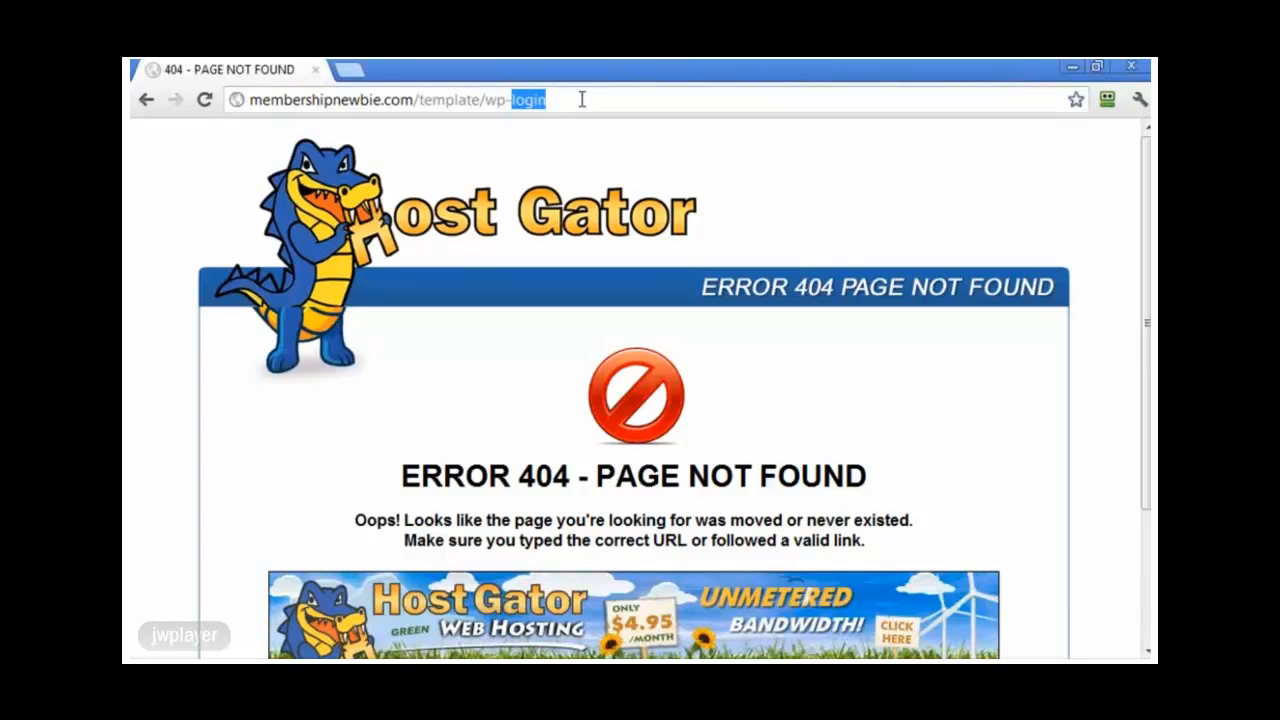
pyautogui.press('BackSpace')
pyautogui.press('BackSpace')
pyautogui.press('BackSpace')
pyautogui.press('BackSpace')
pyautogui.press('BackSpace')
pyautogui.write('admin')
pyautogui.press('Return')
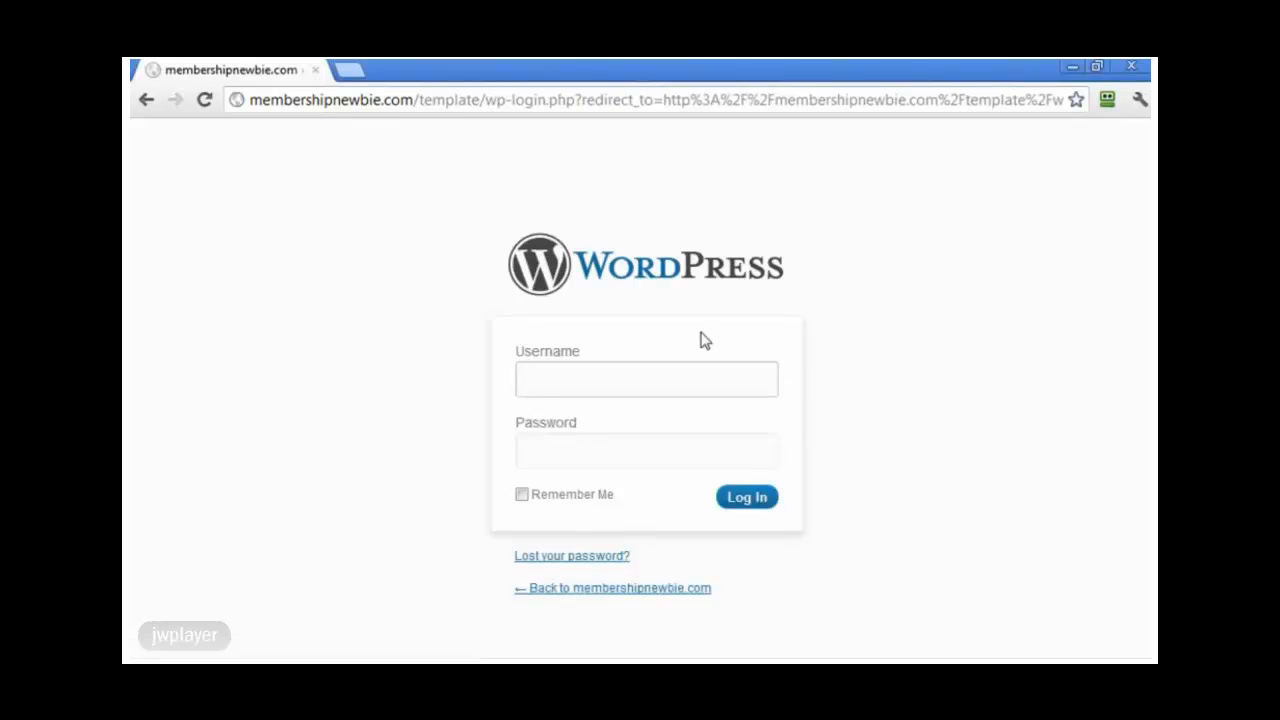
# Step: Log in with the admin username and password
pyautogui.write('Lance')
pyautogui.press('Tab')
pyautogui.write('************')
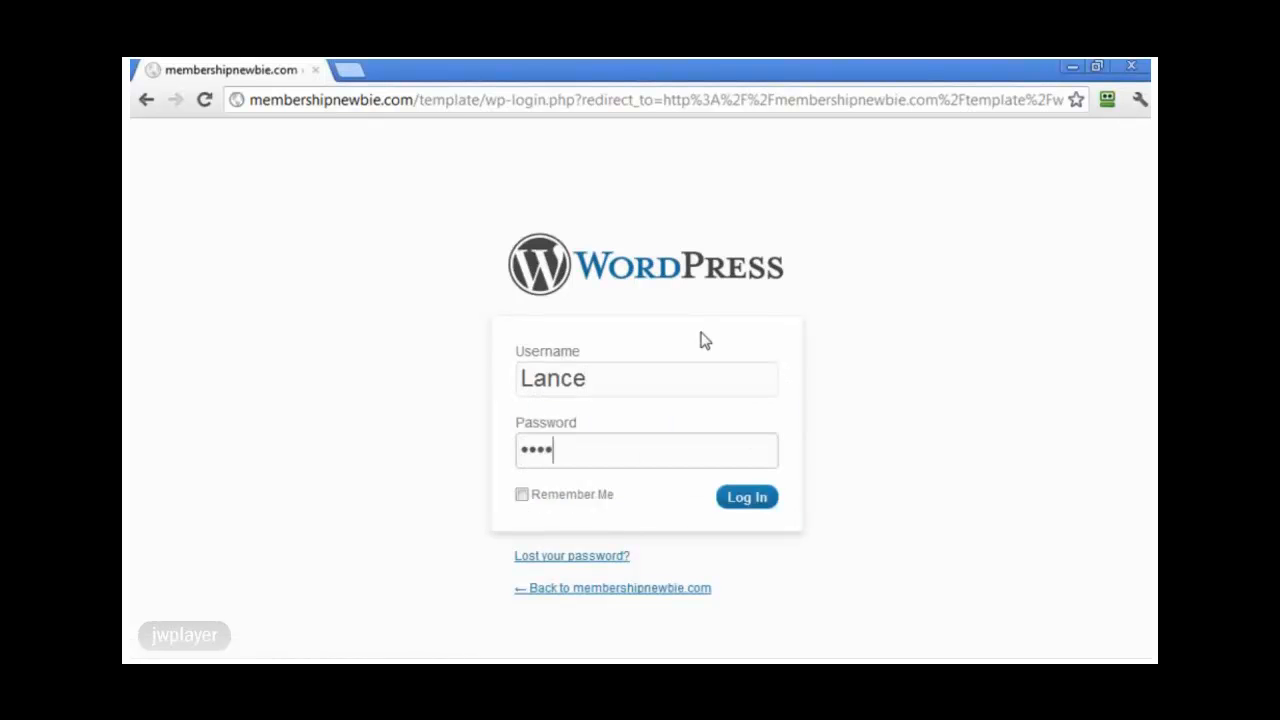
pyautogui.press('Return')
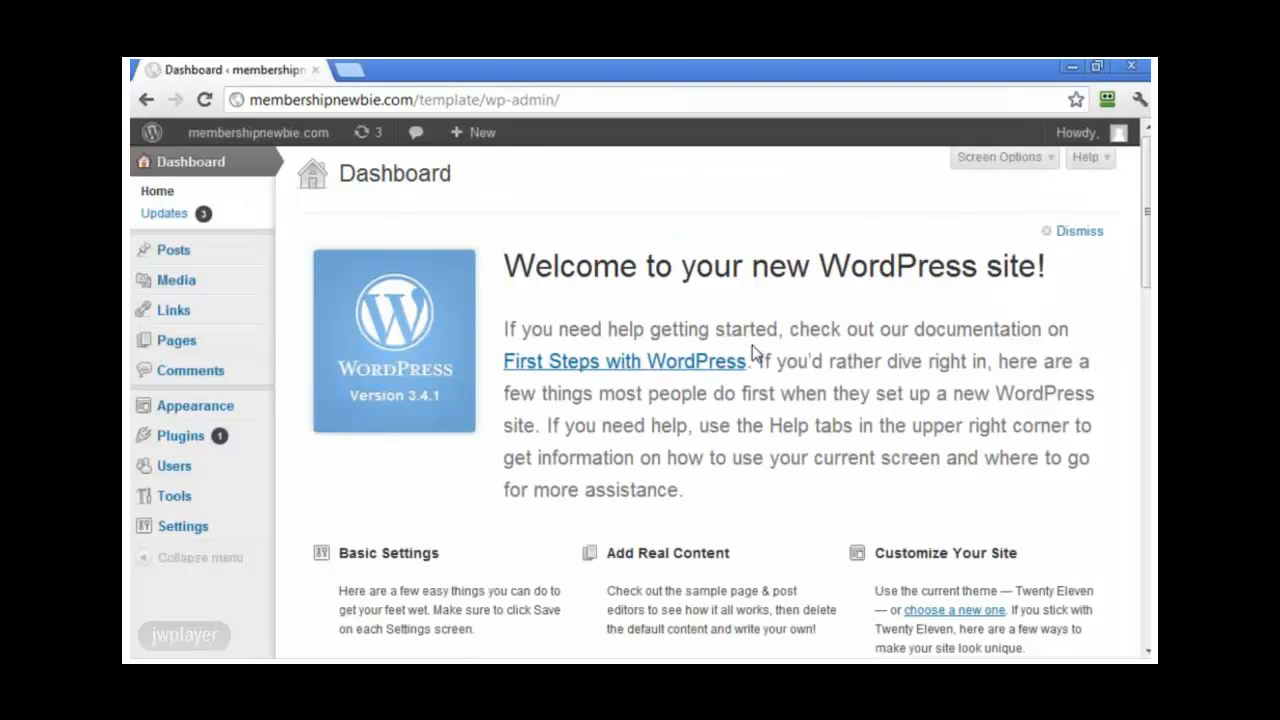
# Step: Browse the Posts and Pages lists, then show the installed plugins, Akismet and Hello Dolly
pyautogui.click(171, 252)
pyautogui.moveTo(311, 323)
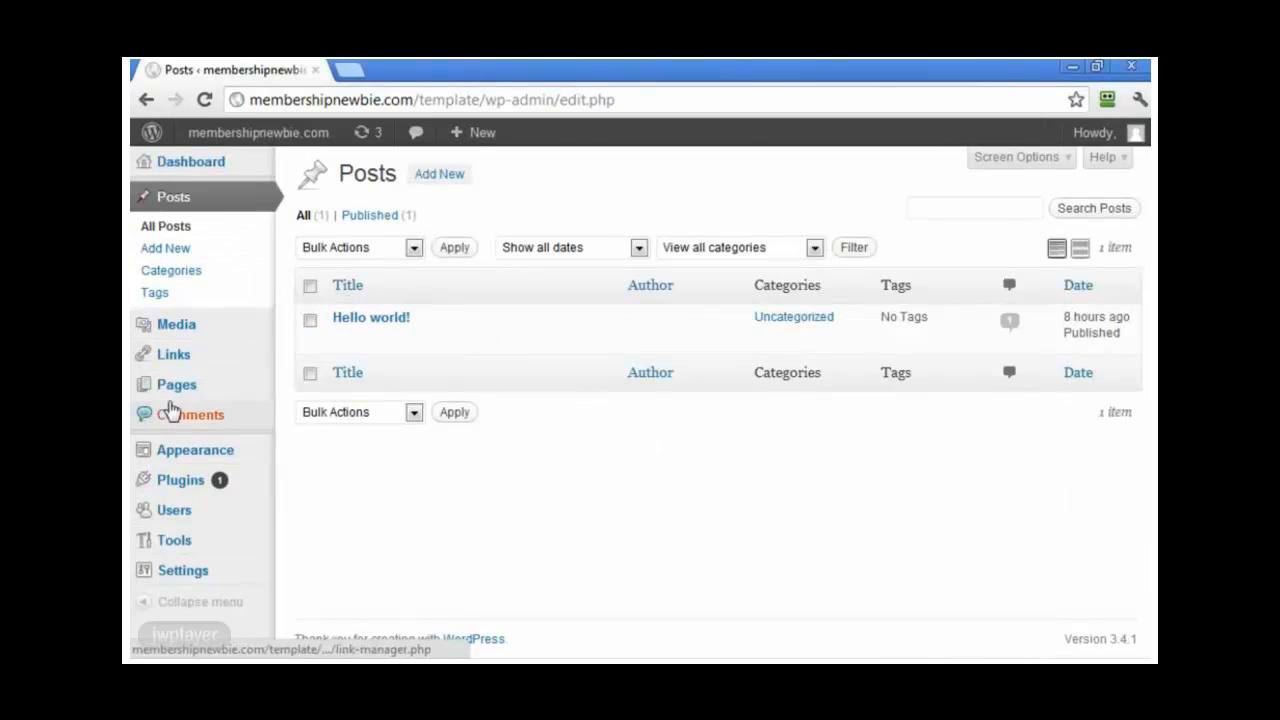
pyautogui.click(177, 392)
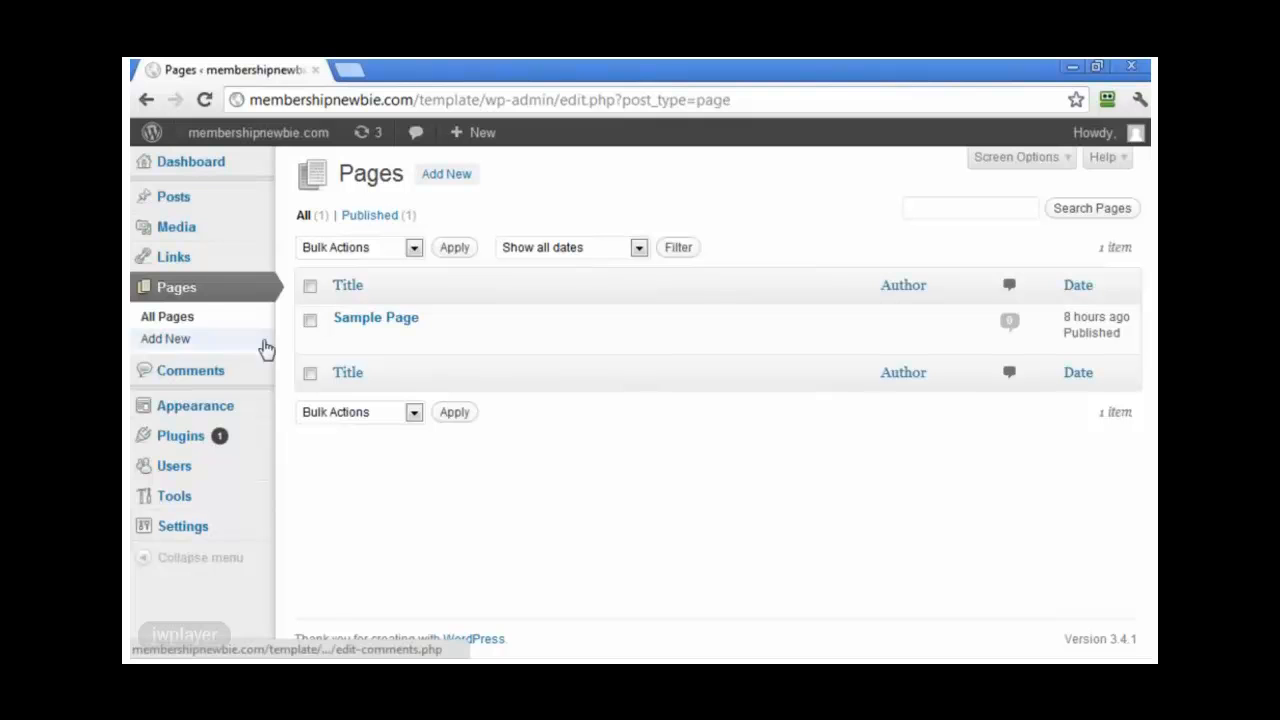
pyautogui.moveTo(408, 332)
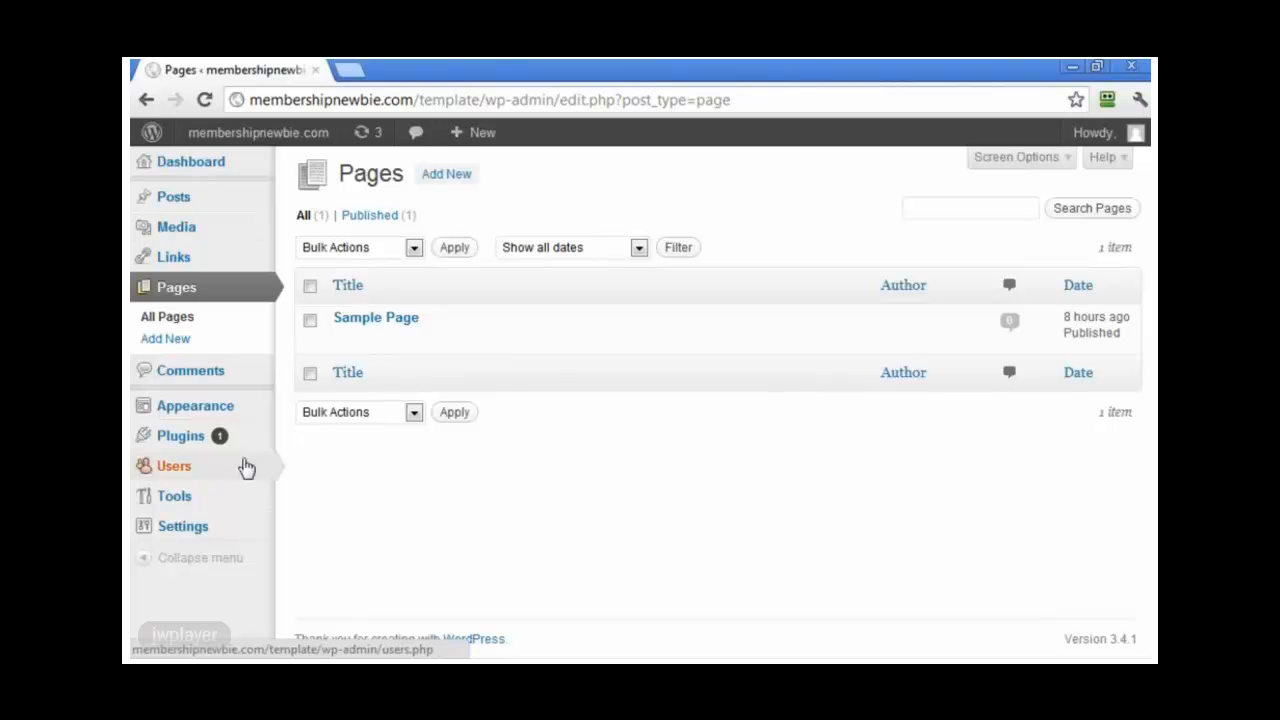
pyautogui.moveTo(203, 444)
pyautogui.click(320, 437)
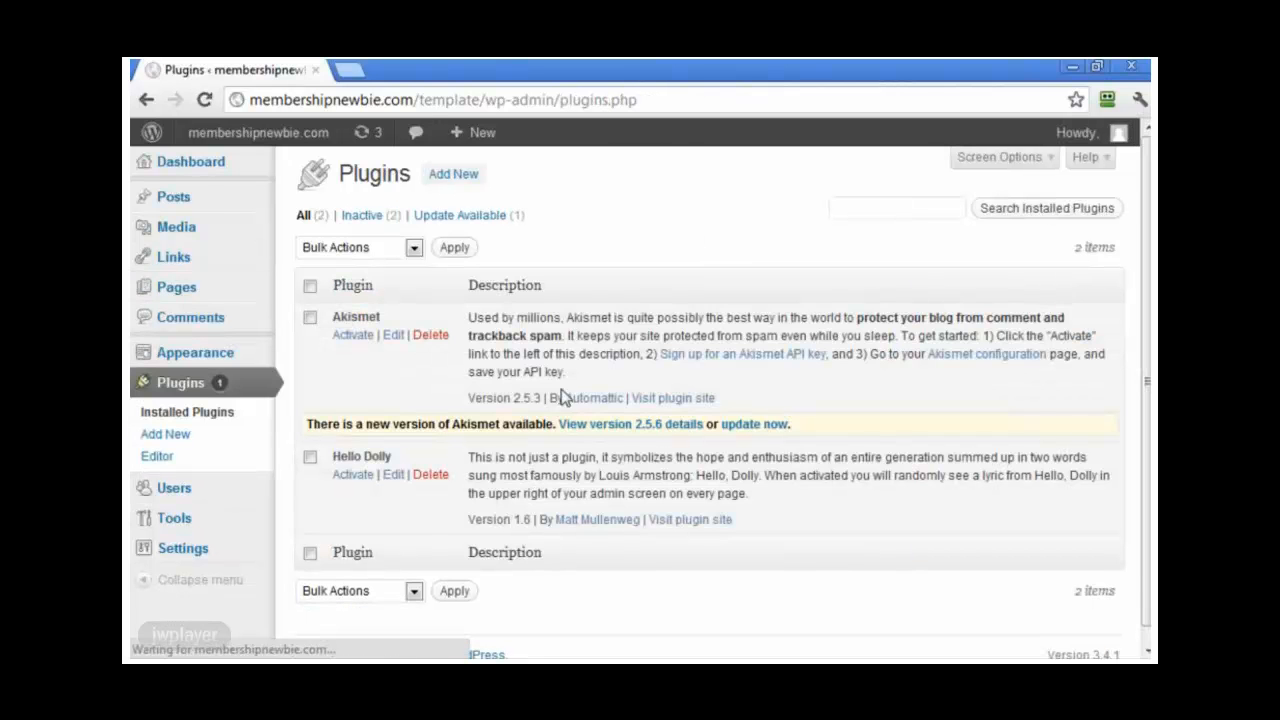
# Step: Upload and install plugindashboard-110-20120725233902.zip through Add New's Upload option
pyautogui.click(458, 176)
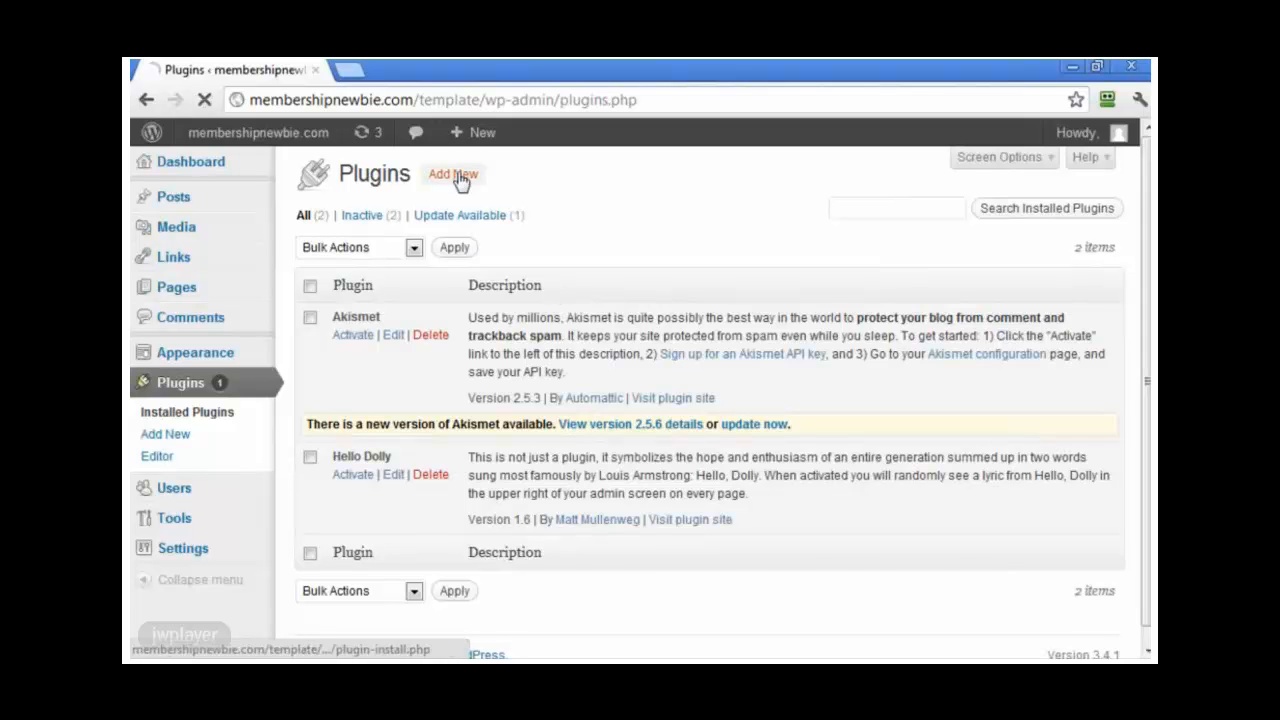
pyautogui.click(381, 224)
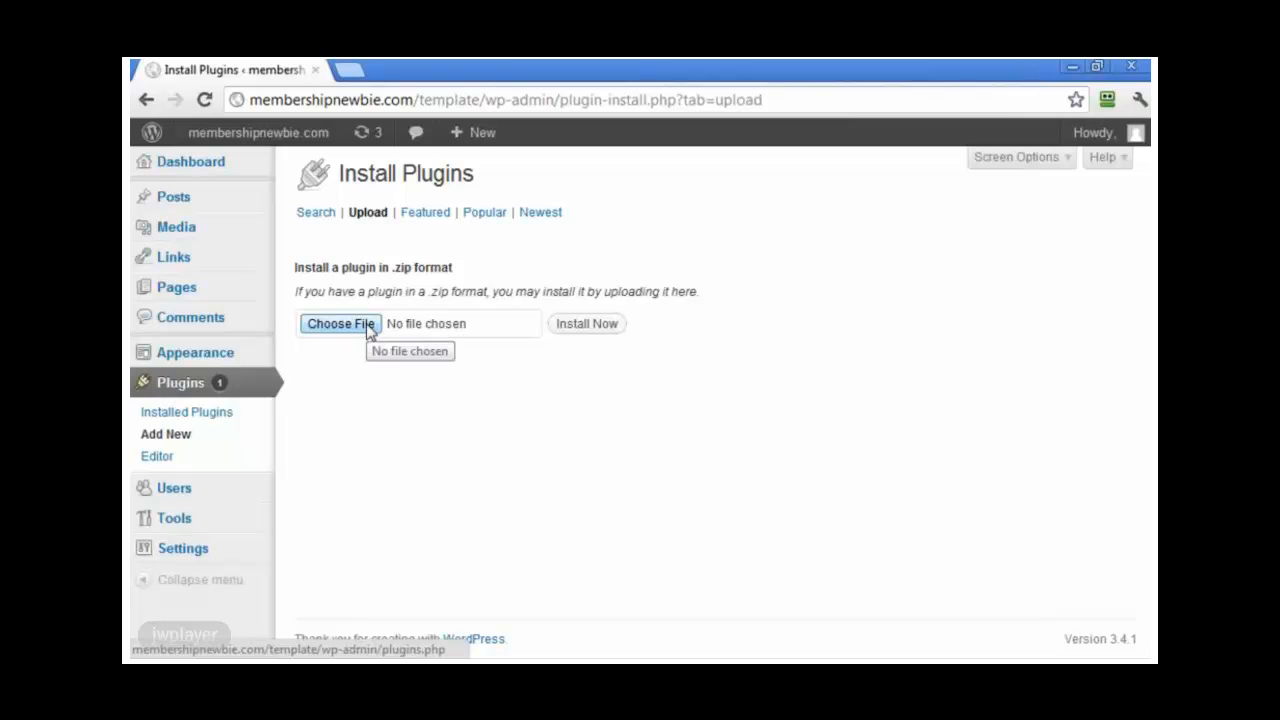
pyautogui.click(369, 329)
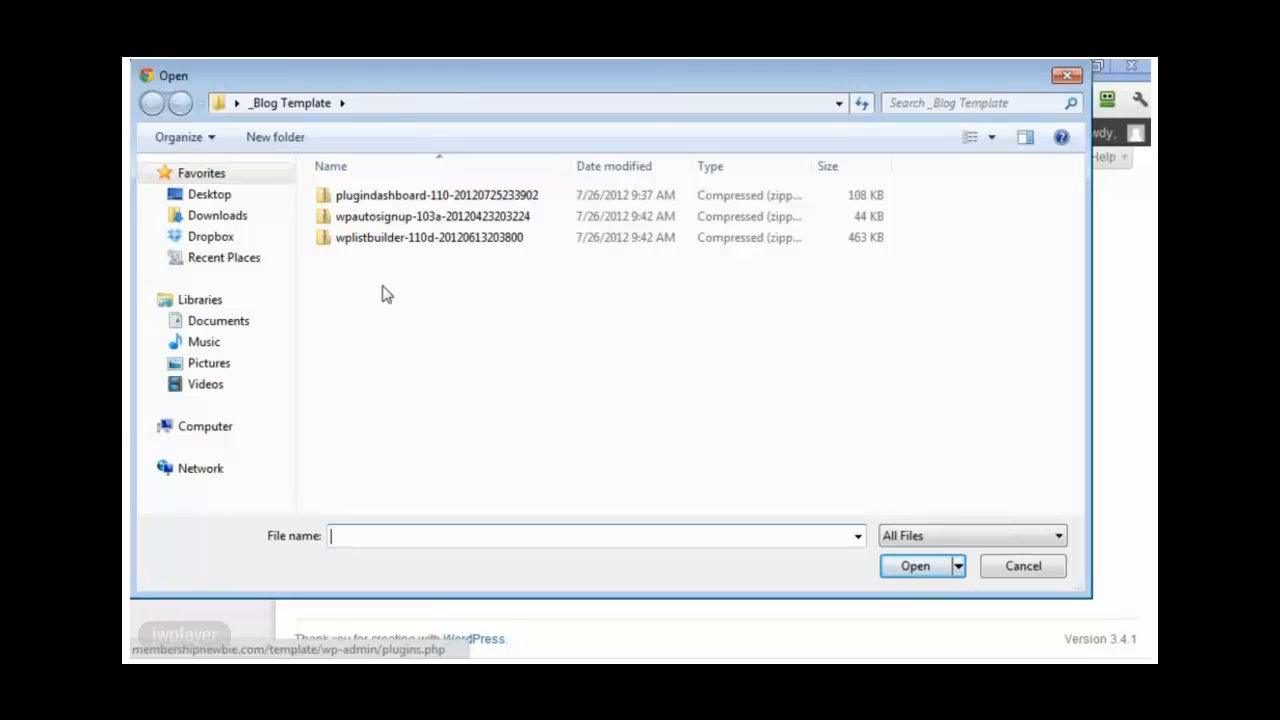
pyautogui.click(416, 201)
pyautogui.doubleClick(416, 201)
pyautogui.click(605, 326)
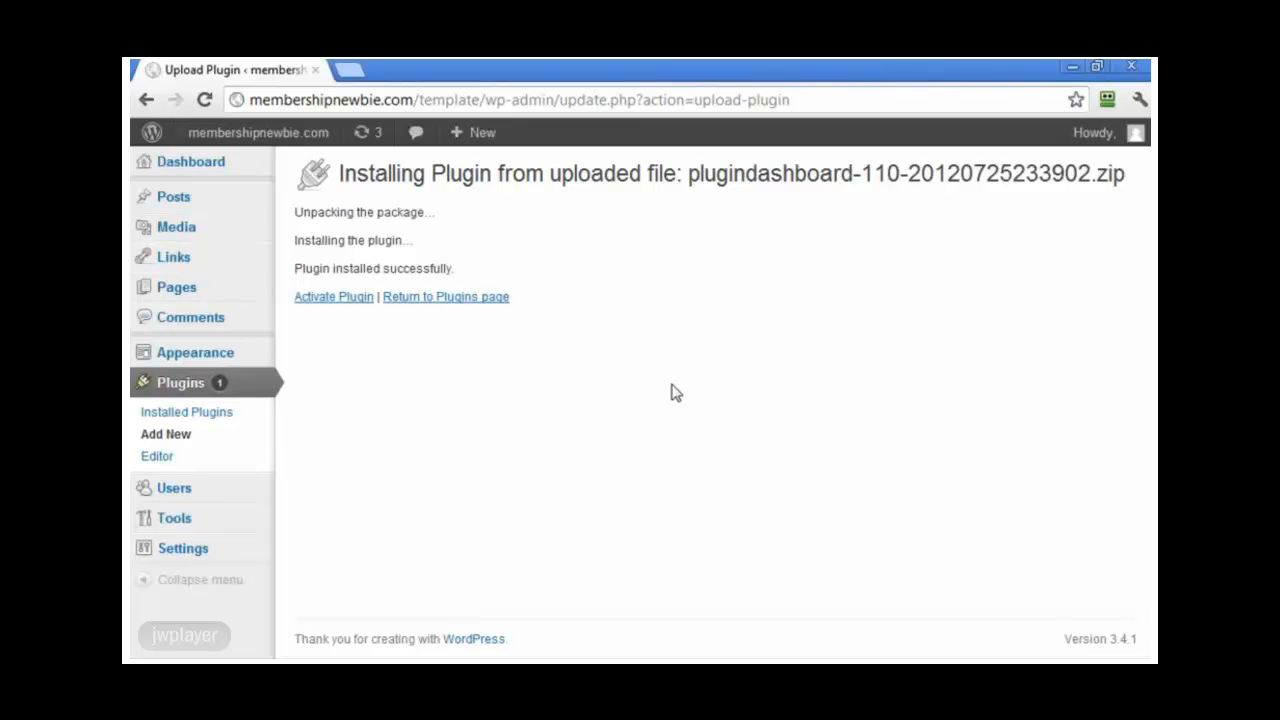
# Step: Activate the newly installed Plugin Dashboard plugin
pyautogui.click(352, 297)
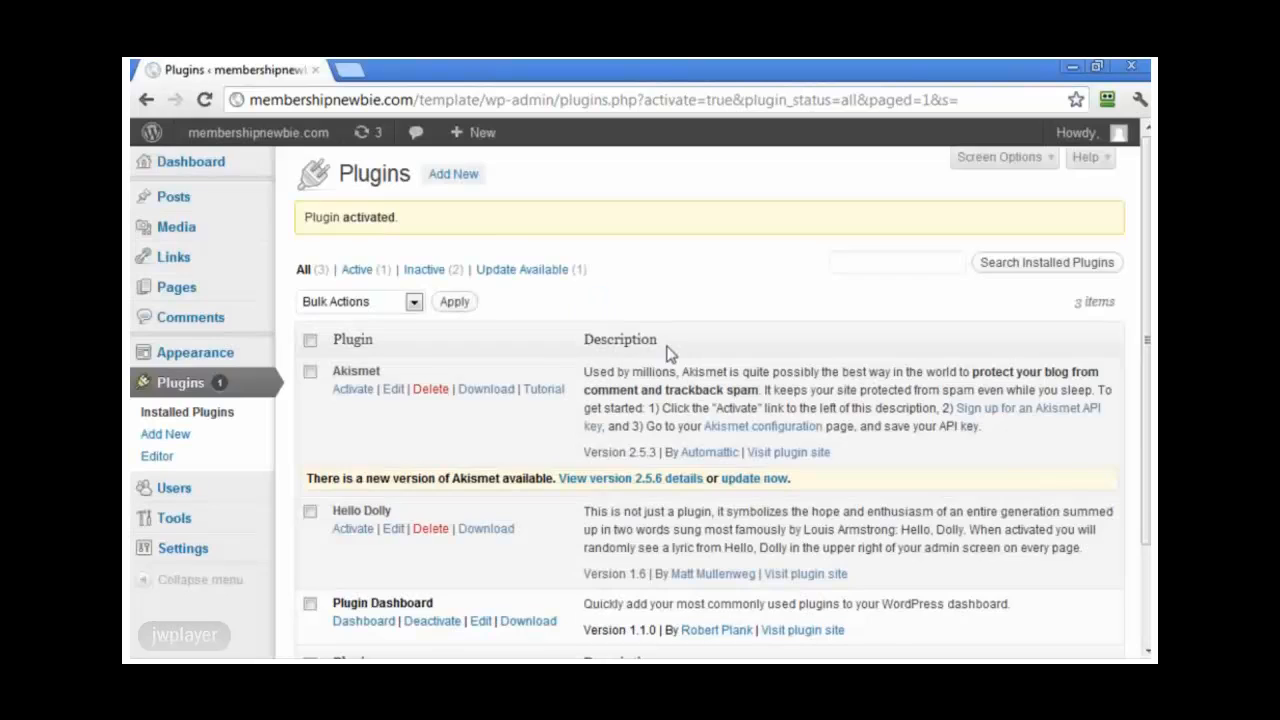
pyautogui.scroll(-1, 675, 360)
pyautogui.scroll(-2, 688, 379)
pyautogui.scroll(1, 690, 386)
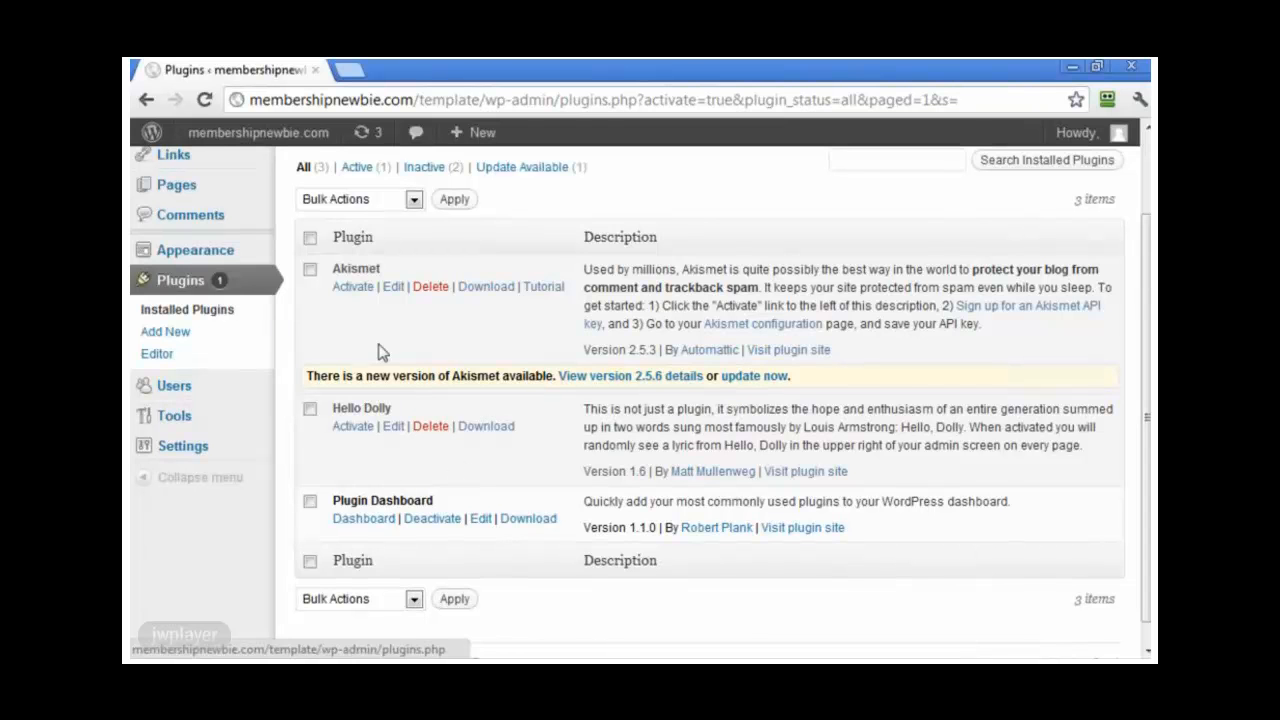
pyautogui.scroll(2, 205, 250)
# Step: Check Posts and Pages, then return to Installed Plugins and highlight the Akismet update notice
pyautogui.moveTo(180, 202)
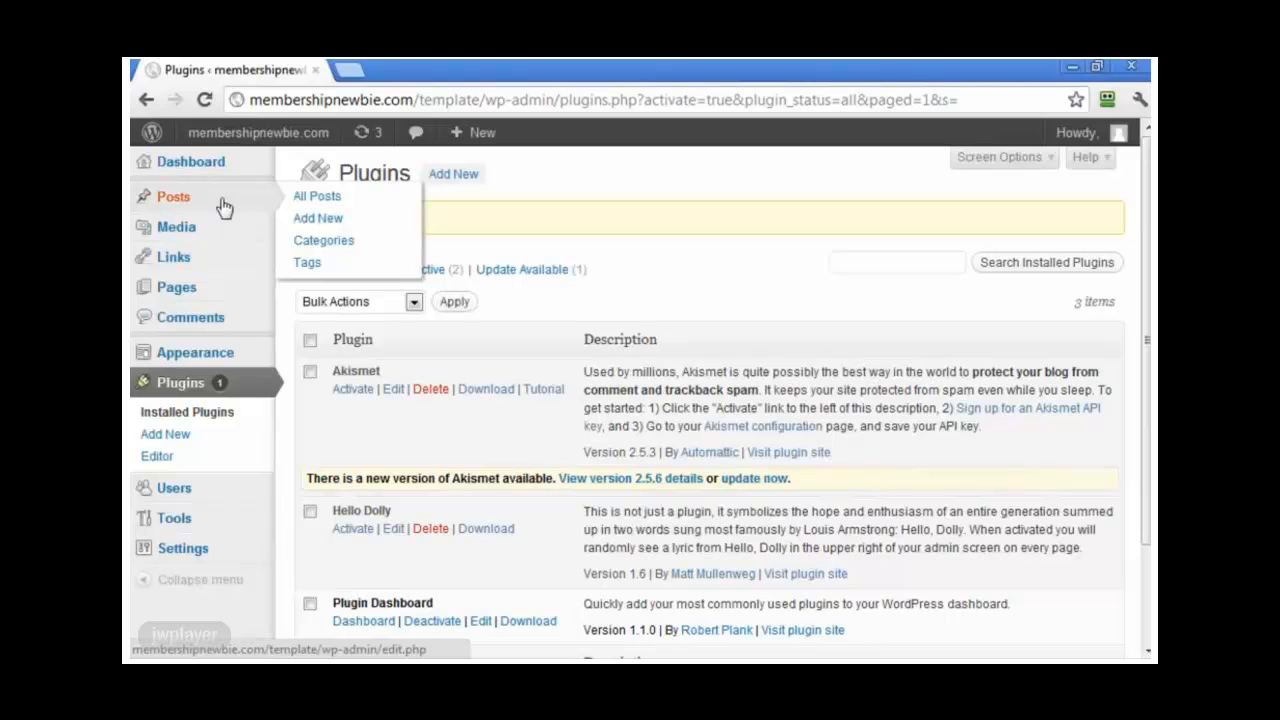
pyautogui.click(304, 200)
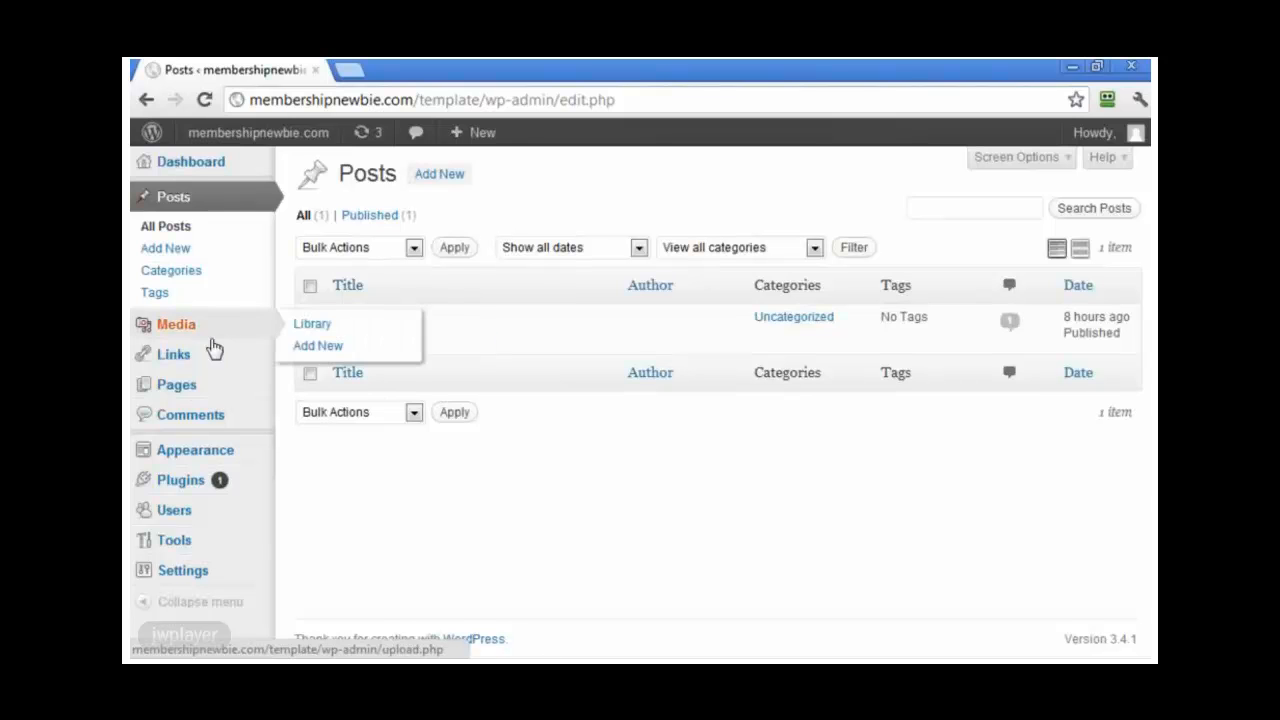
pyautogui.click(210, 388)
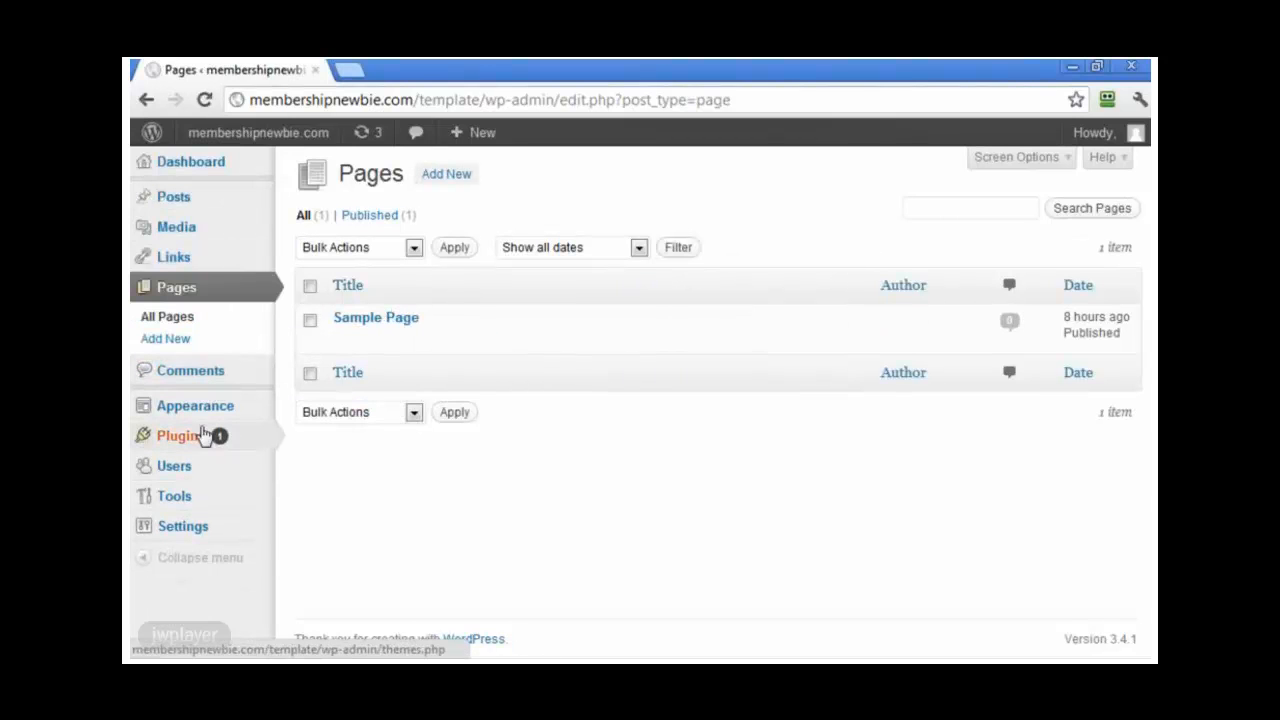
pyautogui.click(189, 440)
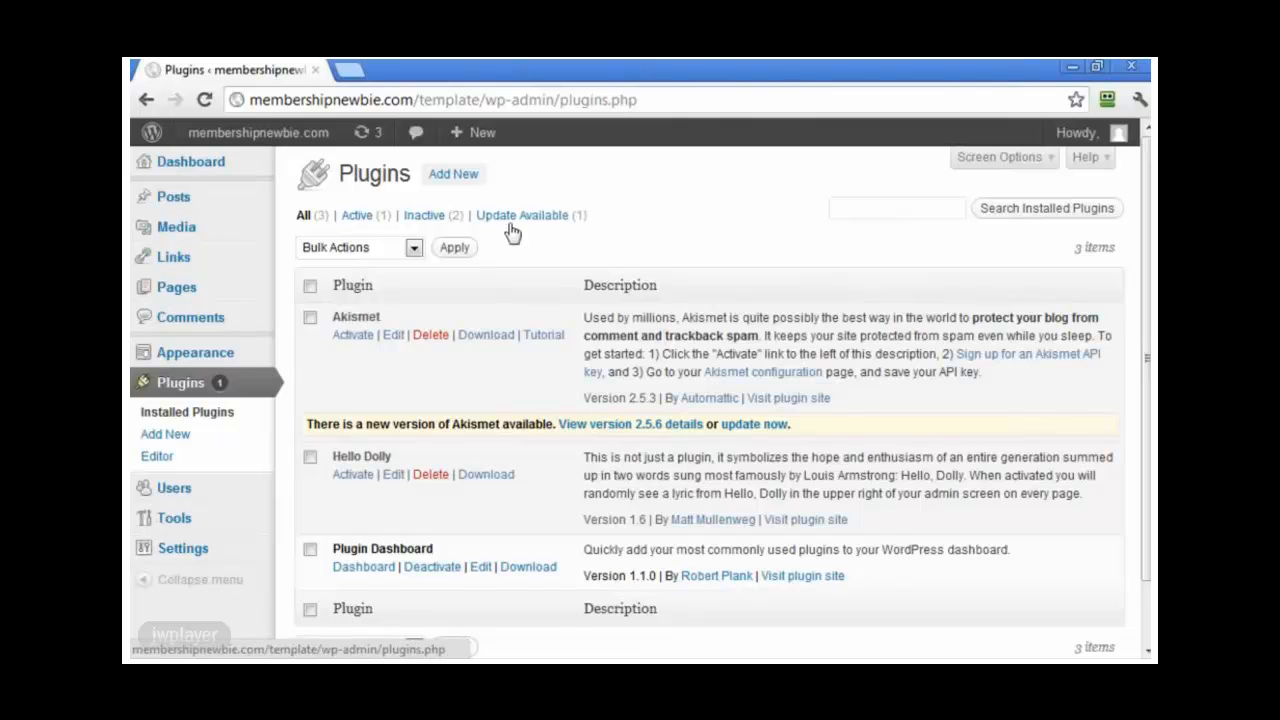
pyautogui.moveTo(810, 429); pyautogui.dragTo(555, 428)
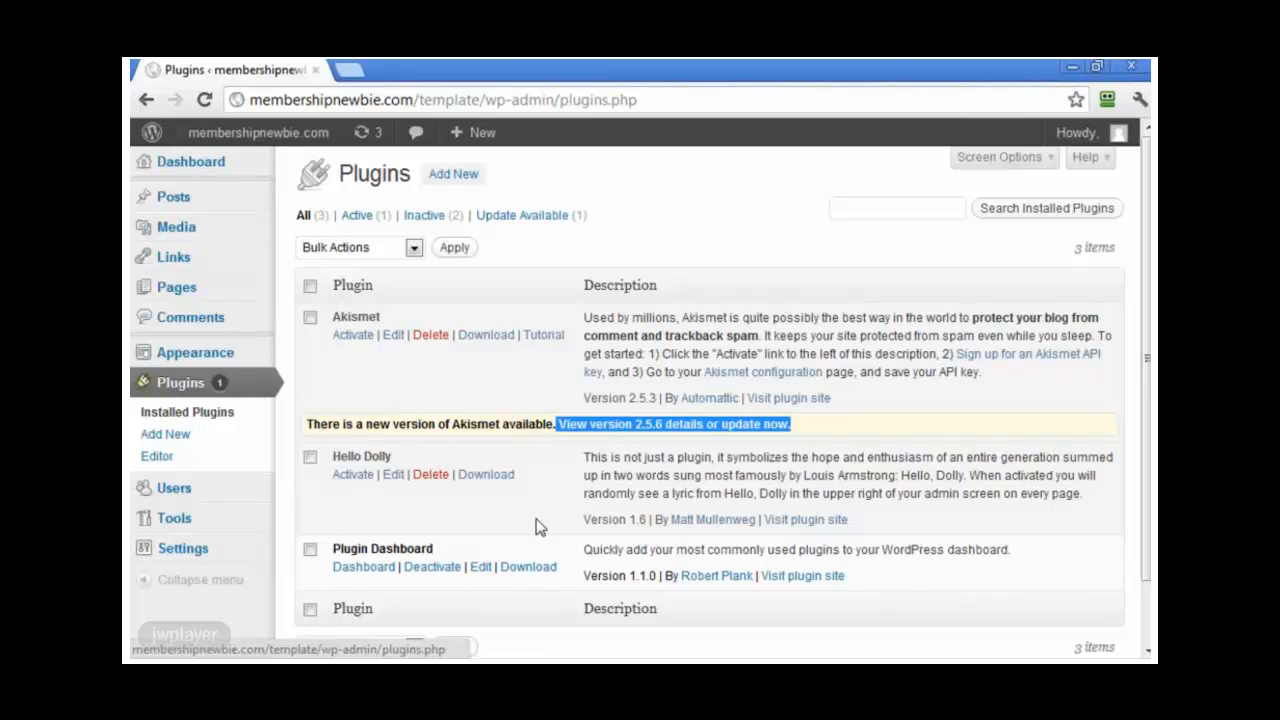
pyautogui.moveTo(221, 166)
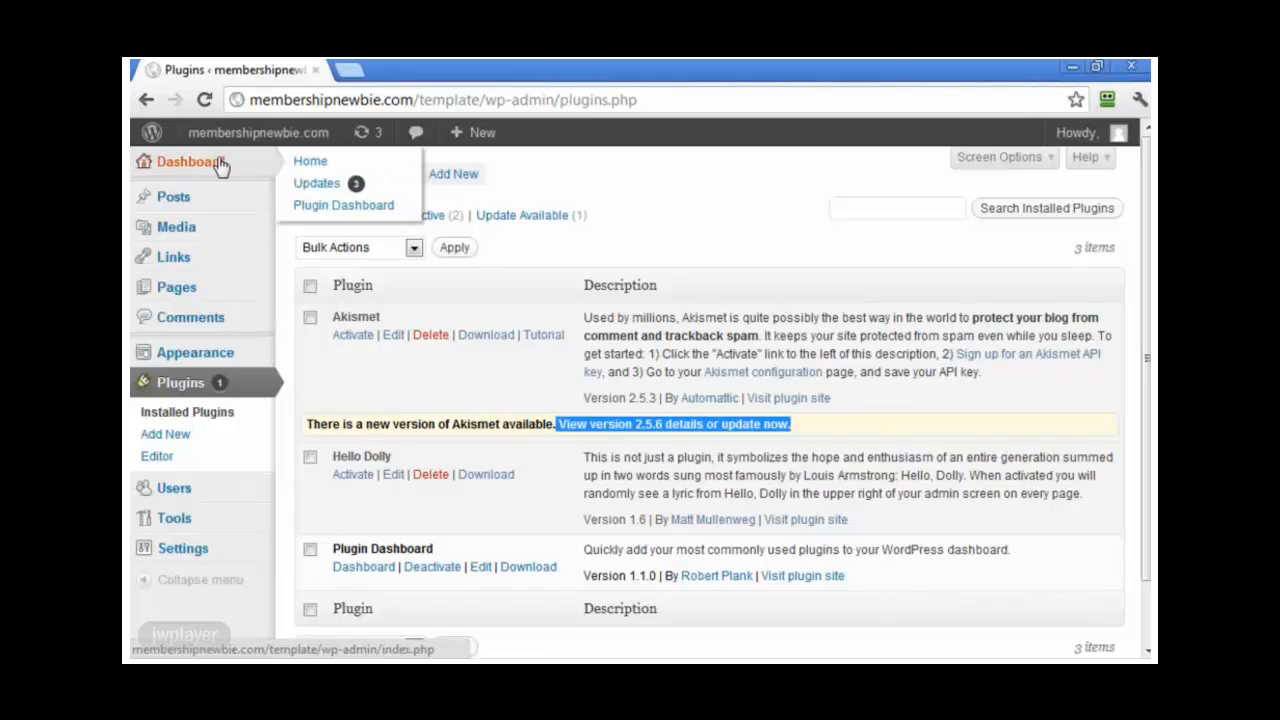
# Step: Run Plugin Dashboard's Install & Uninstall Selected Plugins to delete the sample content and update Akismet
pyautogui.click(344, 206)
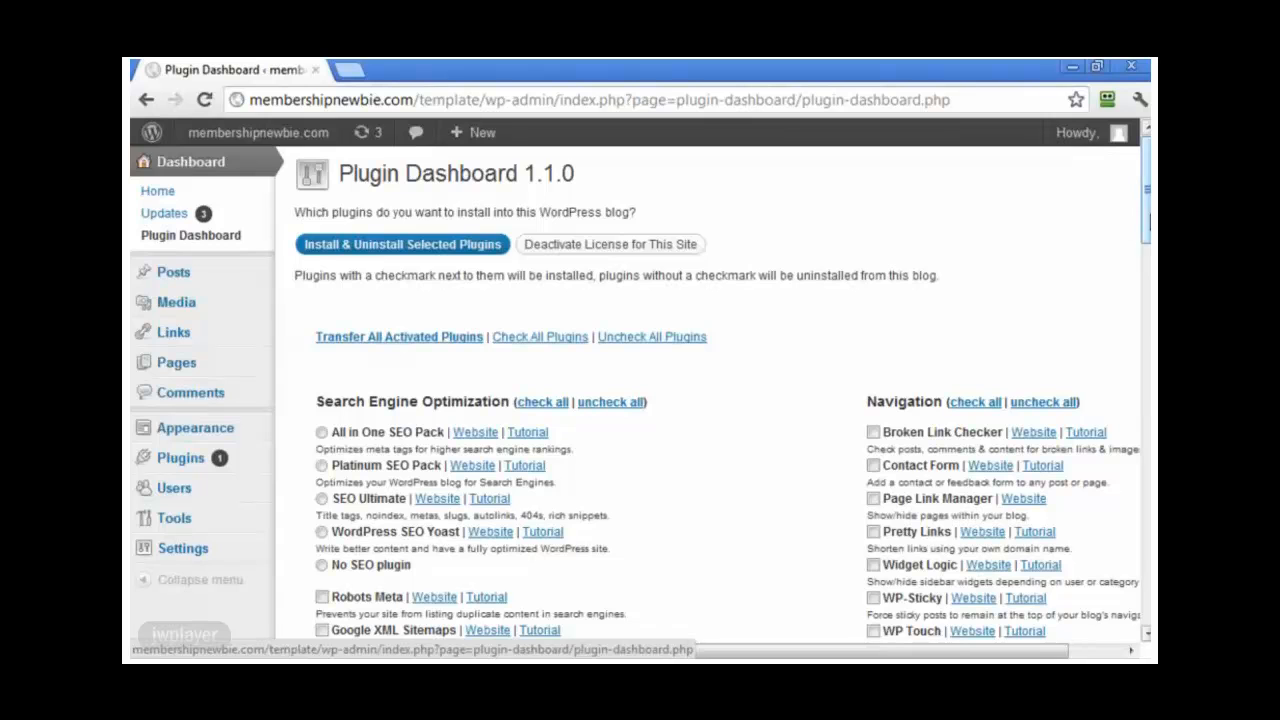
pyautogui.moveTo(1146, 205); pyautogui.dragTo(1146, 566)
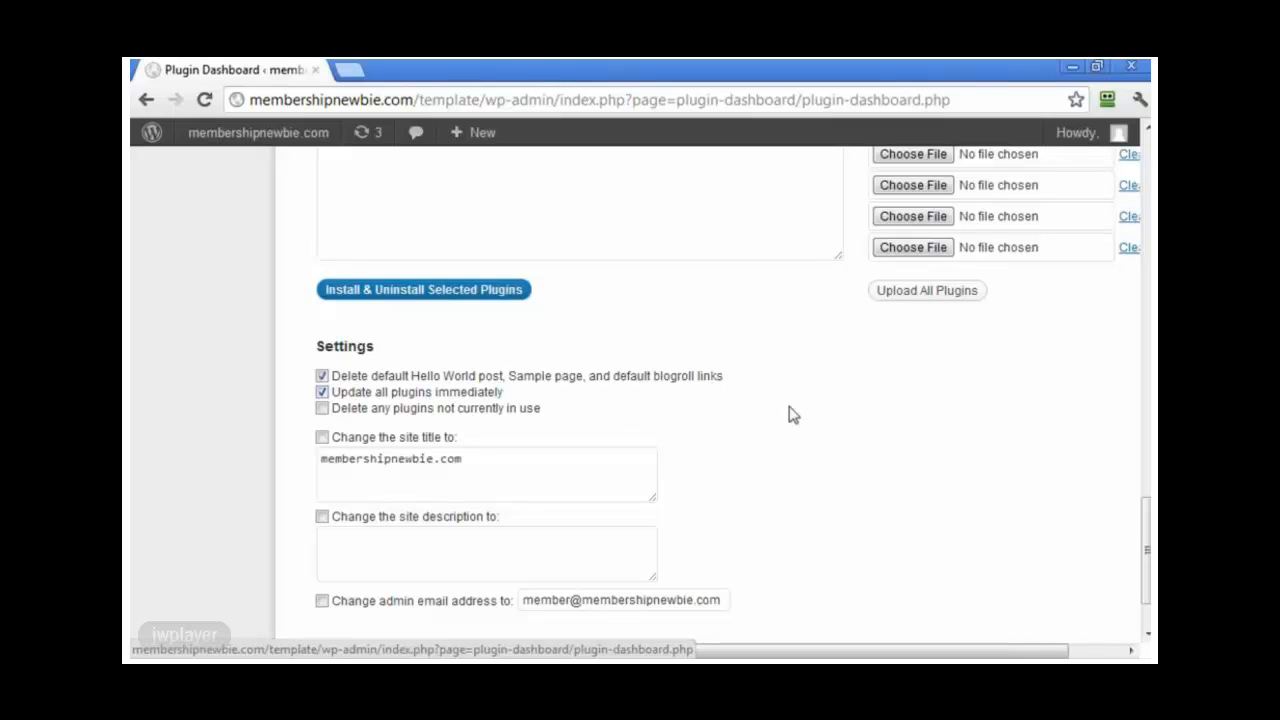
pyautogui.scroll(-2, 975, 480)
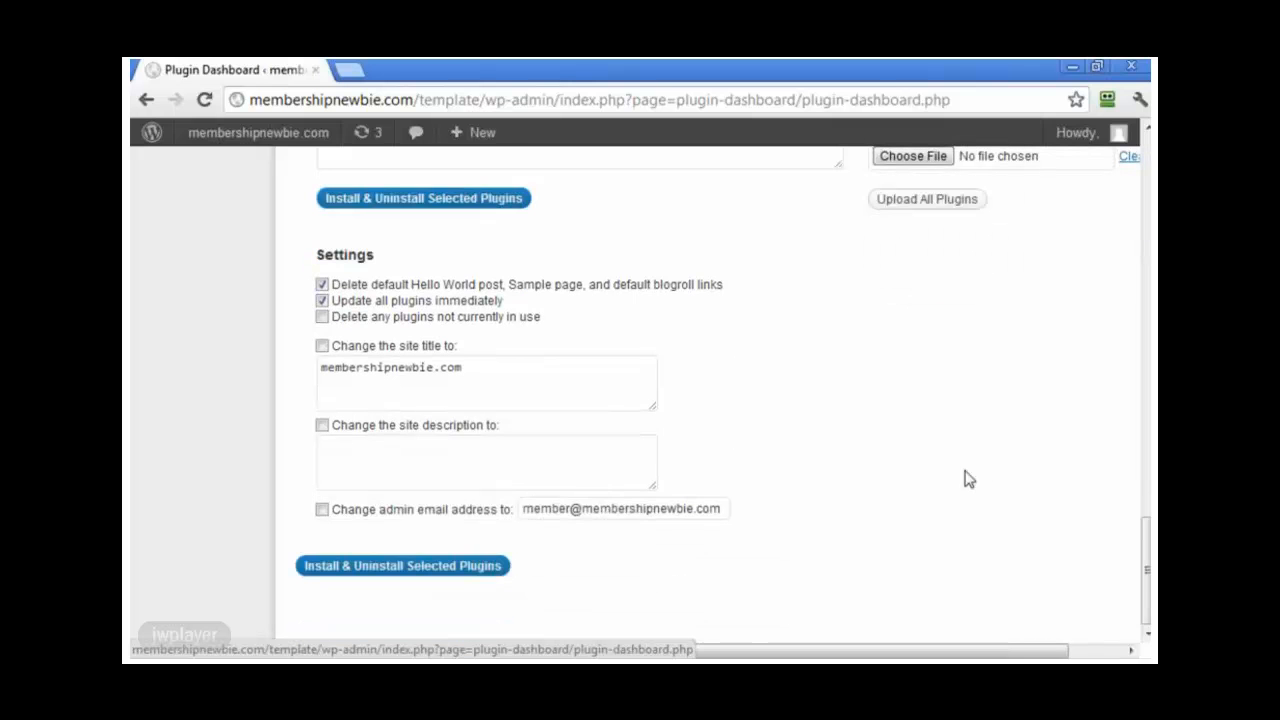
pyautogui.click(476, 568)
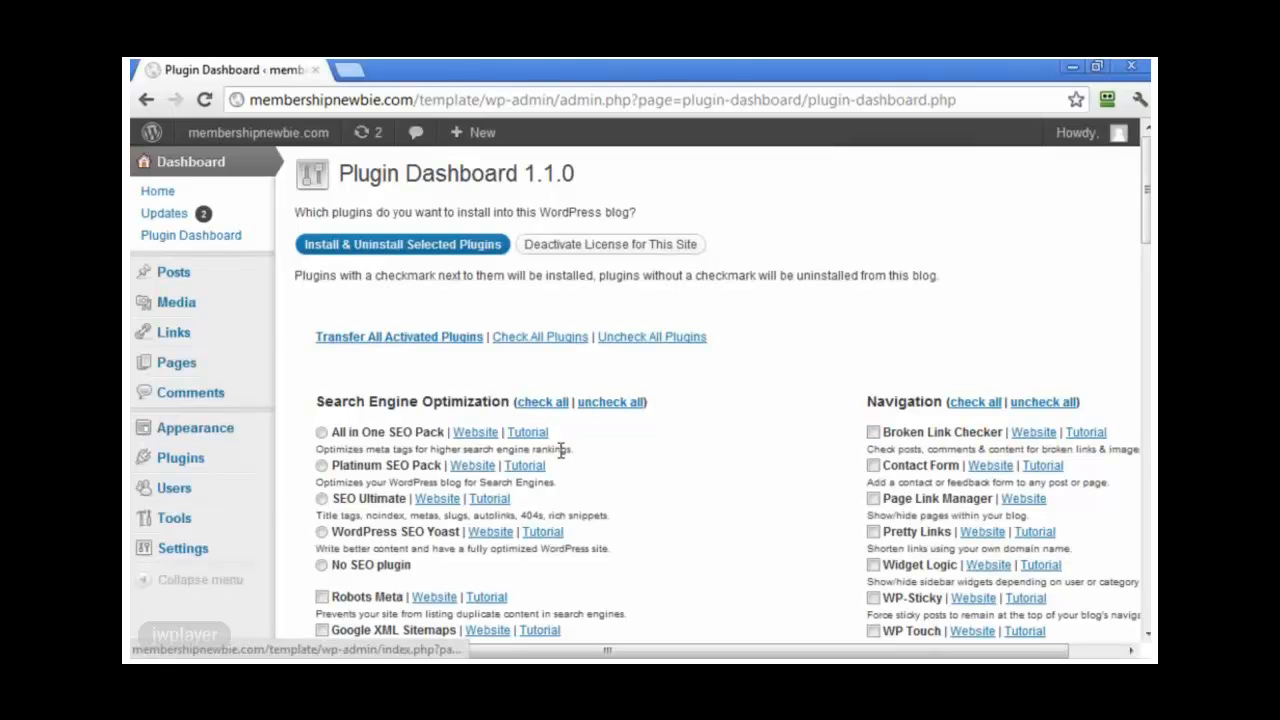
# Step: Check Posts, Links and Pages after cleanup, then review the plugin list with Akismet at 2.5.6
pyautogui.click(180, 284)
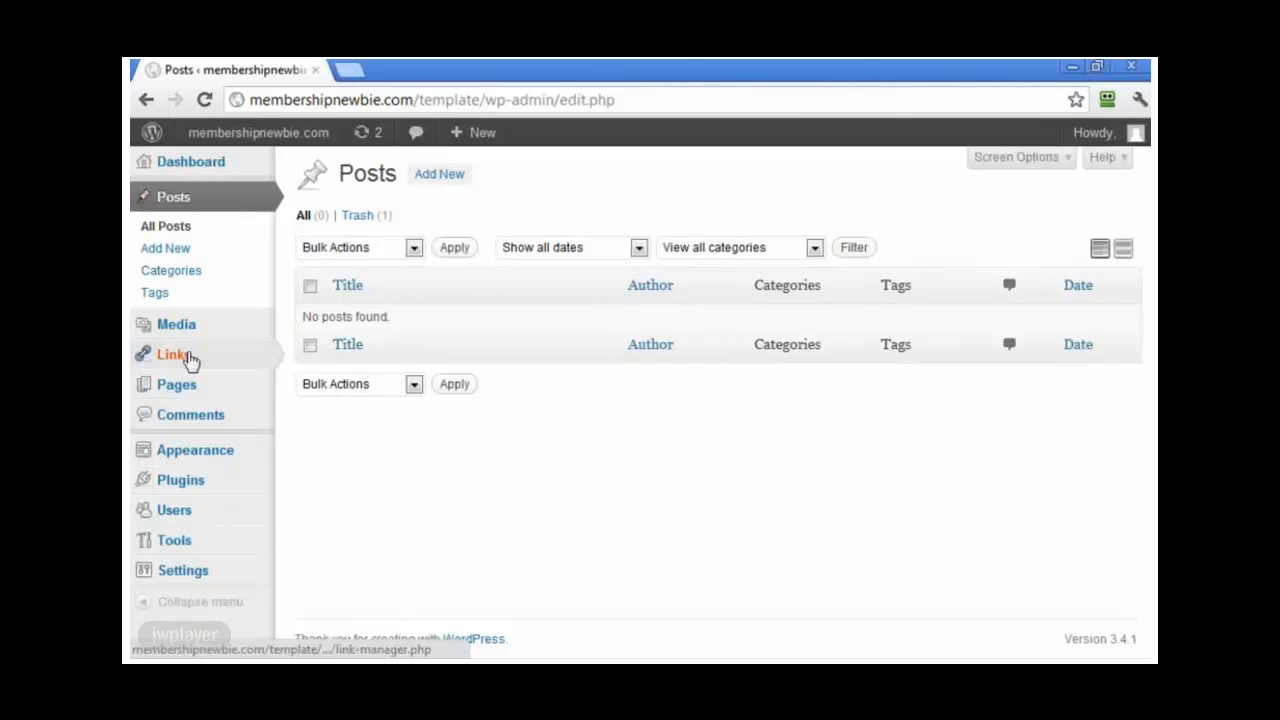
pyautogui.click(190, 360)
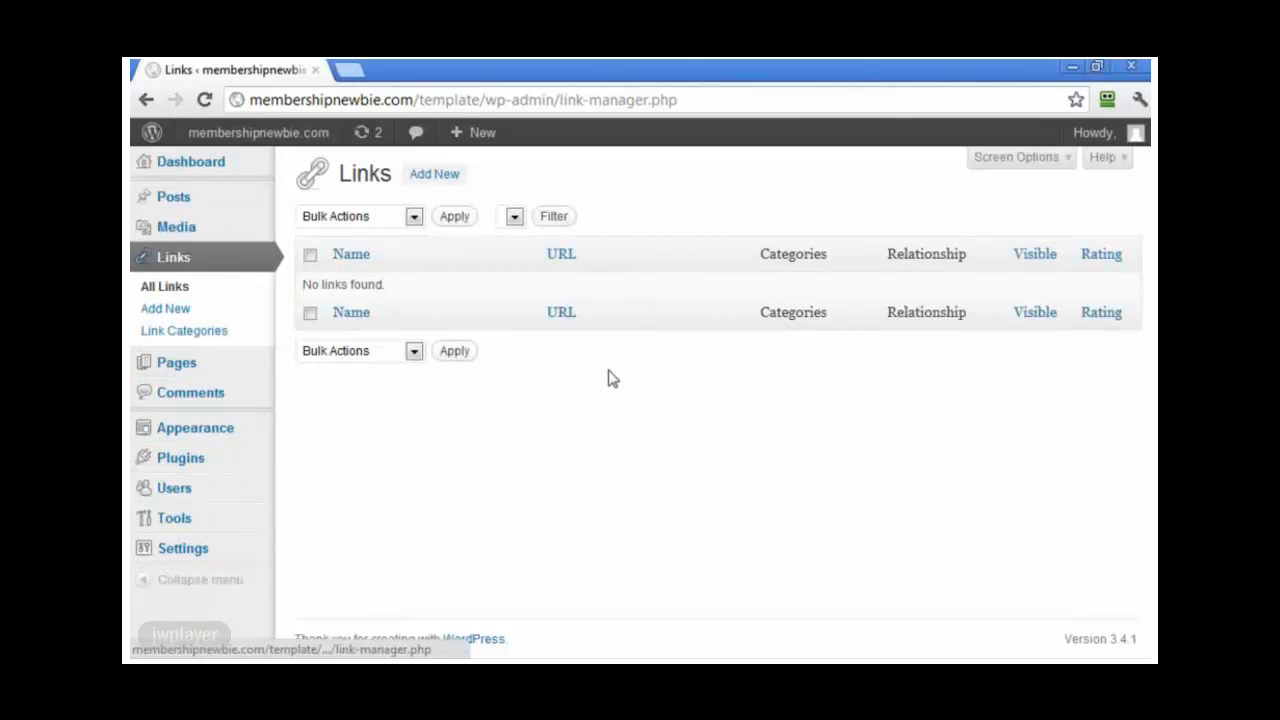
pyautogui.click(196, 372)
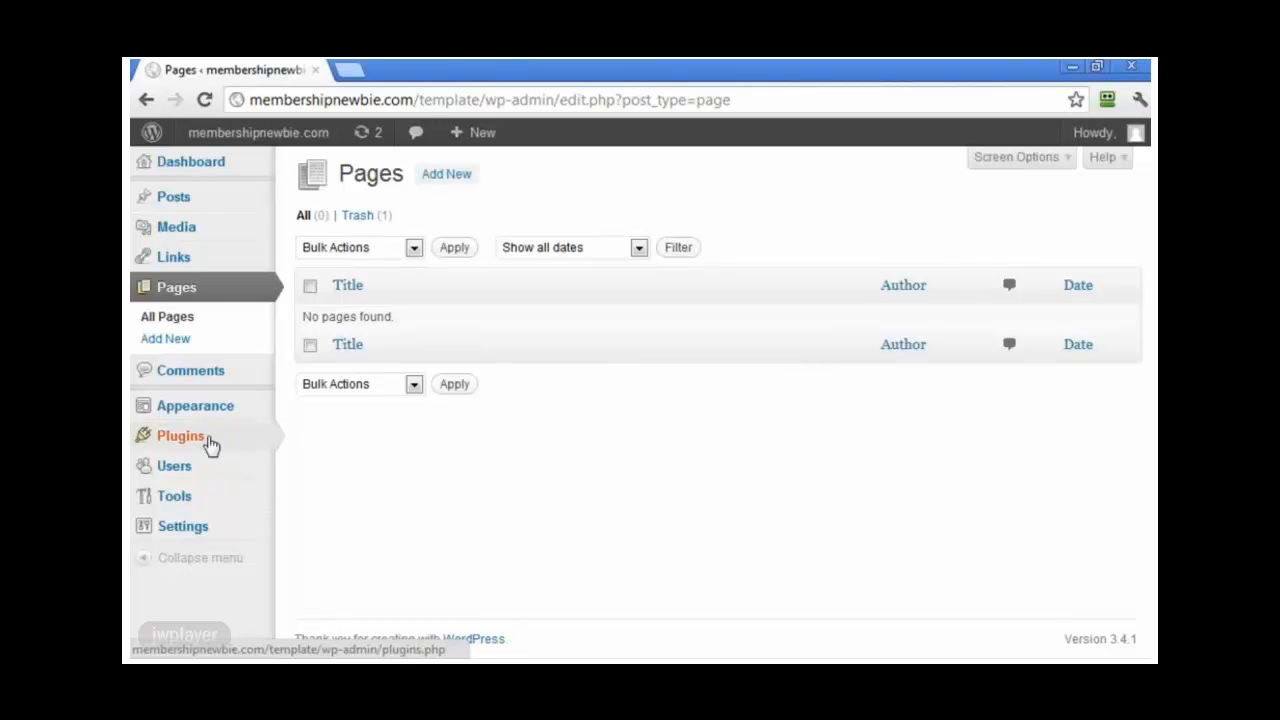
pyautogui.moveTo(208, 447)
pyautogui.click(313, 440)
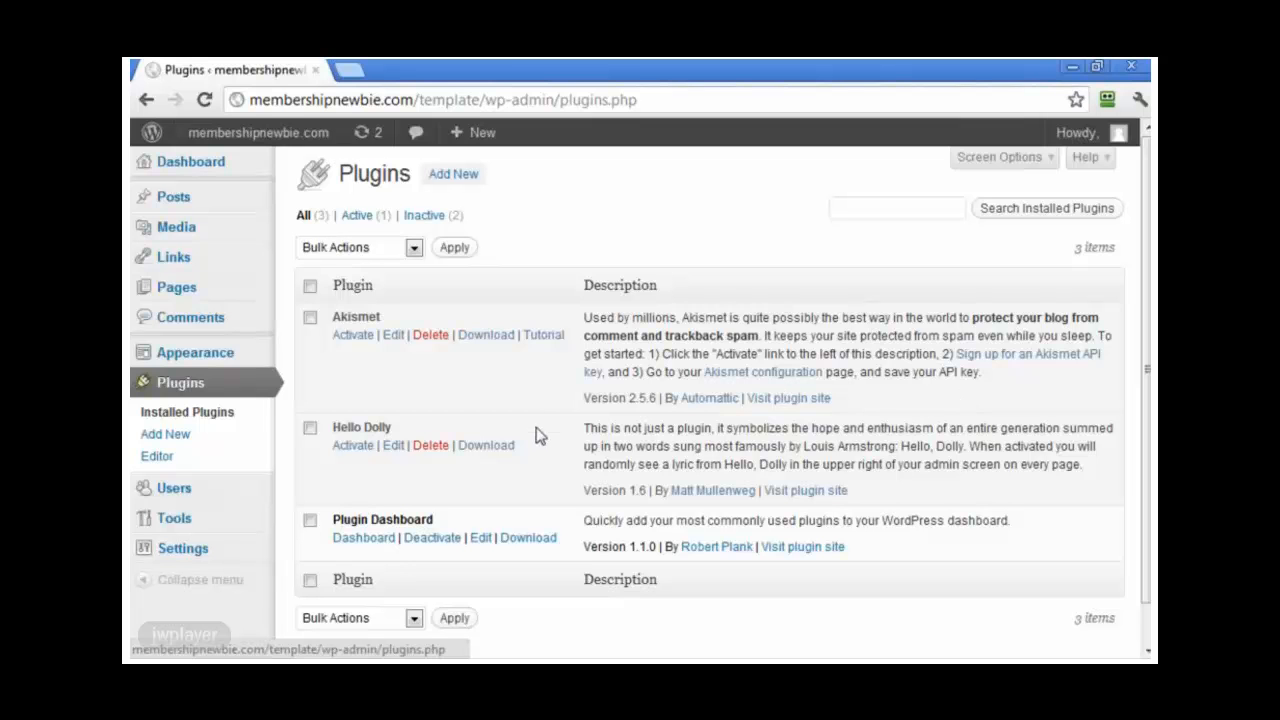
pyautogui.scroll(-1, 558, 450)
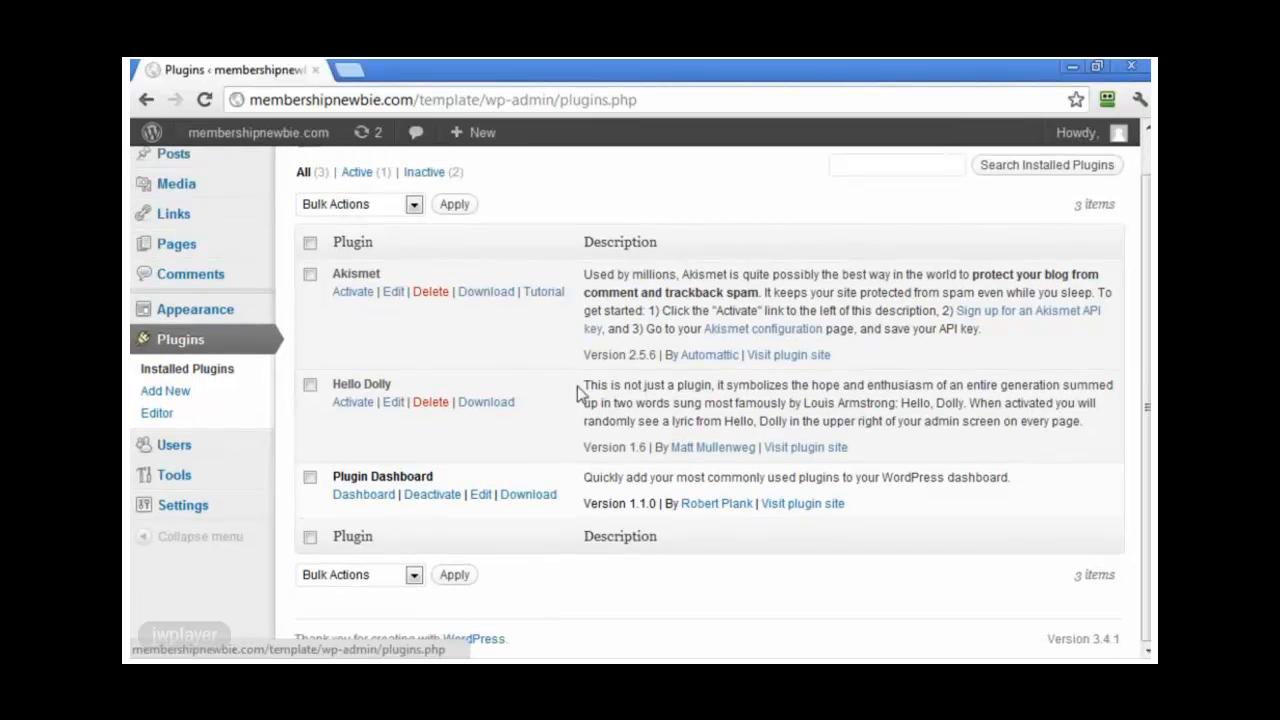
pyautogui.scroll(1, 236, 174)
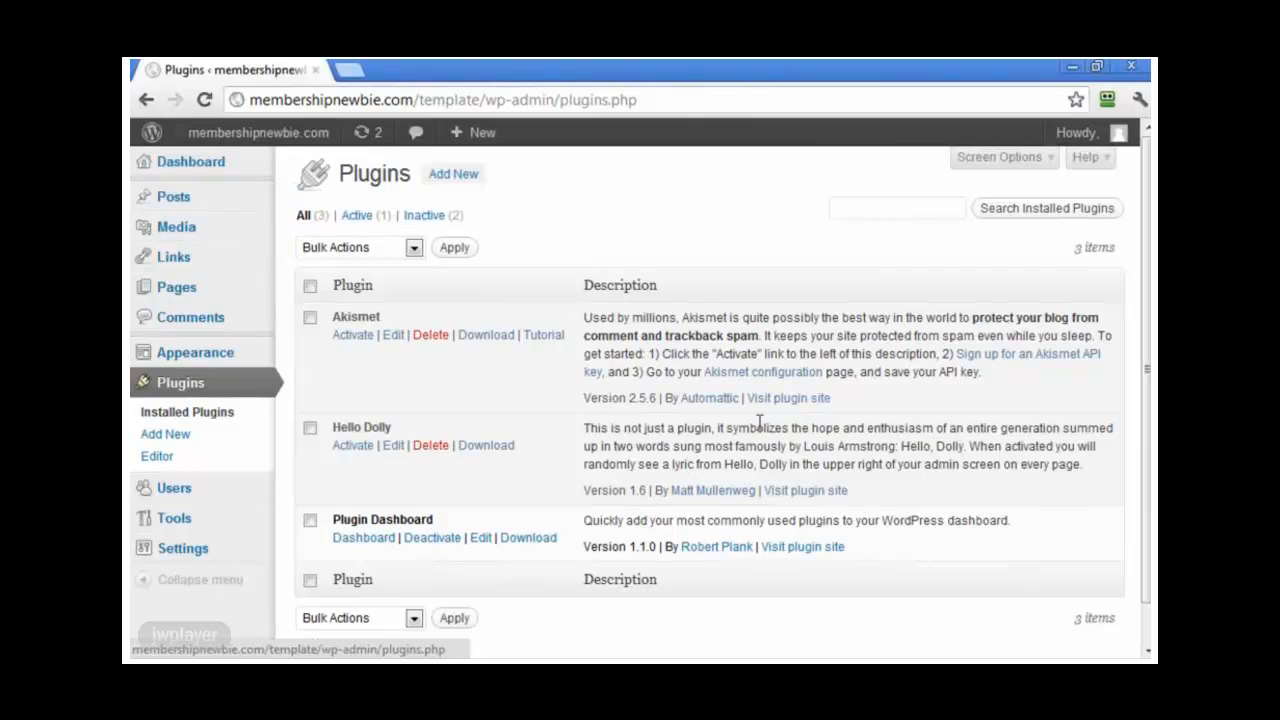
# Step: In Plugin Dashboard, tick 'Delete any plugins not currently in use'
pyautogui.click(338, 210)
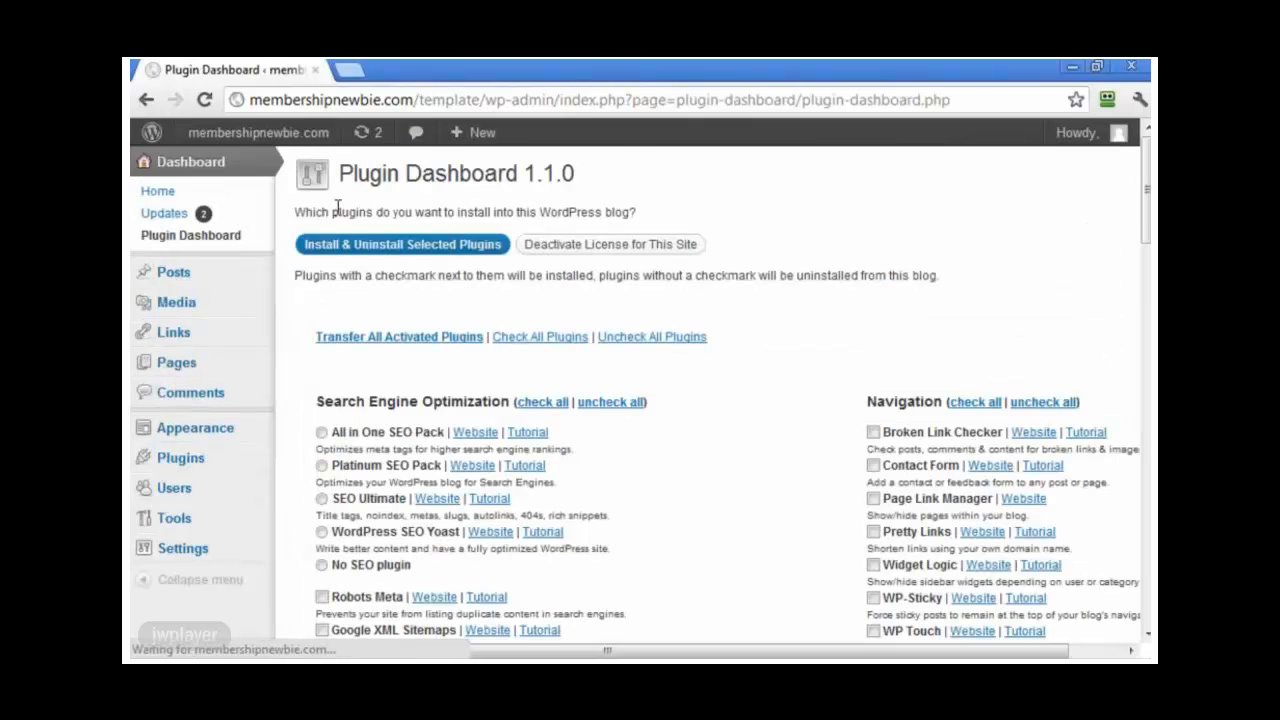
pyautogui.scroll(-7, 714, 402)
pyautogui.scroll(-10, 714, 402)
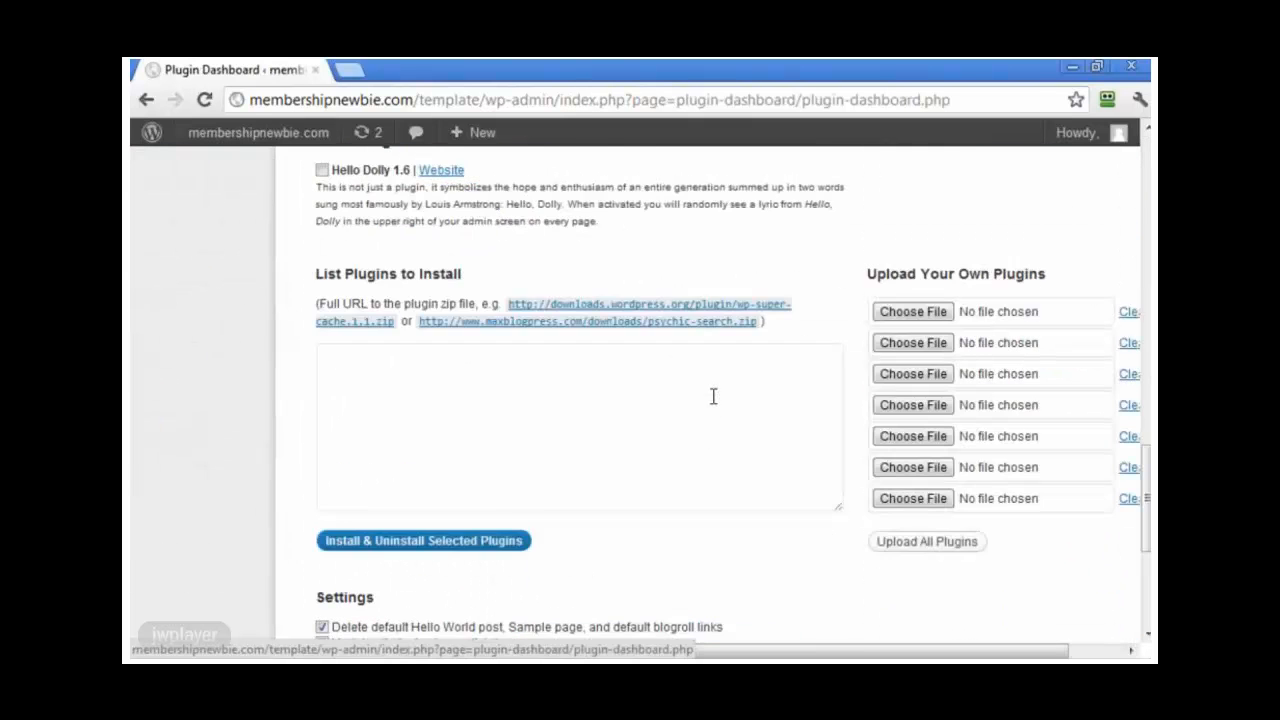
pyautogui.click(323, 403)
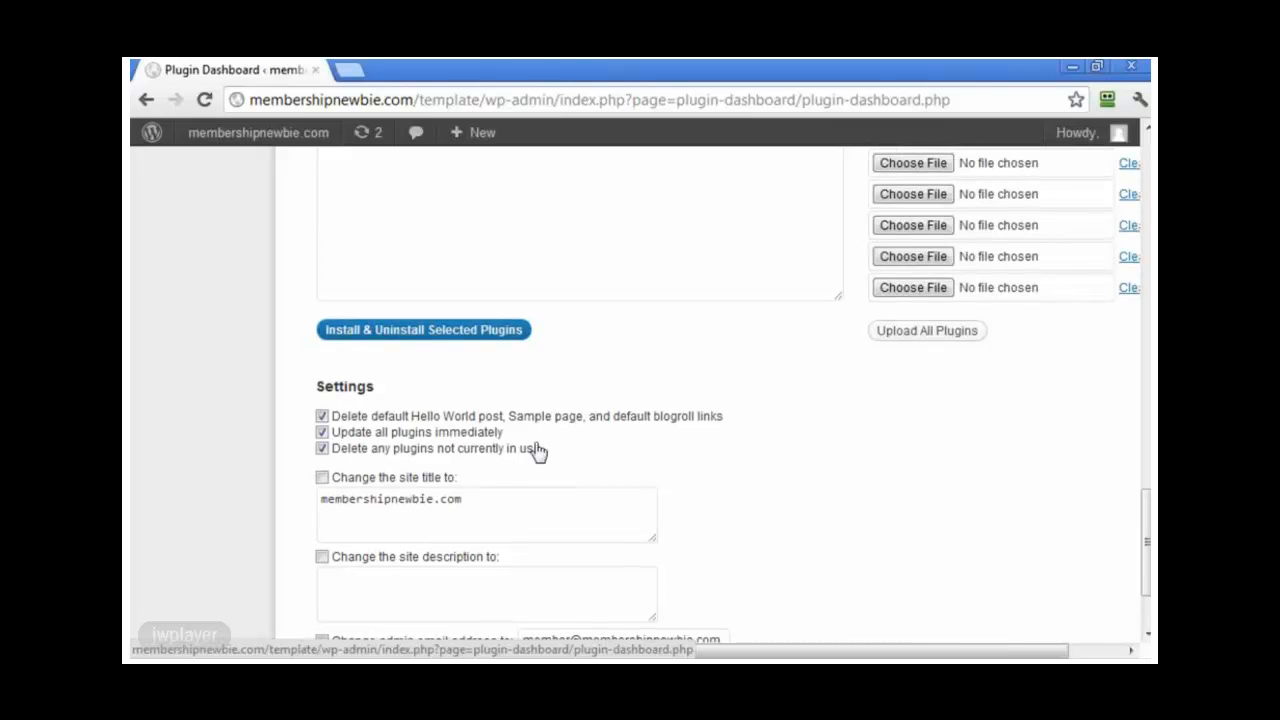
pyautogui.scroll(10, 705, 513)
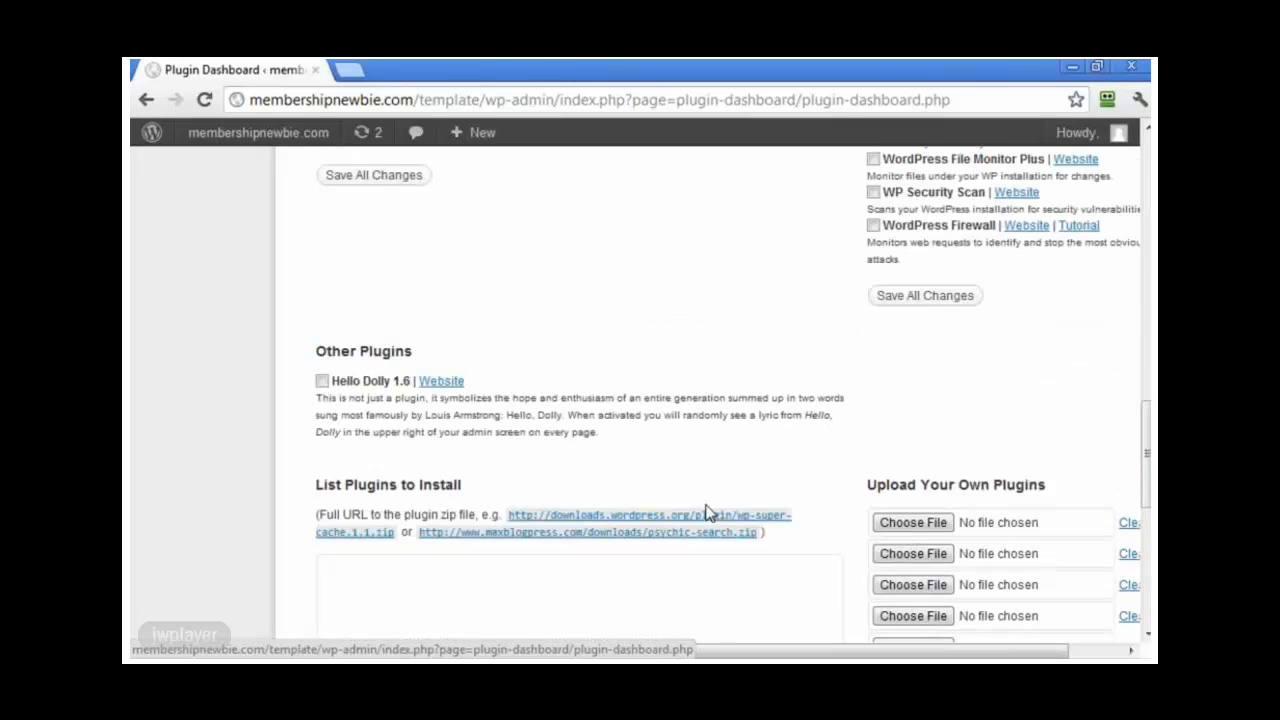
pyautogui.scroll(5, 707, 513)
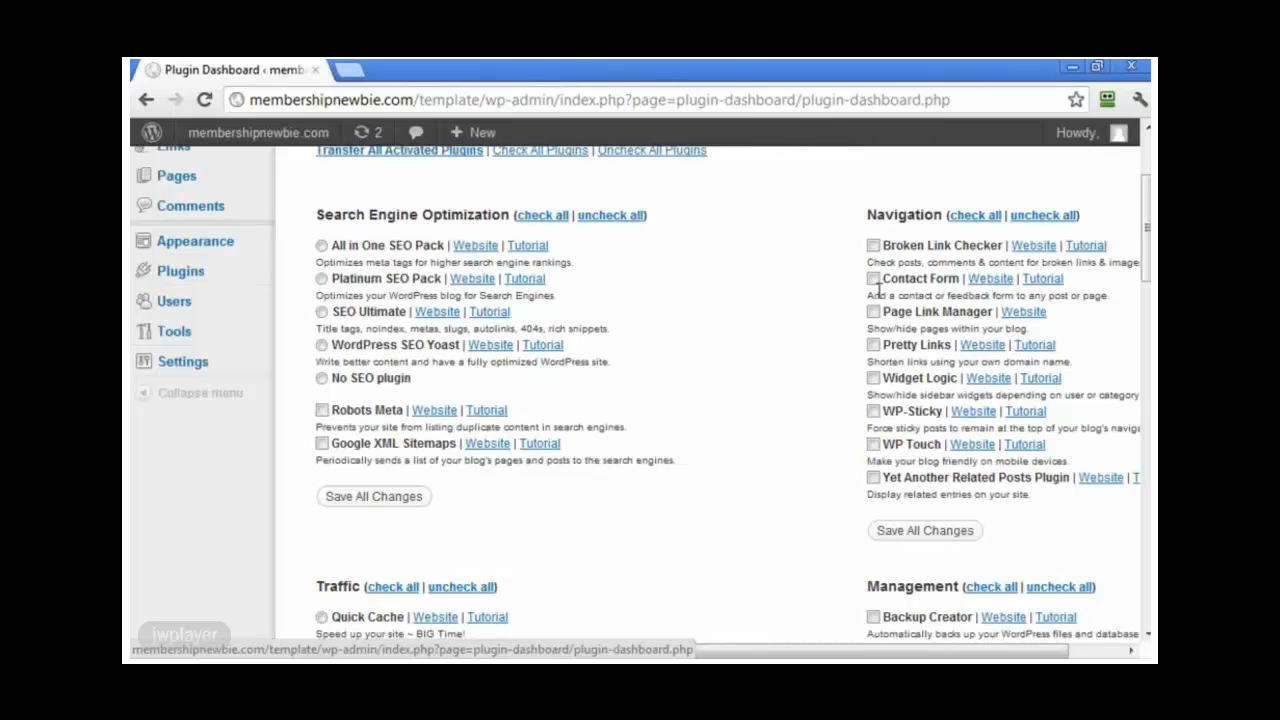
# Step: Tick Page Link Manager and WP Touch under Navigation for installation
pyautogui.click(873, 311)
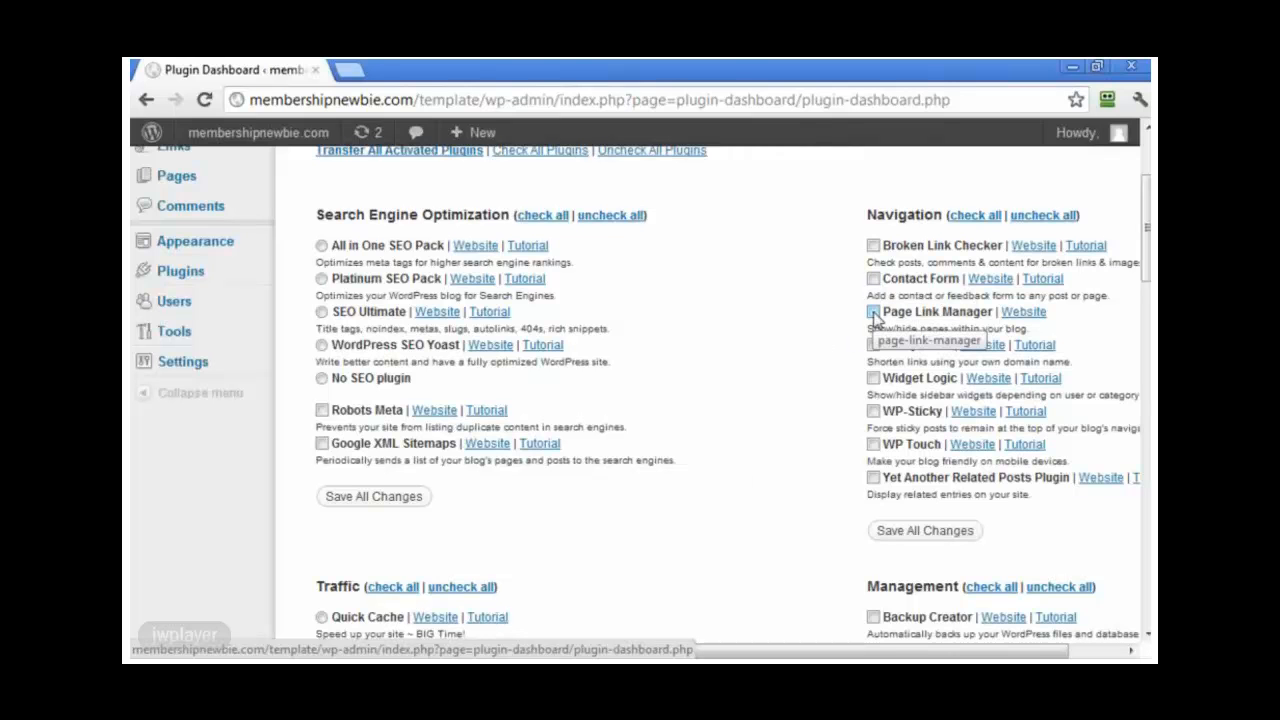
pyautogui.click(873, 444)
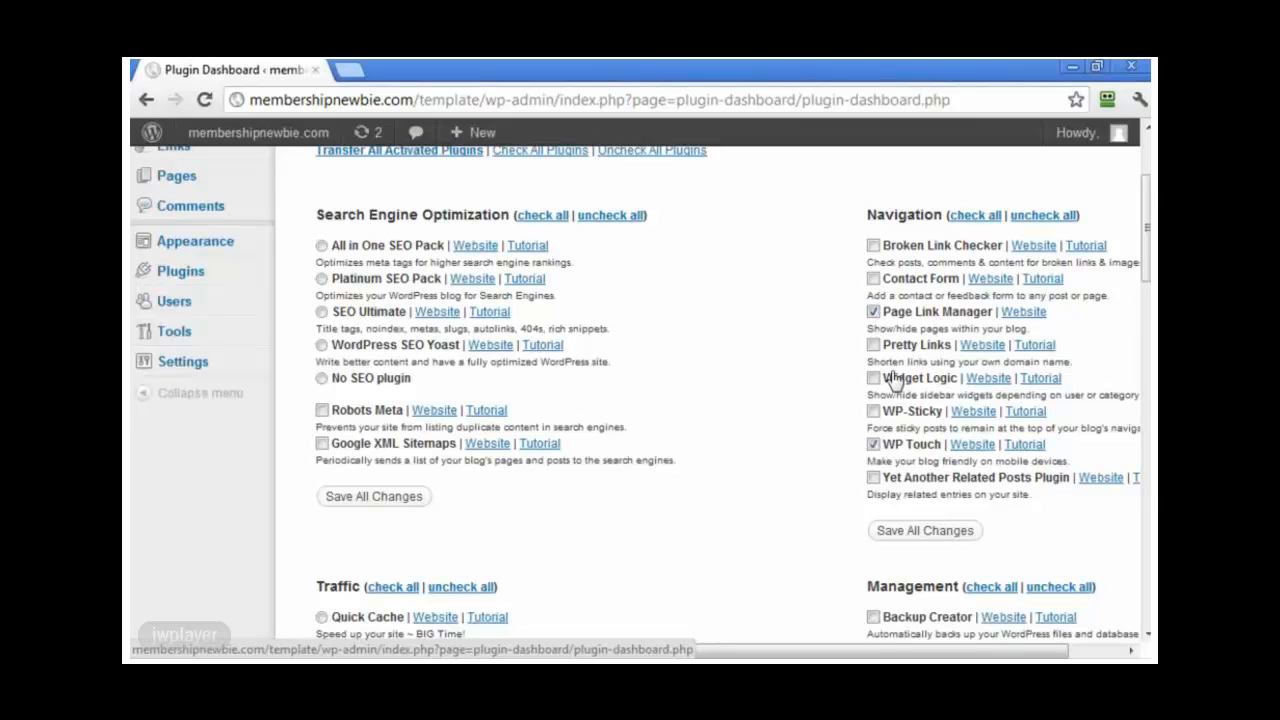
pyautogui.scroll(-3, 831, 530)
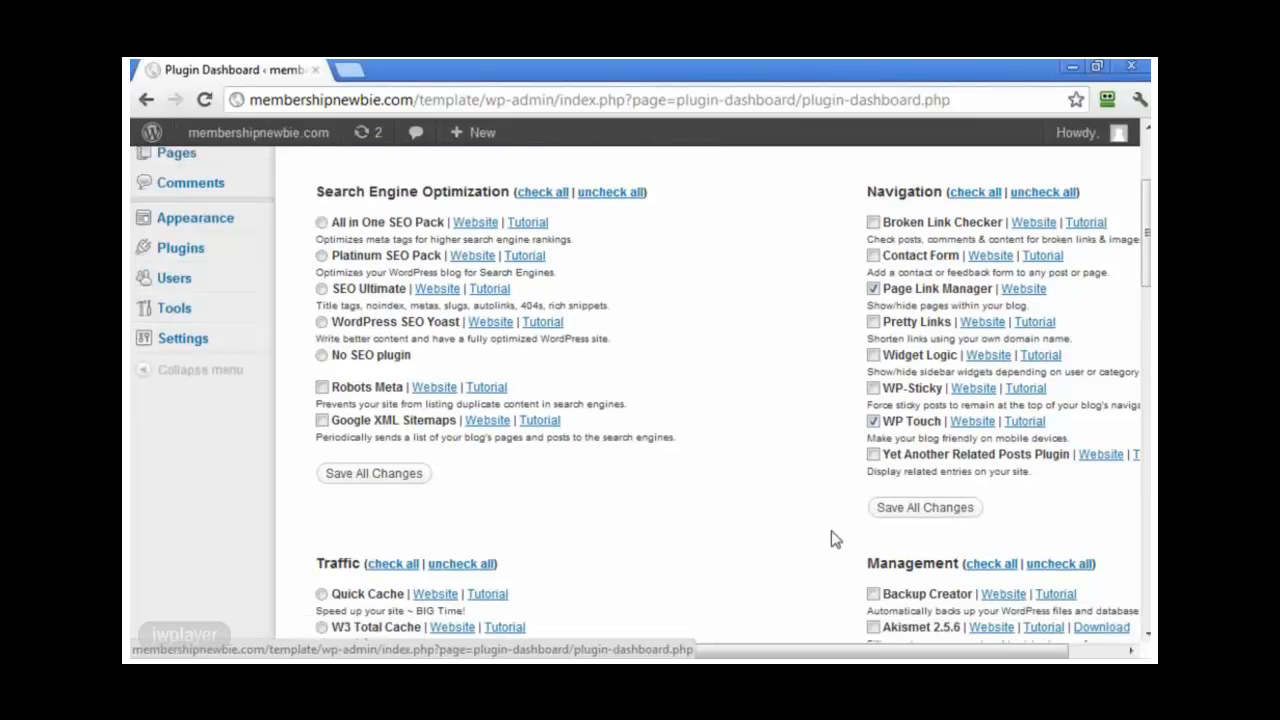
pyautogui.scroll(-3, 831, 539)
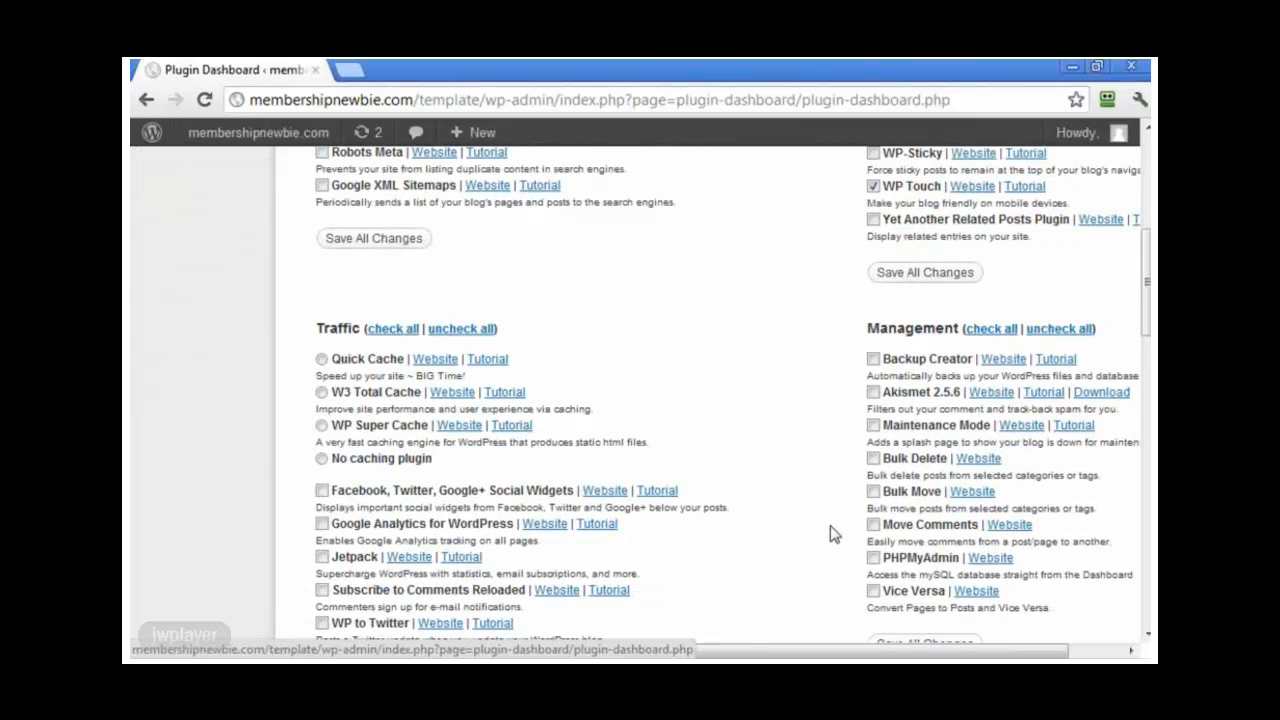
pyautogui.scroll(-10, 830, 525)
pyautogui.scroll(-11, 830, 524)
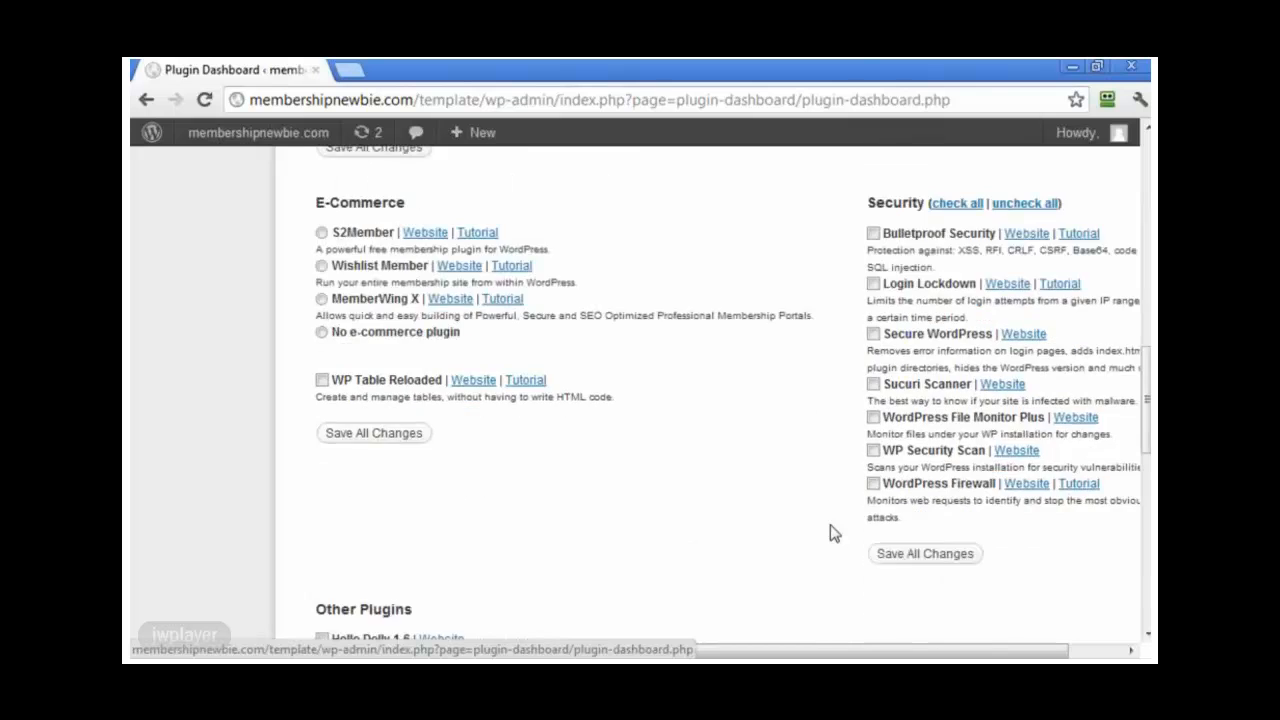
pyautogui.scroll(-1, 831, 525)
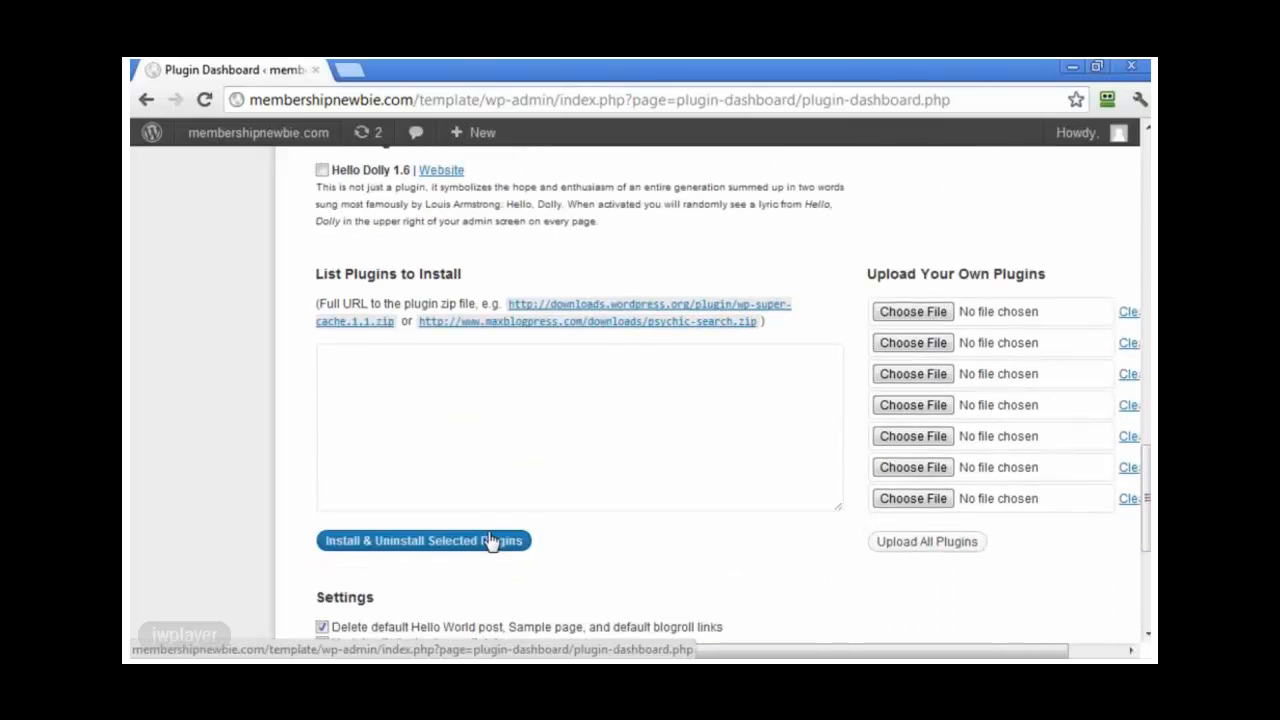
# Step: Apply the selection, installing Page Link Manager 1.0b and WP Touch 1.9.42
pyautogui.click(490, 539)
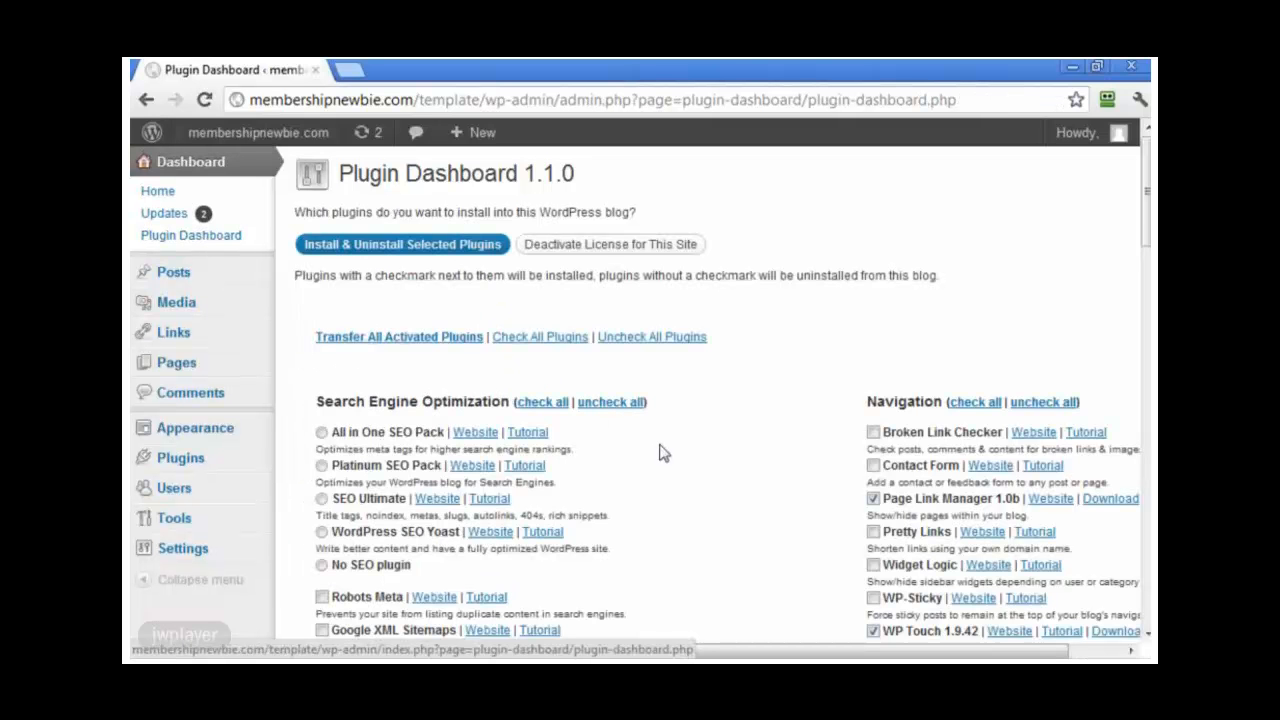
pyautogui.scroll(-2, 660, 453)
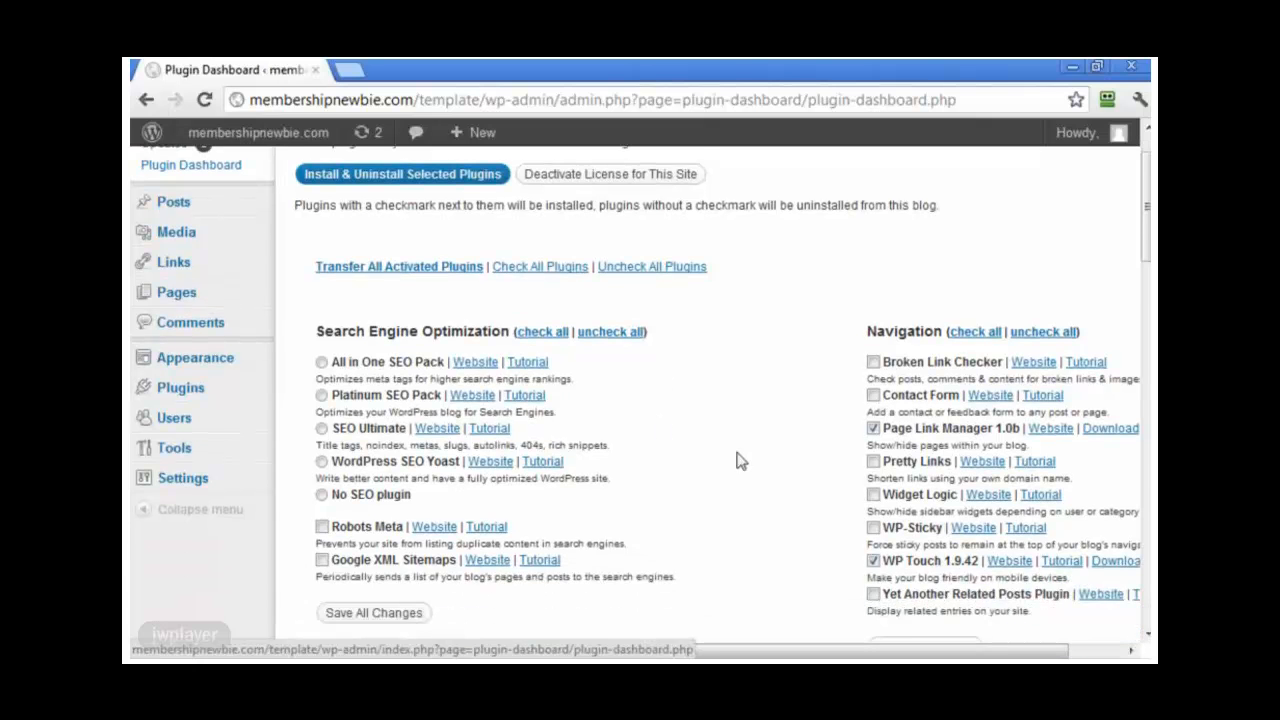
pyautogui.scroll(-1, 816, 405)
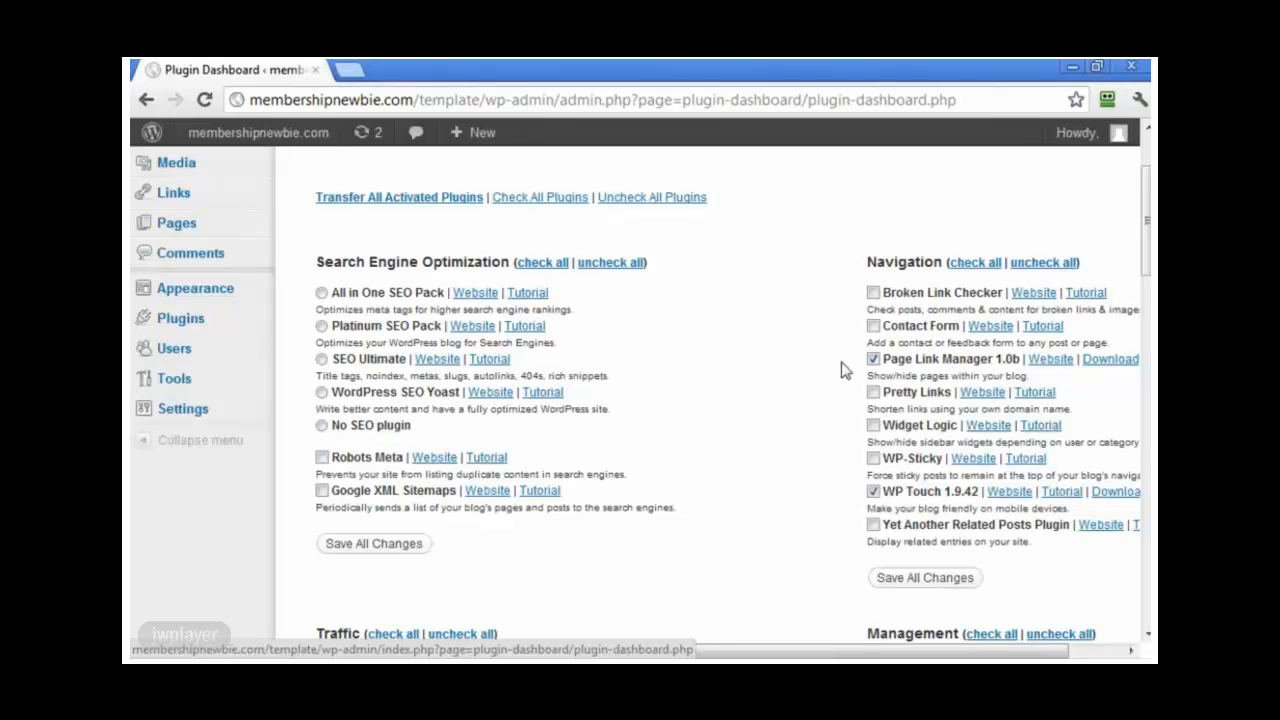
pyautogui.scroll(-5, 781, 472)
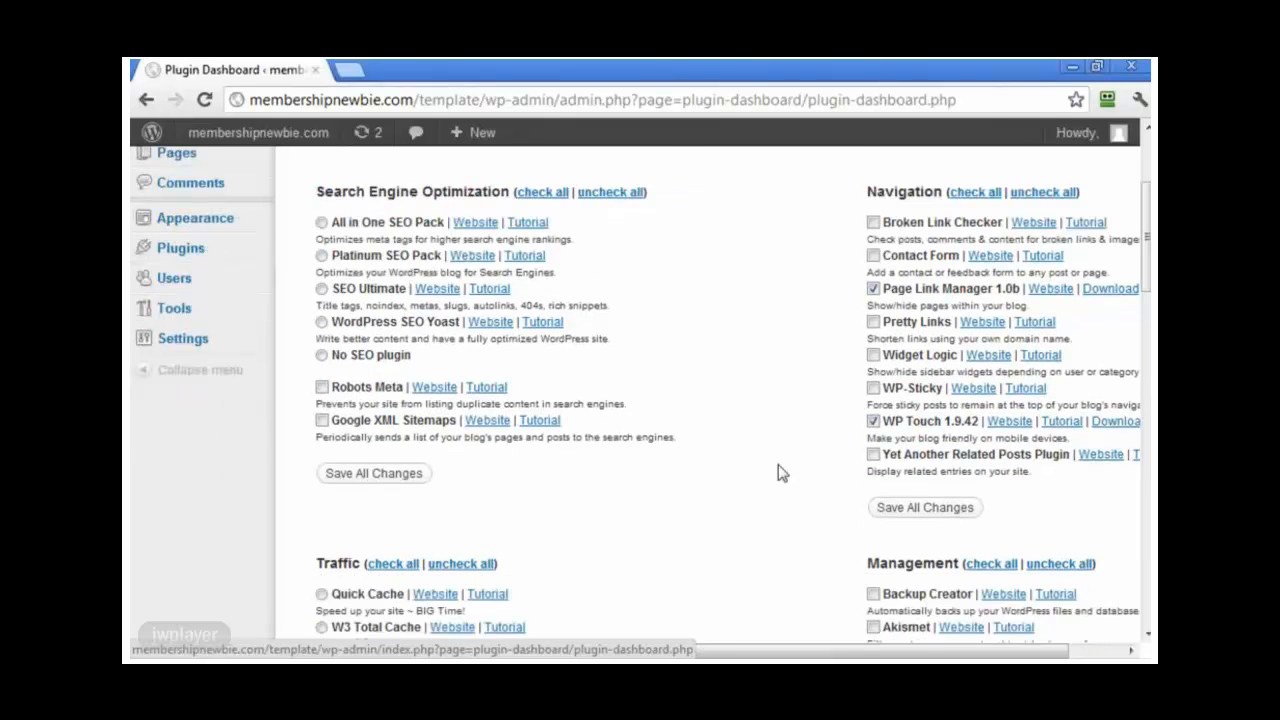
pyautogui.scroll(-9, 781, 470)
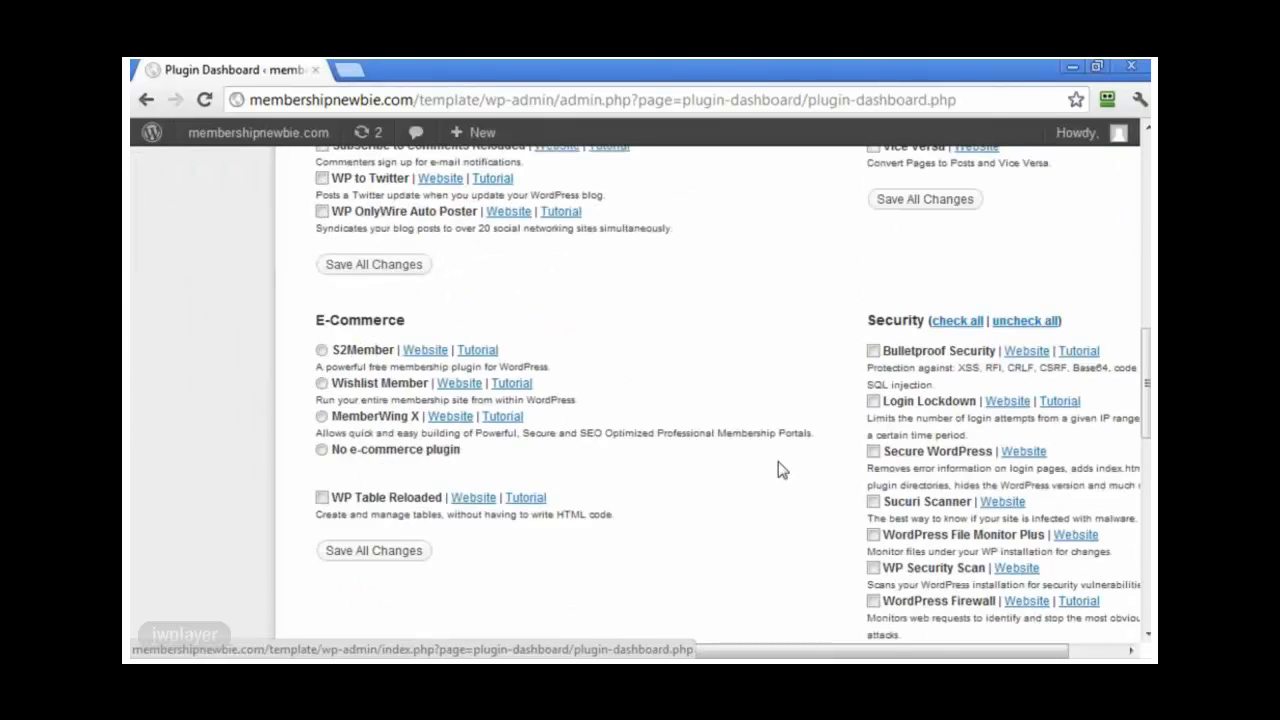
pyautogui.scroll(14, 781, 470)
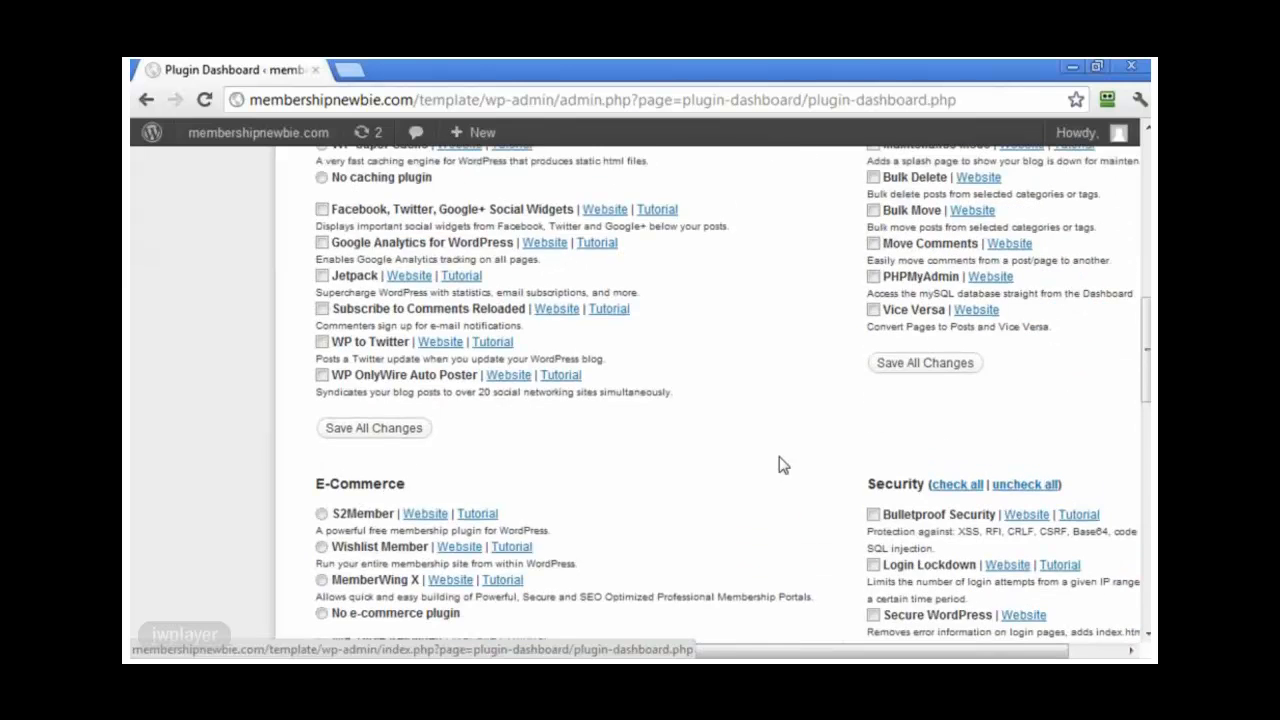
pyautogui.scroll(2, 781, 465)
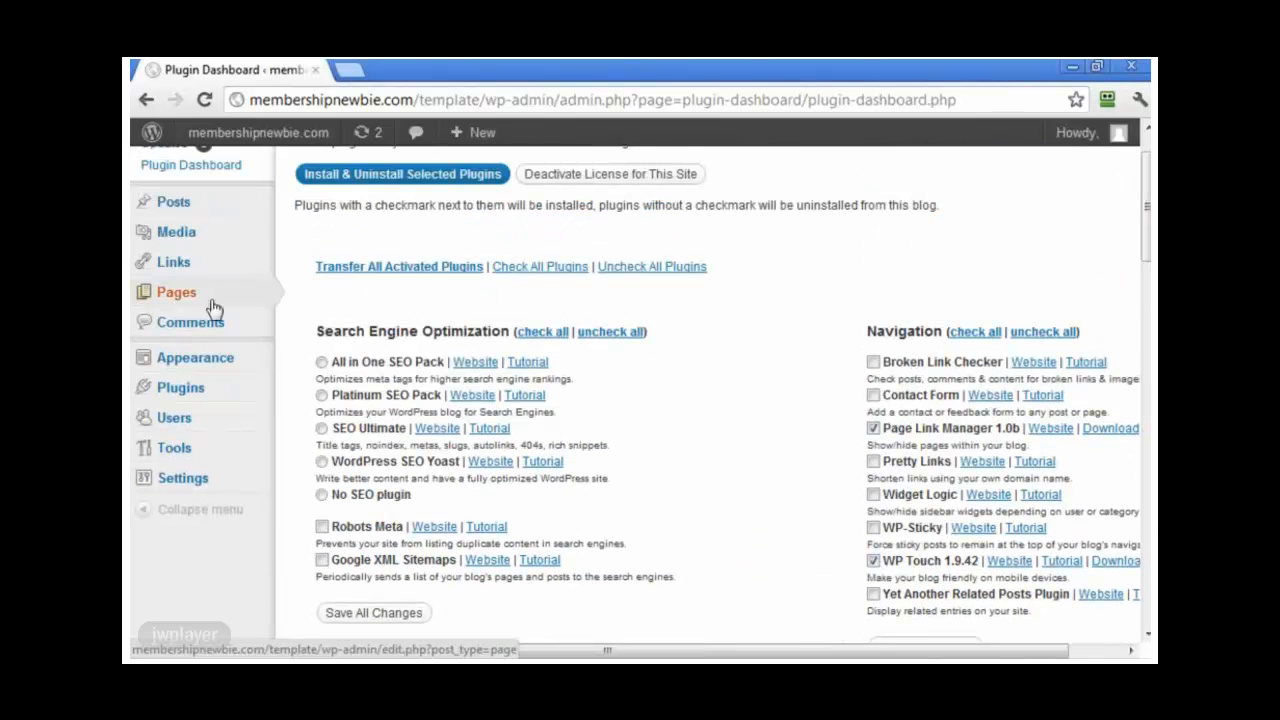
pyautogui.moveTo(246, 294)
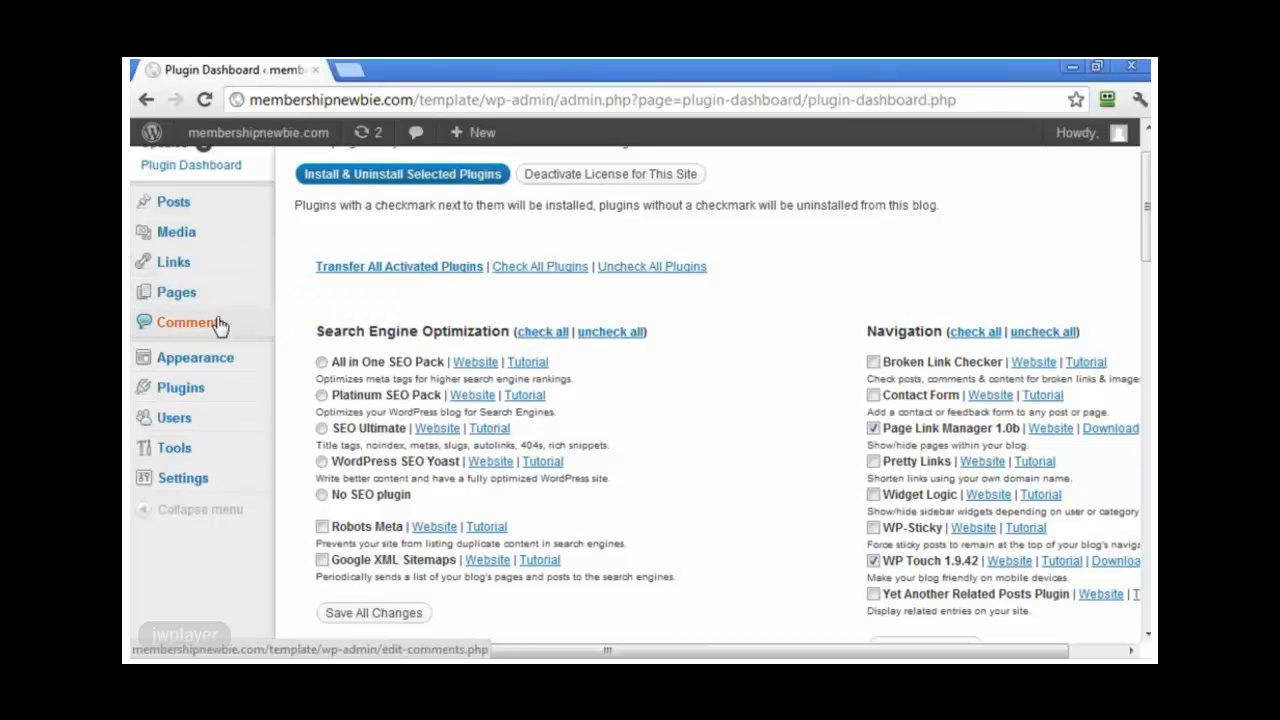
pyautogui.moveTo(200, 395)
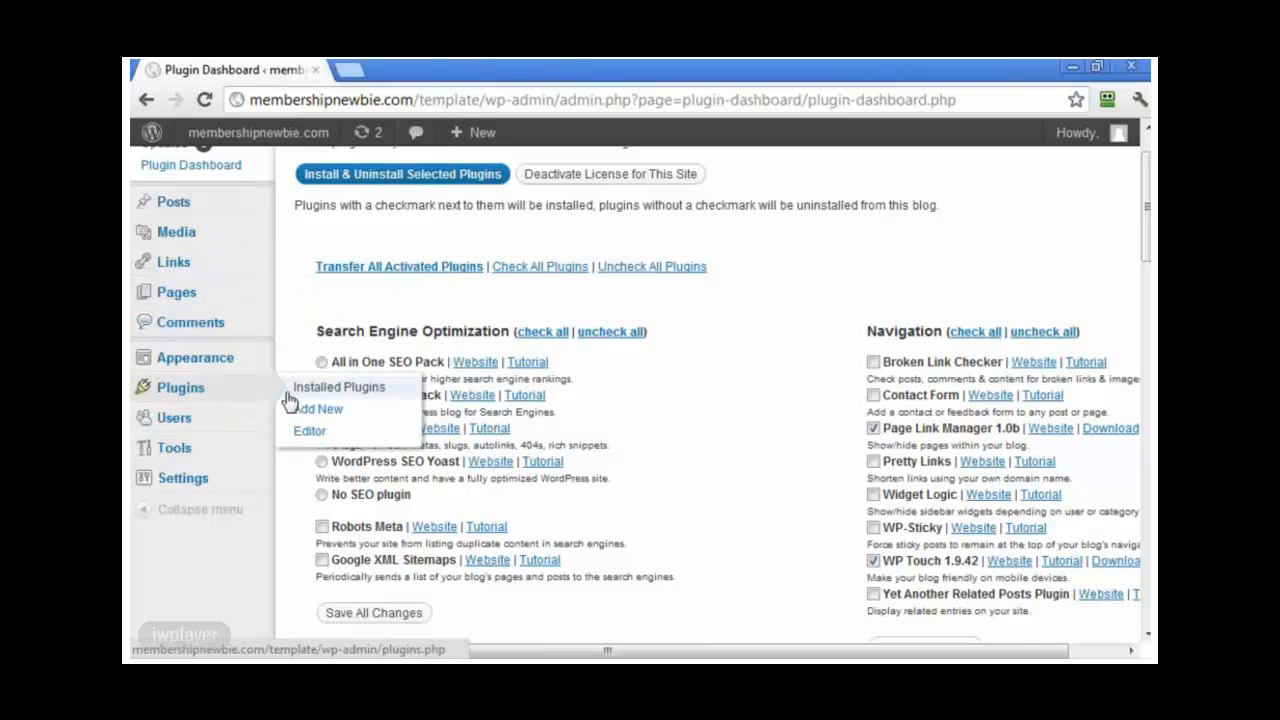
# Step: Check Installed Plugins, revisit Plugin Dashboard, and return to confirm the three active plugins
pyautogui.click(223, 394)
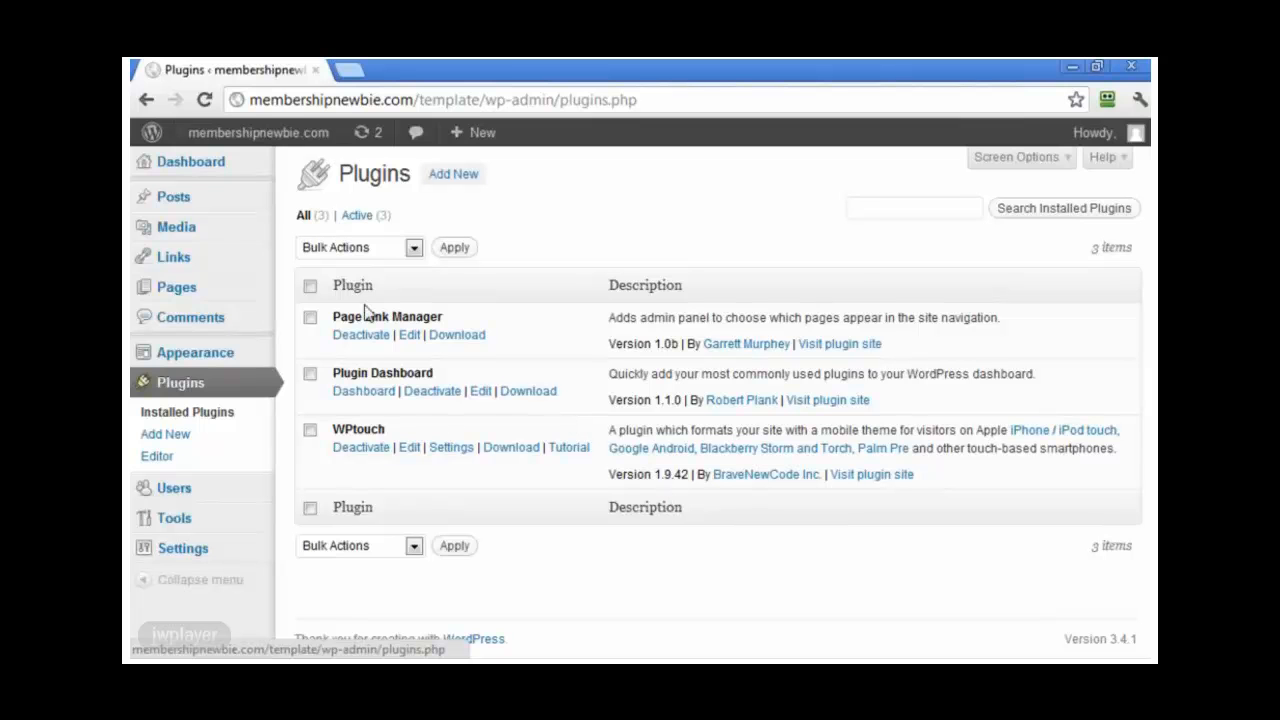
pyautogui.moveTo(222, 174)
pyautogui.click(315, 206)
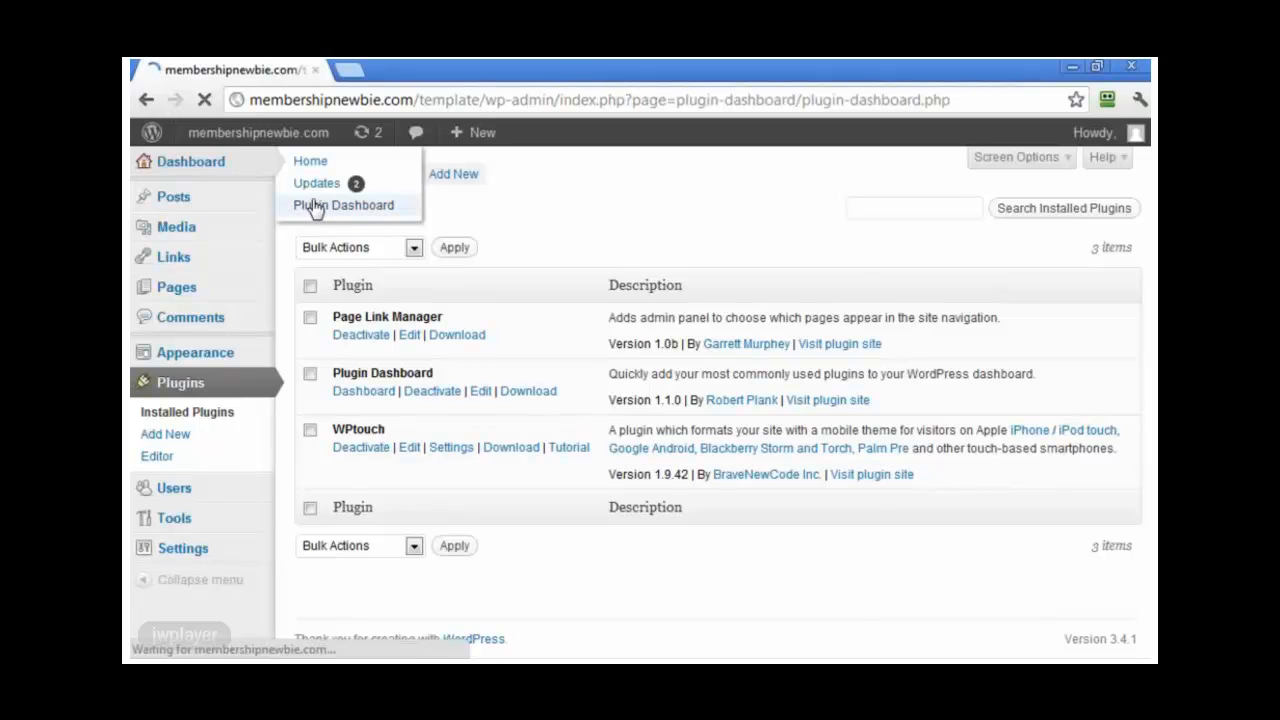
pyautogui.scroll(-2, 737, 434)
pyautogui.moveTo(792, 653); pyautogui.dragTo(828, 653)
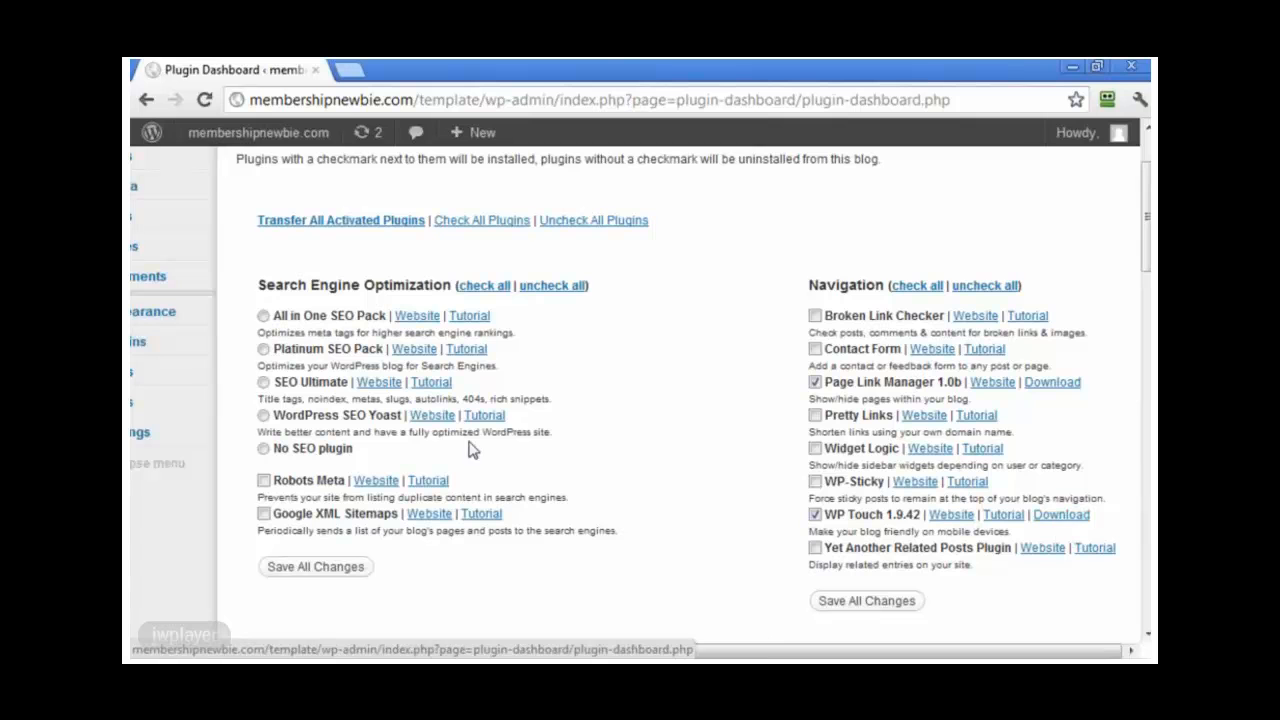
pyautogui.scroll(1, 577, 626)
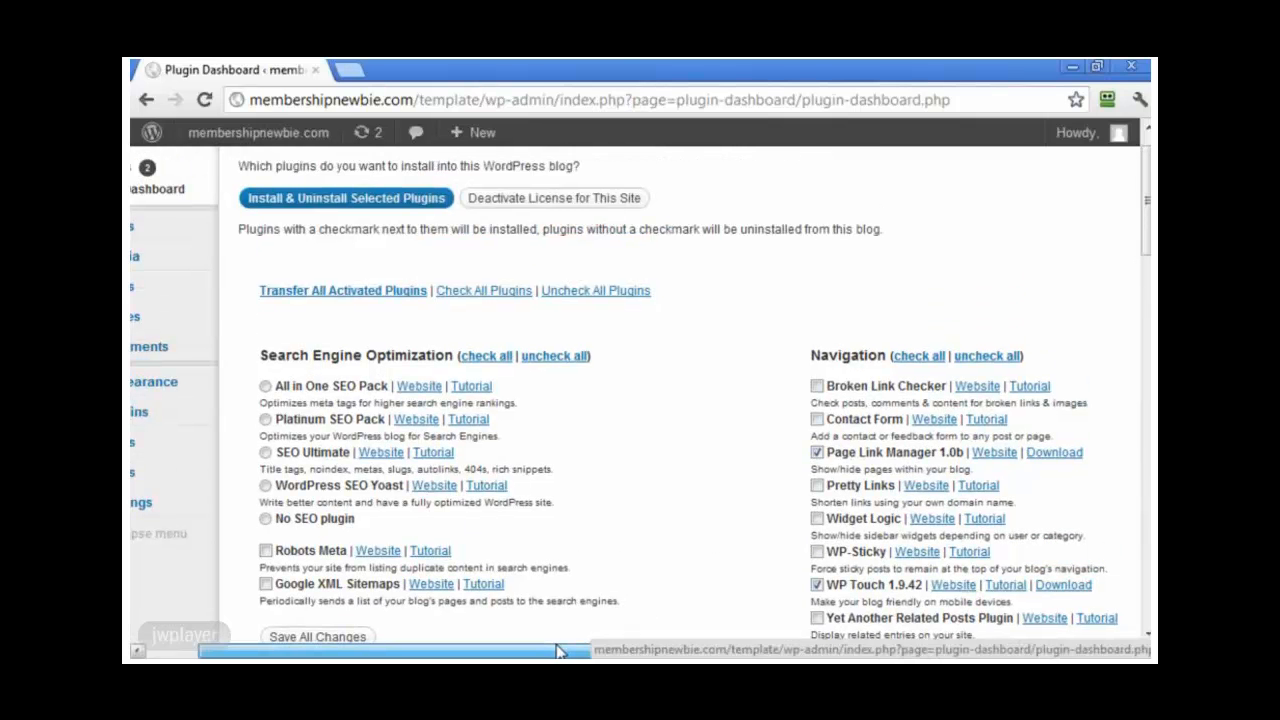
pyautogui.moveTo(560, 651); pyautogui.dragTo(522, 651)
pyautogui.moveTo(177, 290)
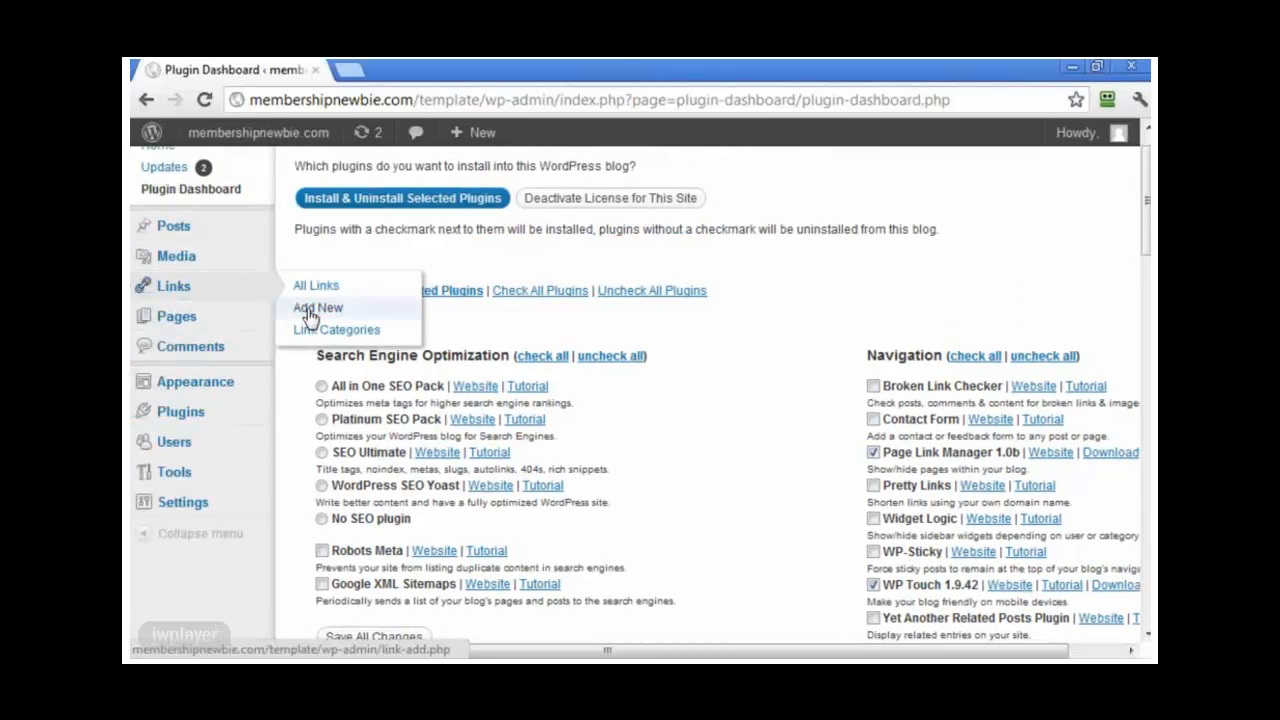
pyautogui.click(203, 420)
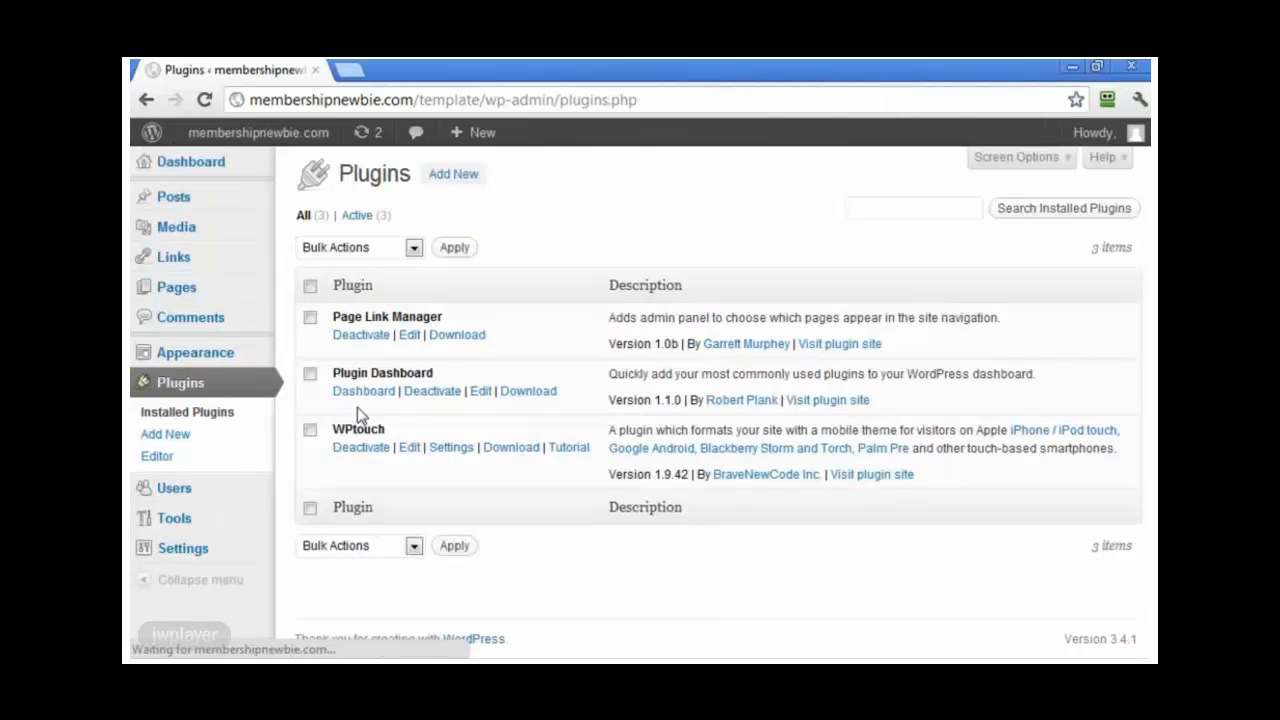
# Step: Play the WPtouch tutorial video, skip ahead to 1:57, then close the overlay
pyautogui.click(568, 449)
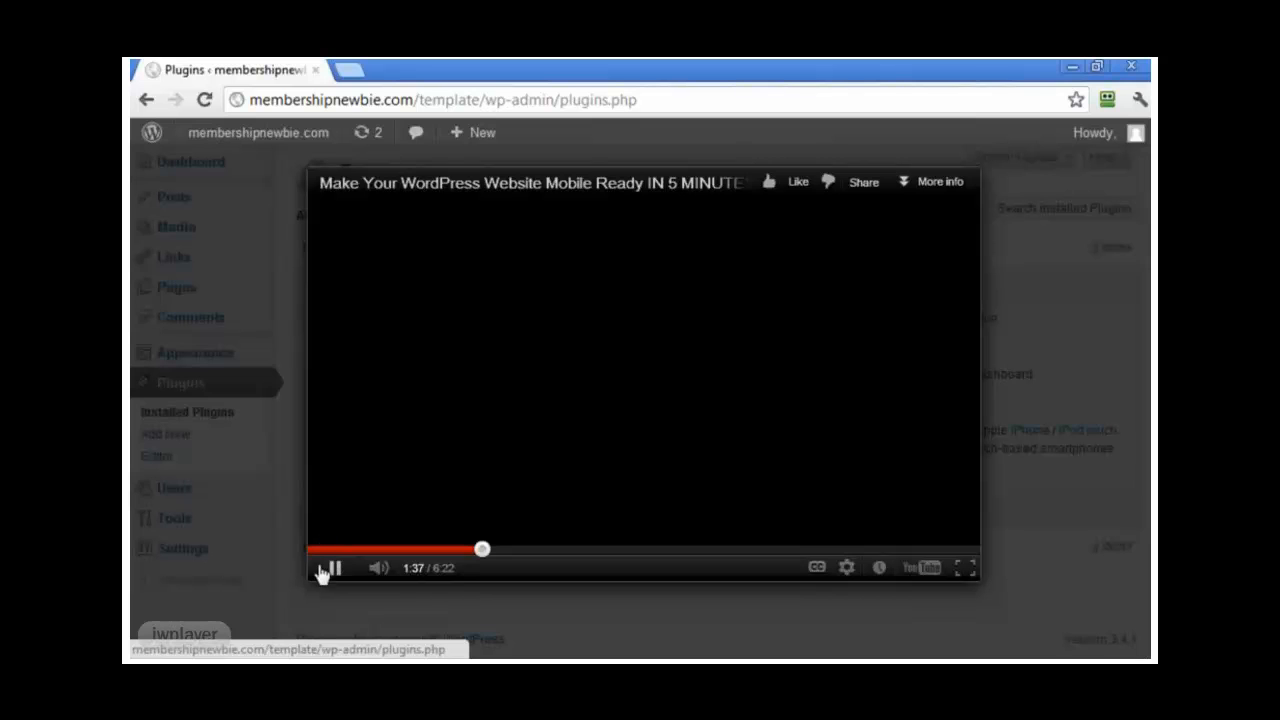
pyautogui.click(328, 570)
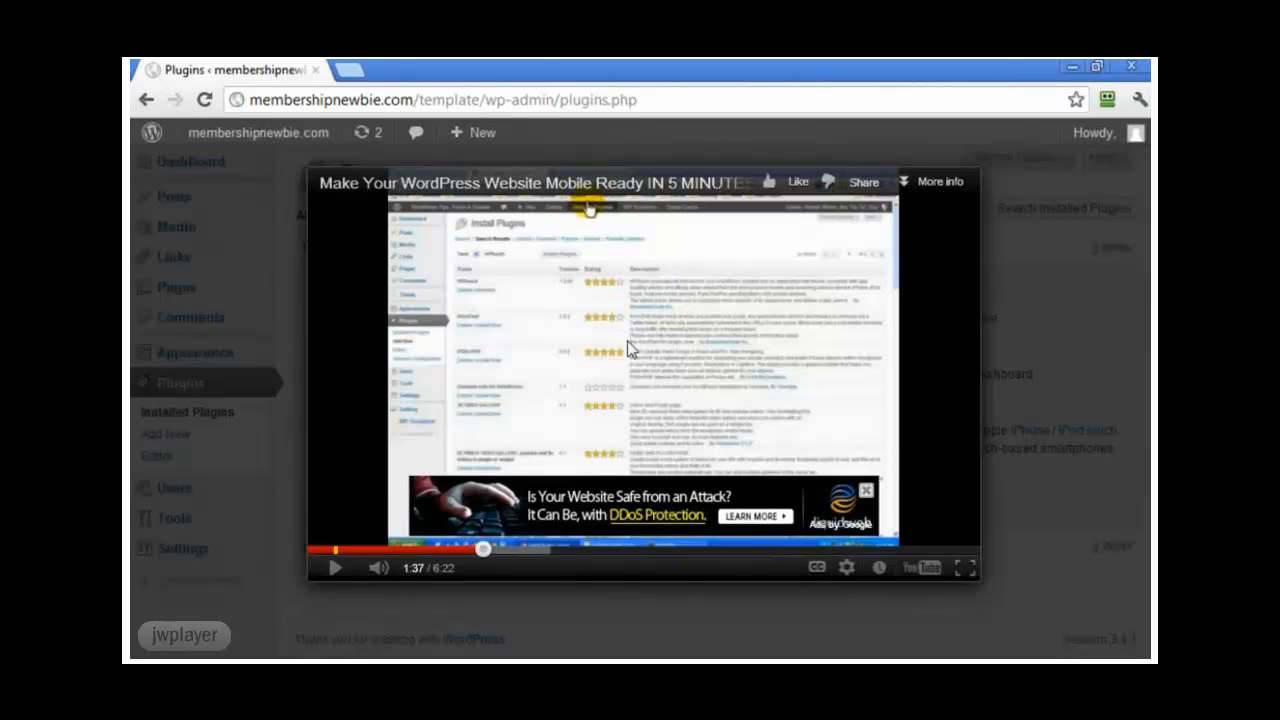
pyautogui.moveTo(483, 549); pyautogui.dragTo(520, 563)
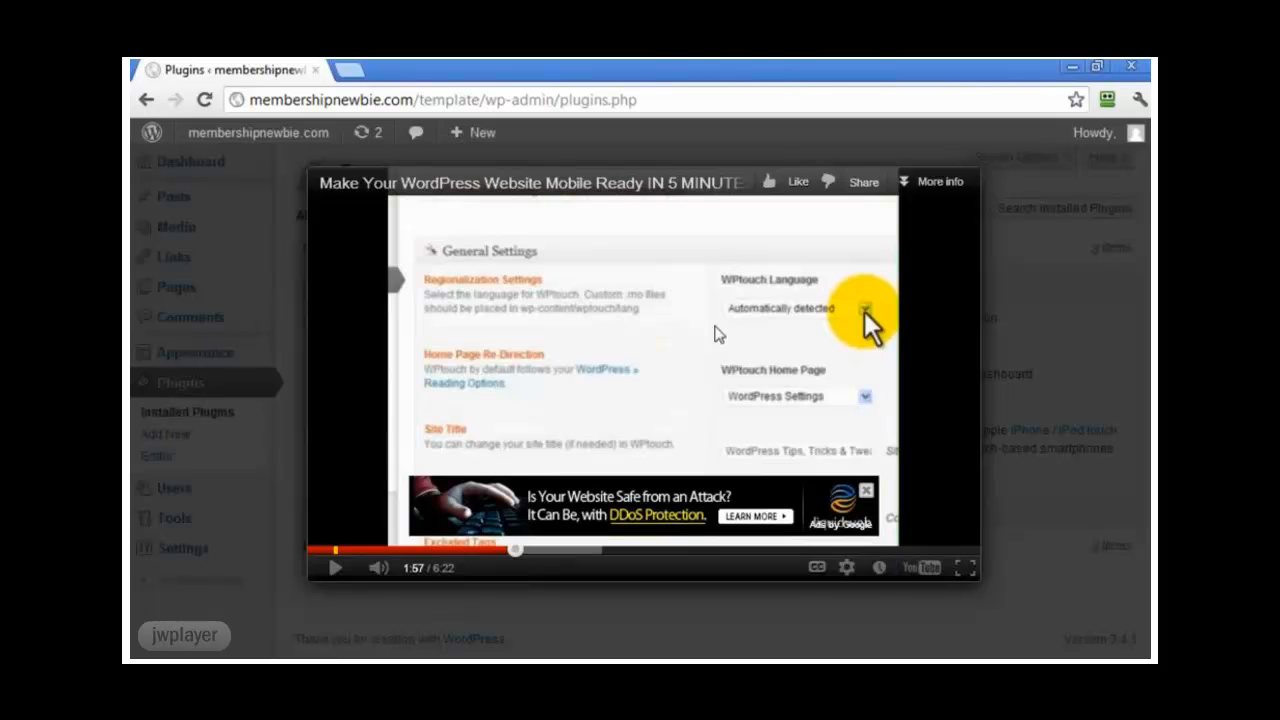
pyautogui.click(285, 552)
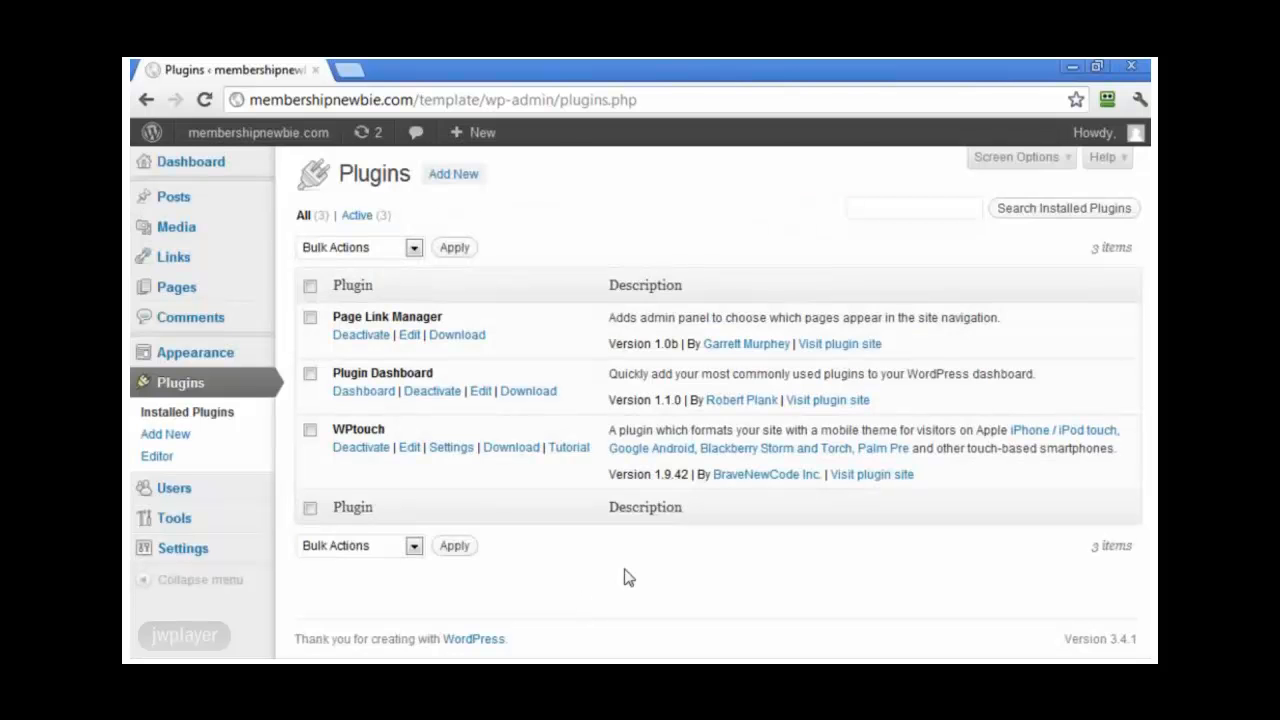
# Step: Open the Plugin Dashboard and choose WP Super Cache as the caching plugin
pyautogui.moveTo(240, 132)
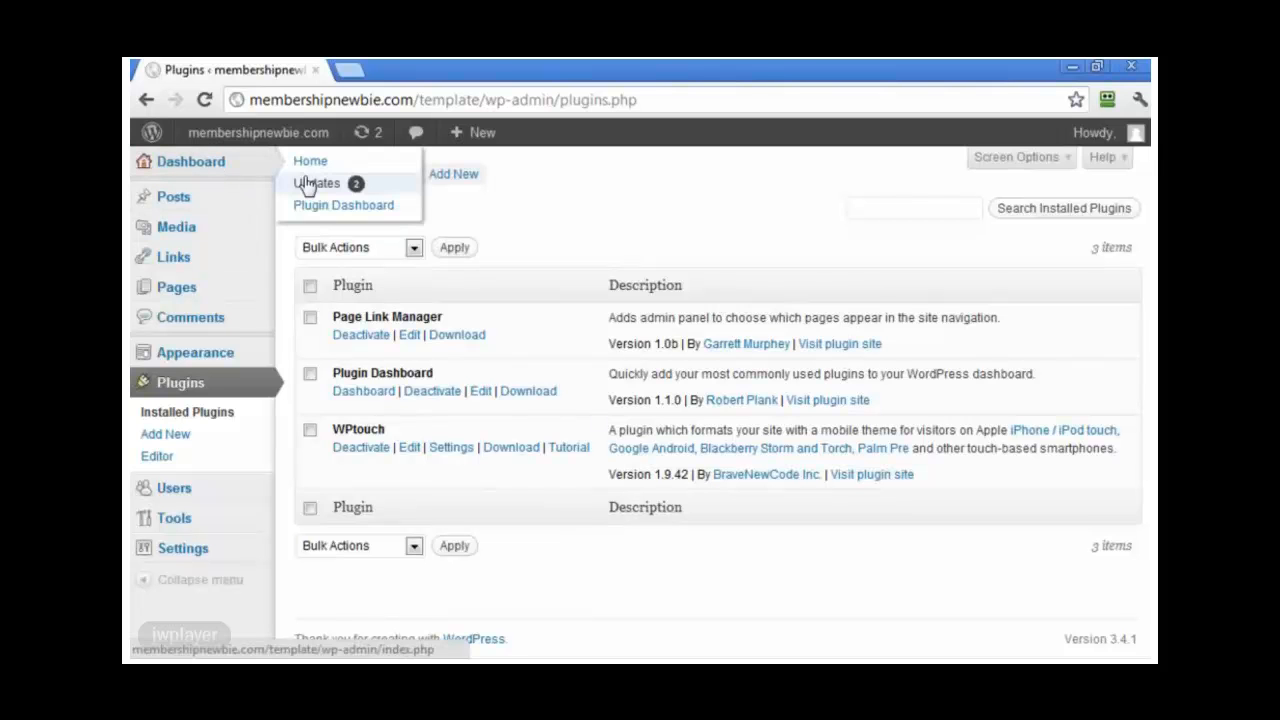
pyautogui.click(308, 207)
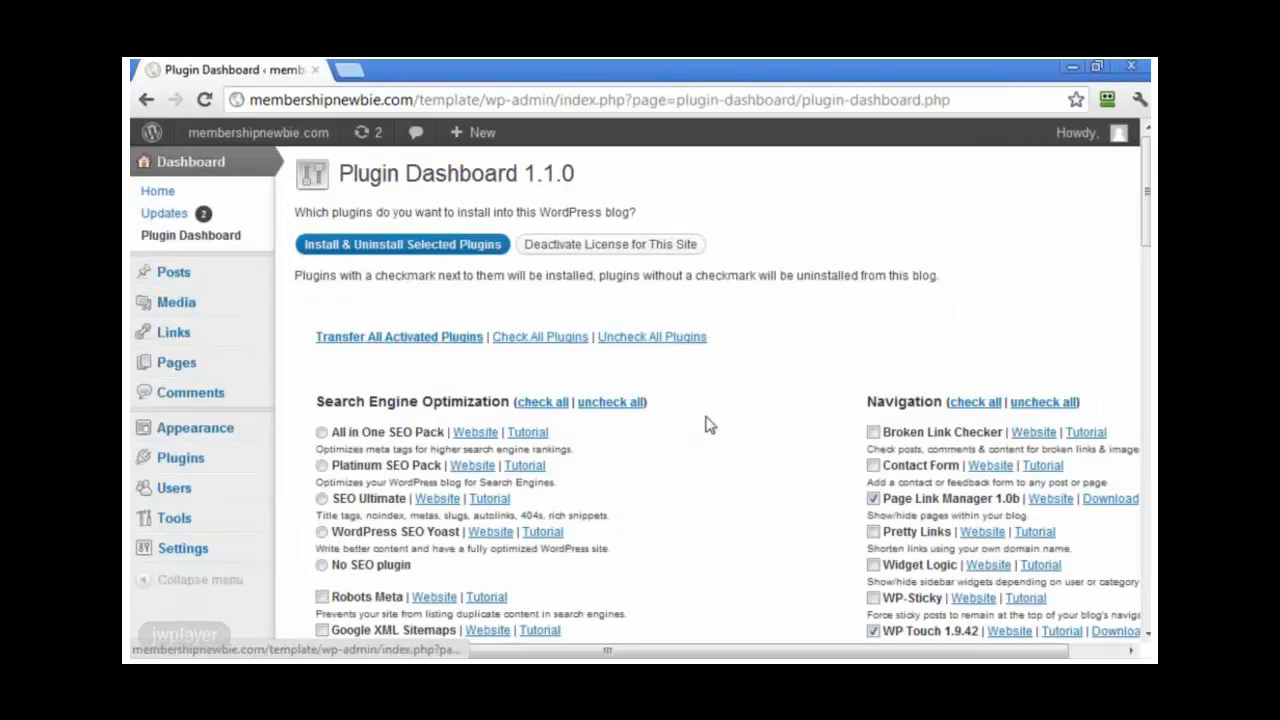
pyautogui.scroll(-3, 708, 425)
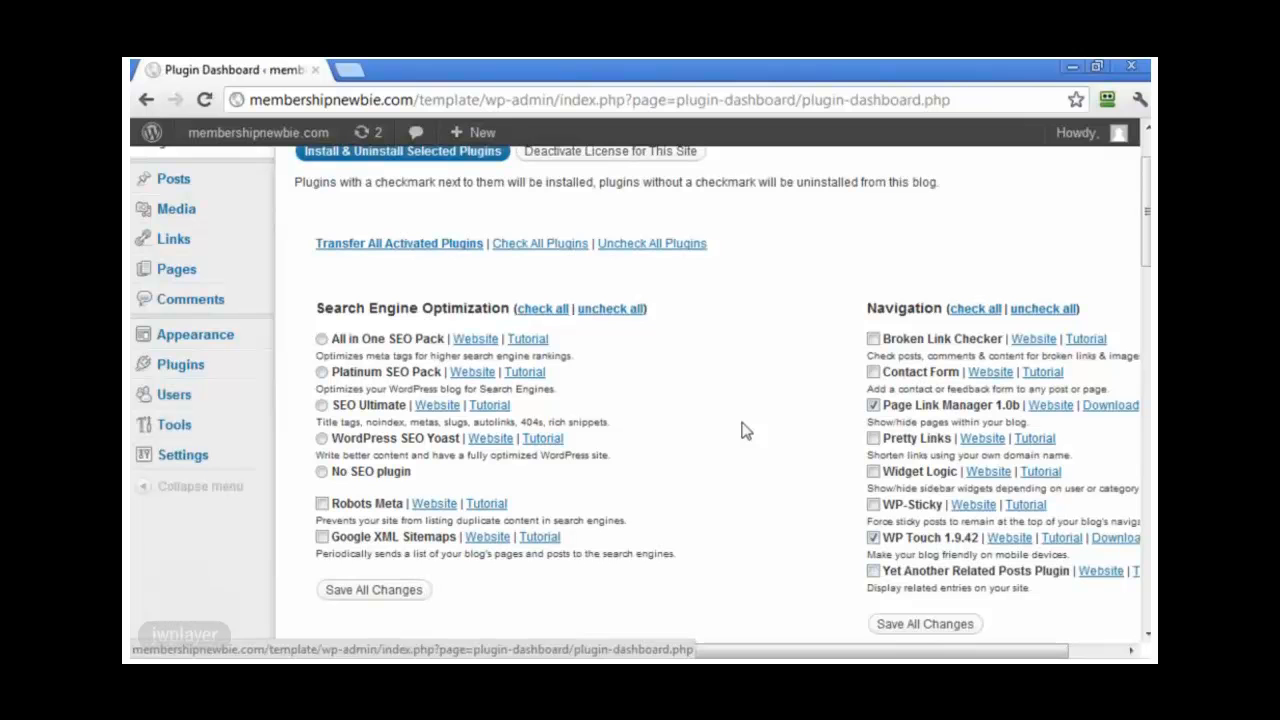
pyautogui.scroll(2, 742, 430)
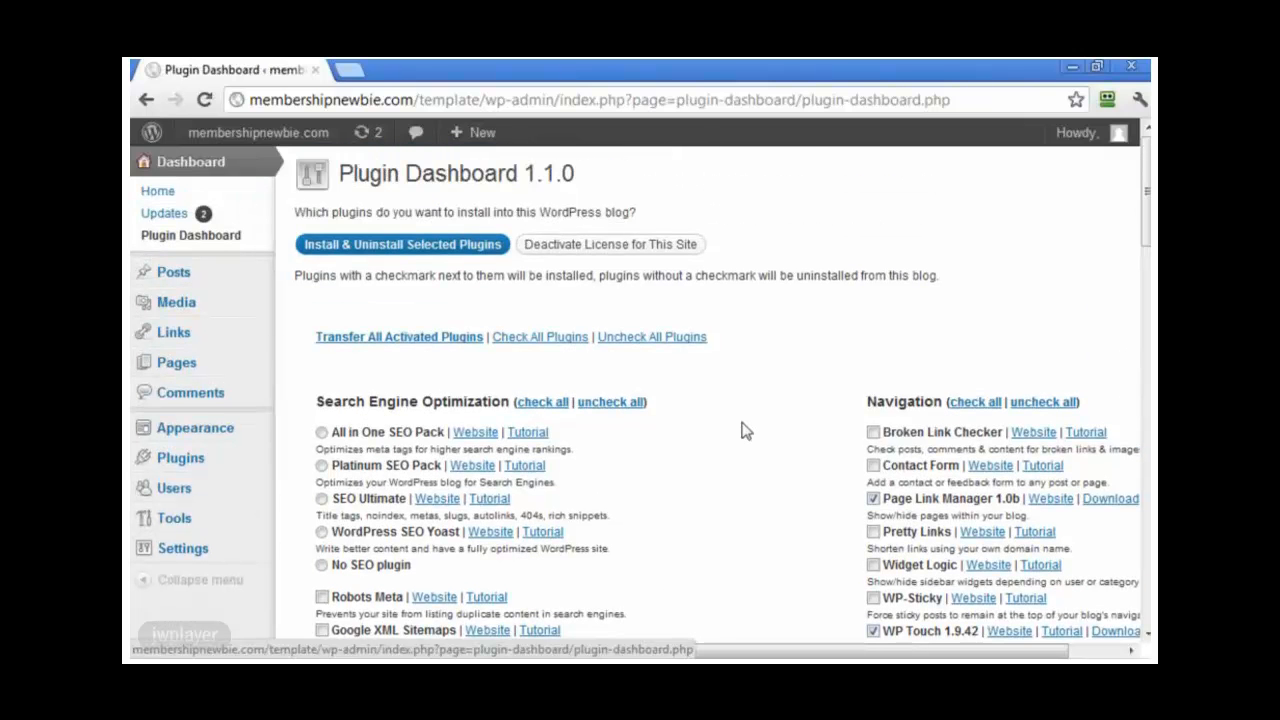
pyautogui.scroll(-5, 742, 430)
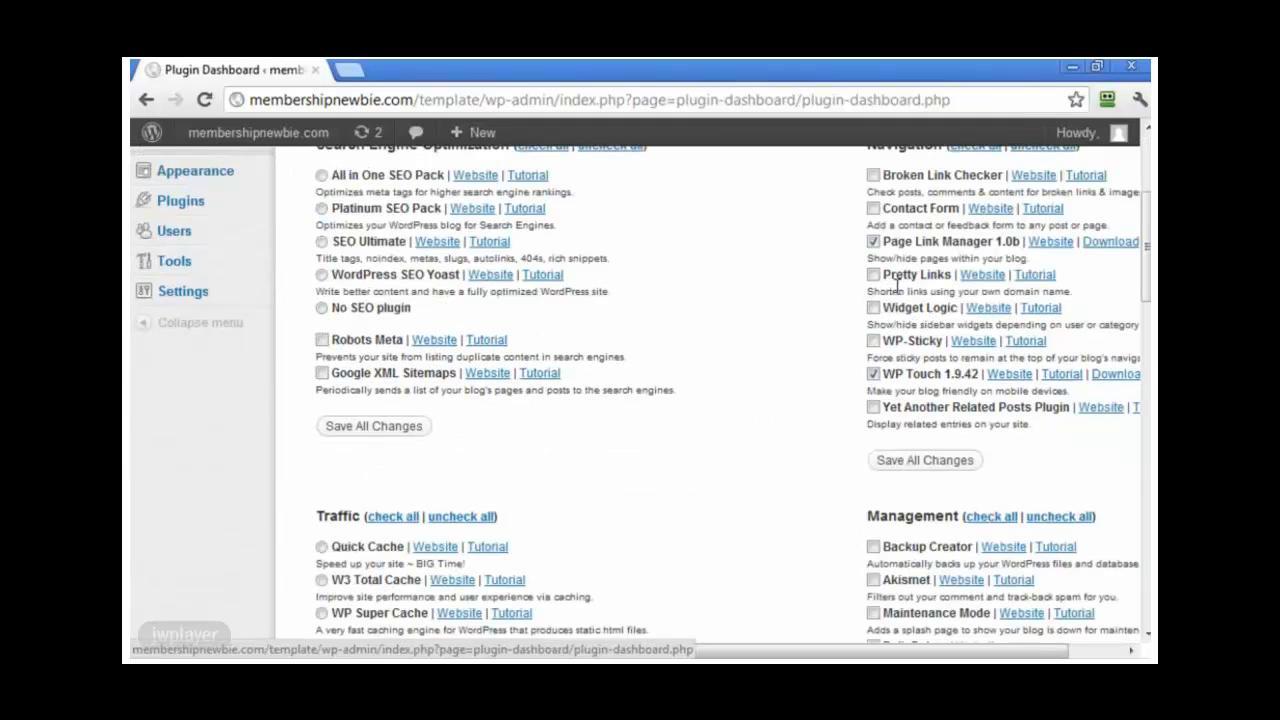
pyautogui.scroll(-2, 810, 380)
pyautogui.scroll(6, 811, 423)
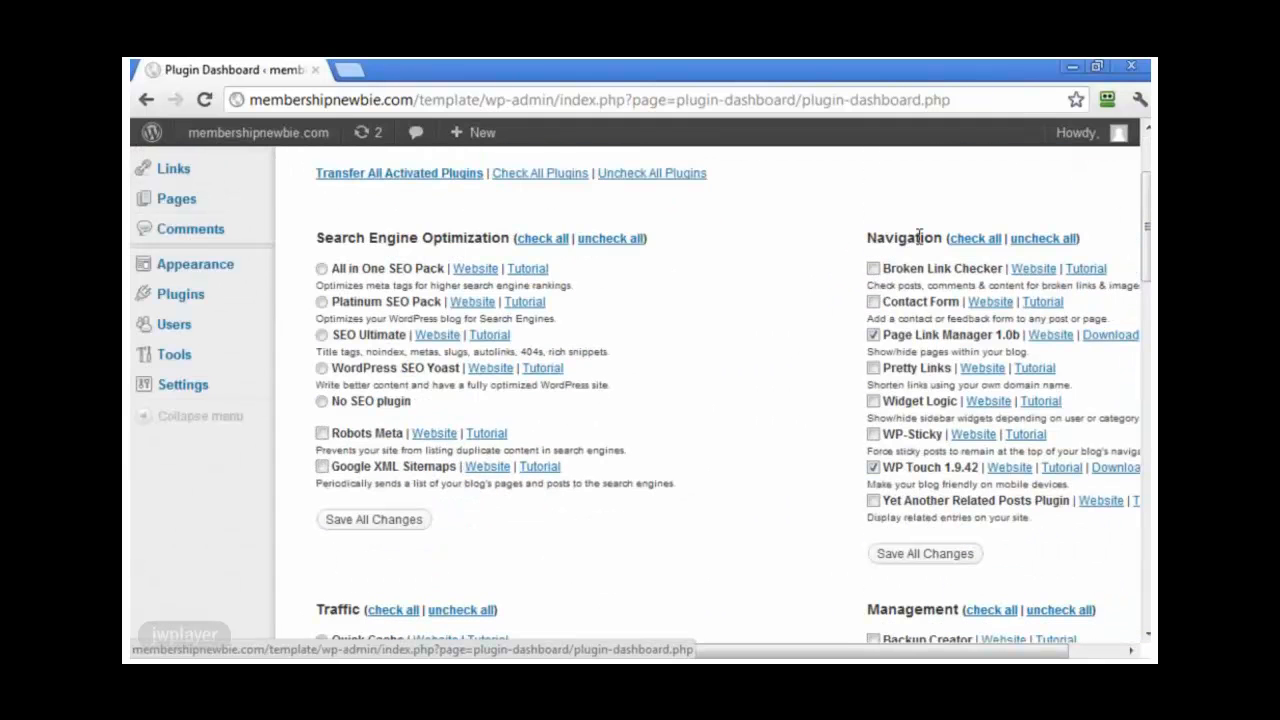
pyautogui.scroll(-4, 797, 317)
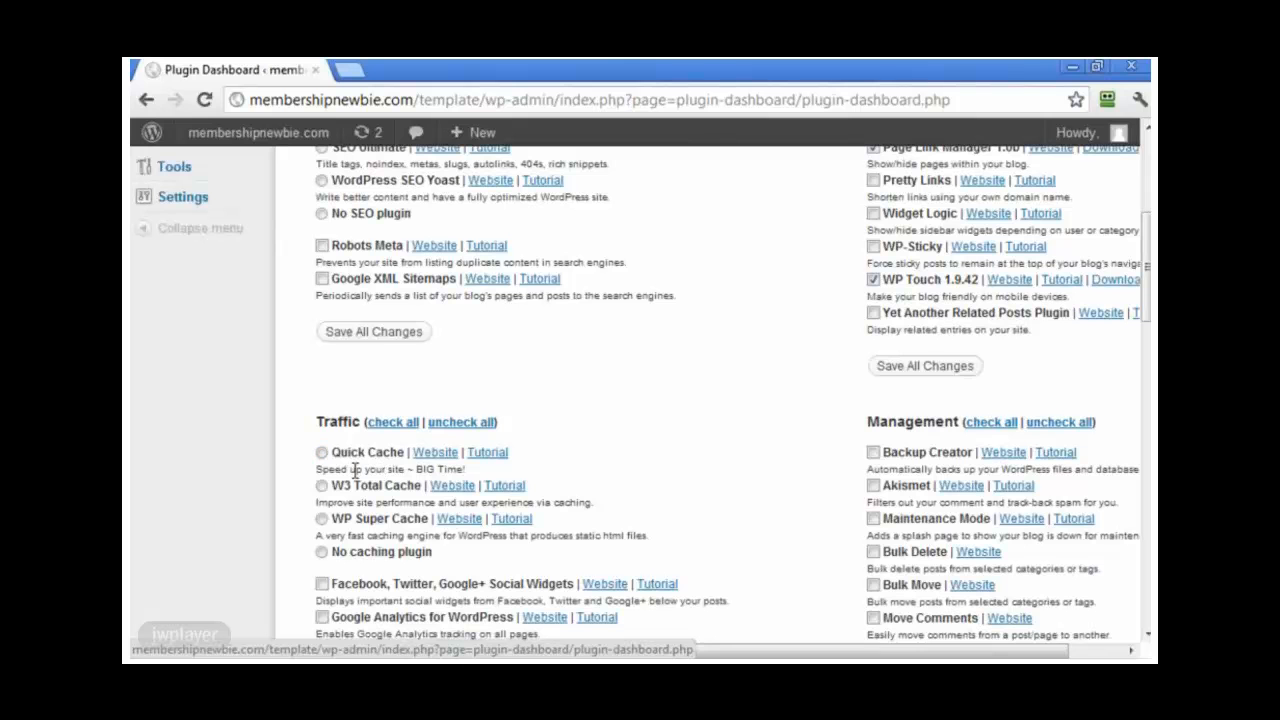
pyautogui.click(321, 519)
# Step: Tick Akismet and WP Table Reloaded, and set E-Commerce to No e-commerce plugin
pyautogui.scroll(-1, 629, 509)
pyautogui.scroll(-1, 640, 505)
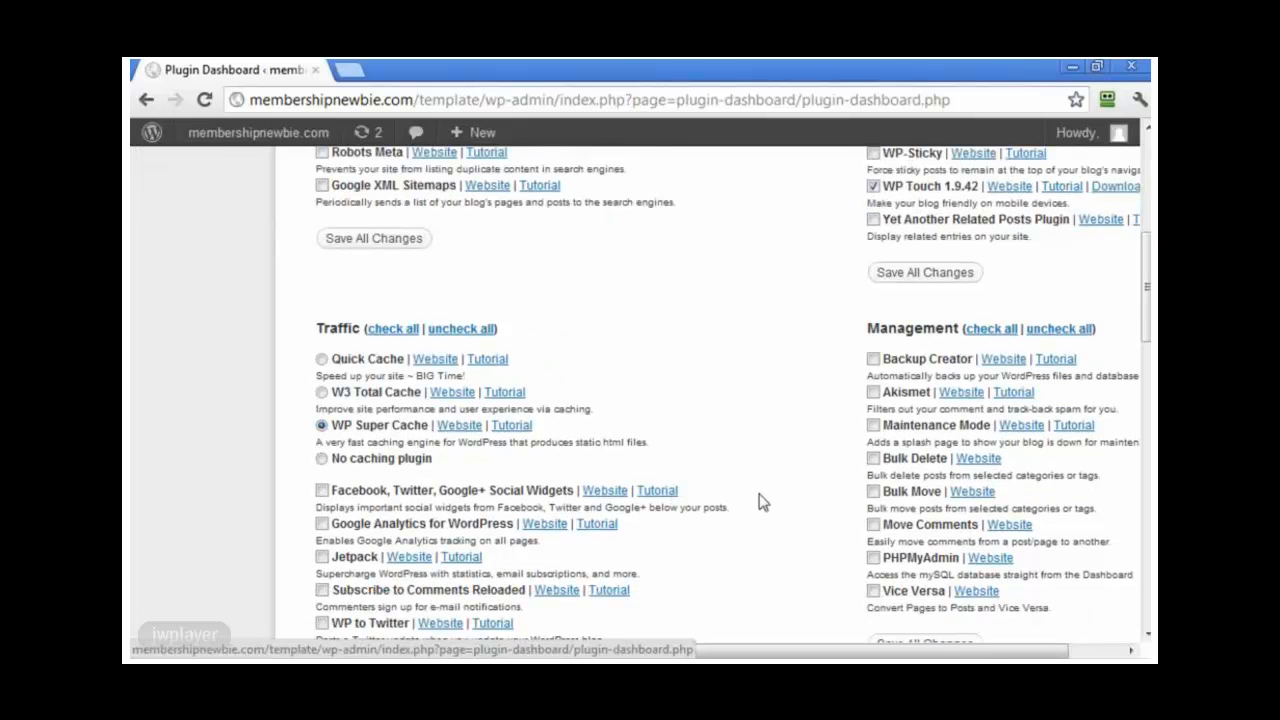
pyautogui.scroll(-1, 760, 502)
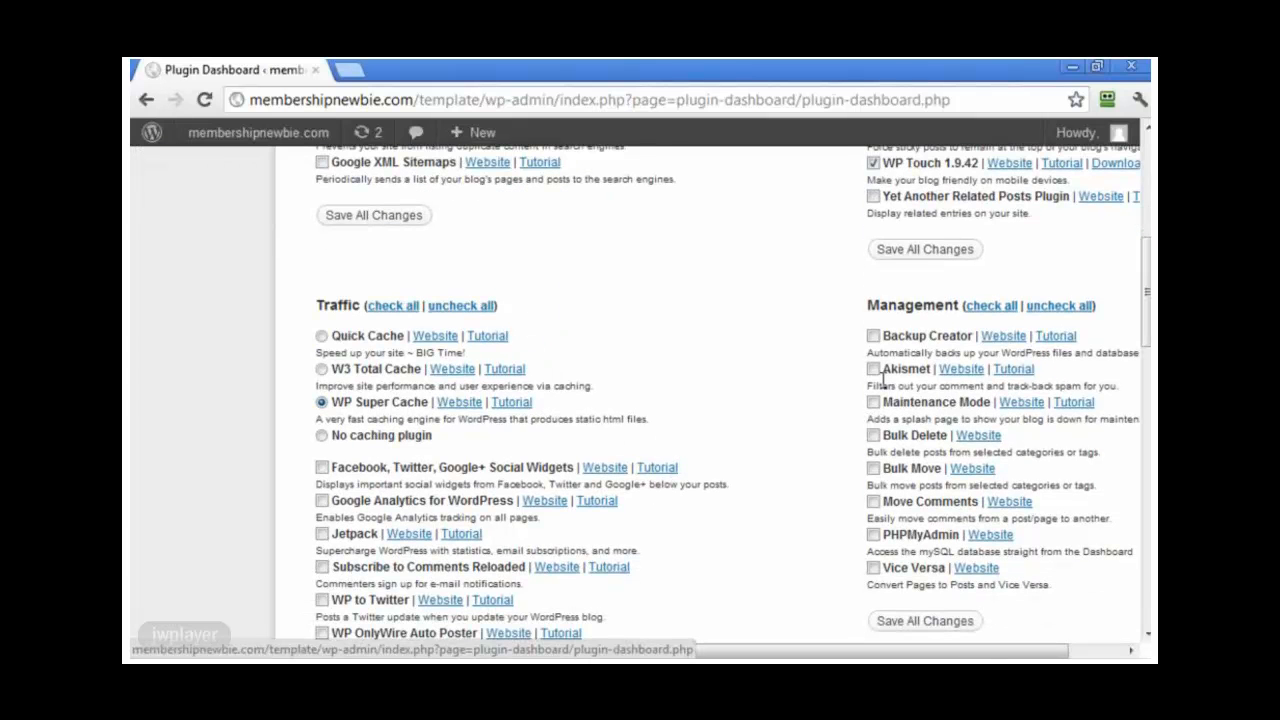
pyautogui.click(874, 371)
pyautogui.scroll(-1, 776, 456)
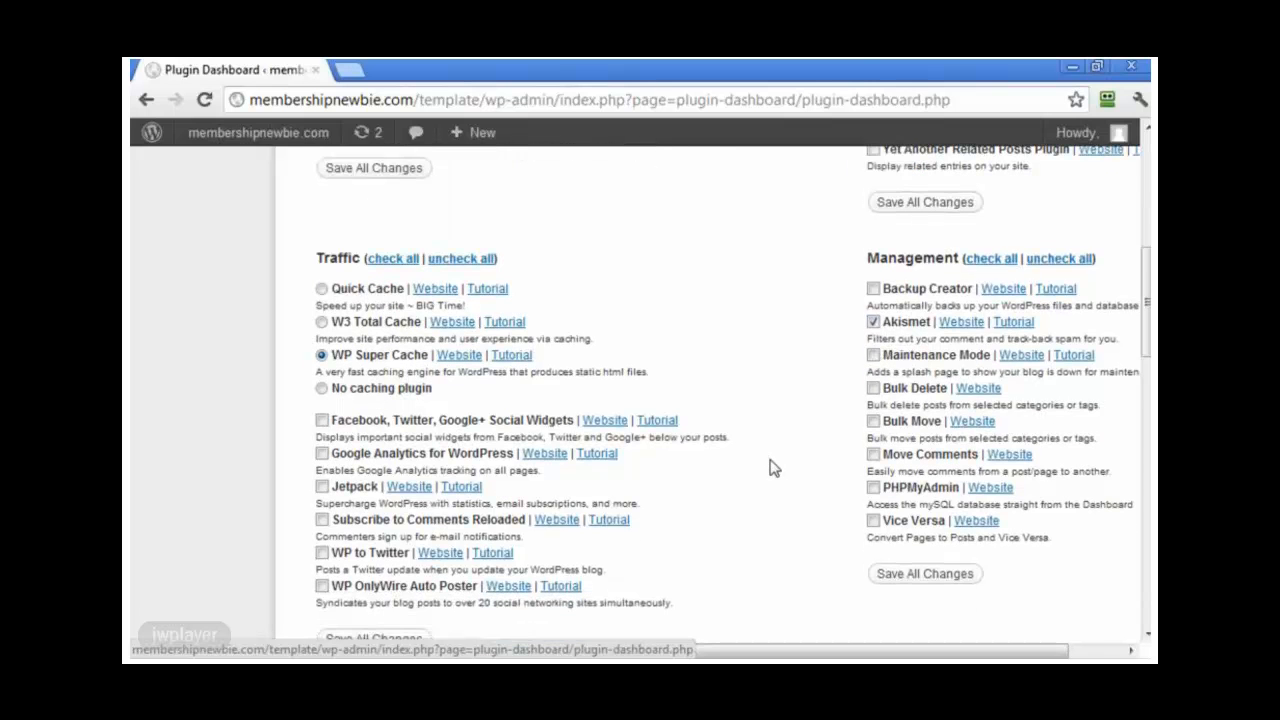
pyautogui.scroll(-1, 775, 460)
pyautogui.scroll(-5, 773, 463)
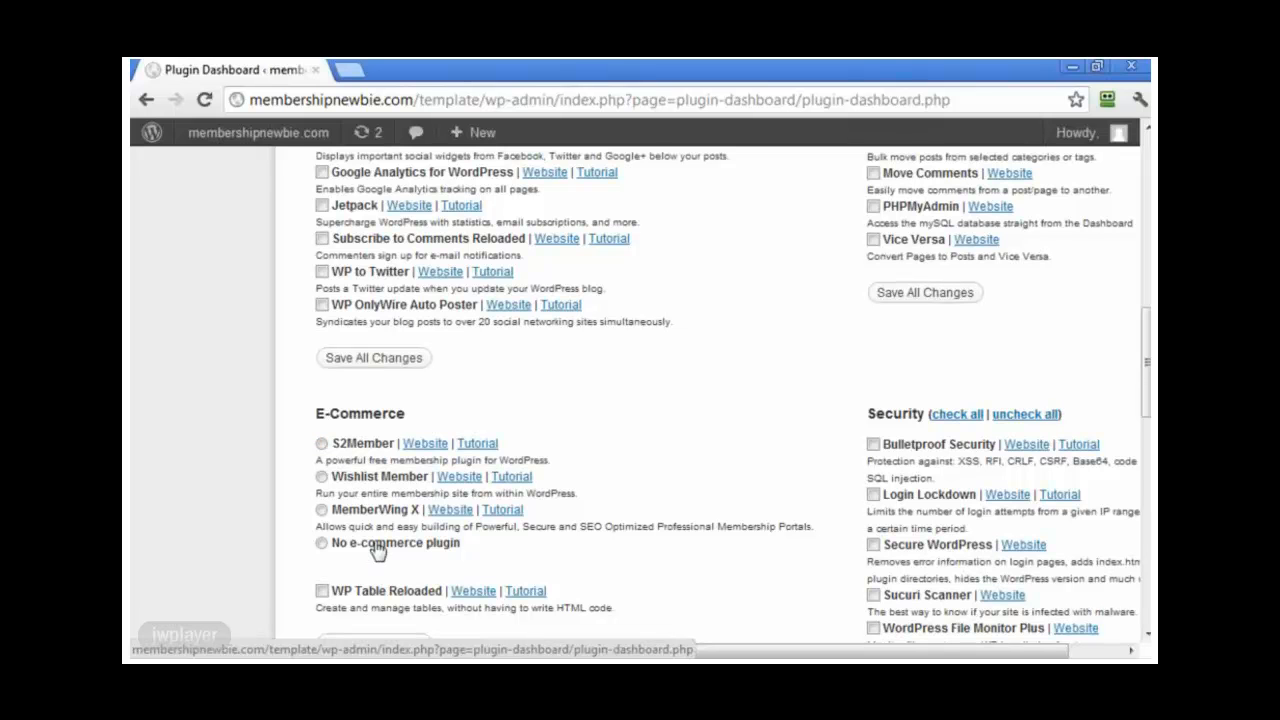
pyautogui.click(321, 477)
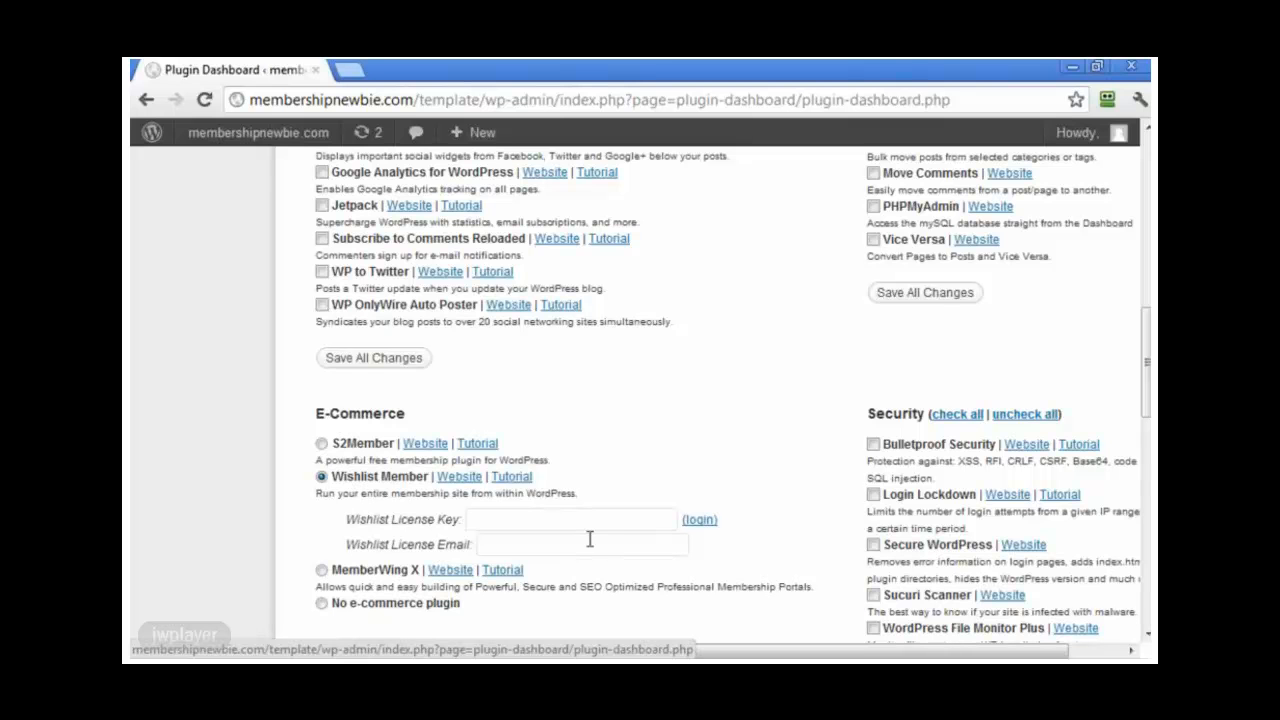
pyautogui.scroll(-1, 600, 537)
pyautogui.click(321, 557)
pyautogui.scroll(-3, 660, 540)
pyautogui.click(321, 464)
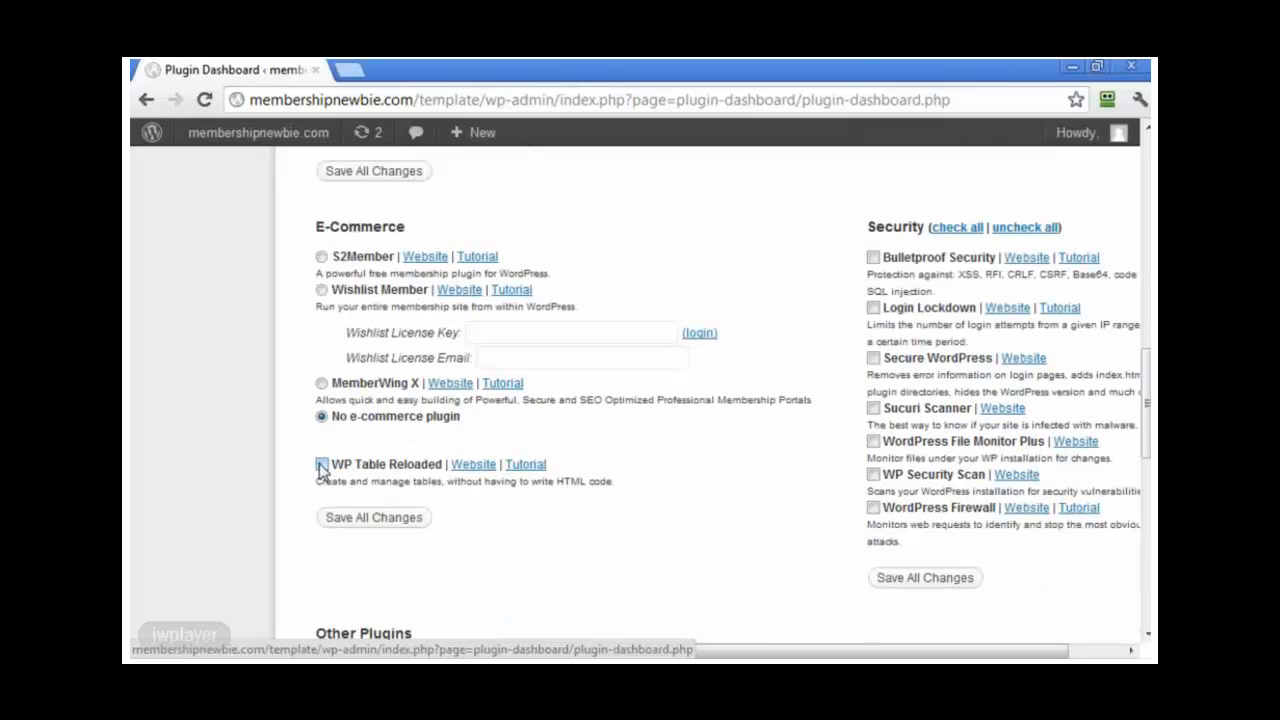
pyautogui.scroll(-2, 678, 502)
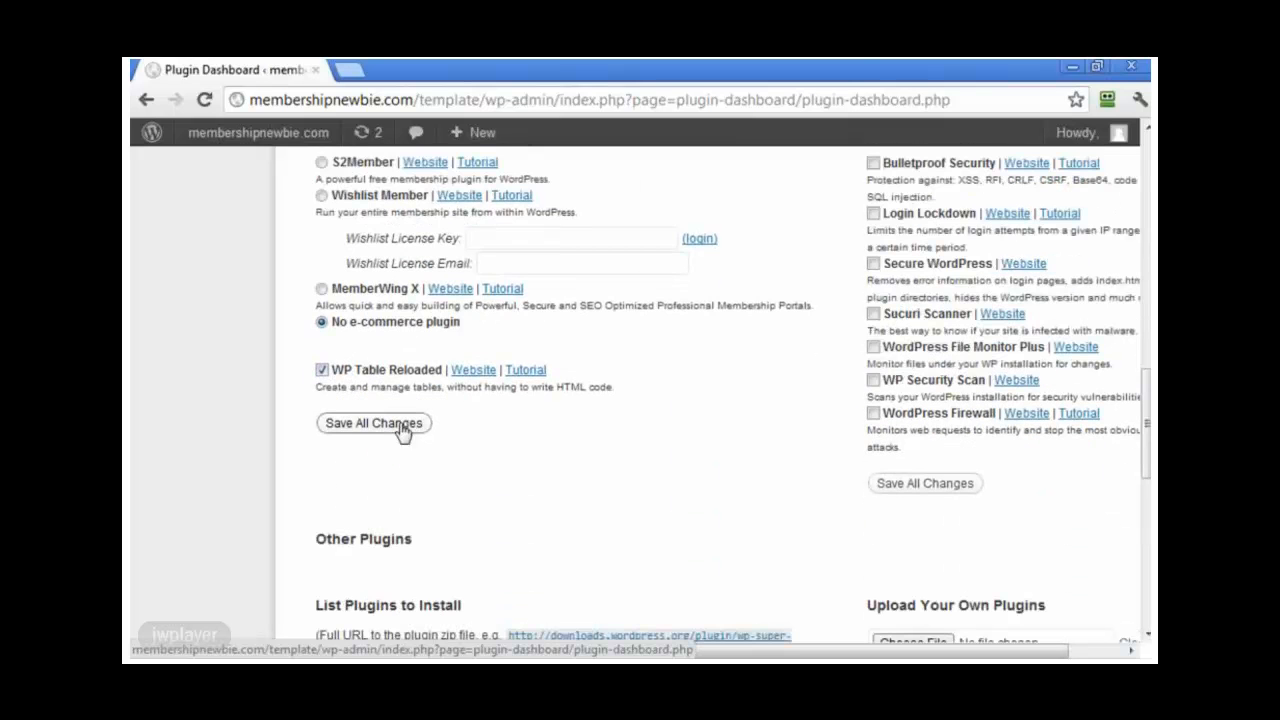
# Step: Save the selections and check that WP Super Cache 1.1, Akismet 2.5.6 and WP Table Reloaded 1.9.3 installed
pyautogui.click(401, 430)
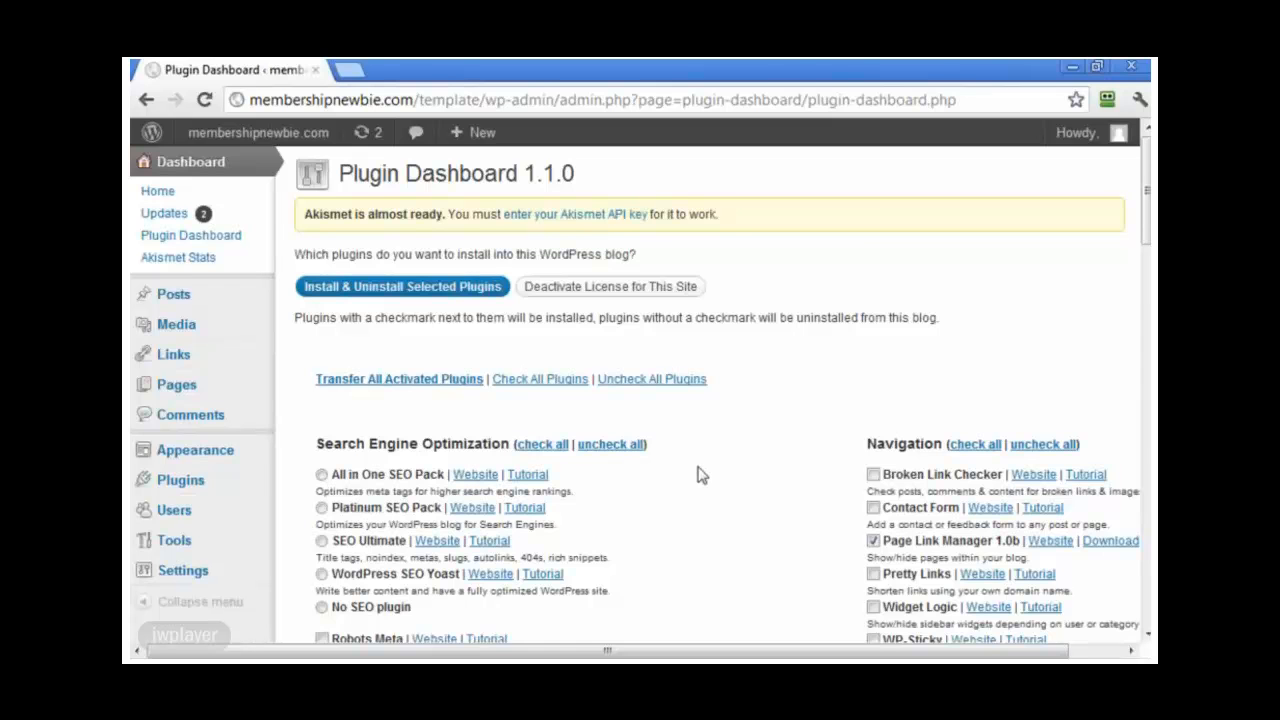
pyautogui.scroll(-2, 700, 471)
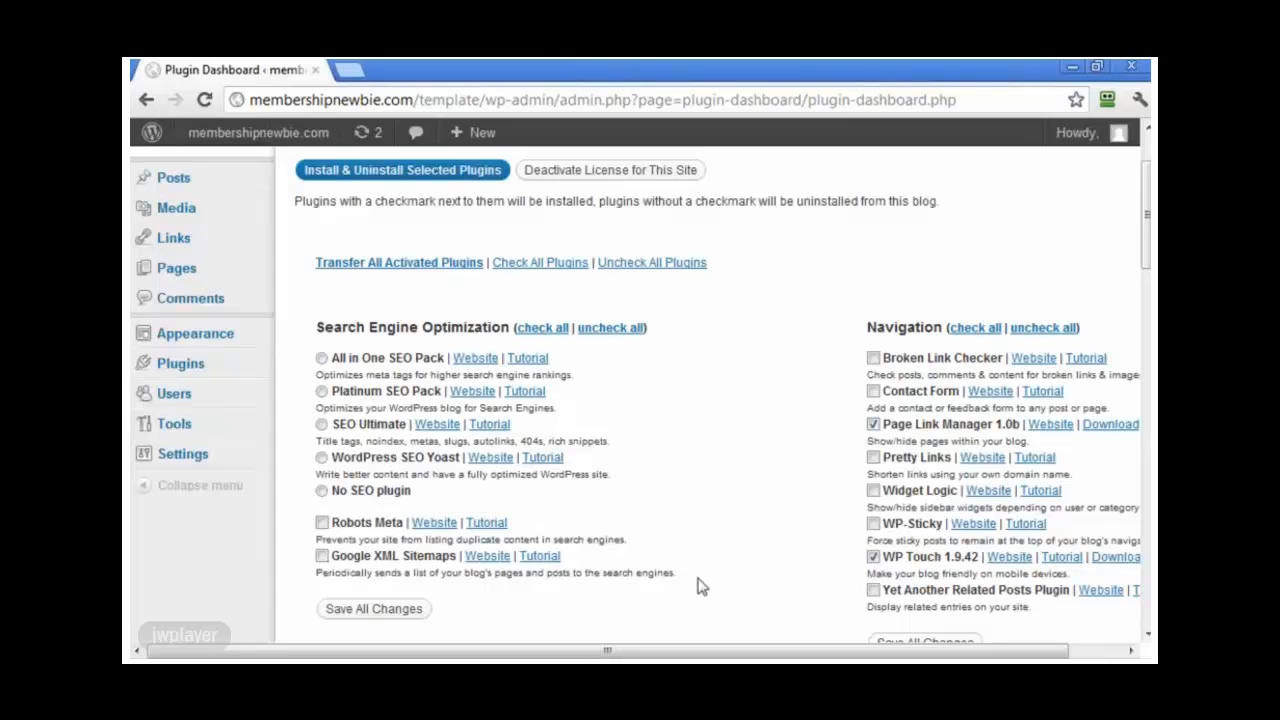
pyautogui.scroll(-5, 700, 586)
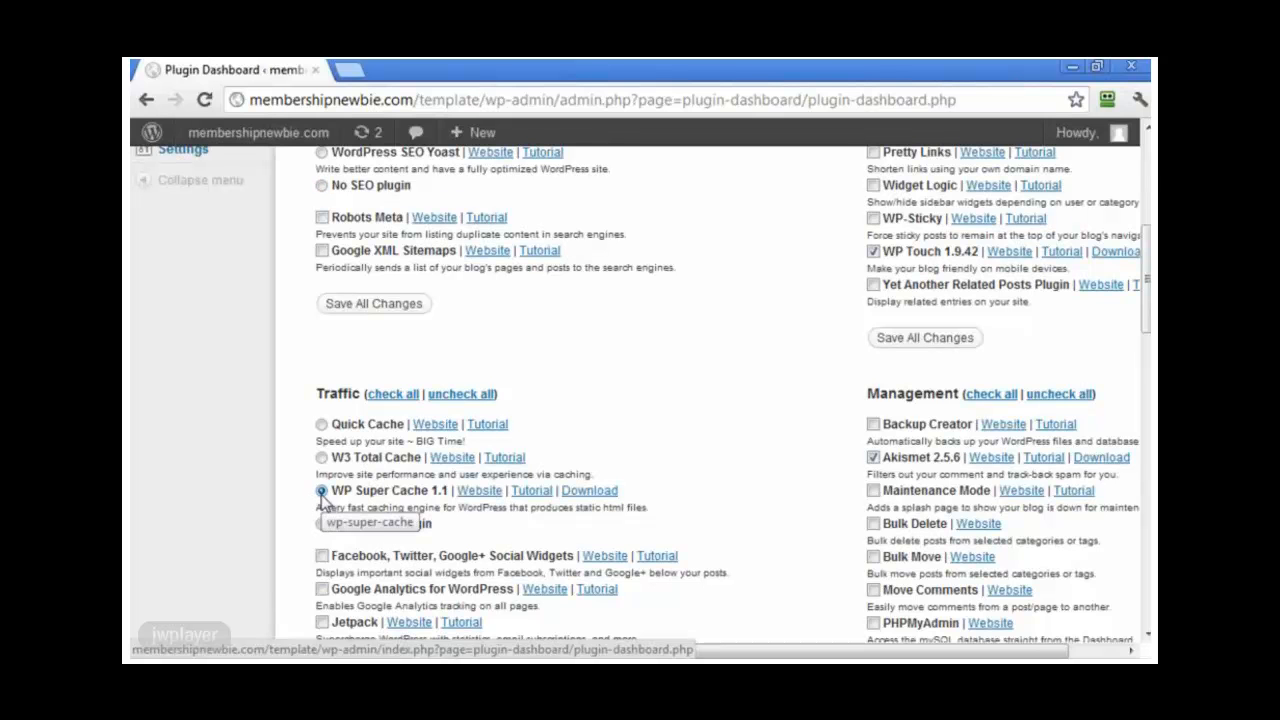
pyautogui.scroll(-2, 763, 509)
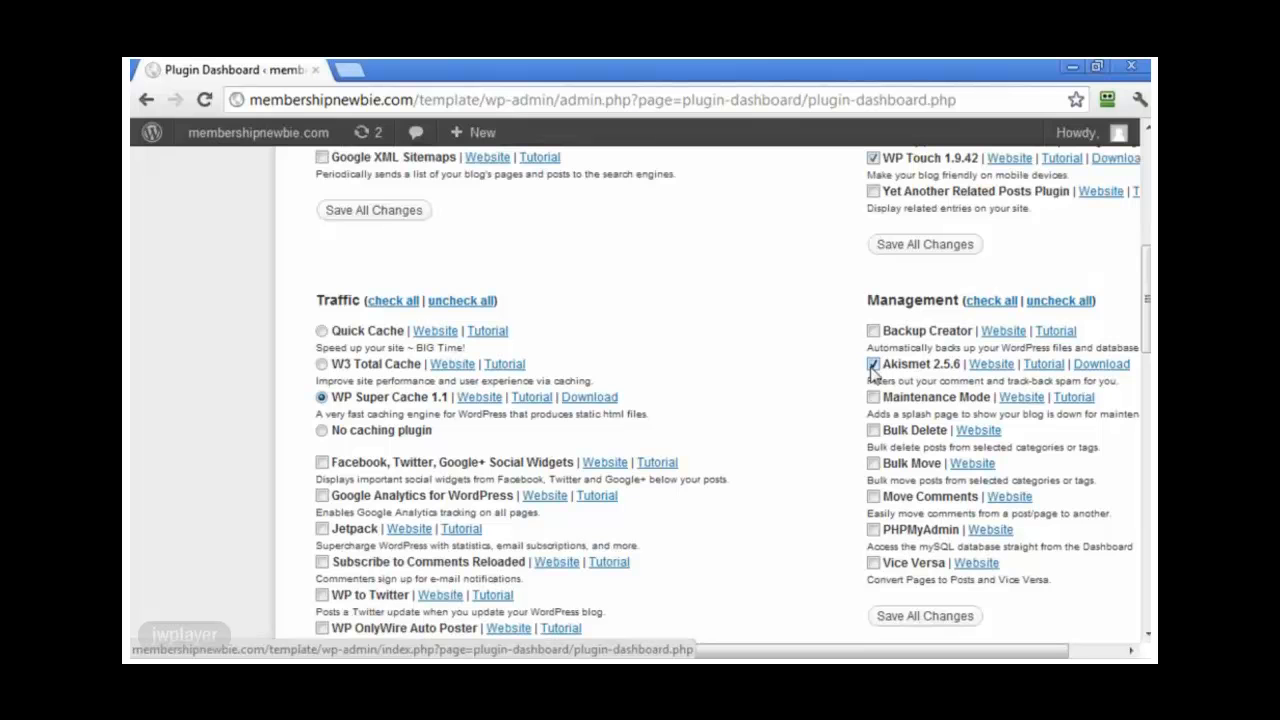
pyautogui.scroll(-3, 828, 403)
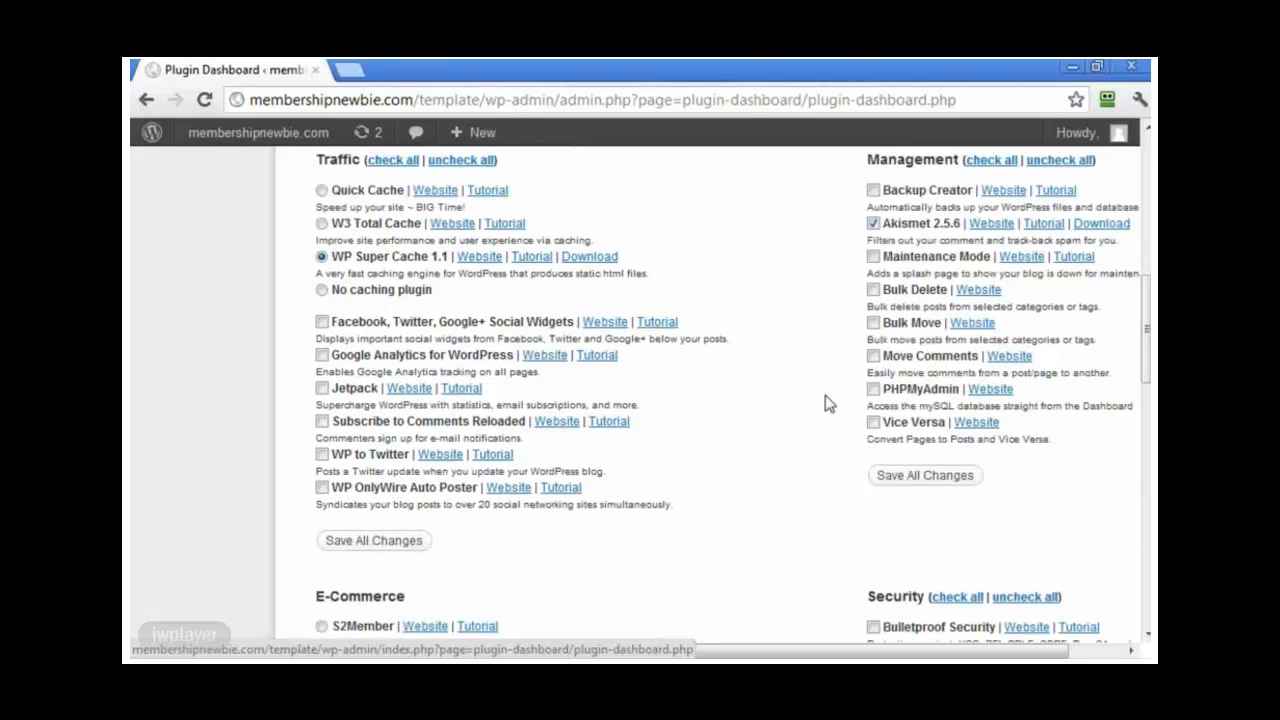
pyautogui.scroll(-6, 828, 403)
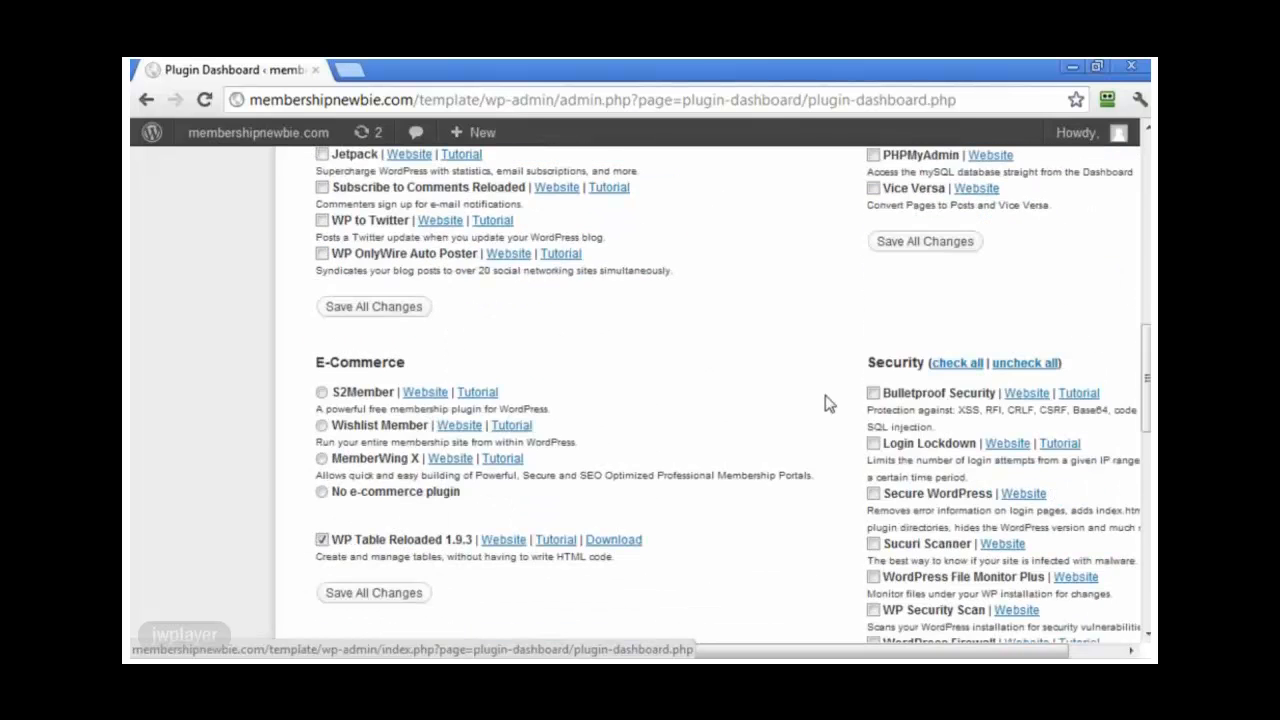
pyautogui.scroll(-6, 794, 449)
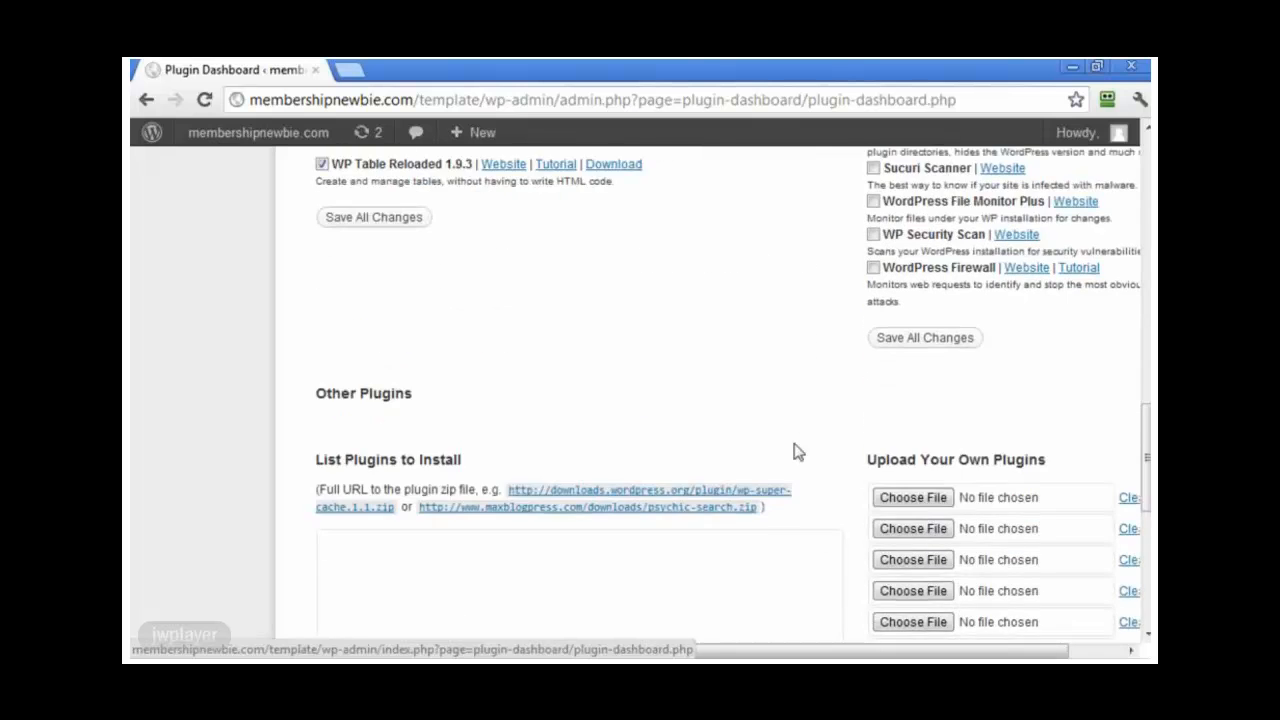
pyautogui.scroll(4, 797, 452)
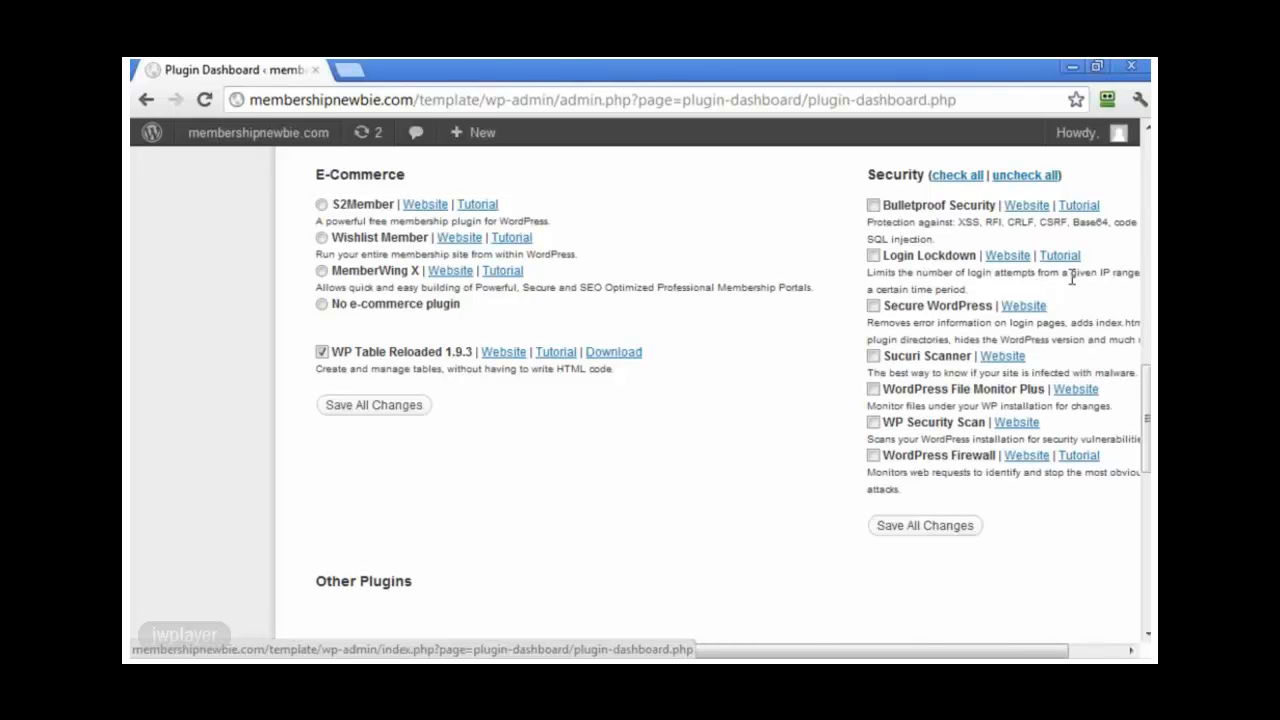
pyautogui.scroll(-3, 725, 425)
pyautogui.scroll(-4, 727, 480)
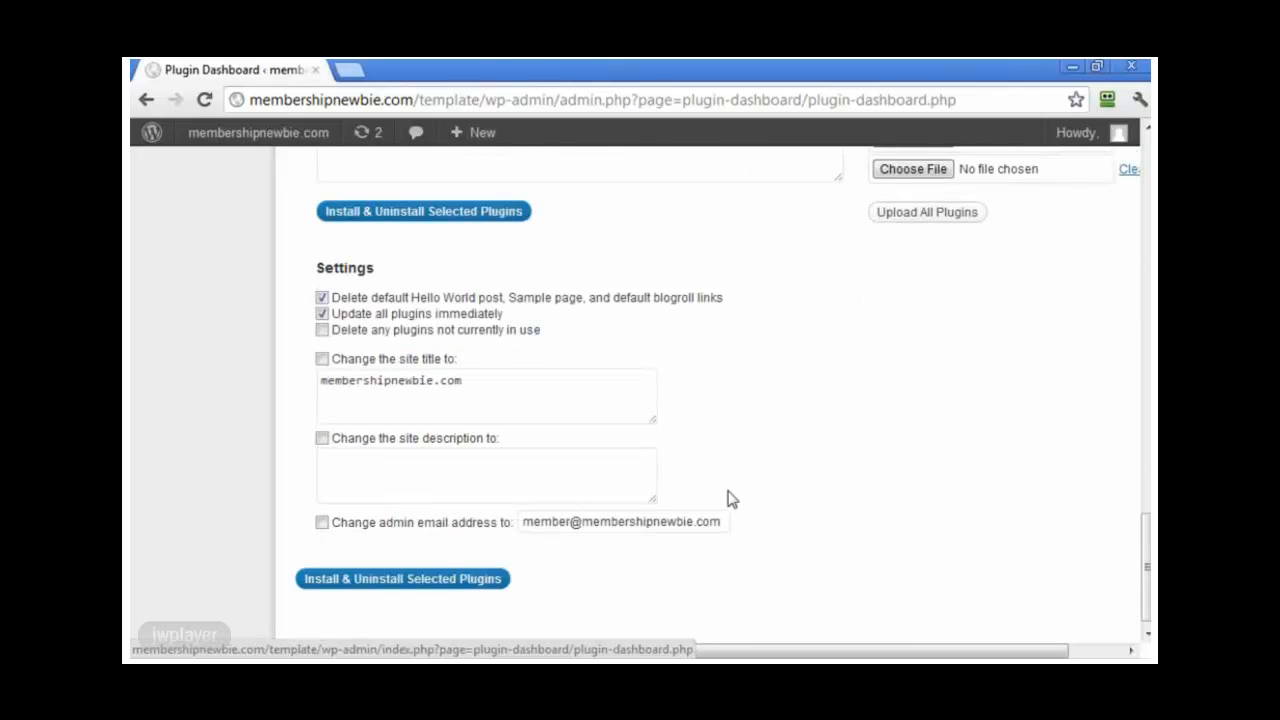
pyautogui.scroll(10, 728, 499)
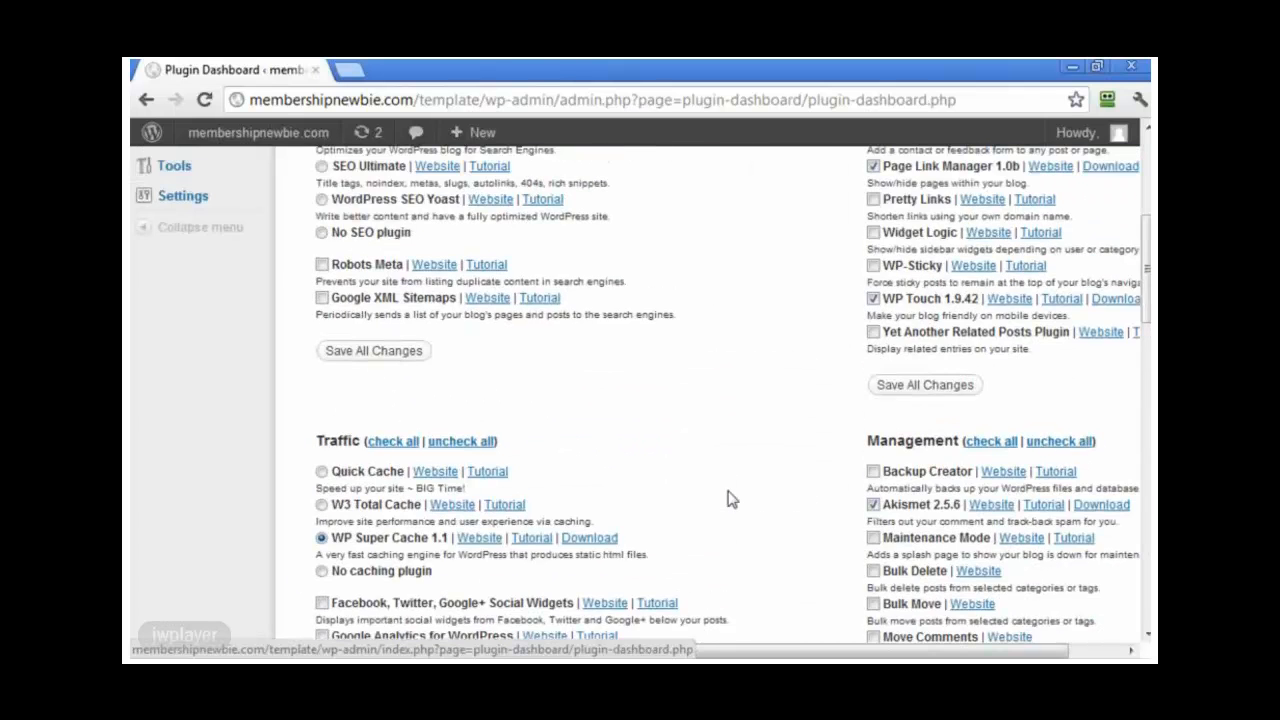
pyautogui.scroll(5, 728, 499)
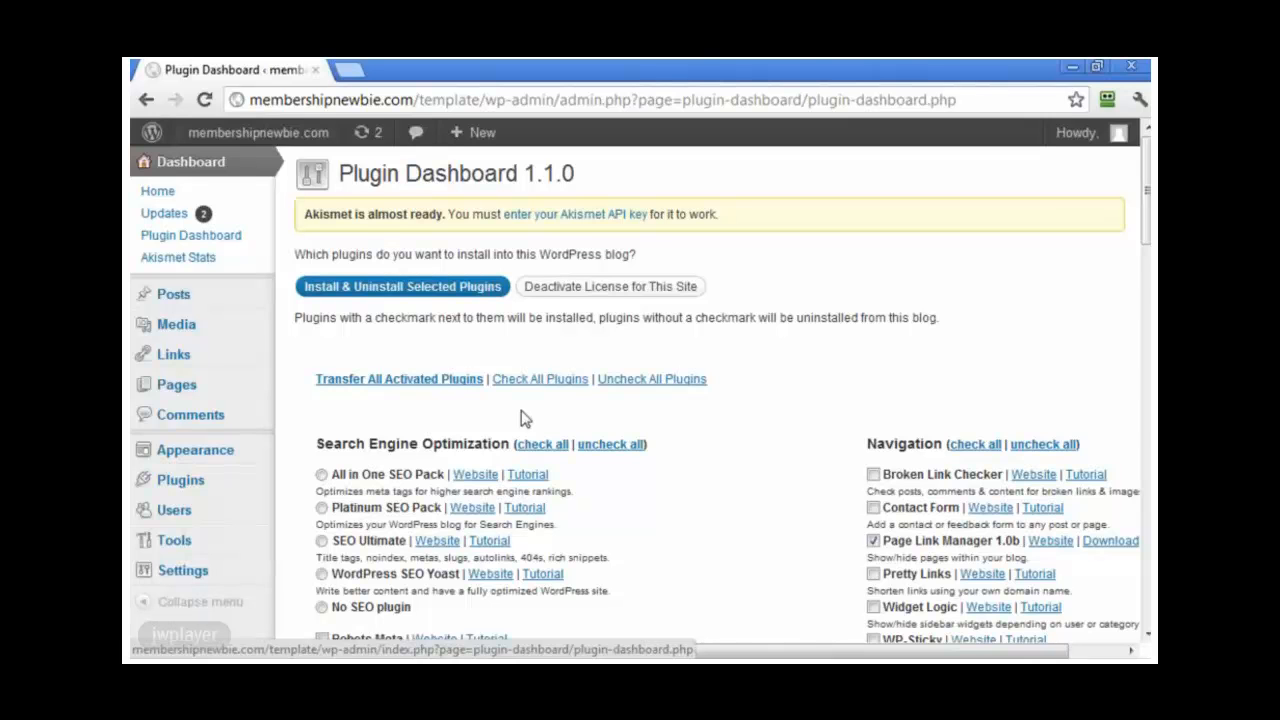
pyautogui.moveTo(185, 480)
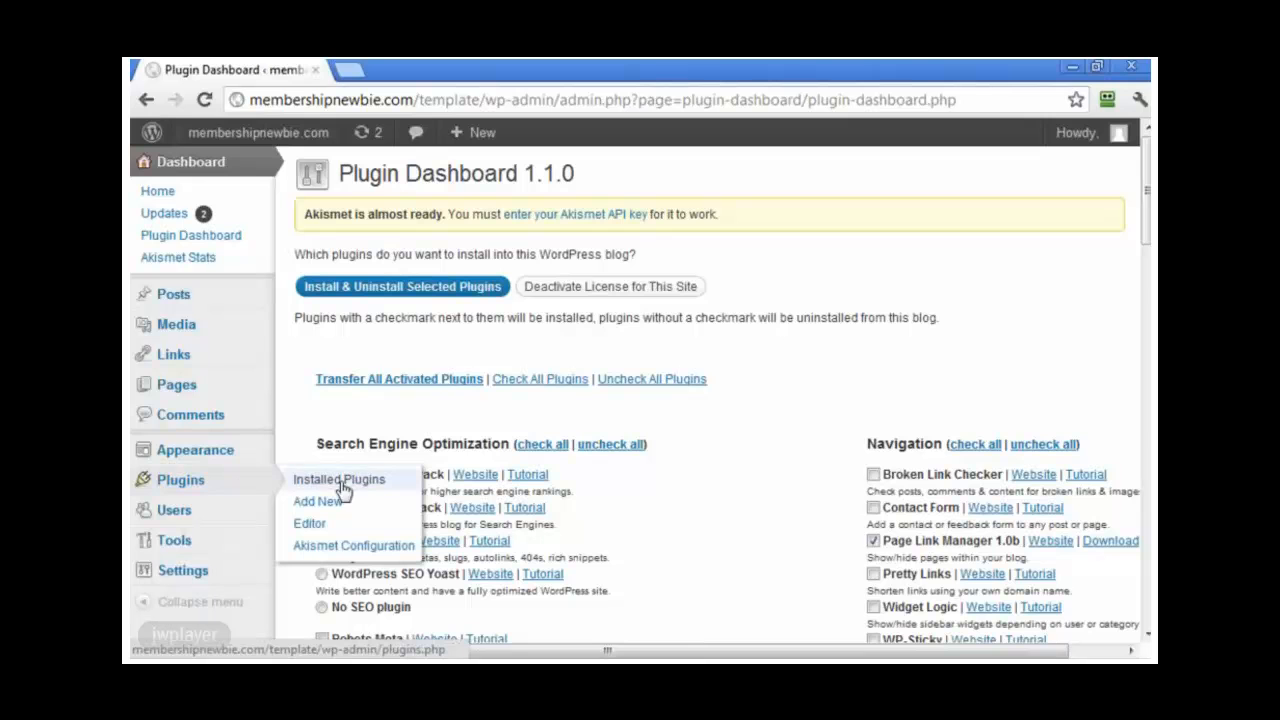
pyautogui.click(320, 505)
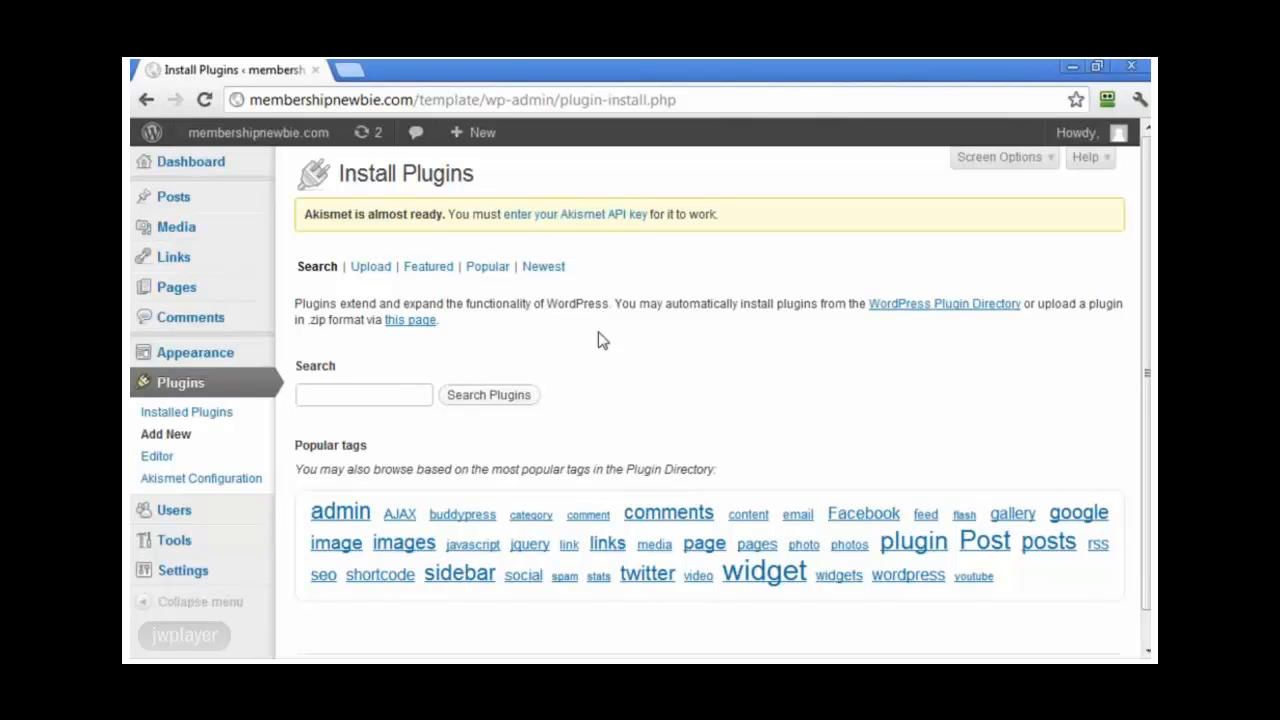
pyautogui.write('seo')
pyautogui.click(537, 394)
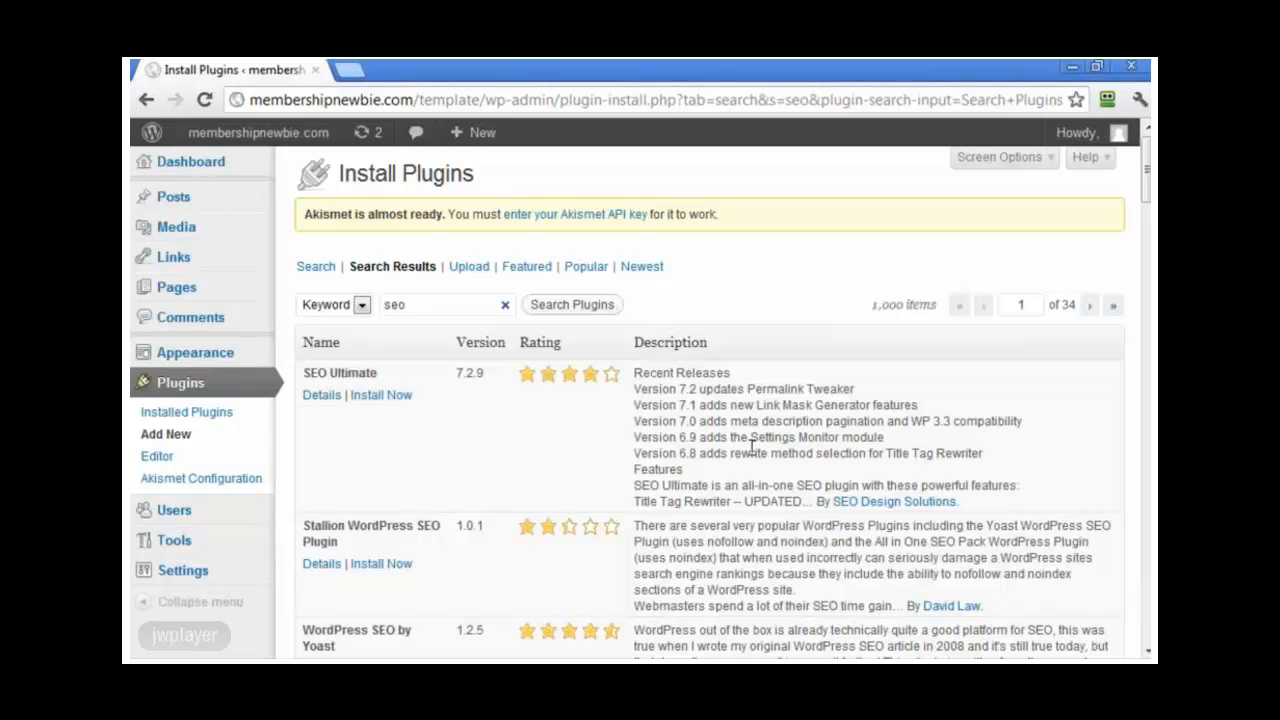
pyautogui.scroll(-3, 600, 450)
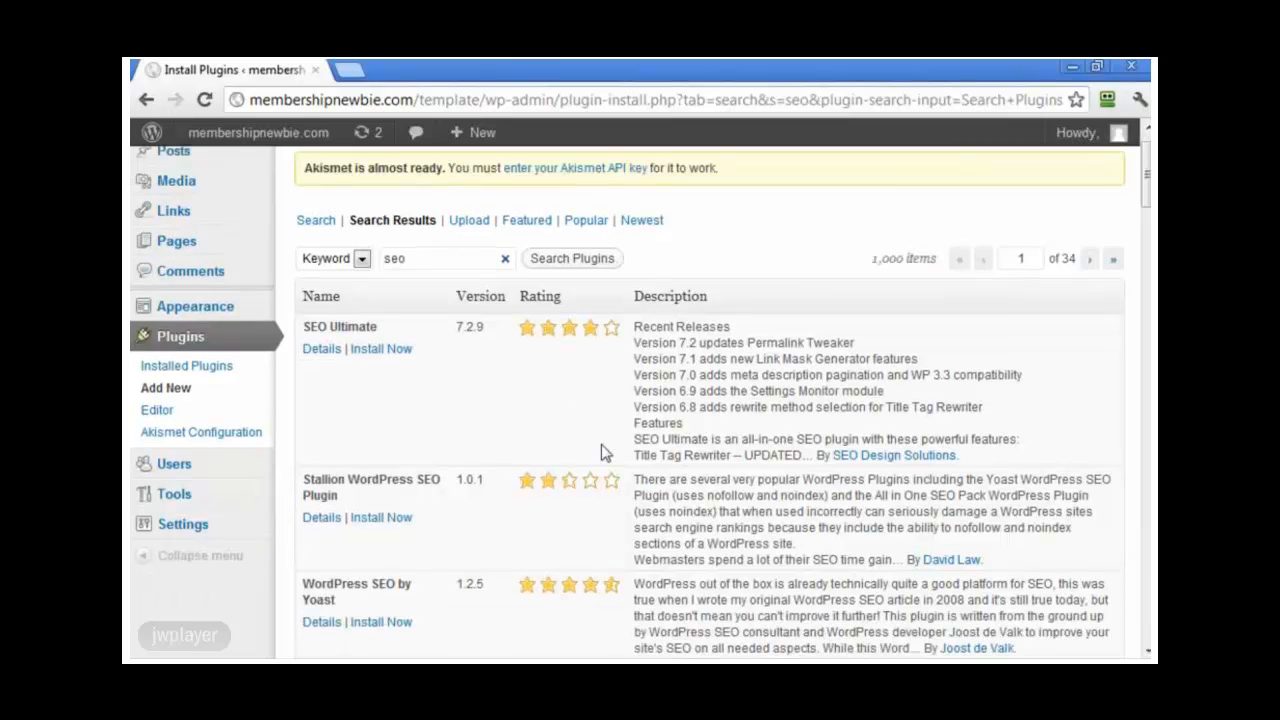
pyautogui.scroll(-3, 606, 446)
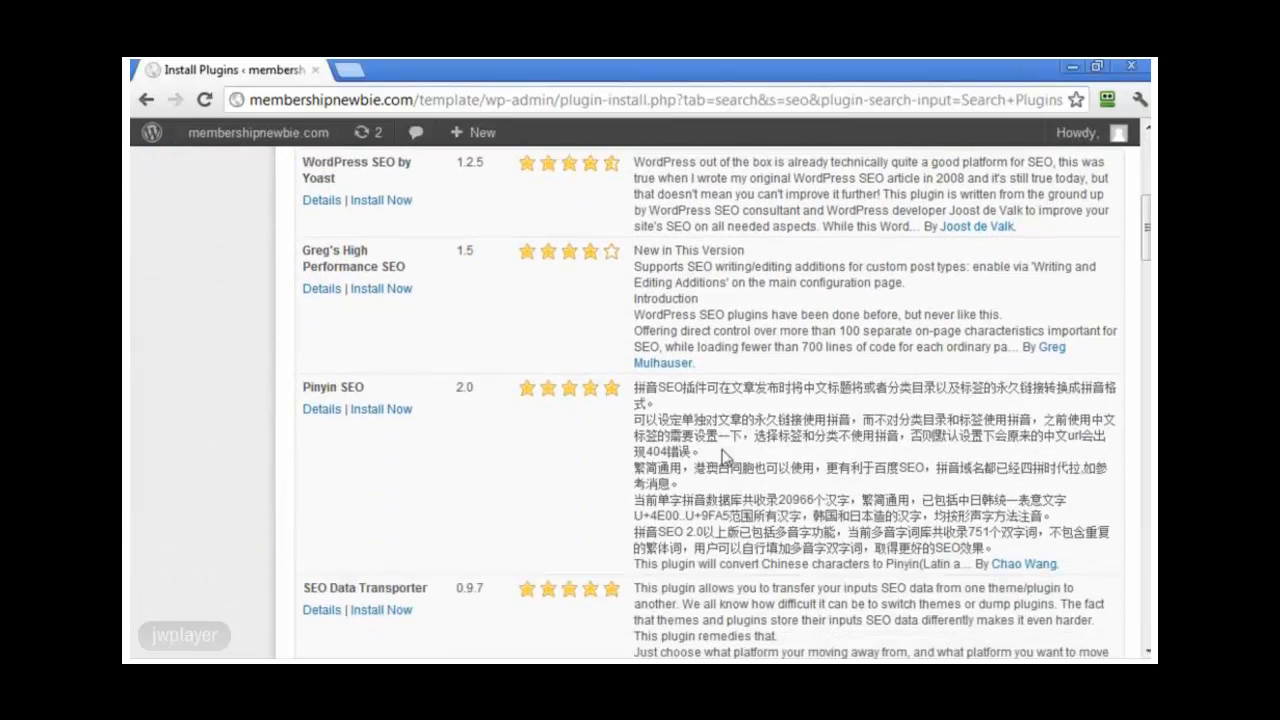
pyautogui.scroll(3, 727, 455)
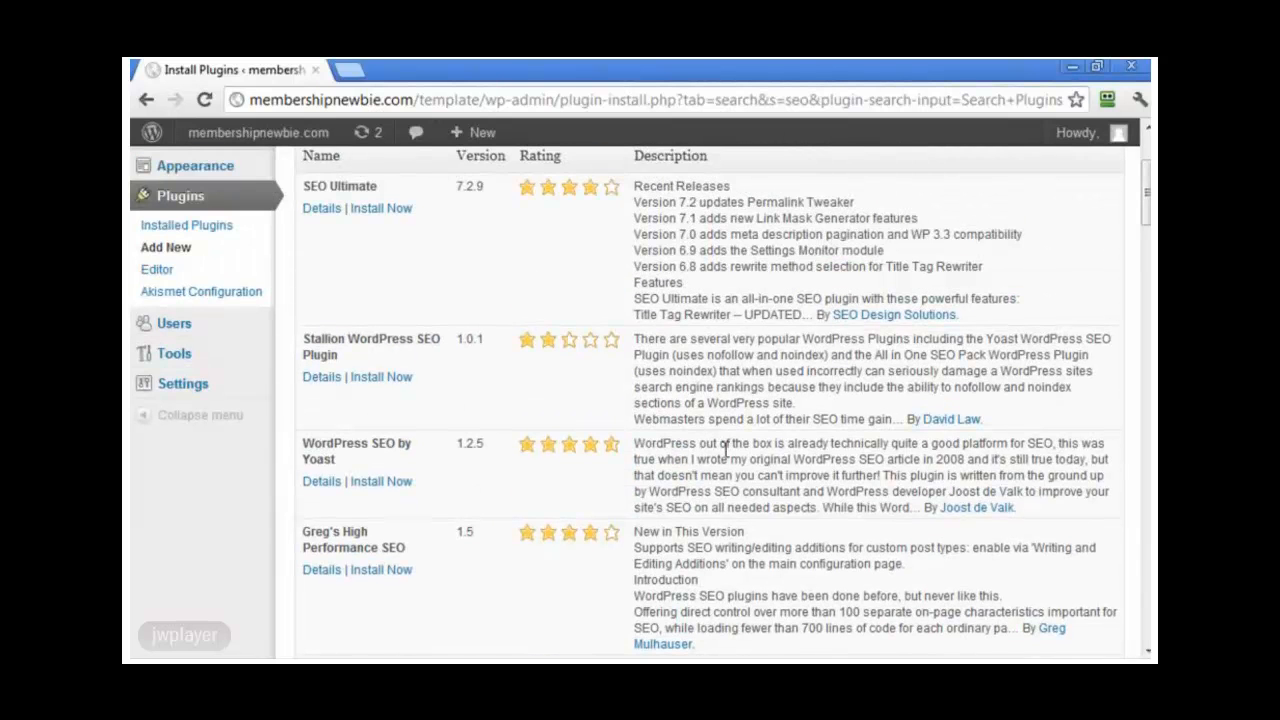
pyautogui.scroll(-5, 725, 448)
pyautogui.scroll(-1, 725, 448)
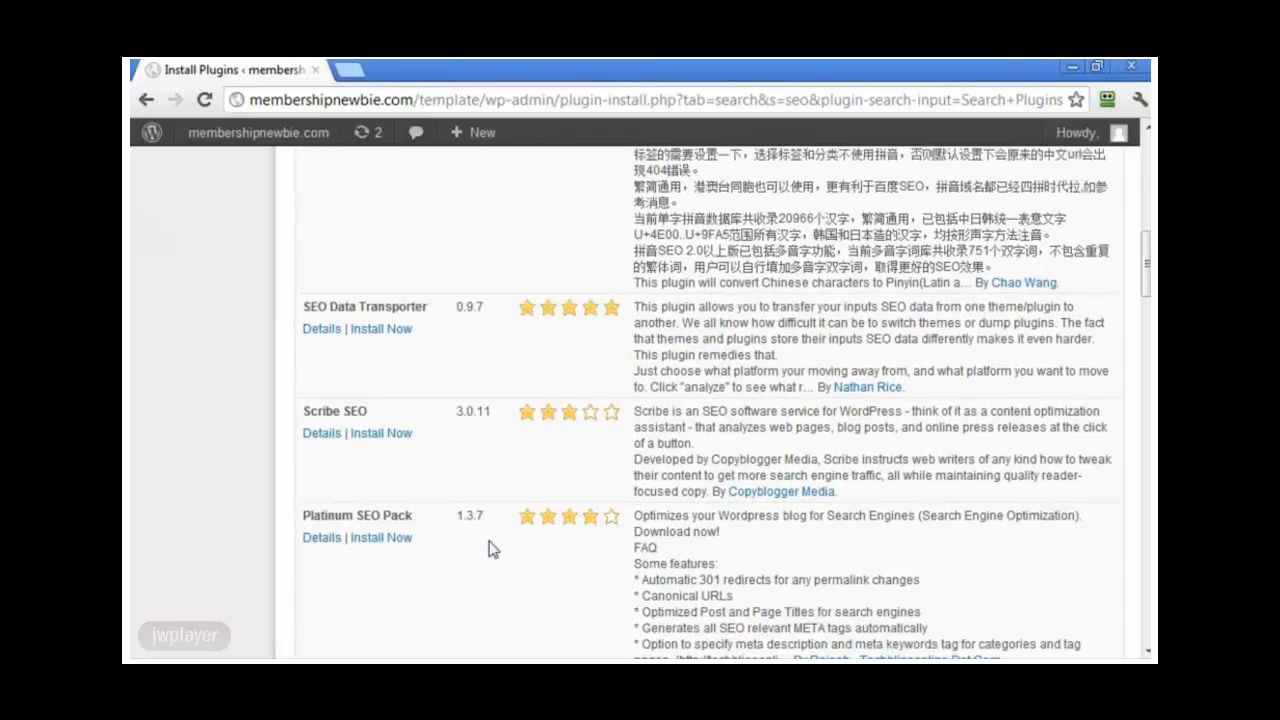
pyautogui.scroll(-1, 486, 562)
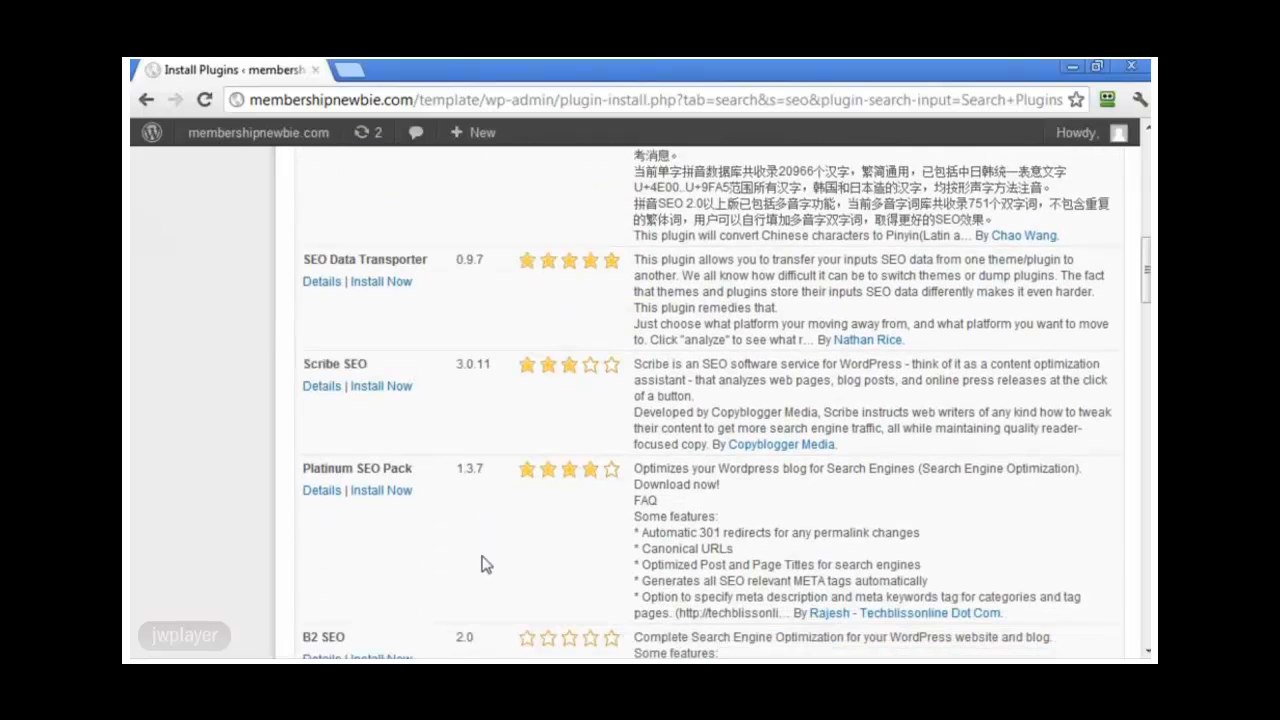
# Step: Install Platinum SEO Pack 1.3.7, confirm the prompt, and activate the plugin
pyautogui.click(386, 494)
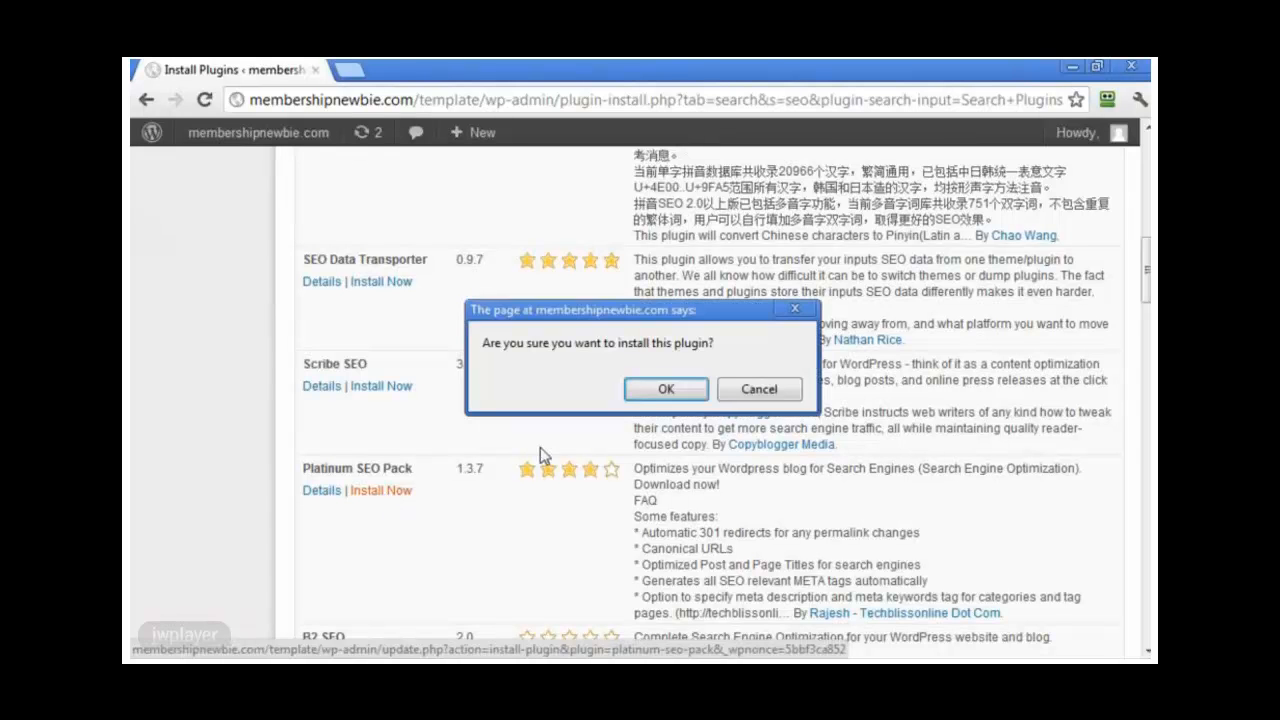
pyautogui.click(643, 398)
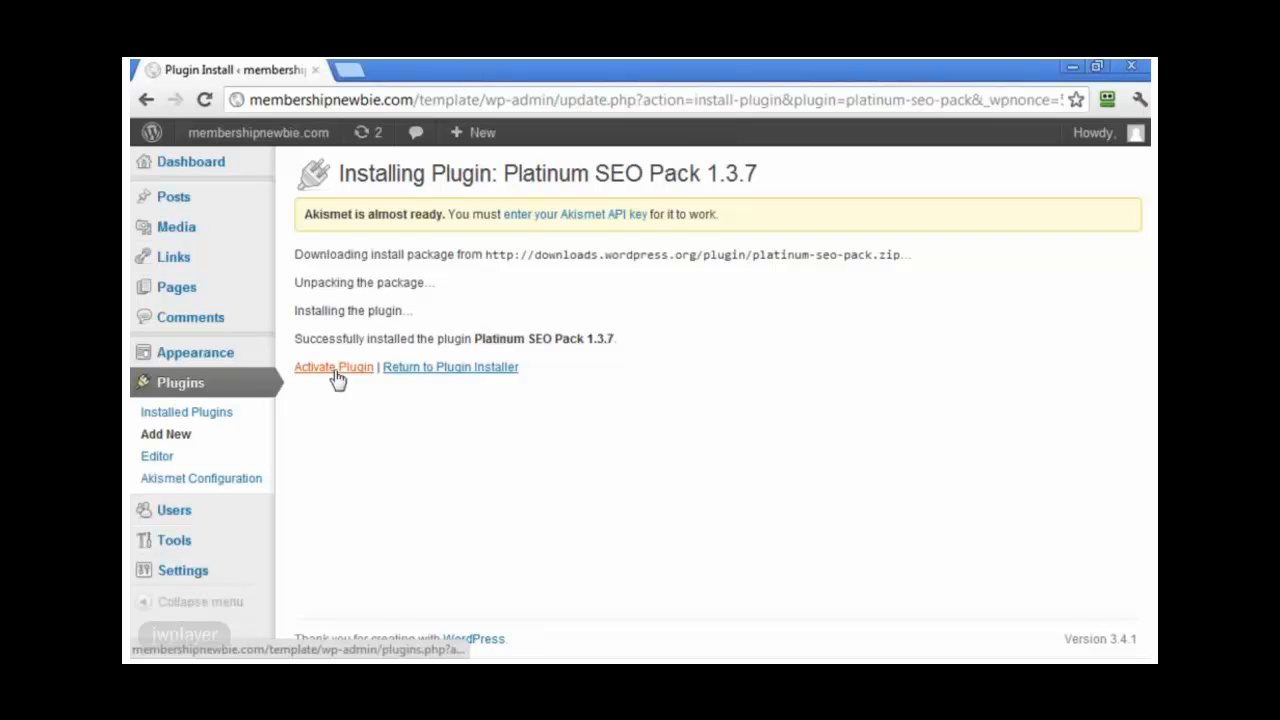
pyautogui.click(336, 372)
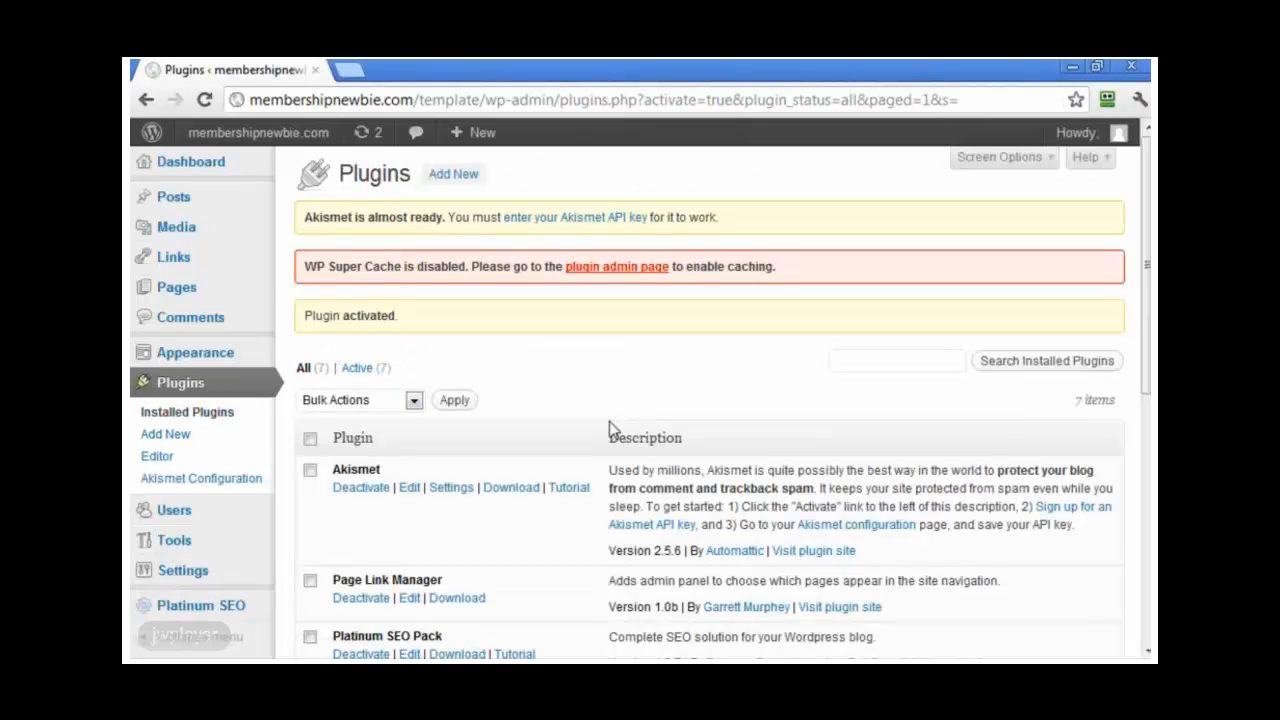
# Step: Open the Plugin Dashboard from the Dashboard menu and scroll to the Upload Your Own Plugins section
pyautogui.moveTo(150, 170)
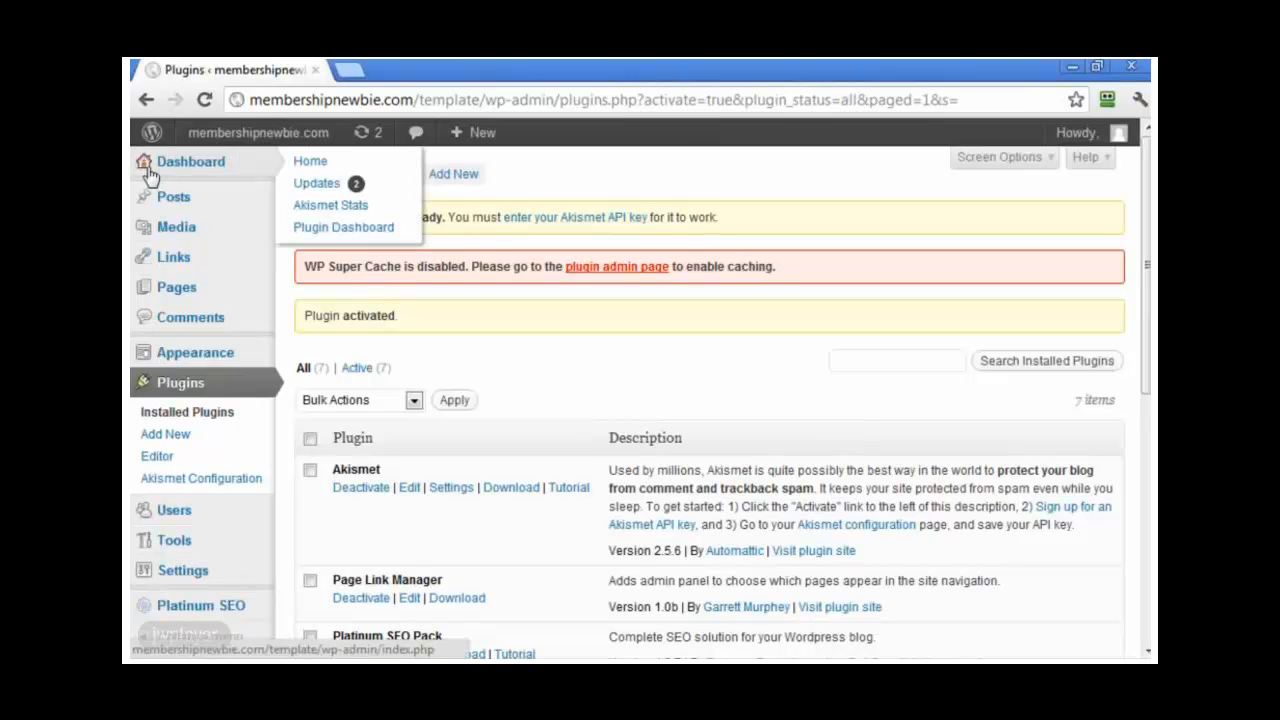
pyautogui.click(320, 228)
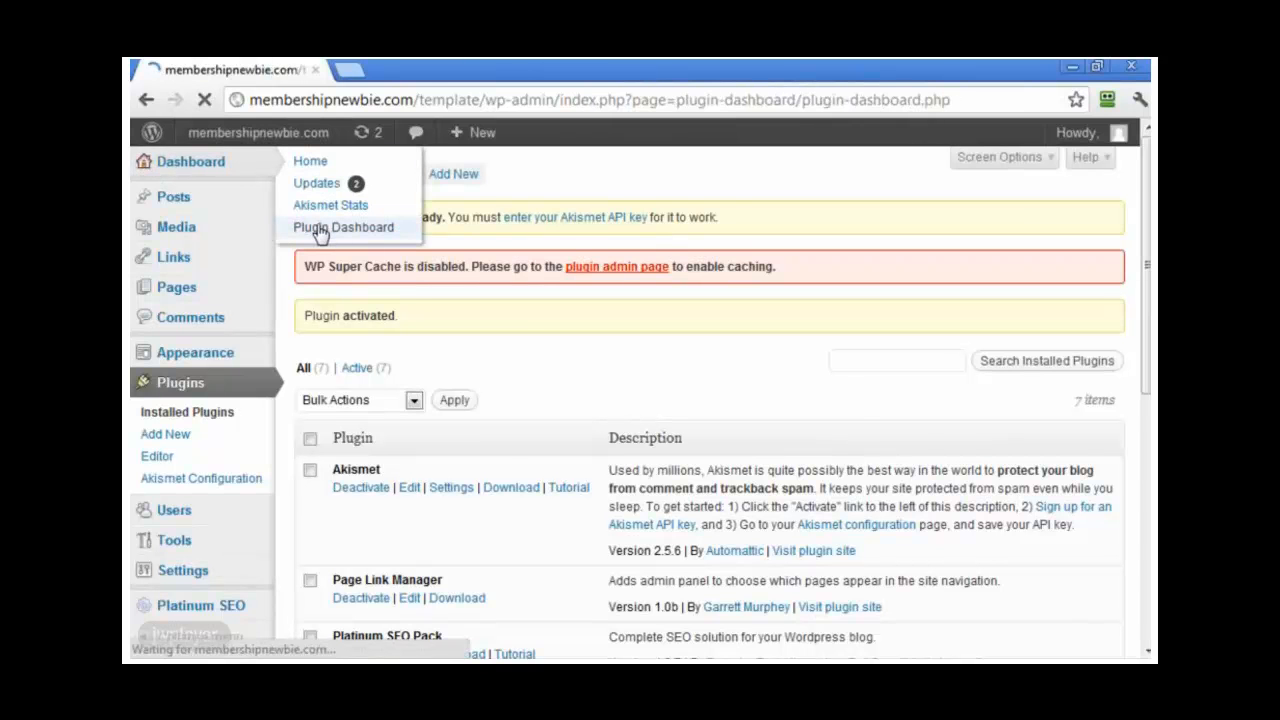
pyautogui.scroll(-4, 752, 404)
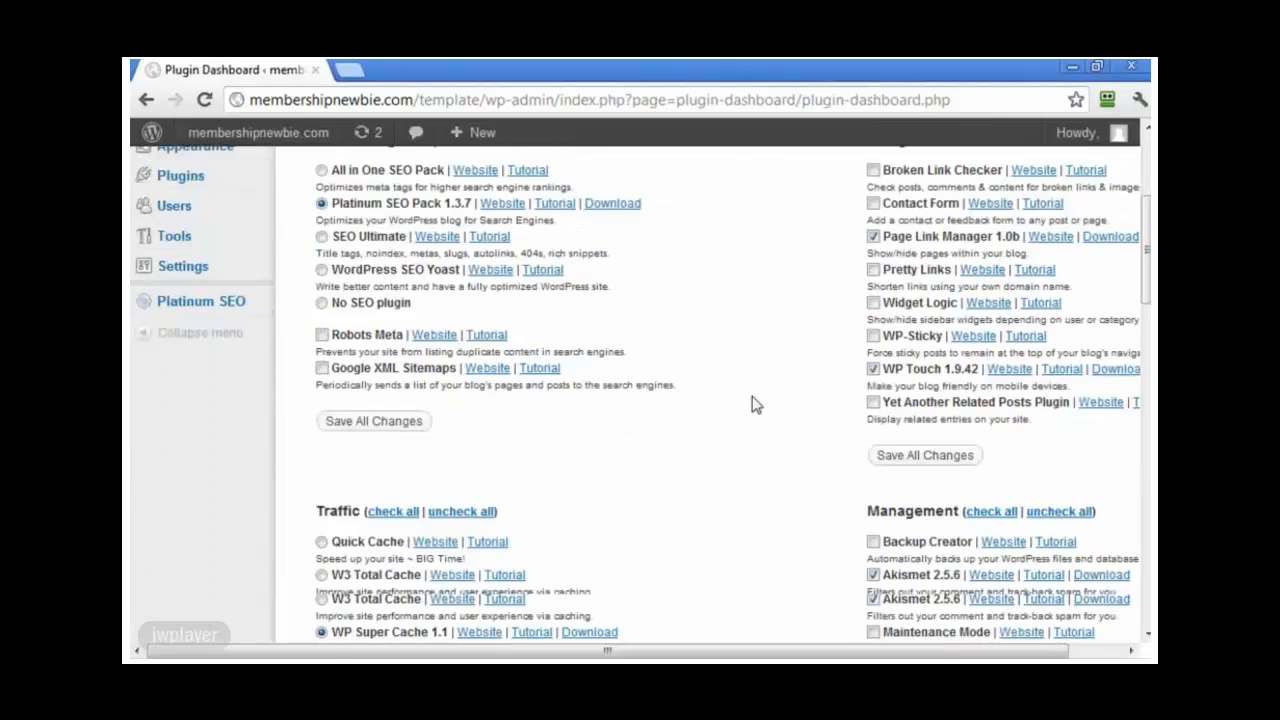
pyautogui.scroll(-6, 752, 404)
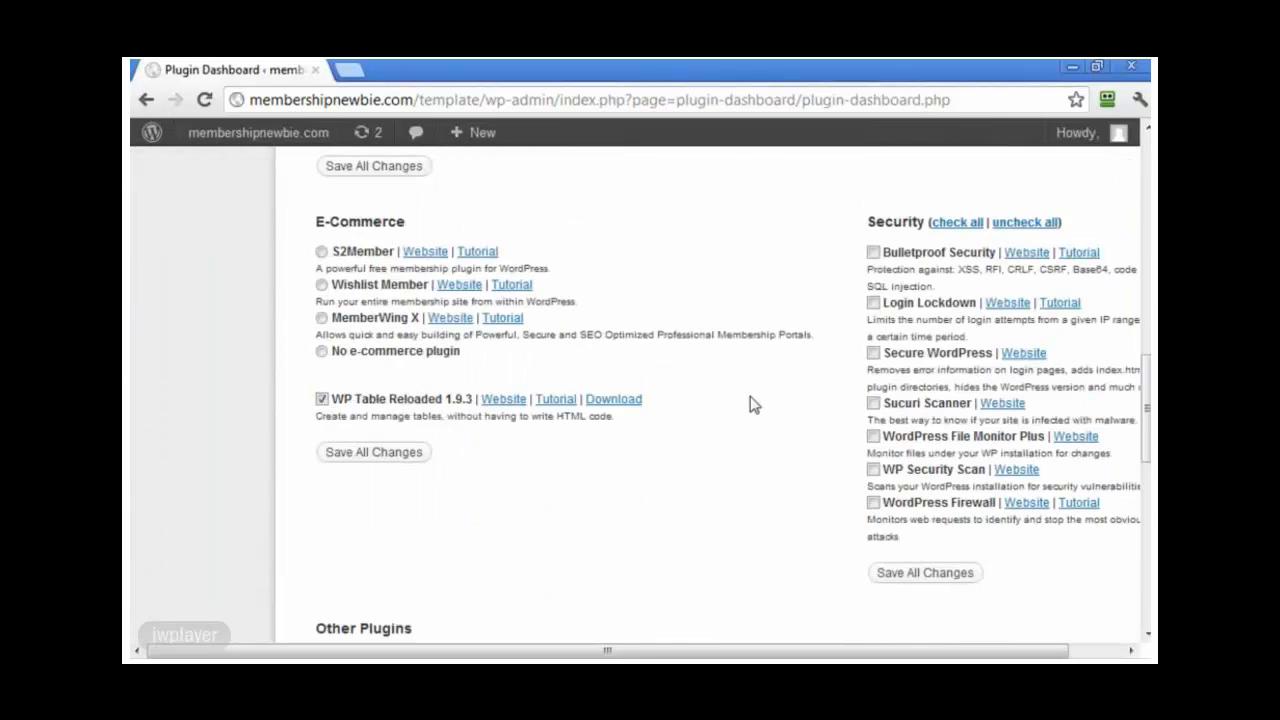
pyautogui.scroll(-2, 752, 404)
pyautogui.scroll(6, 752, 404)
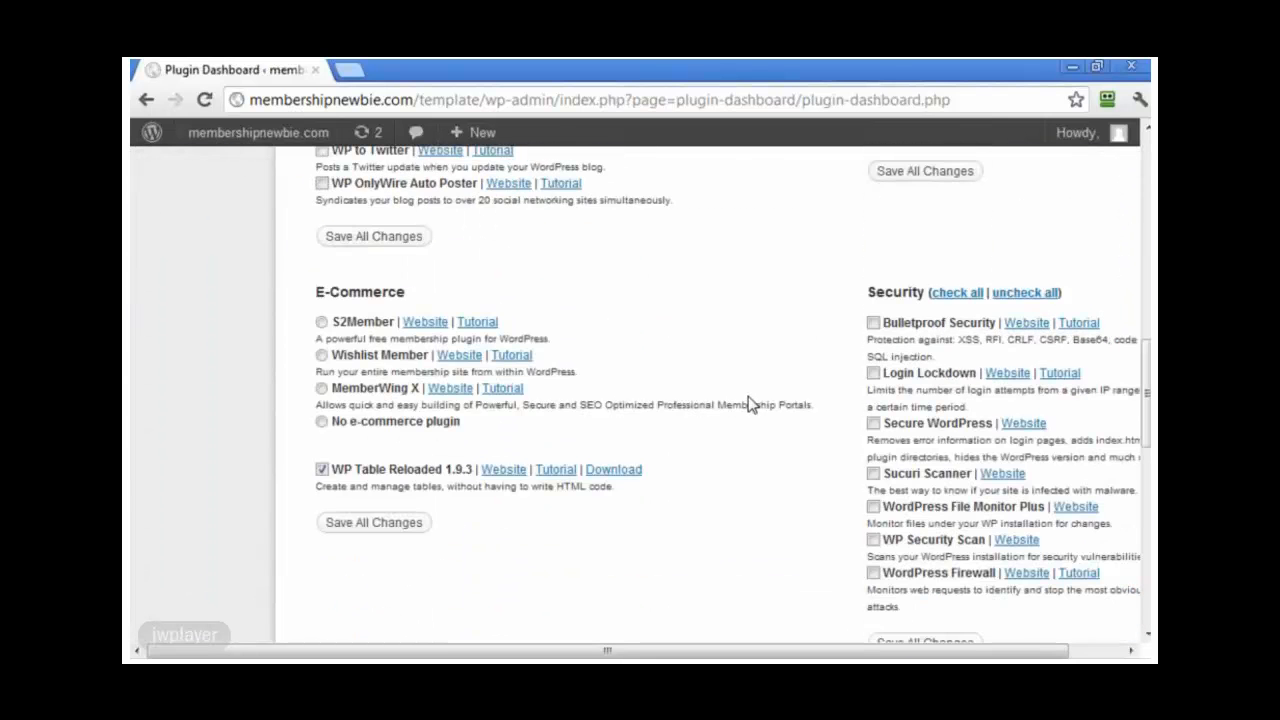
pyautogui.scroll(1, 752, 404)
pyautogui.scroll(-8, 752, 404)
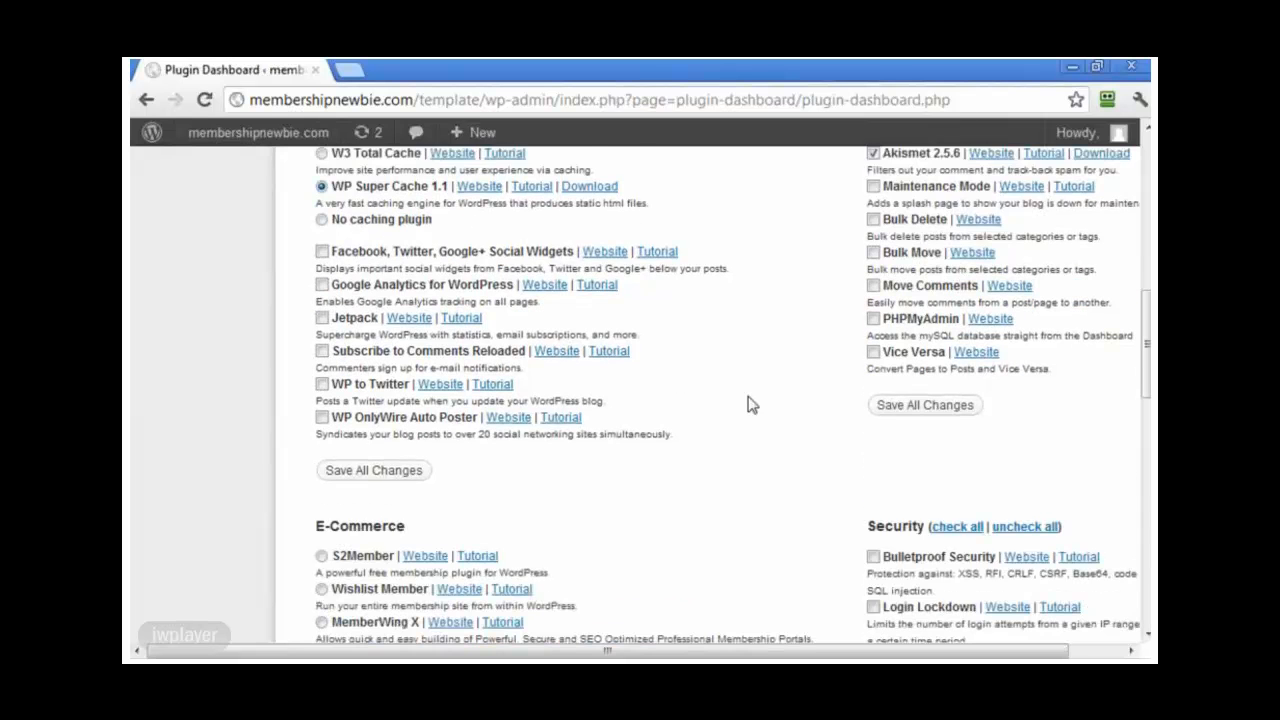
pyautogui.scroll(-5, 752, 404)
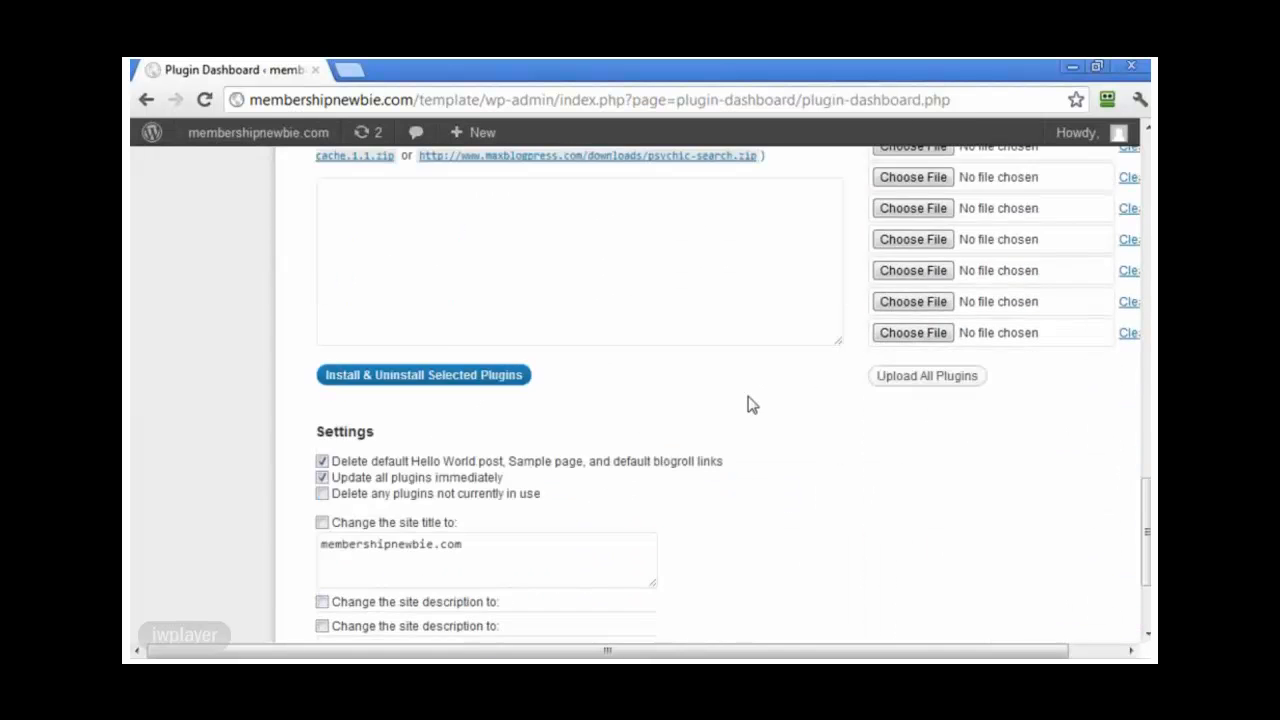
pyautogui.scroll(5, 752, 404)
pyautogui.scroll(3, 652, 377)
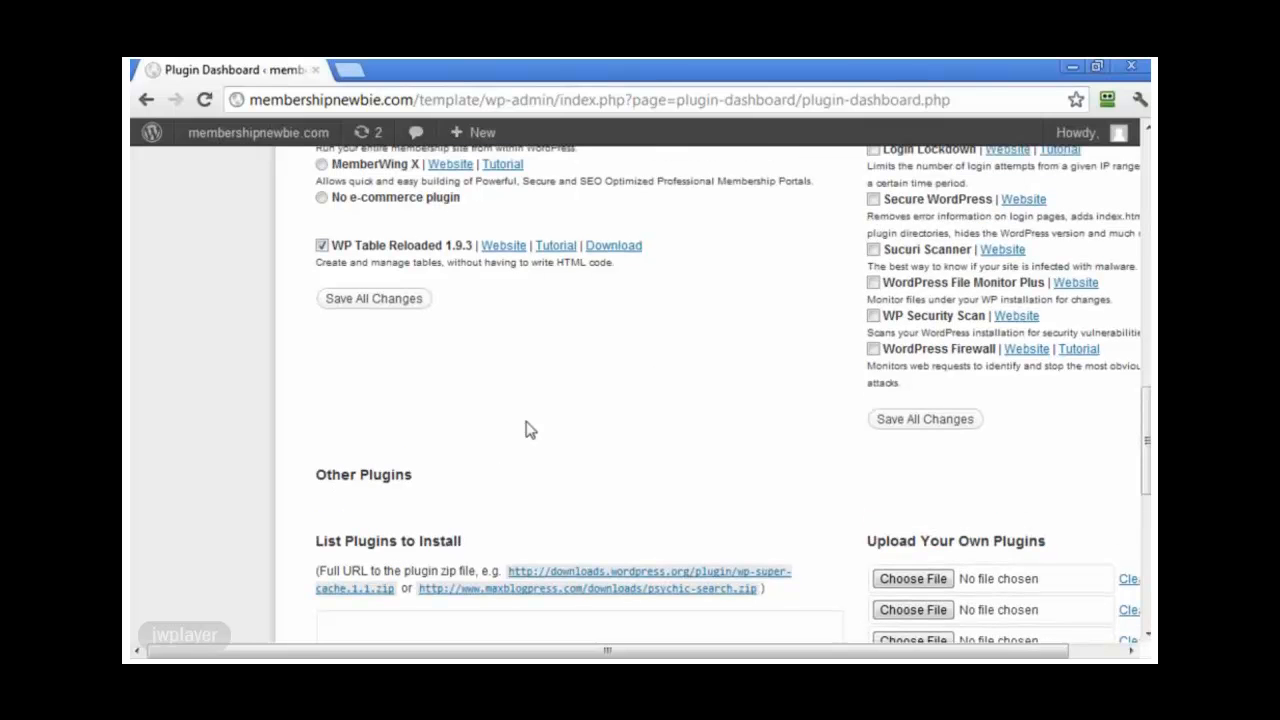
pyautogui.scroll(4, 533, 427)
pyautogui.scroll(-5, 540, 428)
pyautogui.moveTo(738, 652); pyautogui.dragTo(801, 648)
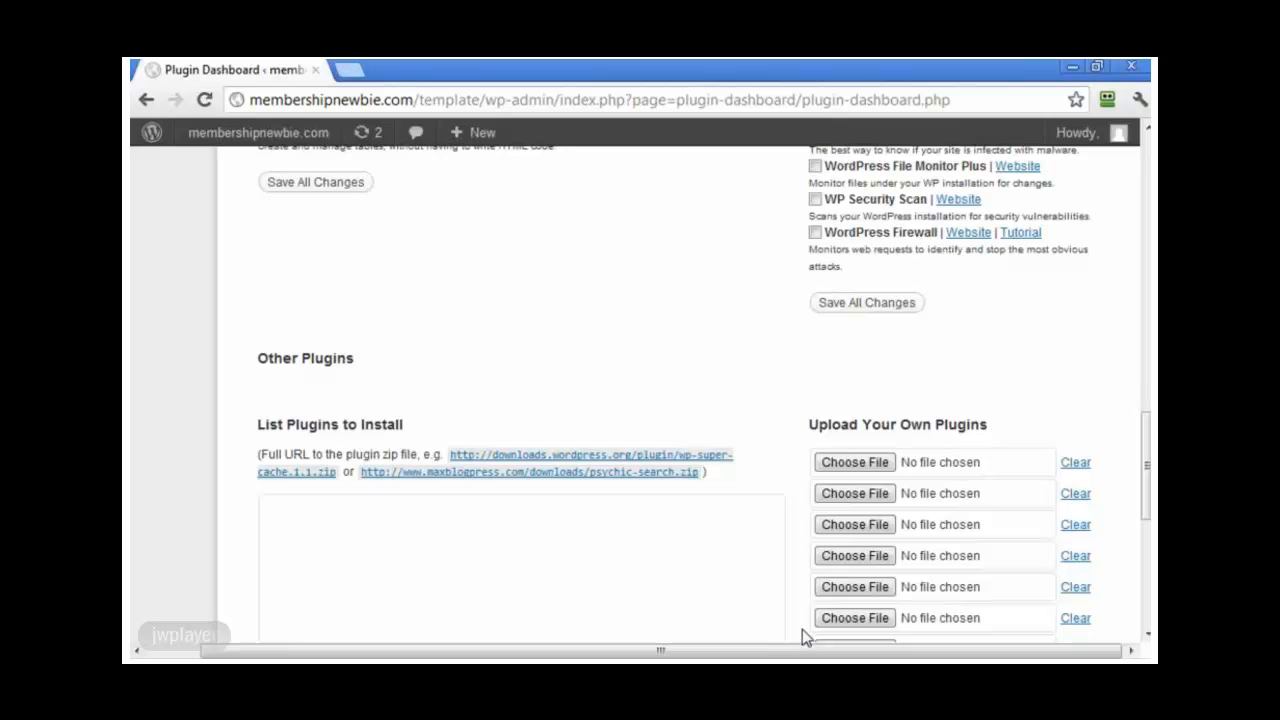
# Step: Attach the wpautosignup and wplistbuilder zips to the two upload slots and install them
pyautogui.click(838, 466)
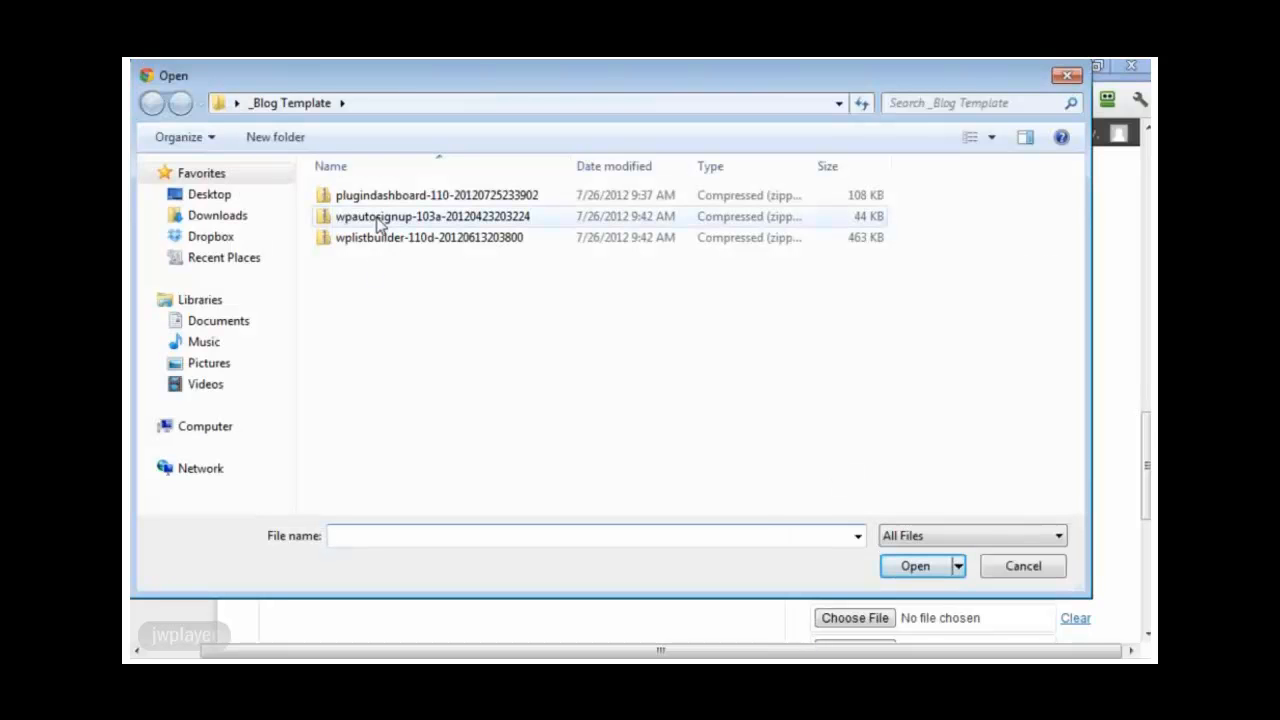
pyautogui.click(380, 224)
pyautogui.click(914, 567)
pyautogui.click(875, 503)
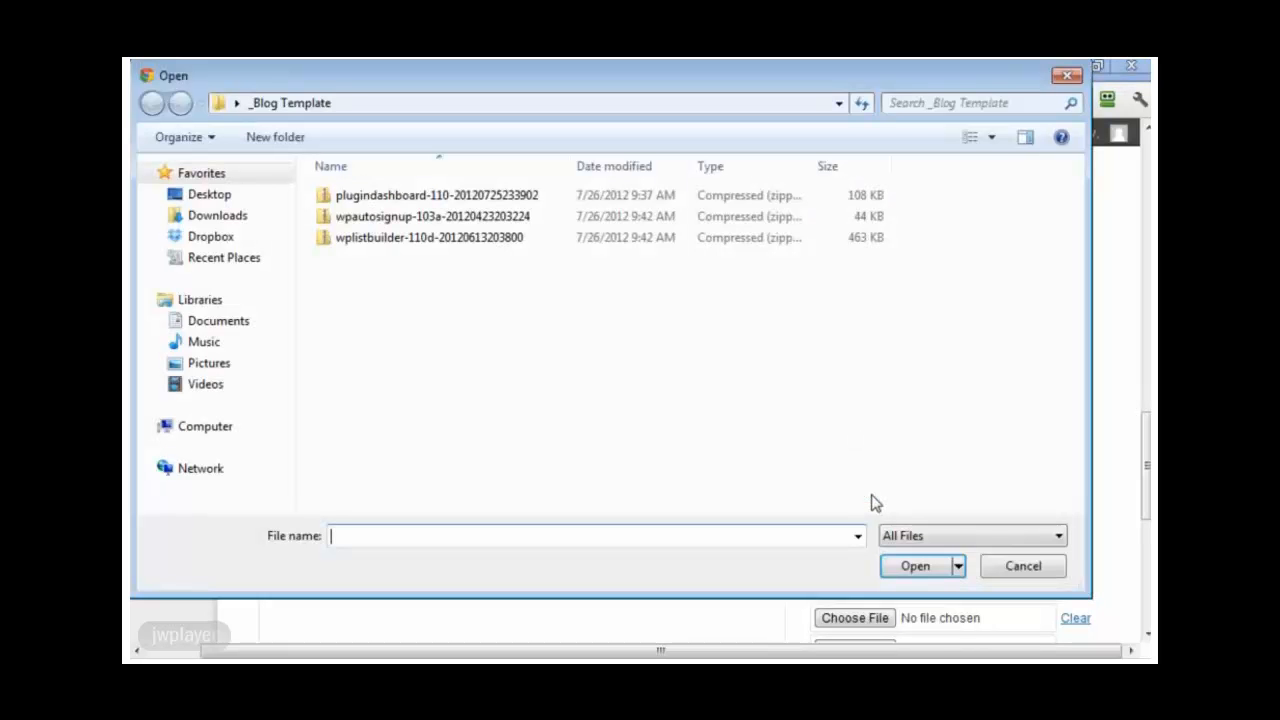
pyautogui.click(418, 238)
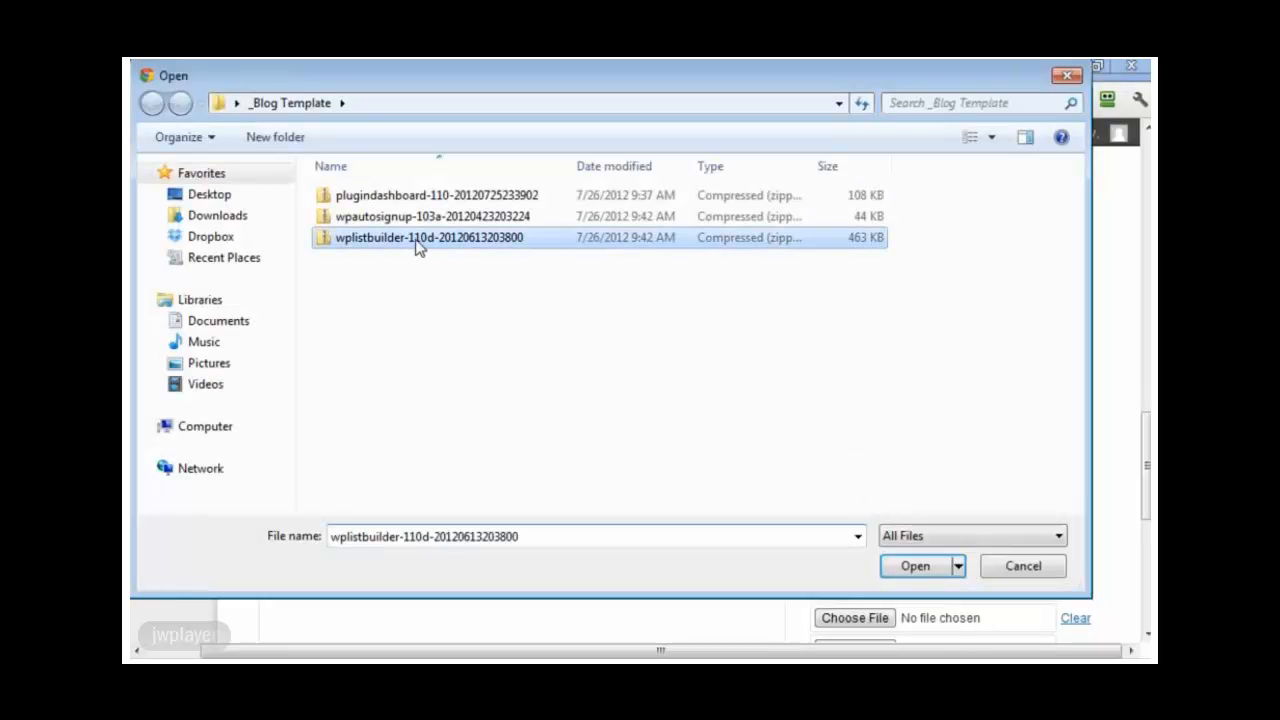
pyautogui.click(911, 567)
pyautogui.scroll(-2, 703, 537)
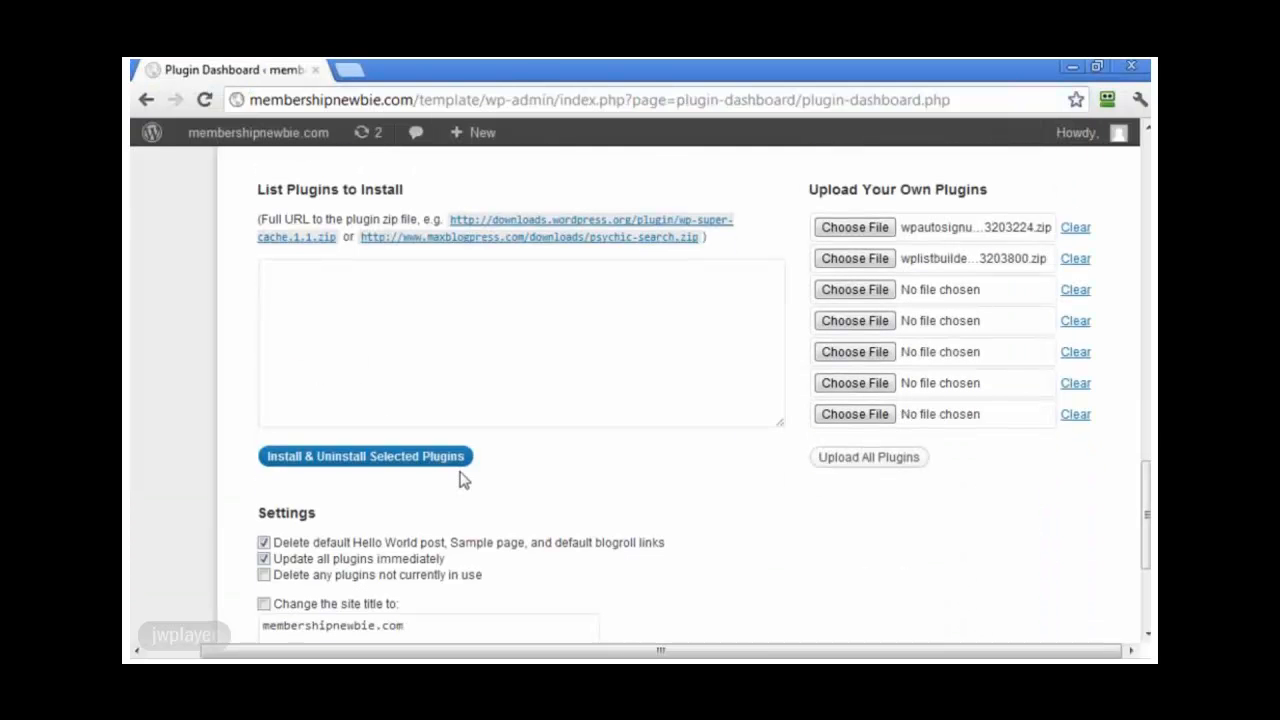
pyautogui.click(443, 463)
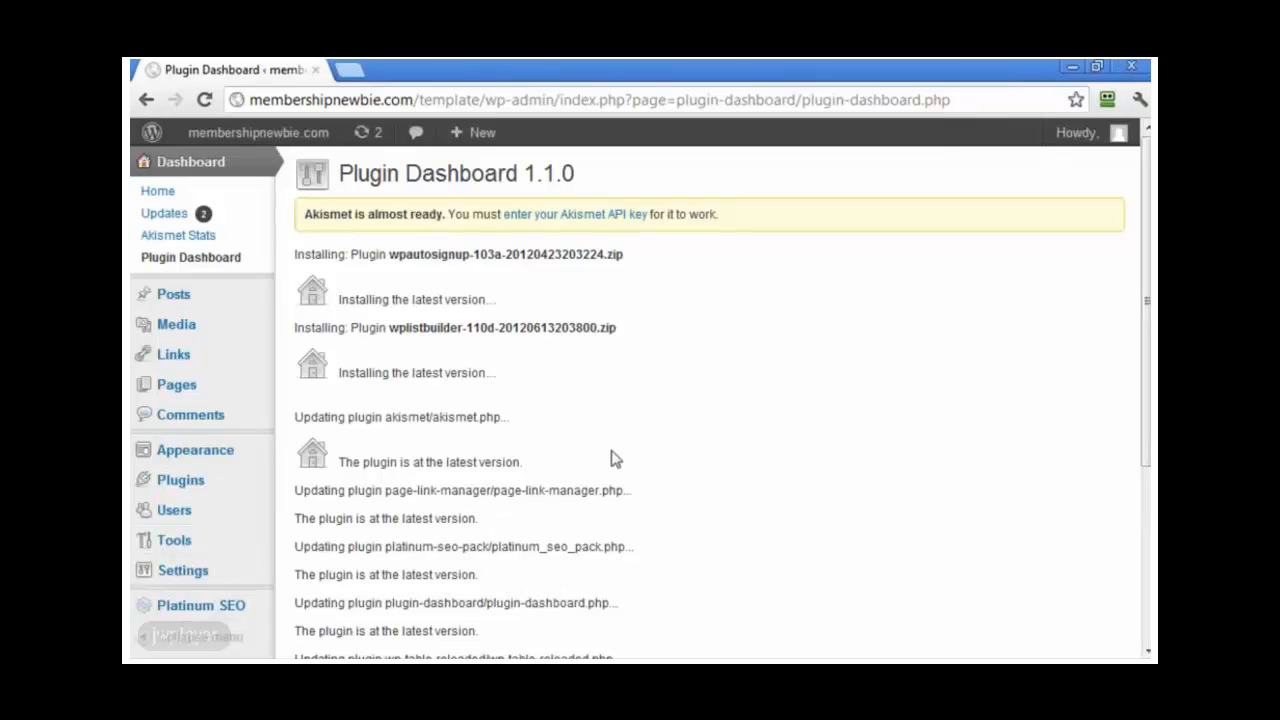
# Step: Scroll to Other Plugins and highlight the new WP Autosignup 1.0.3a and WP Listbuilder 1.1.0d entries
pyautogui.scroll(-2, 720, 430)
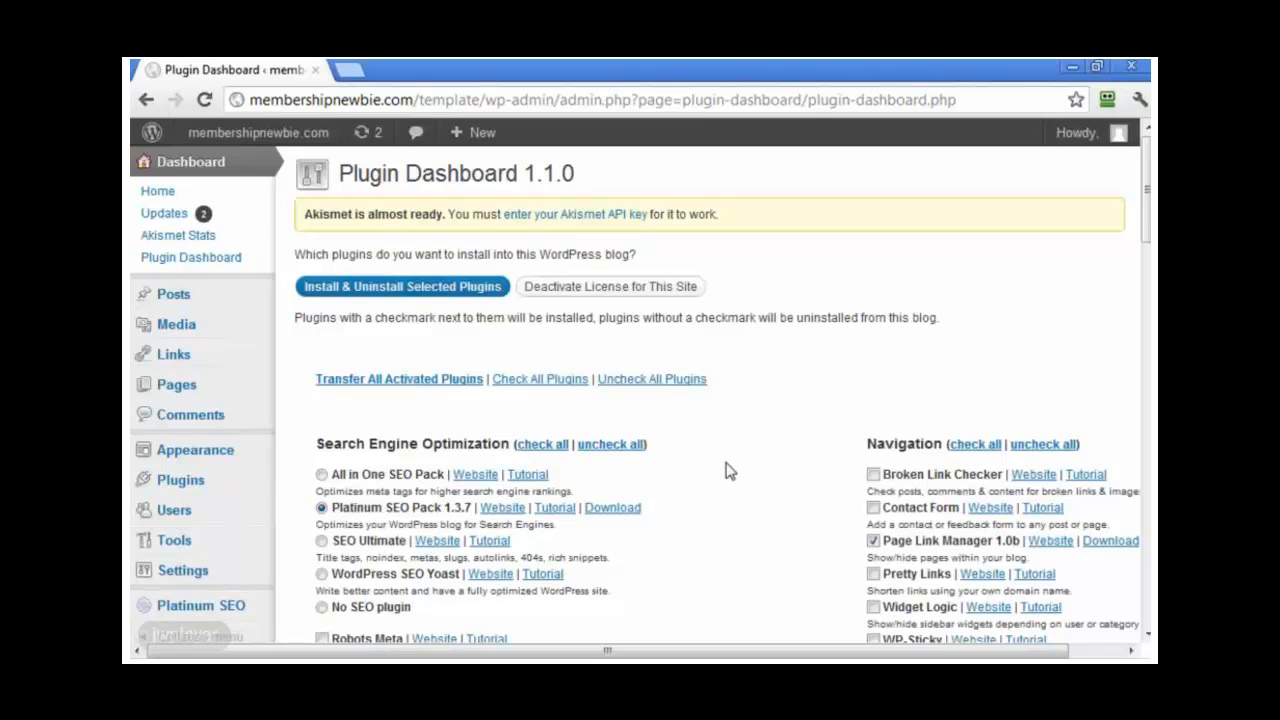
pyautogui.scroll(-8, 728, 468)
pyautogui.scroll(-7, 728, 470)
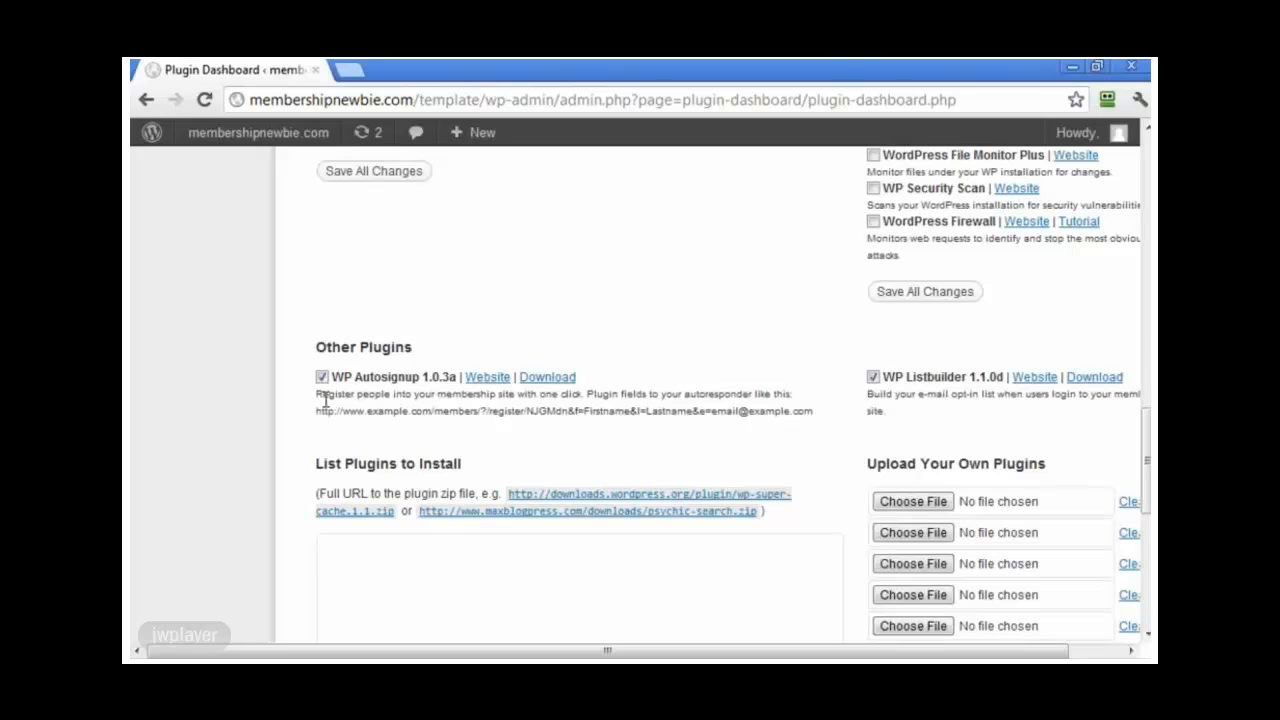
pyautogui.moveTo(326, 347); pyautogui.dragTo(508, 347)
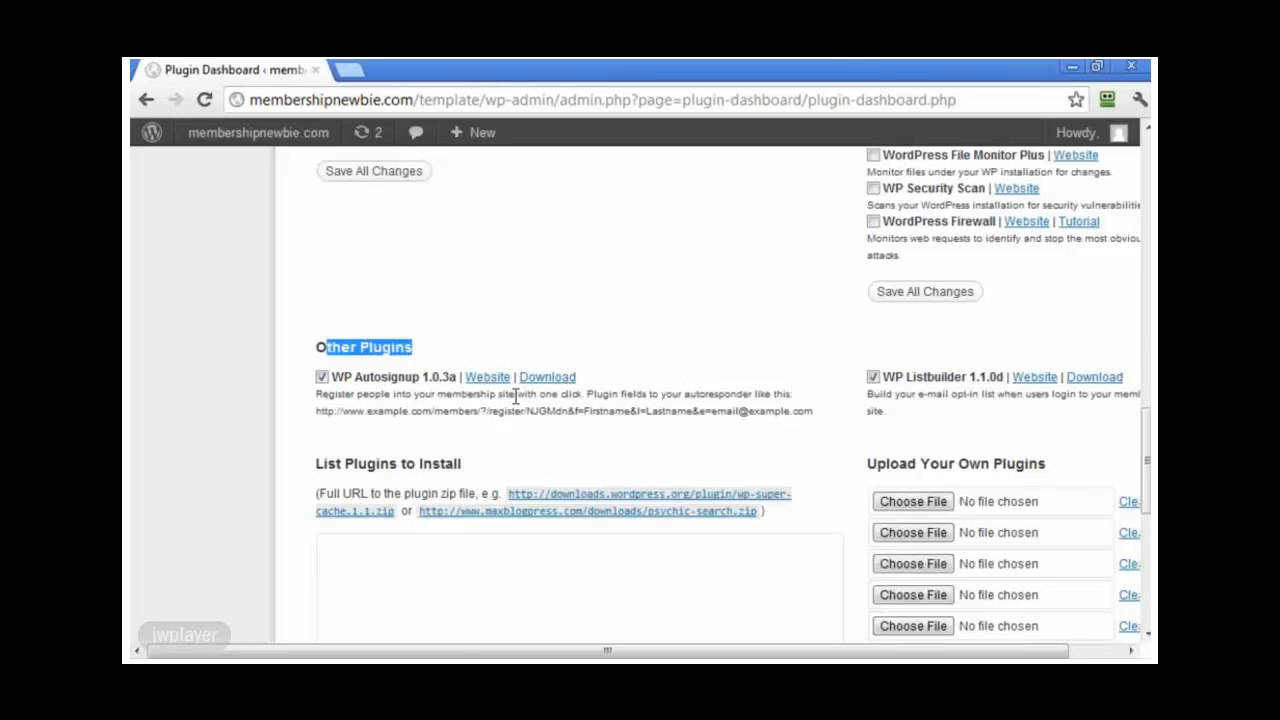
pyautogui.moveTo(820, 418); pyautogui.dragTo(297, 371)
pyautogui.moveTo(966, 430); pyautogui.dragTo(280, 410)
pyautogui.click(280, 410)
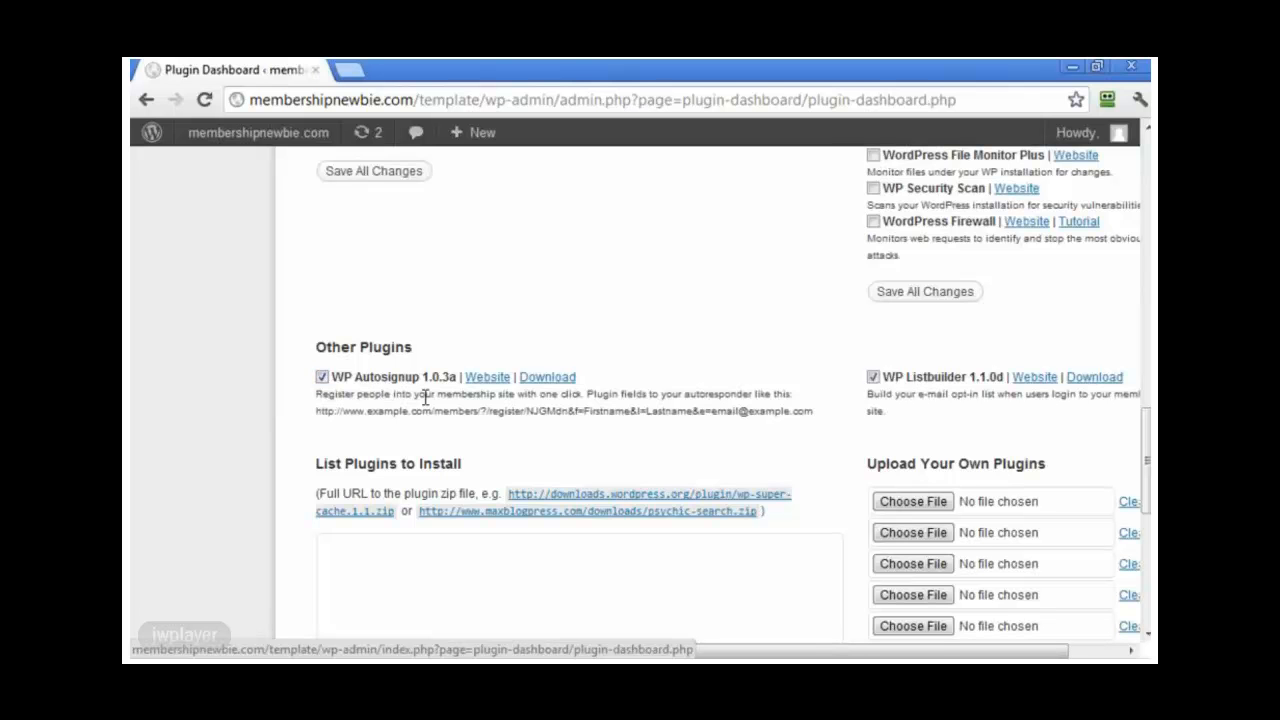
pyautogui.scroll(15, 425, 397)
# Step: Review the nine active installed plugins, including WP Autosignup and WP Listbuilder, then go to Add New
pyautogui.click(190, 482)
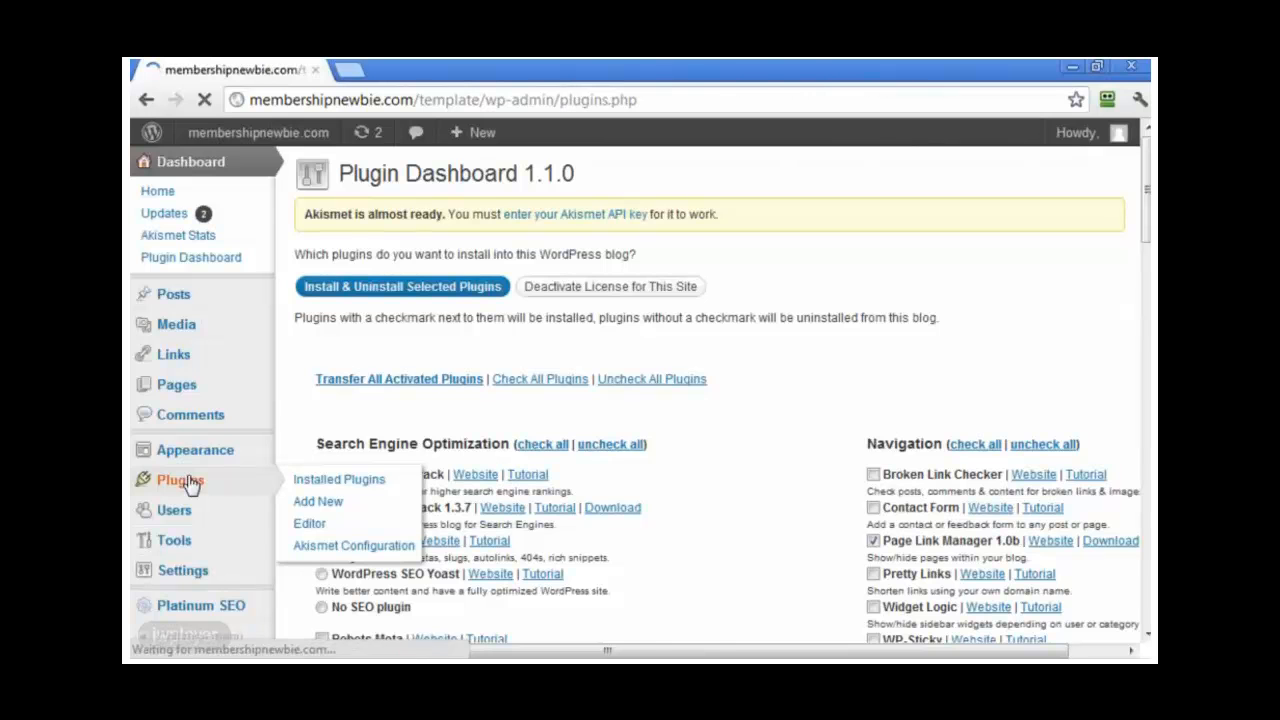
pyautogui.scroll(-1, 604, 462)
pyautogui.scroll(-10, 604, 462)
pyautogui.scroll(3, 563, 466)
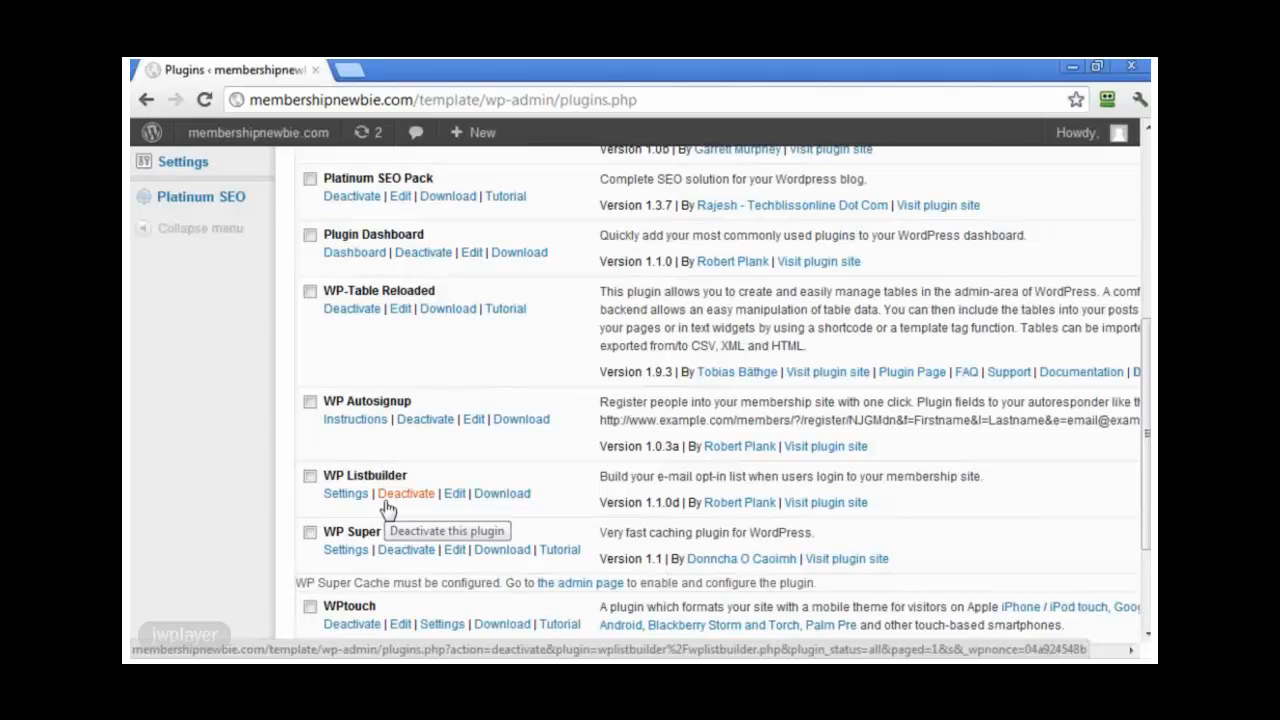
pyautogui.click(388, 494)
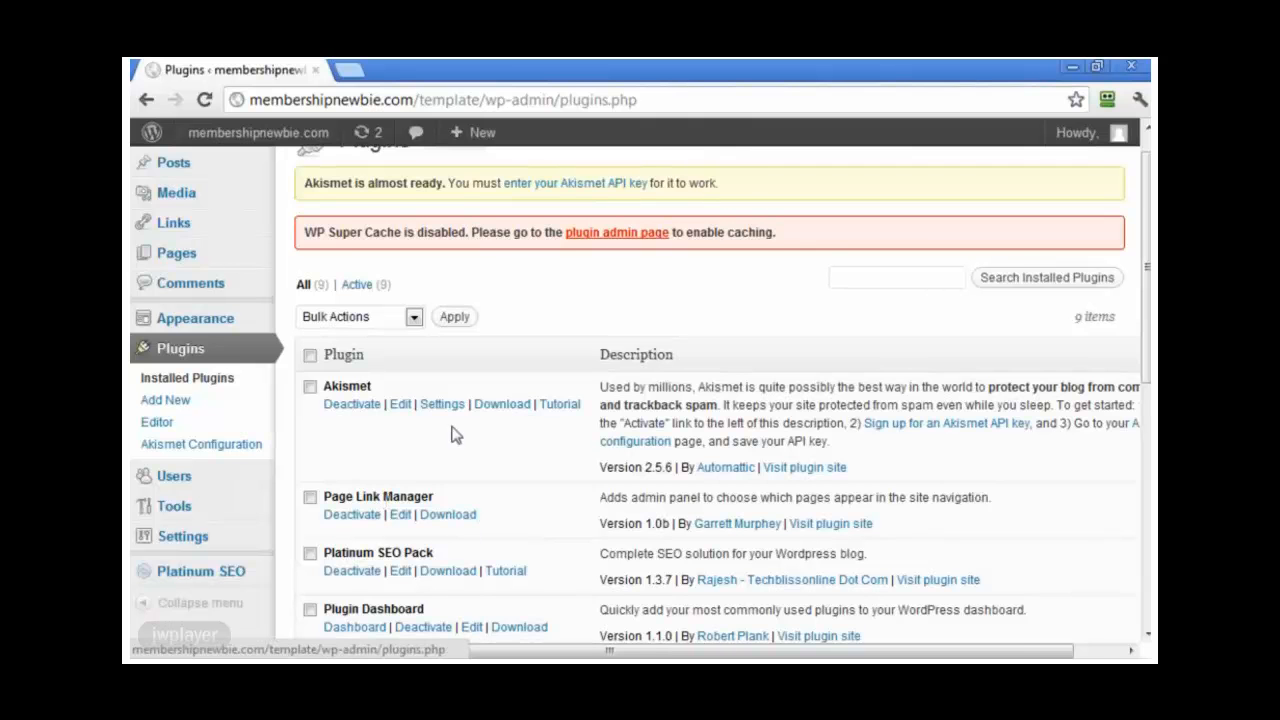
pyautogui.scroll(1, 455, 425)
pyautogui.click(458, 176)
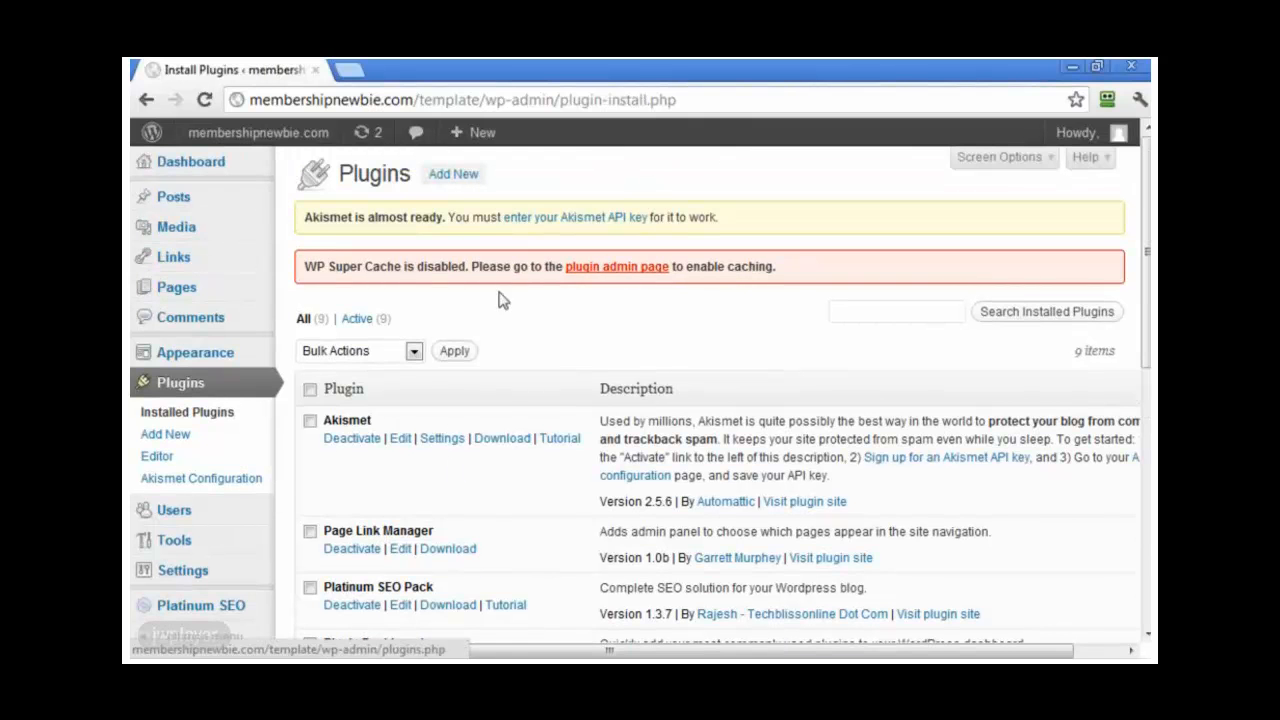
# Step: Switch to the Upload tab for .zip plugins, cancelling the file picker twice without choosing a file
pyautogui.click(372, 267)
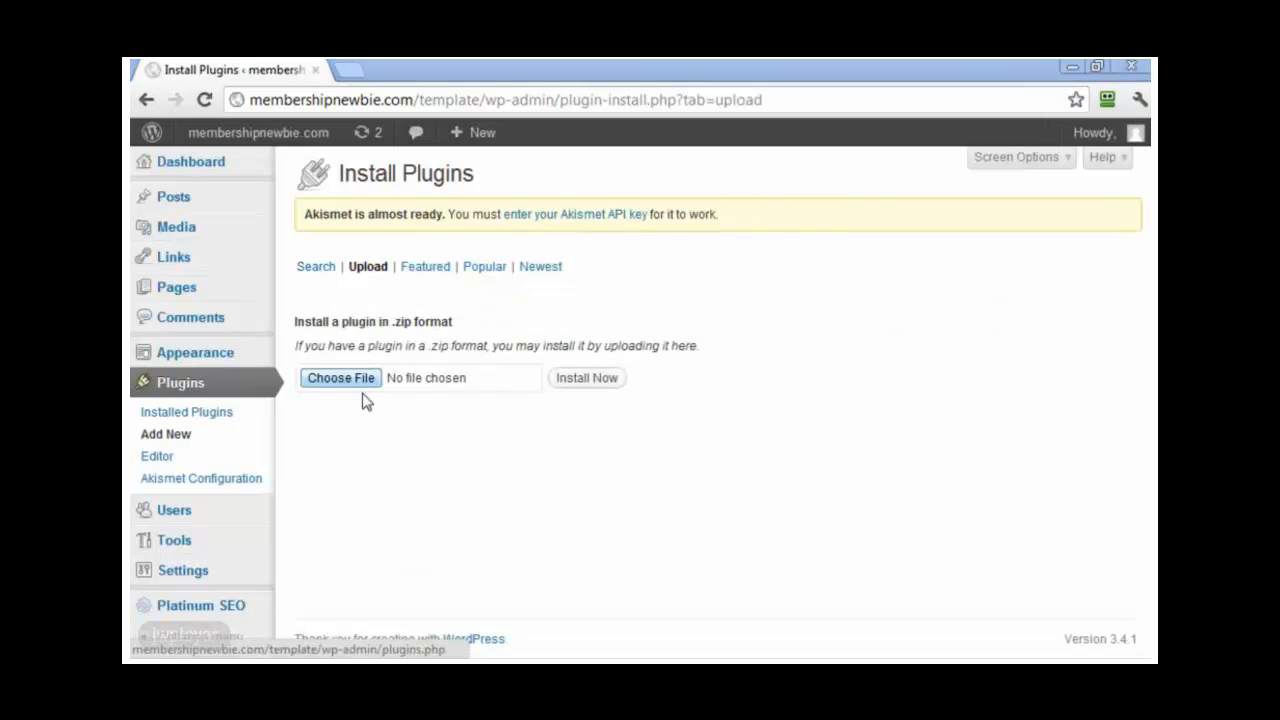
pyautogui.click(362, 384)
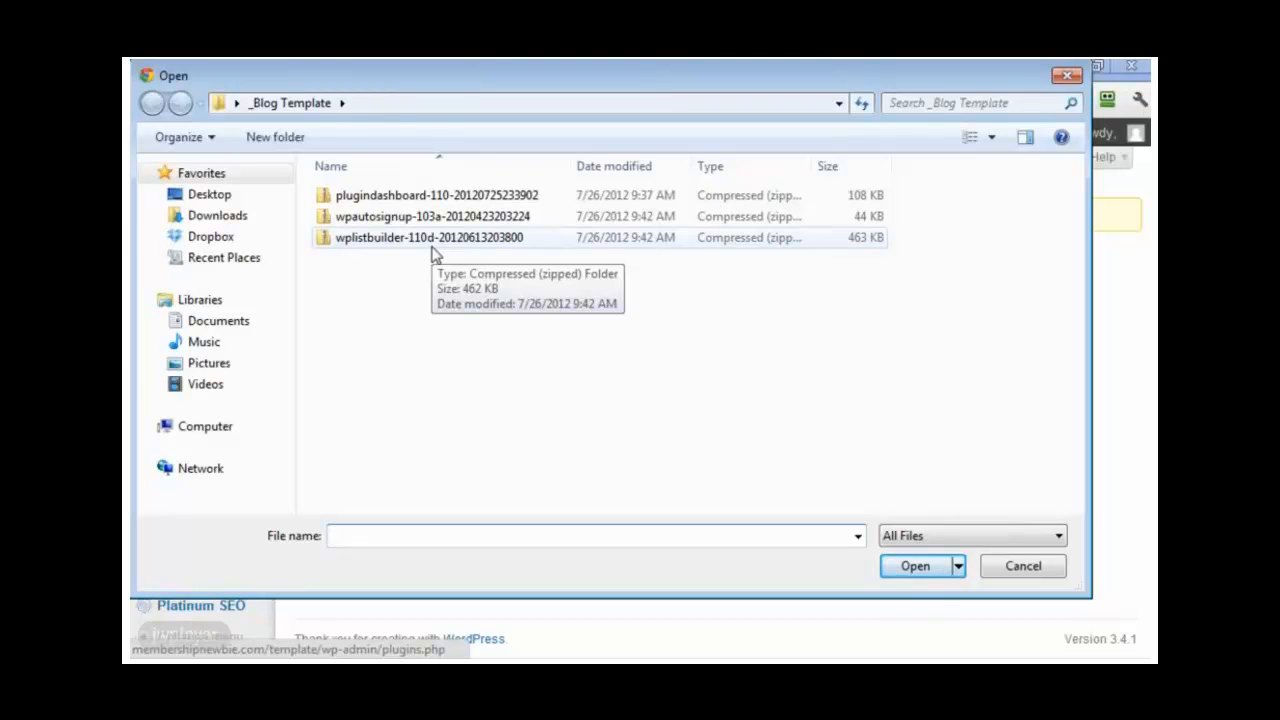
pyautogui.click(1010, 576)
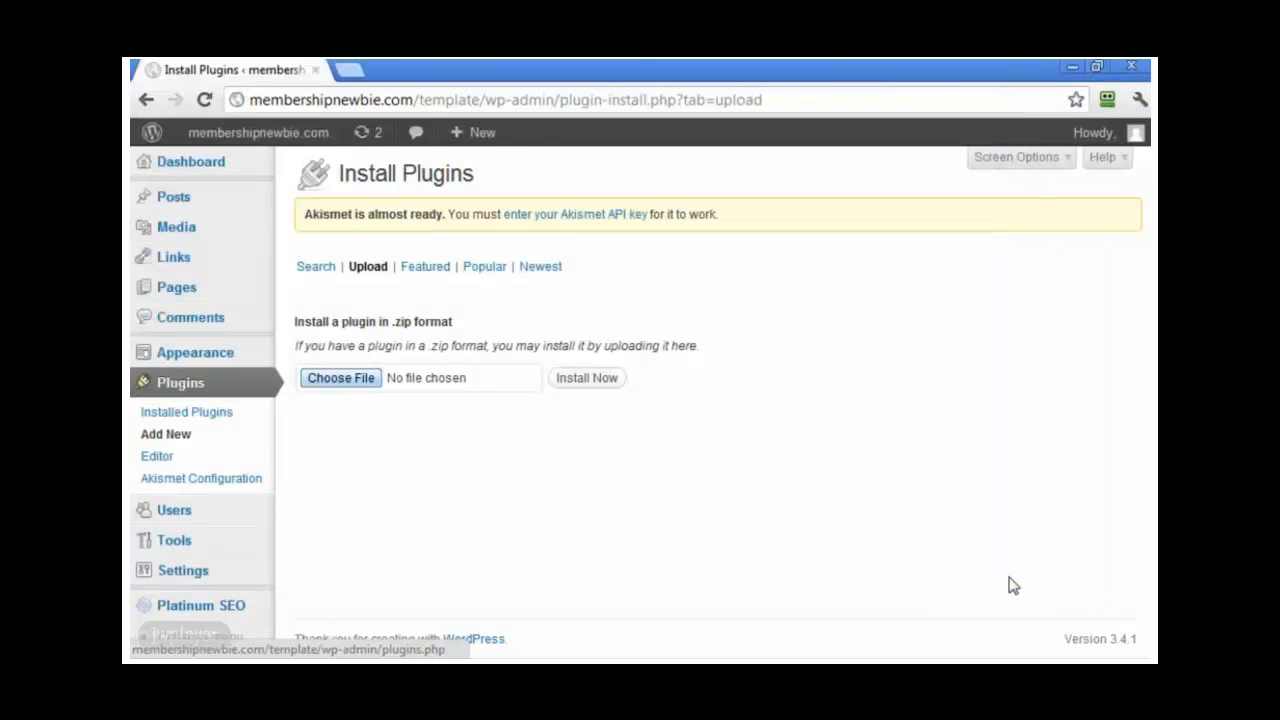
pyautogui.click(360, 386)
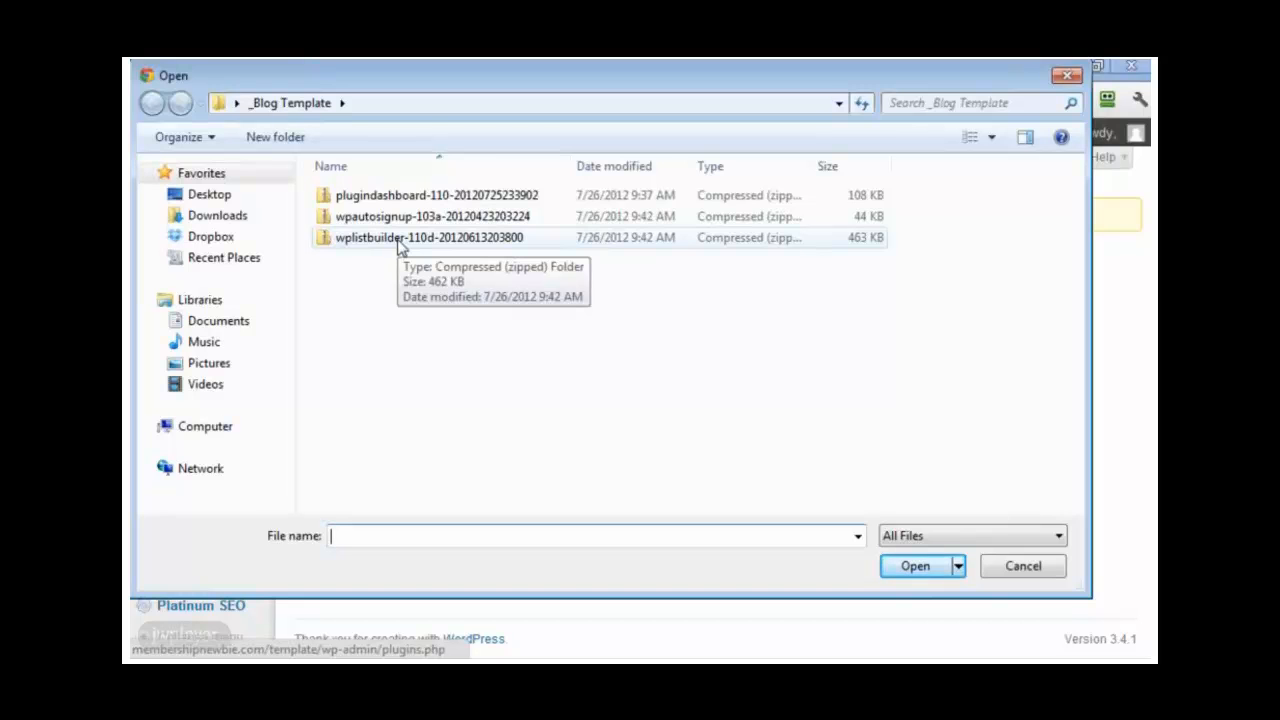
pyautogui.click(1003, 570)
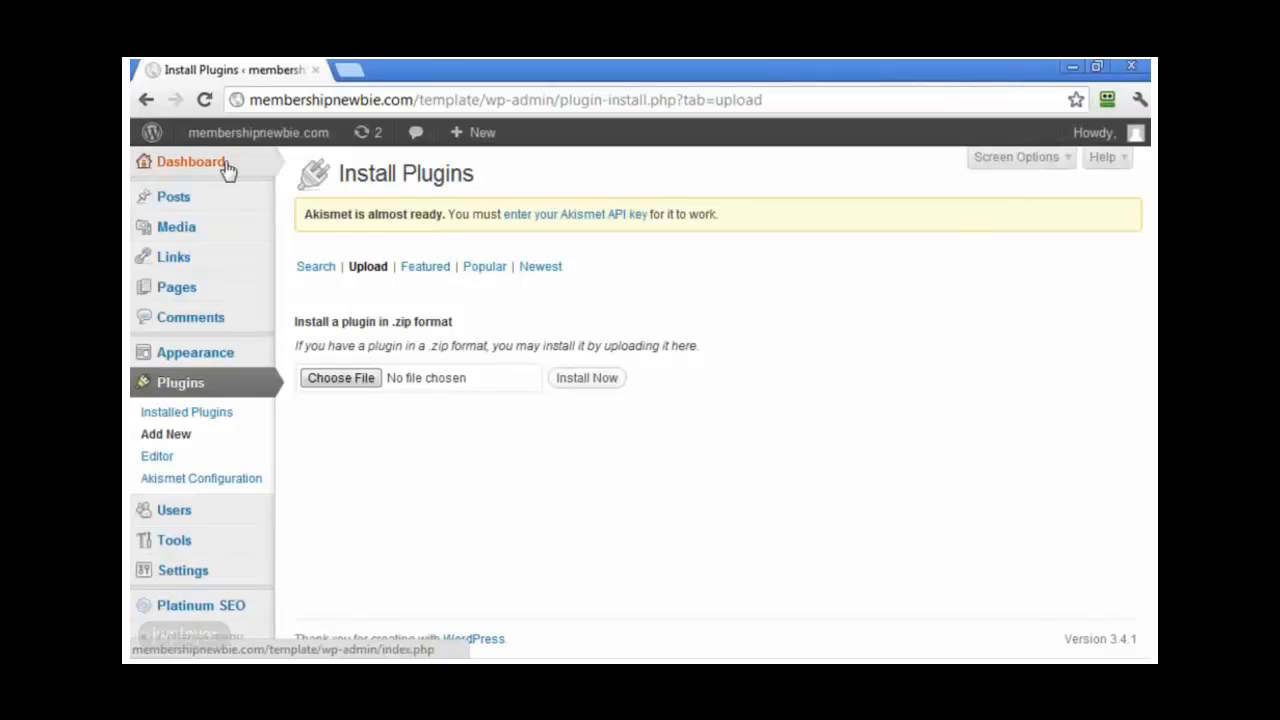
# Step: Reopen the Plugin Dashboard and review the checked plugins, including Platinum SEO Pack 1.3.7 for SEO
pyautogui.moveTo(228, 170)
pyautogui.click(337, 228)
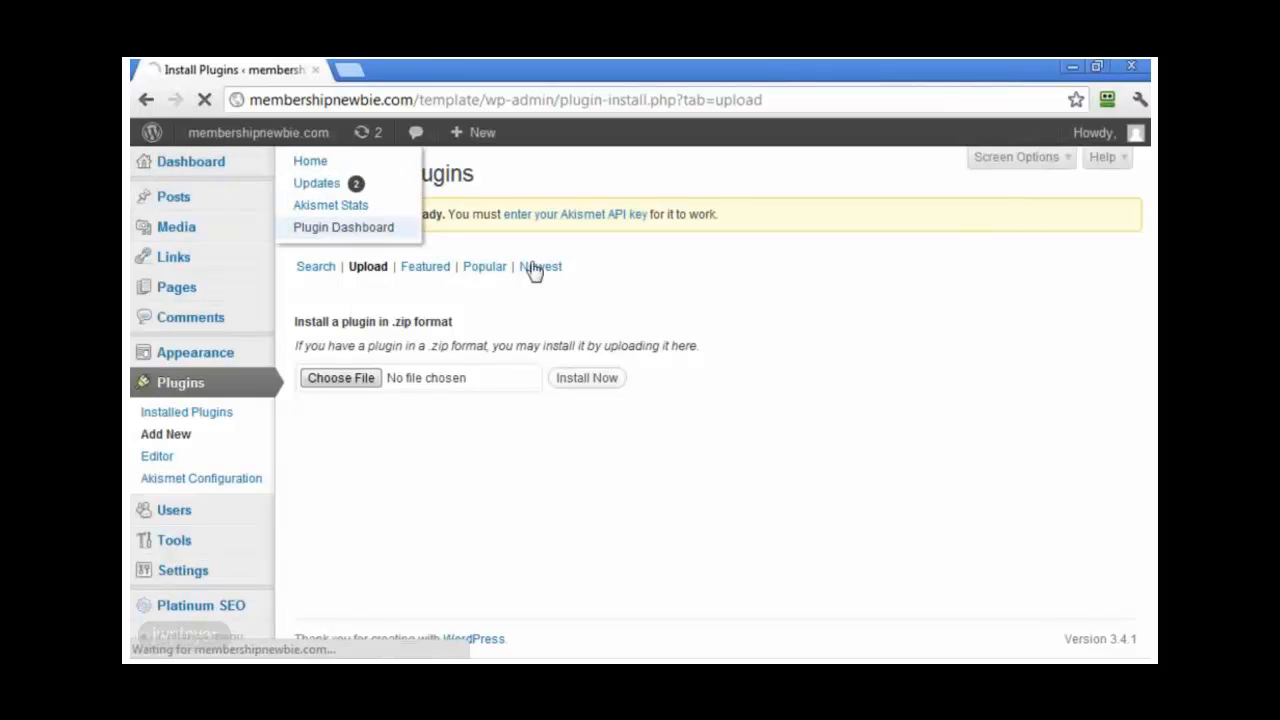
pyautogui.scroll(-3, 886, 374)
pyautogui.click(873, 487)
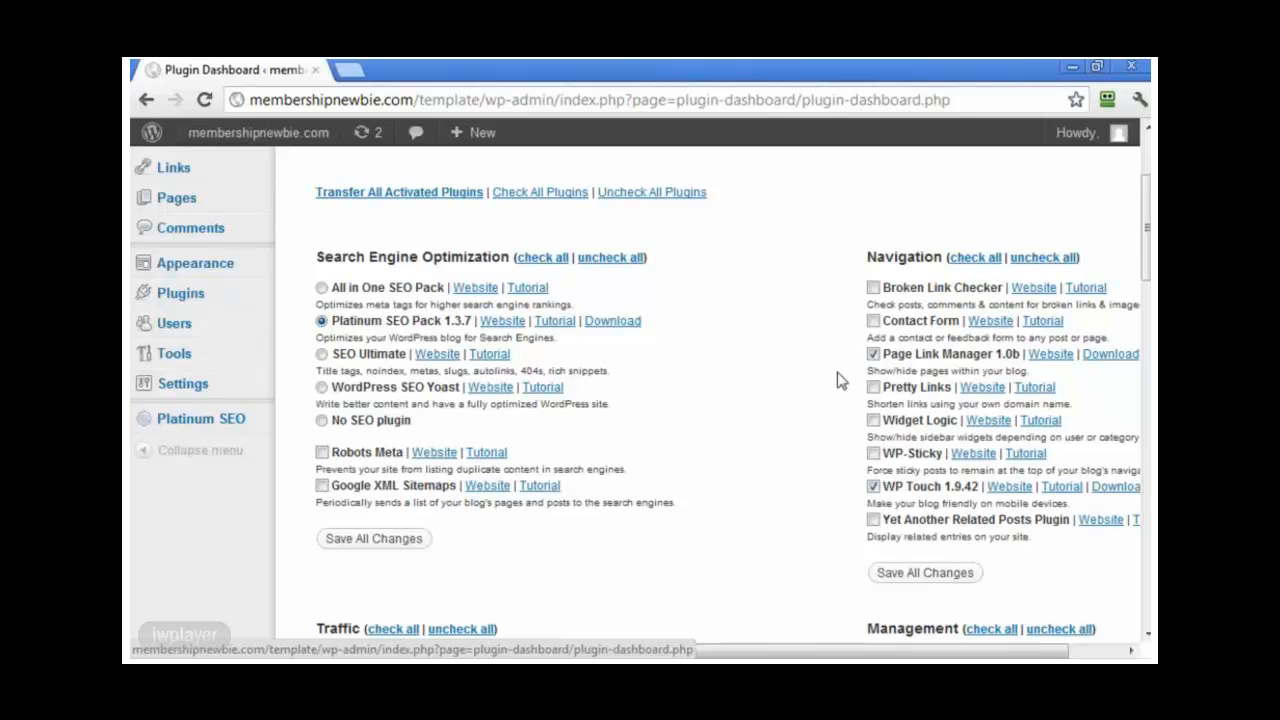
pyautogui.scroll(-2, 906, 402)
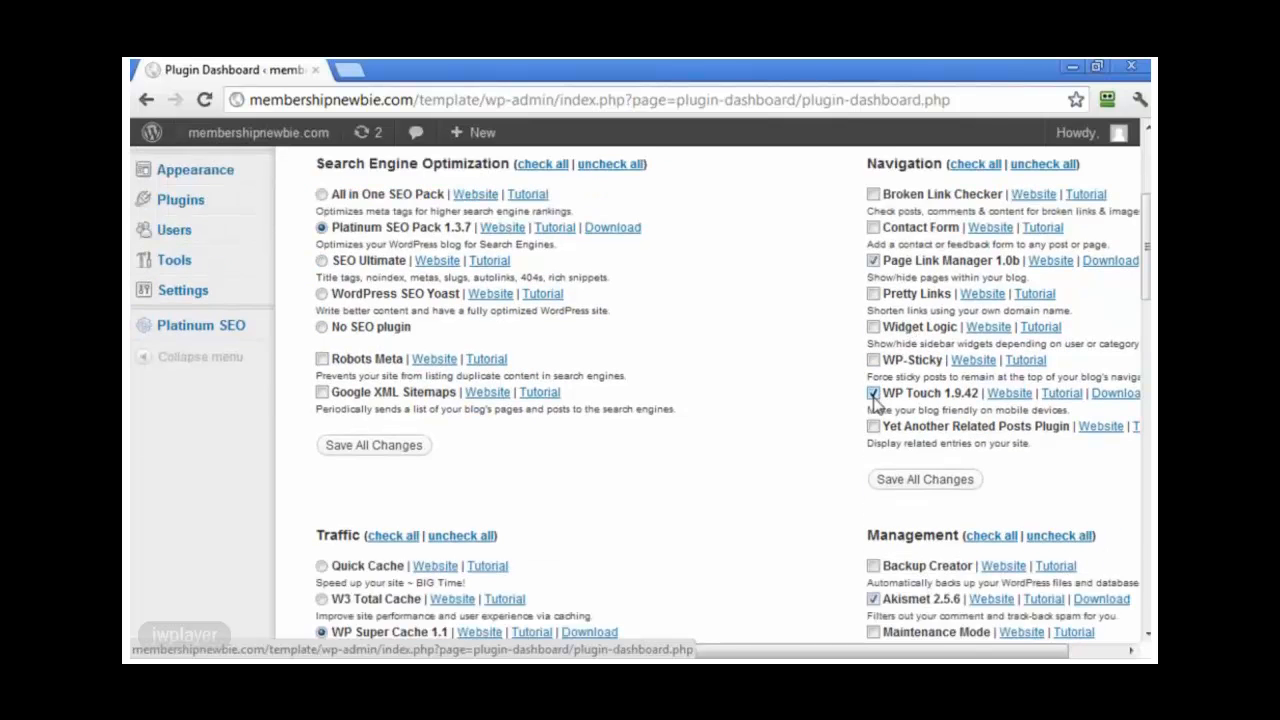
pyautogui.scroll(-4, 871, 400)
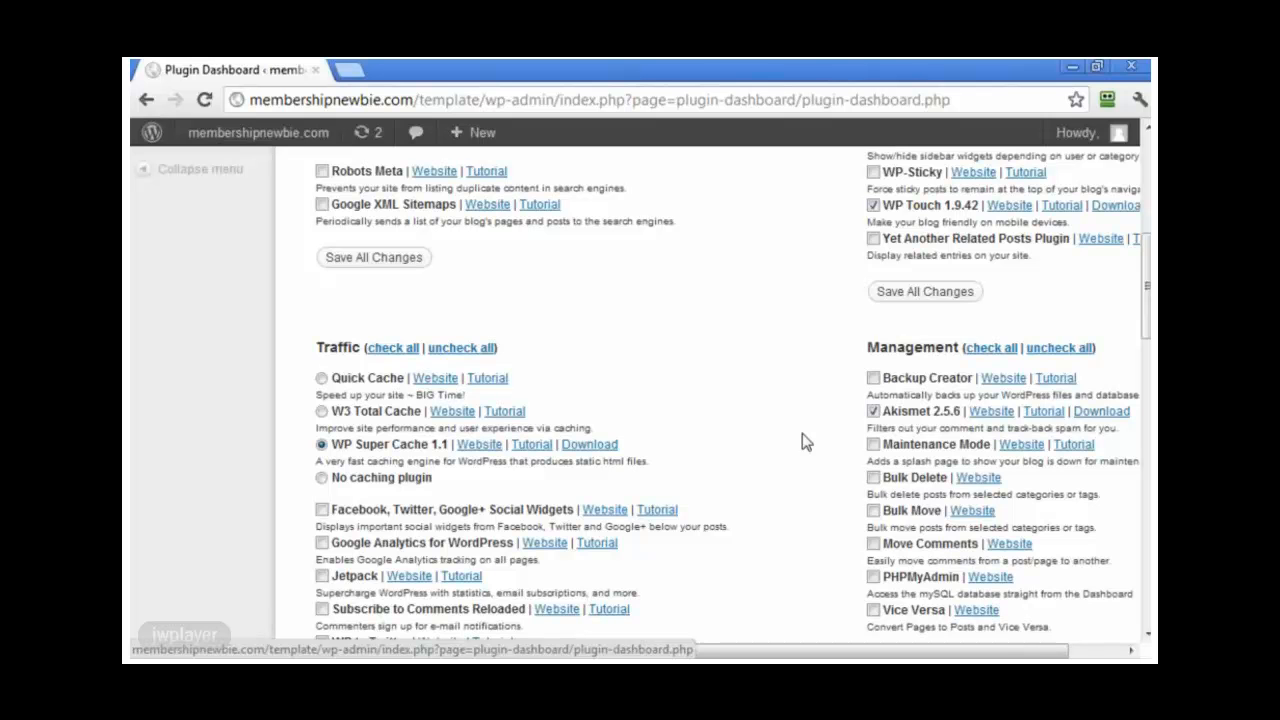
pyautogui.scroll(5, 802, 433)
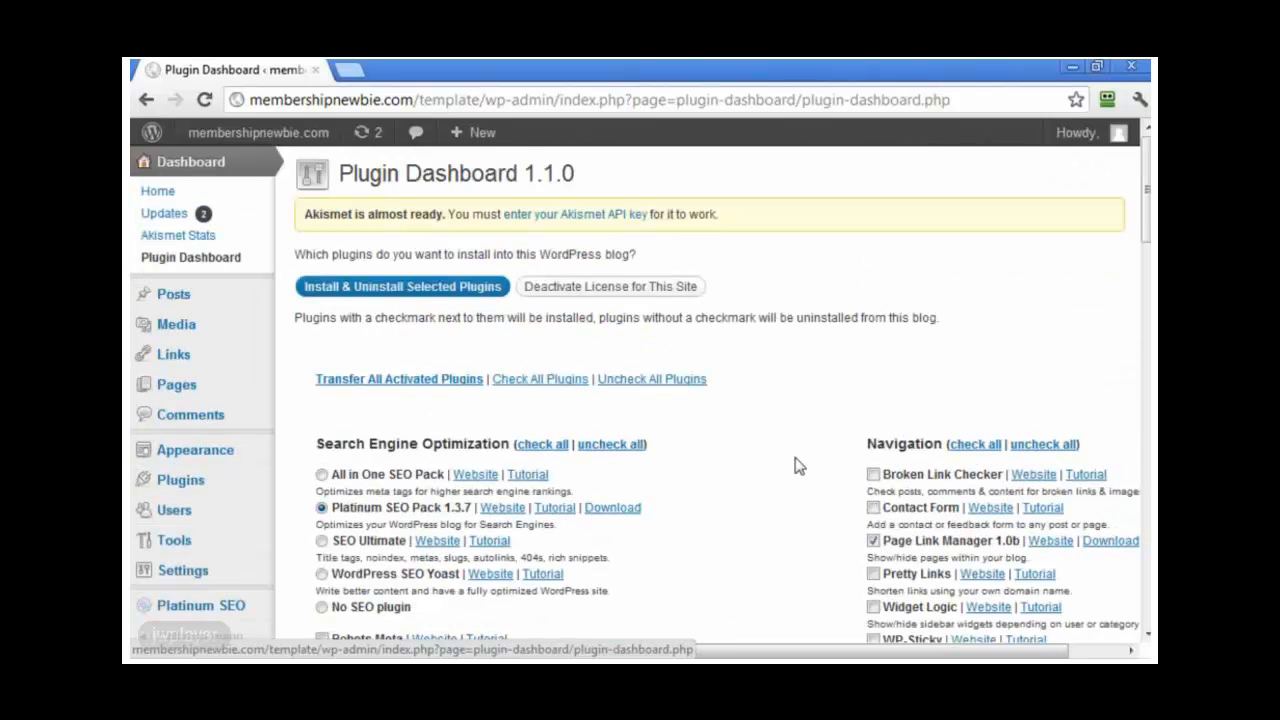
pyautogui.scroll(-1, 797, 464)
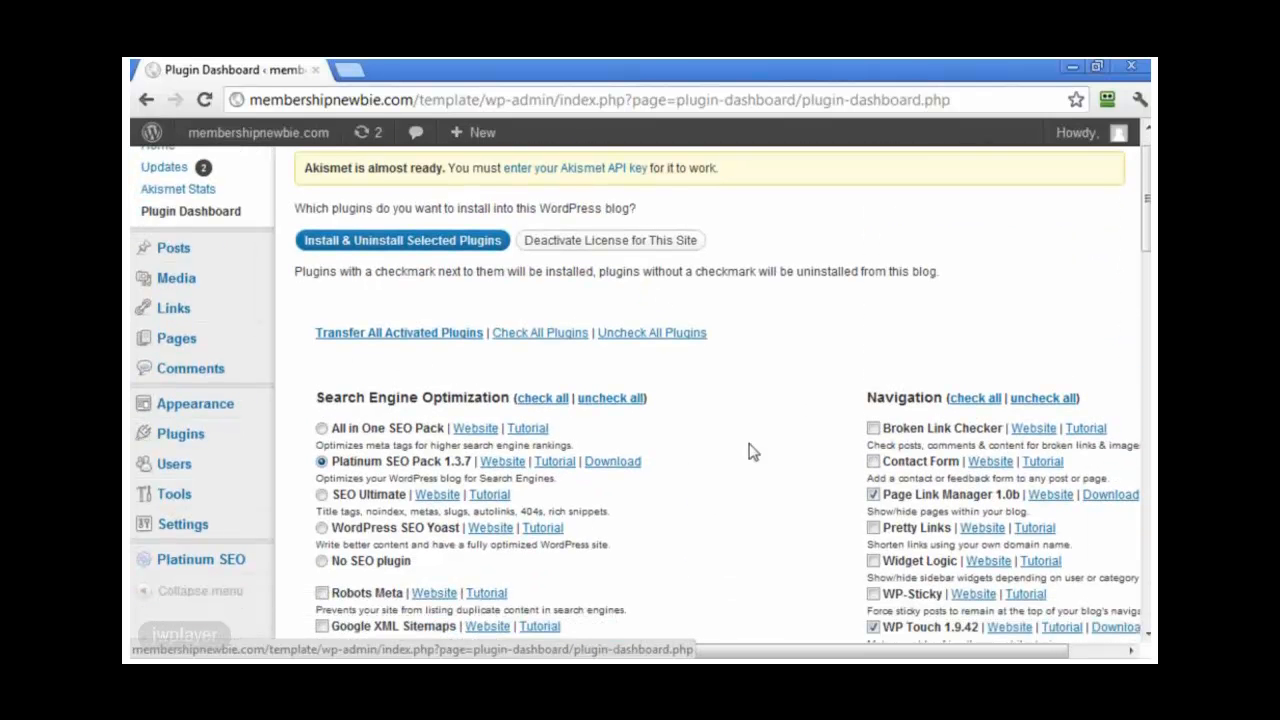
pyautogui.click(443, 342)
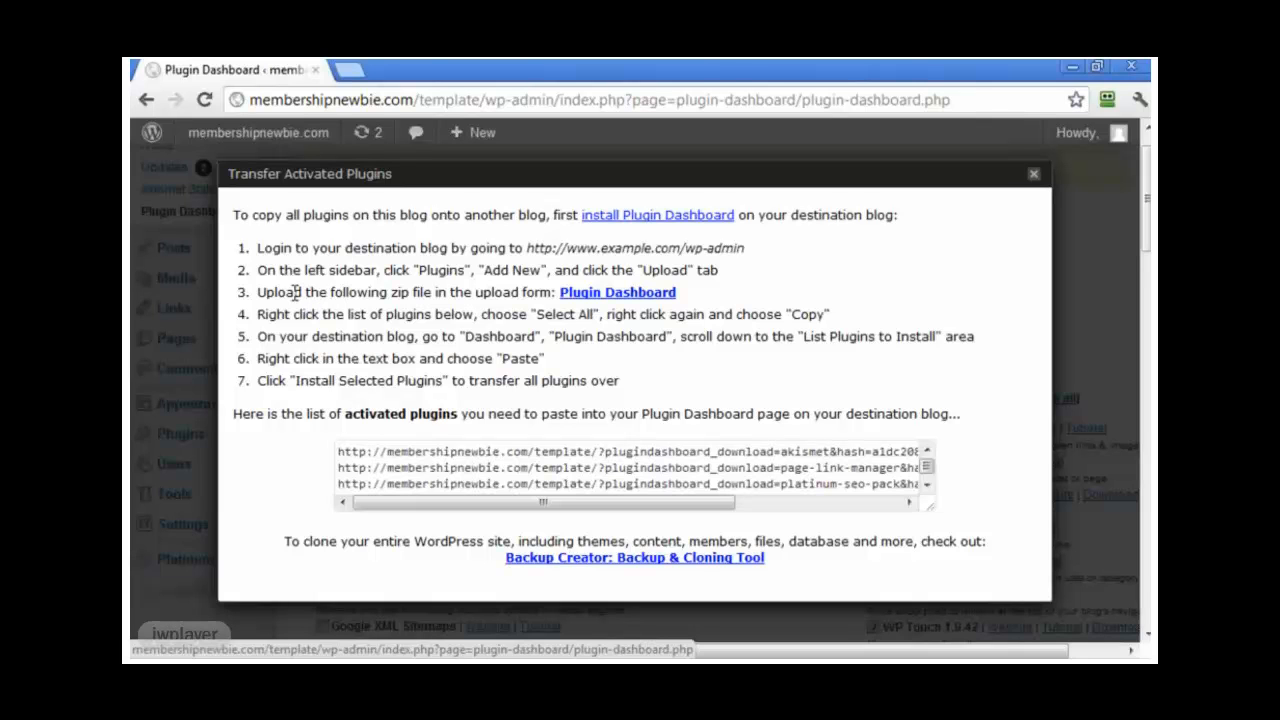
pyautogui.click(1033, 178)
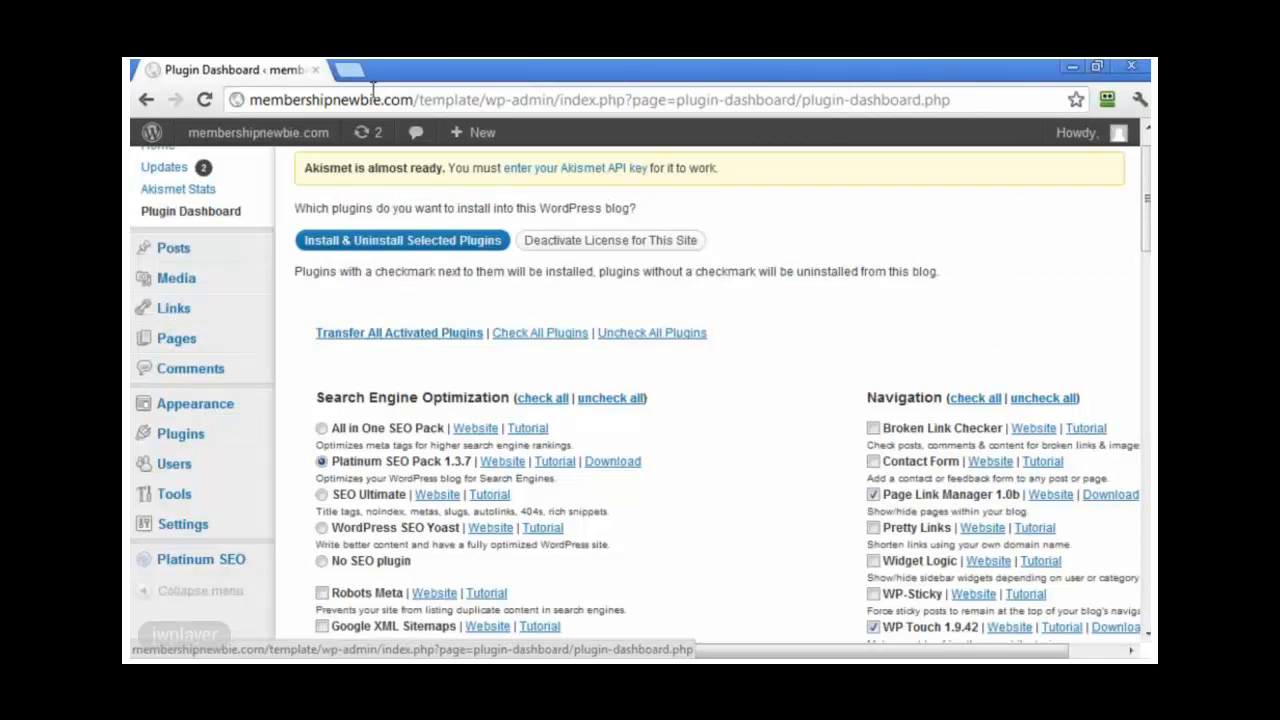
# Step: Load the second blog at membershipnewbie.com/pd/ in a new browser tab
pyautogui.click(348, 70)
pyautogui.write('mem')
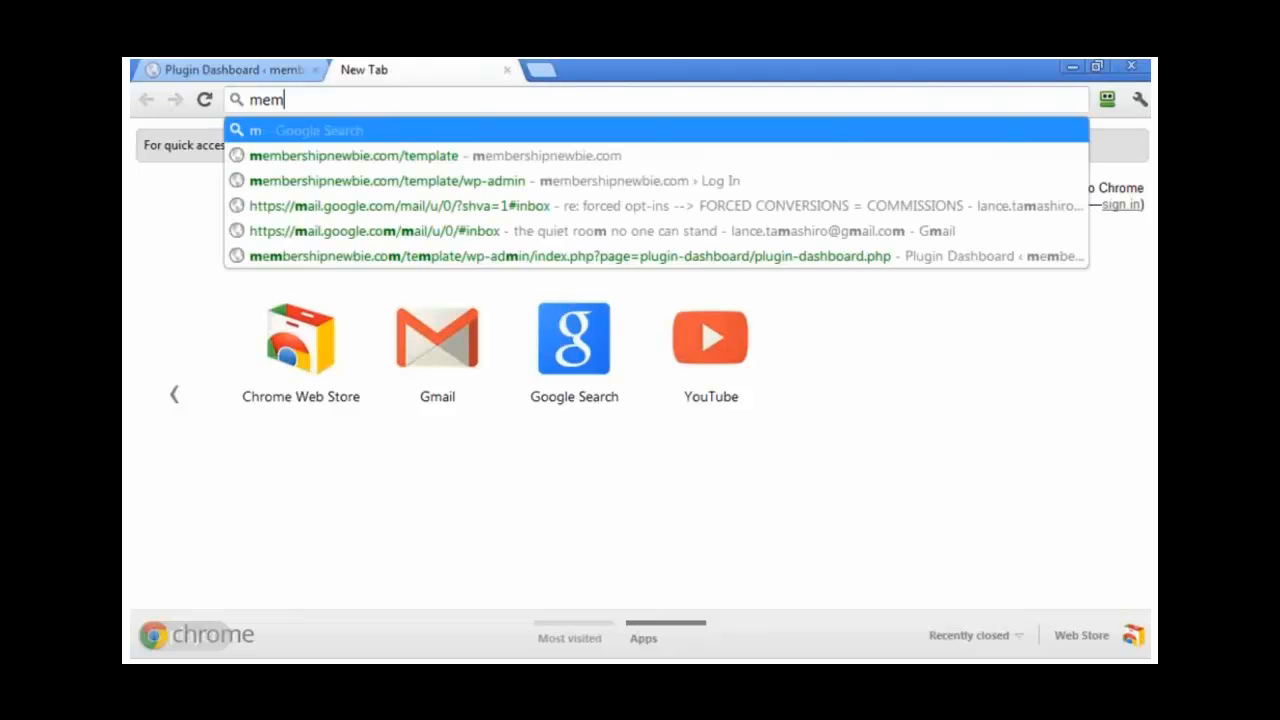
pyautogui.write('bershipnew')
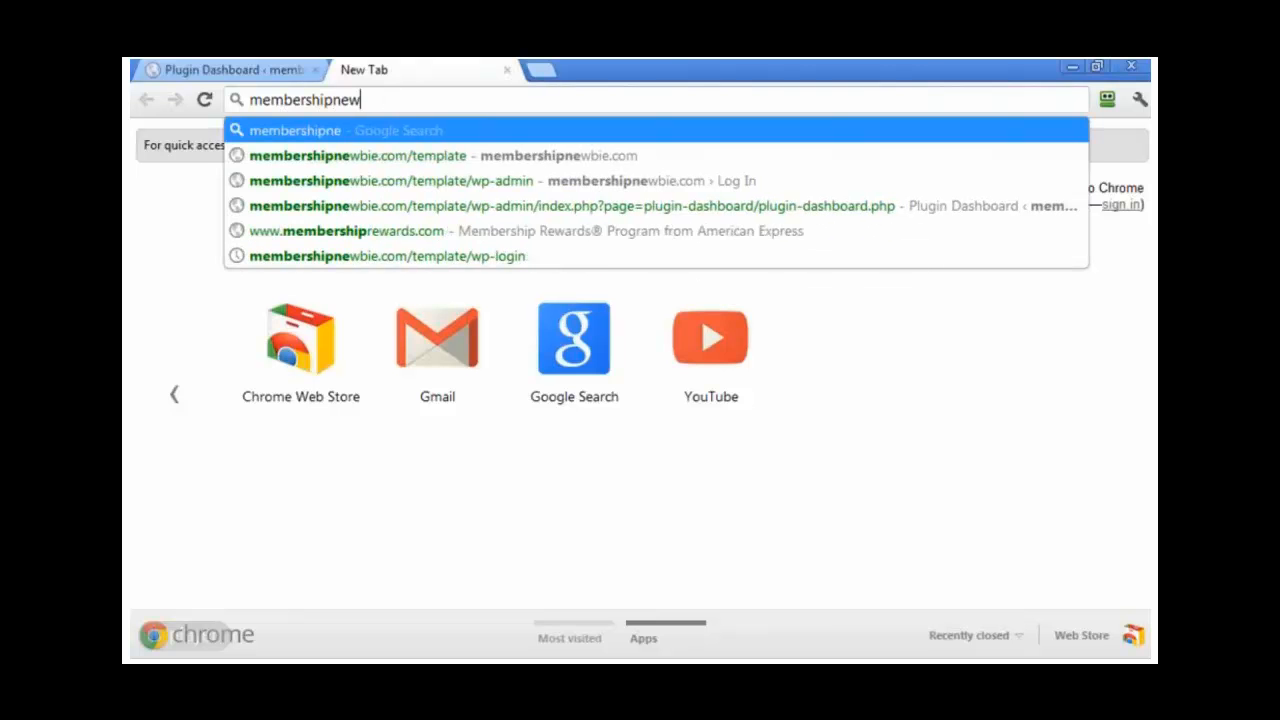
pyautogui.write('bie.com/pd/')
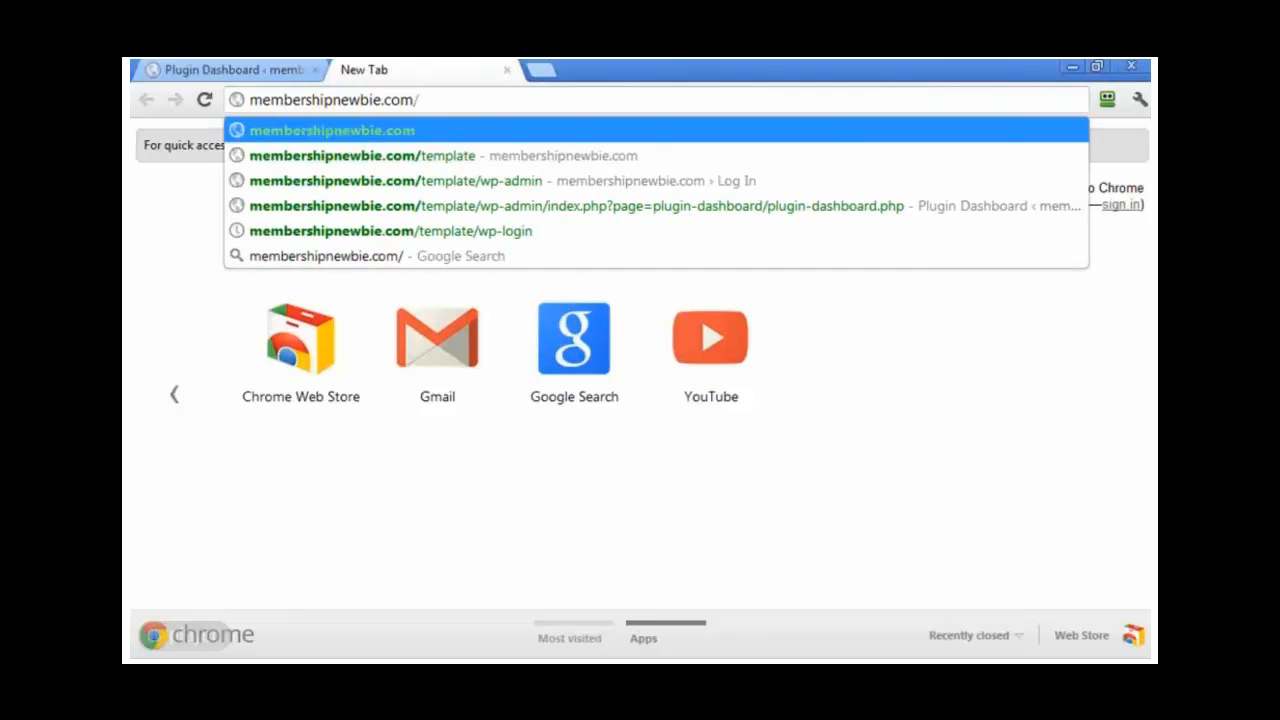
pyautogui.press('Return')
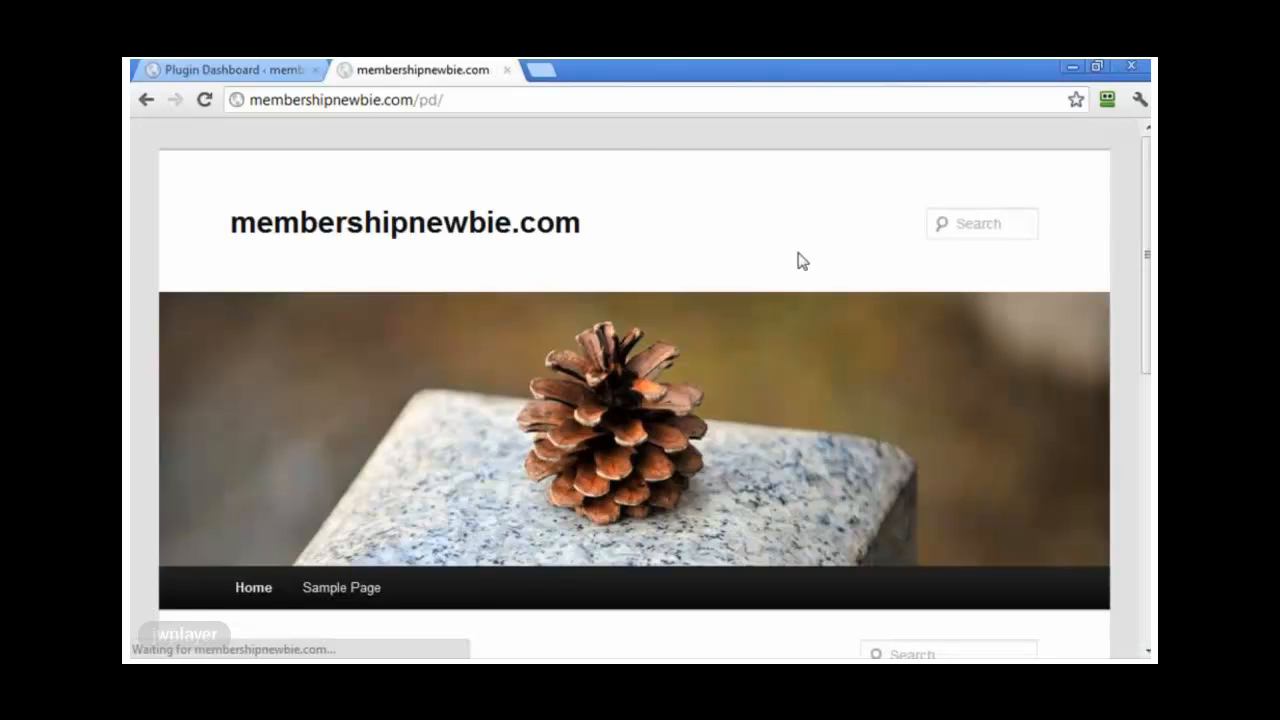
pyautogui.scroll(-4, 892, 340)
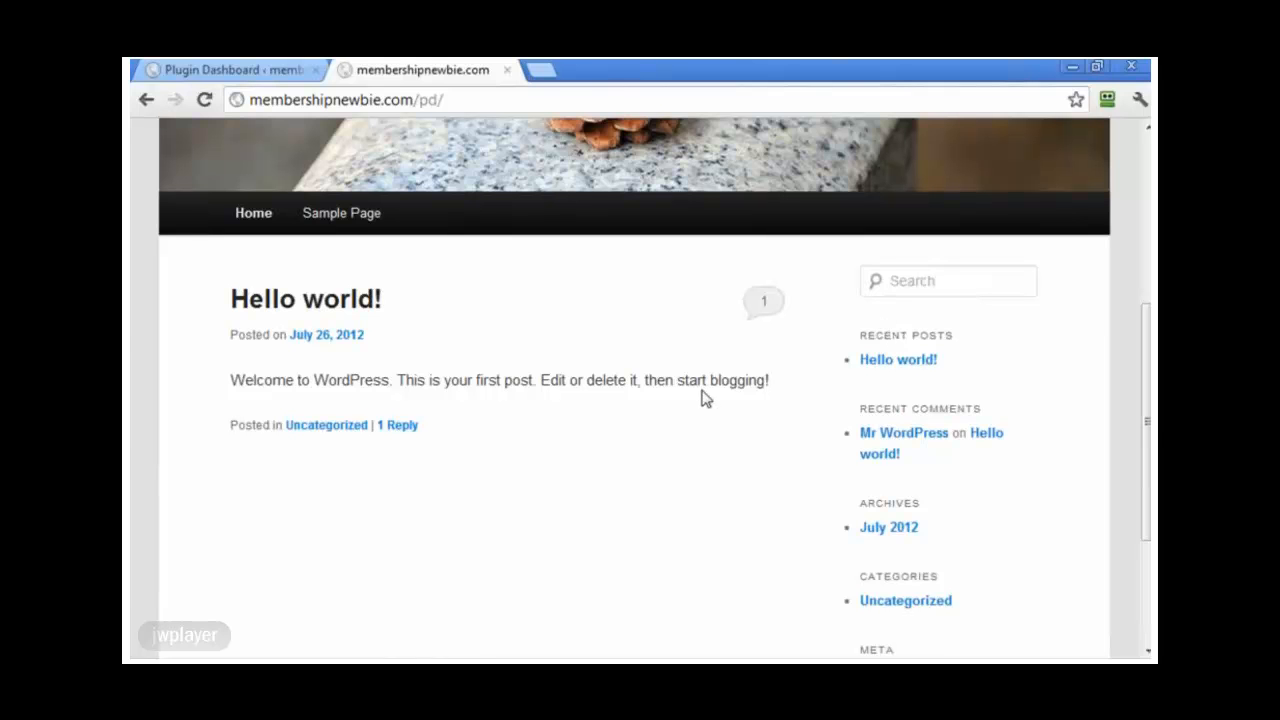
pyautogui.scroll(1, 680, 423)
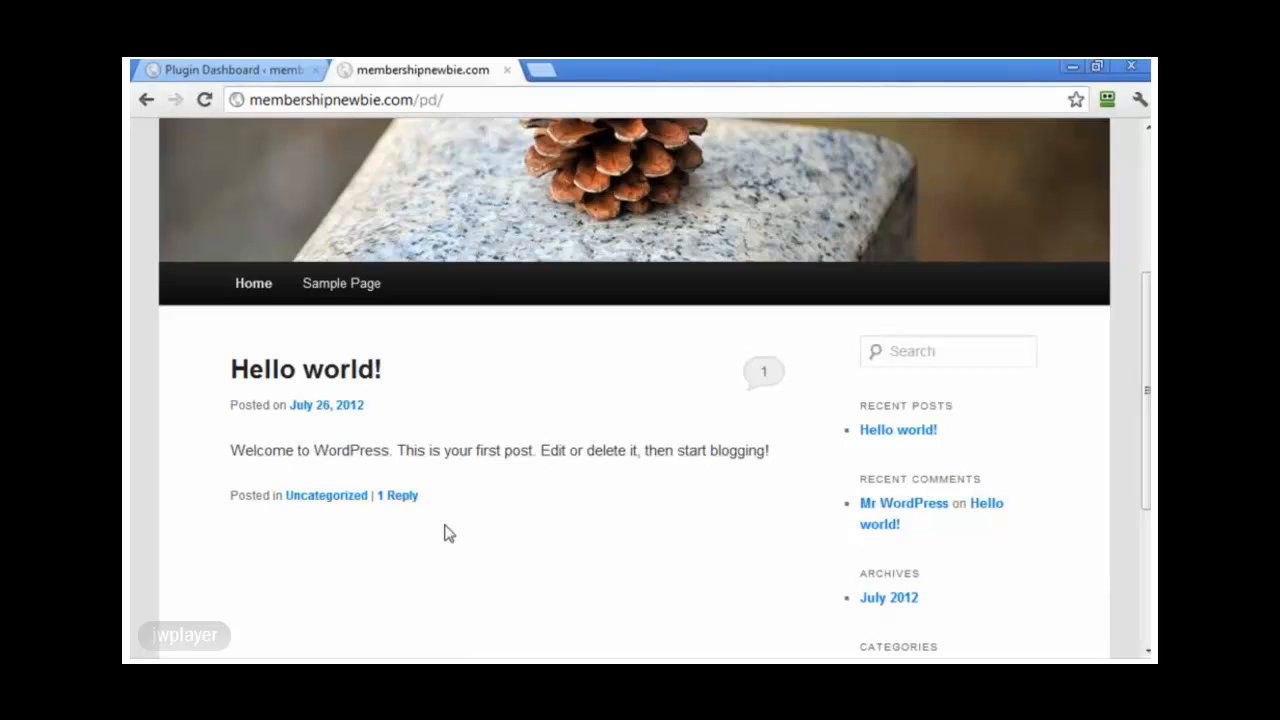
pyautogui.click(272, 70)
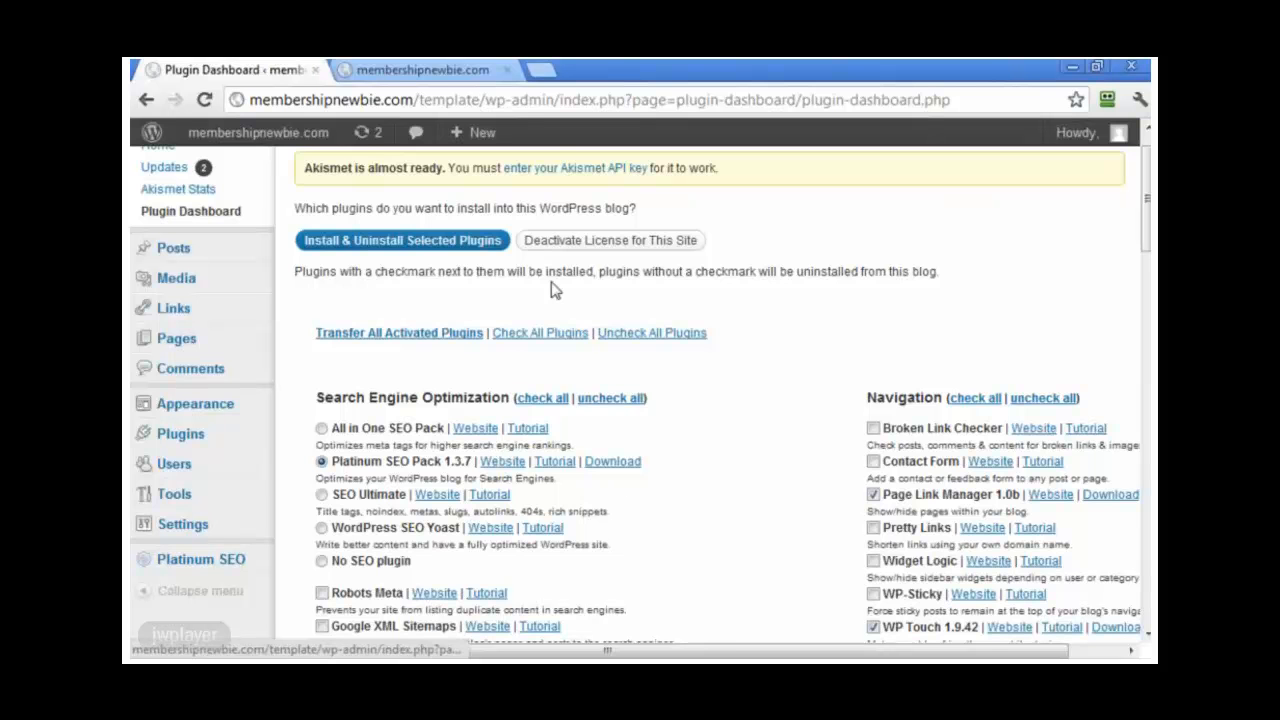
pyautogui.click(443, 73)
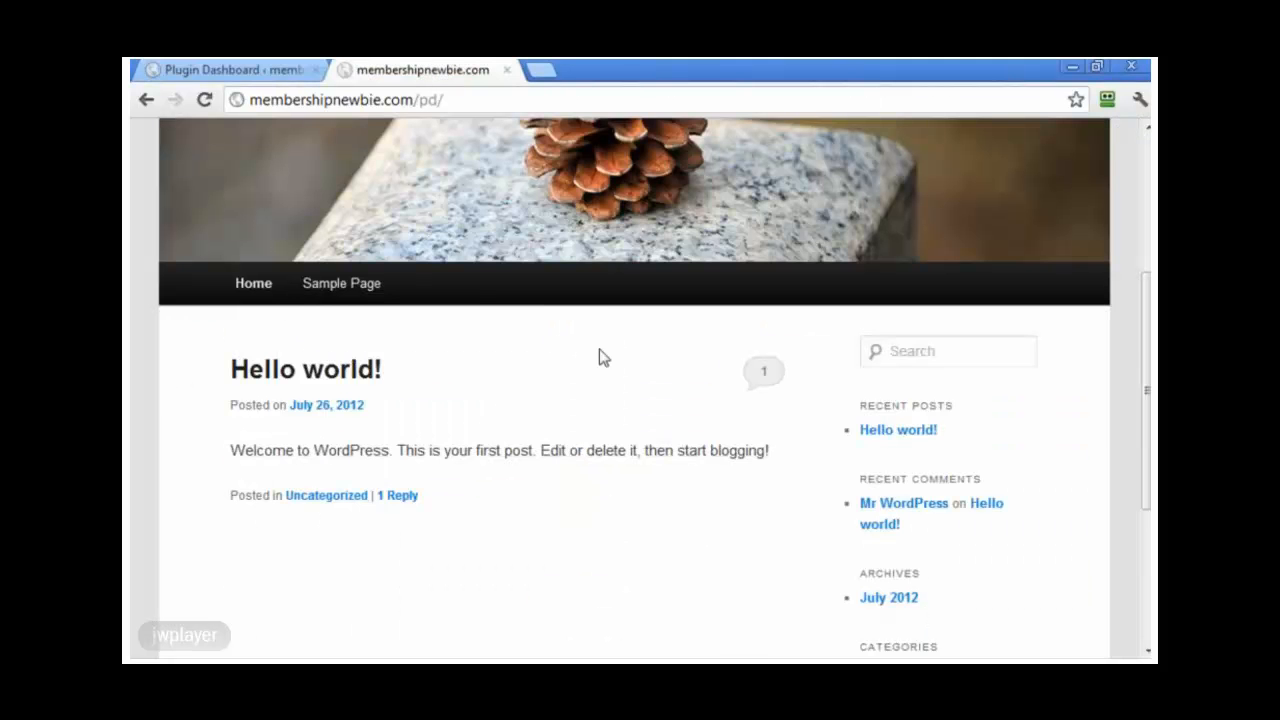
pyautogui.scroll(2, 597, 357)
# Step: Log in at membershipnewbie.com/pd/wp-admin with the admin username and password, then view Posts
pyautogui.click(486, 100)
pyautogui.click(486, 99)
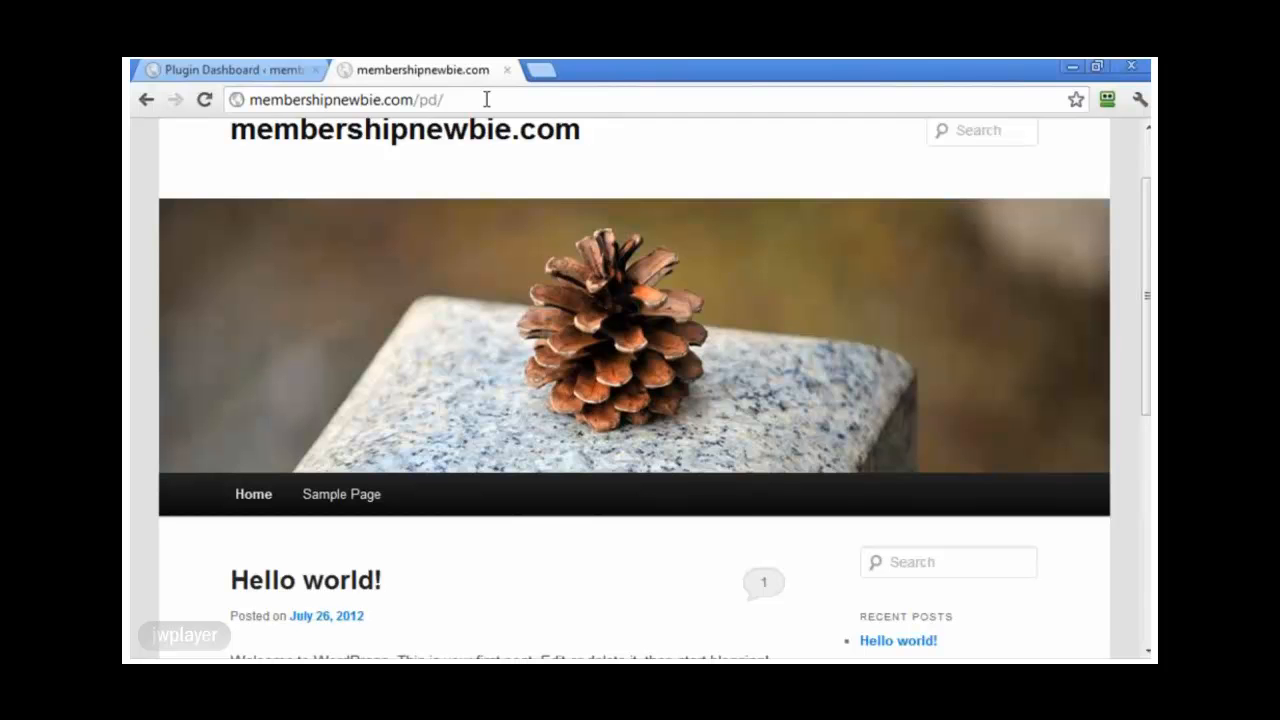
pyautogui.write('wp-admin')
pyautogui.press('Return')
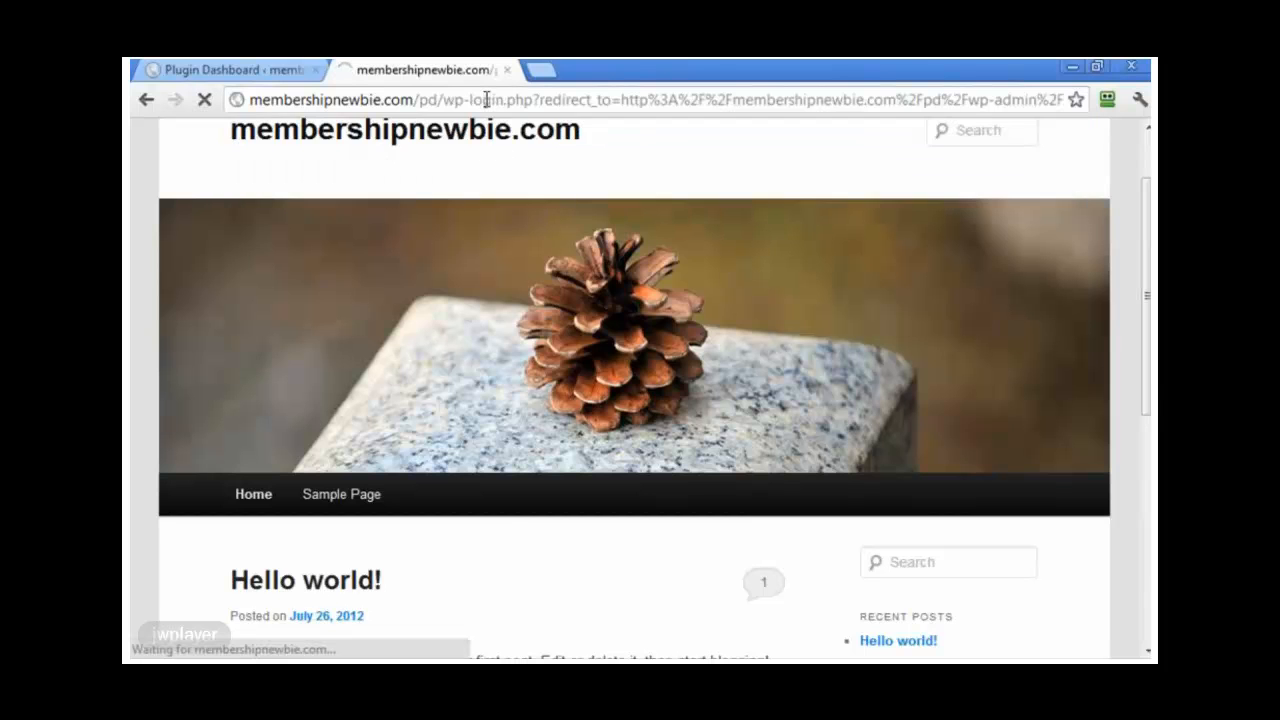
pyautogui.write('Lance')
pyautogui.press('Tab')
pyautogui.write('•••••••••••••')
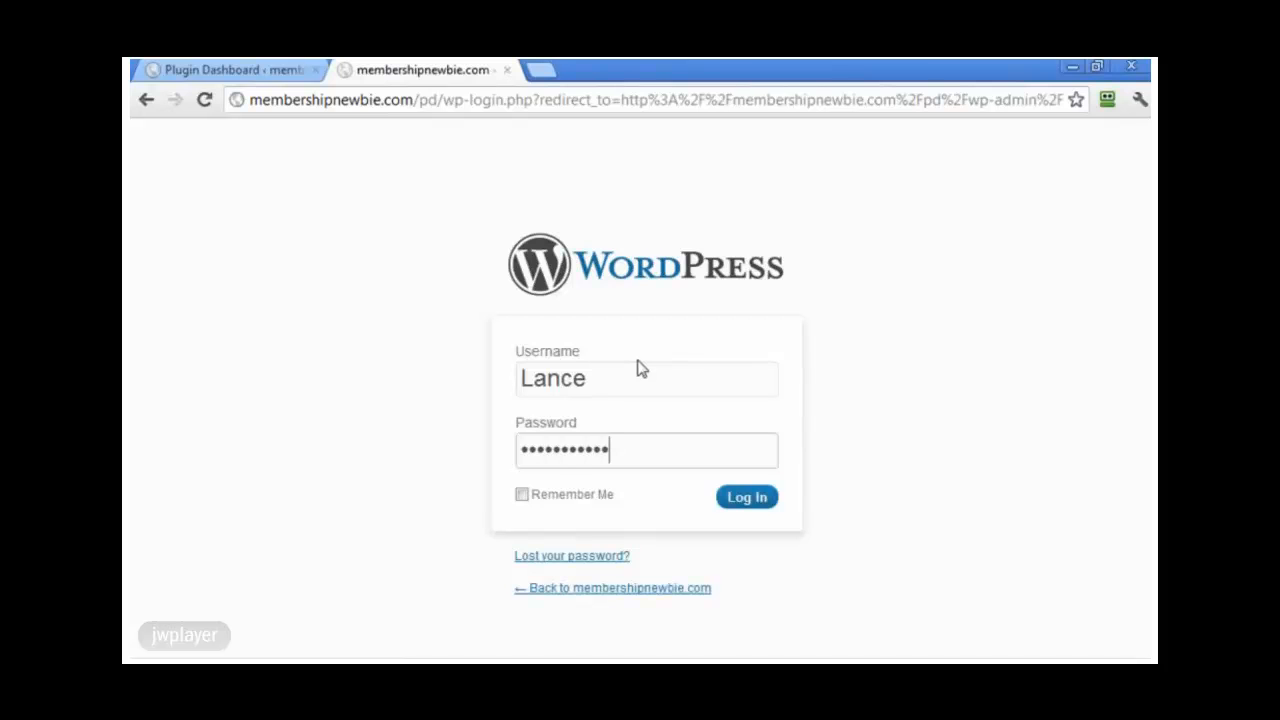
pyautogui.press('Return')
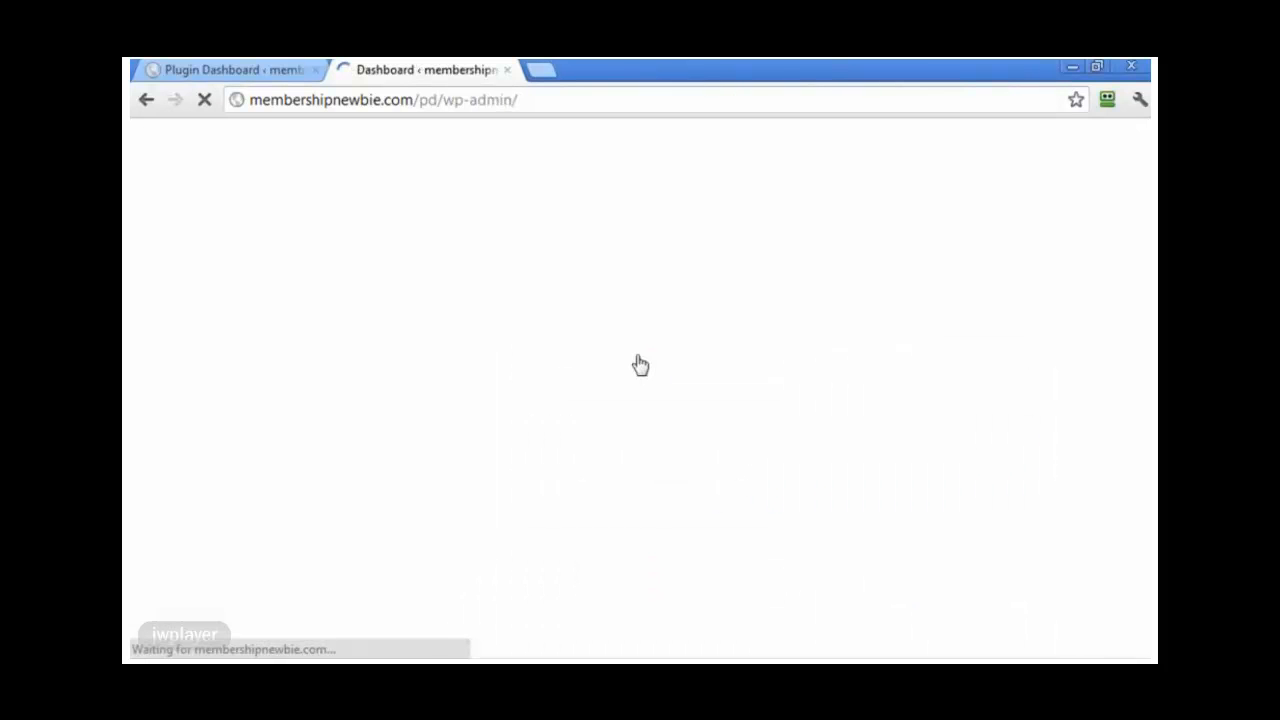
pyautogui.click(170, 258)
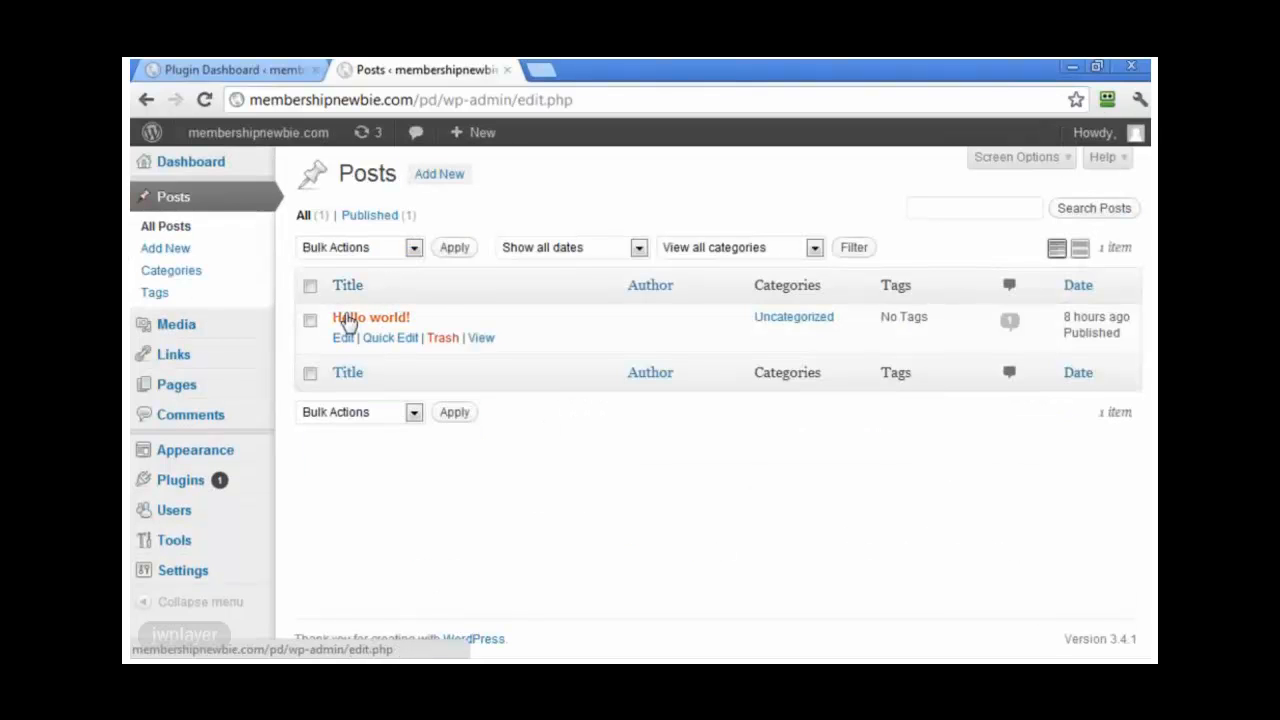
# Step: Look over the second blog's Links and Installed Plugins lists, then go to Add New plugins
pyautogui.moveTo(185, 388)
pyautogui.click(178, 356)
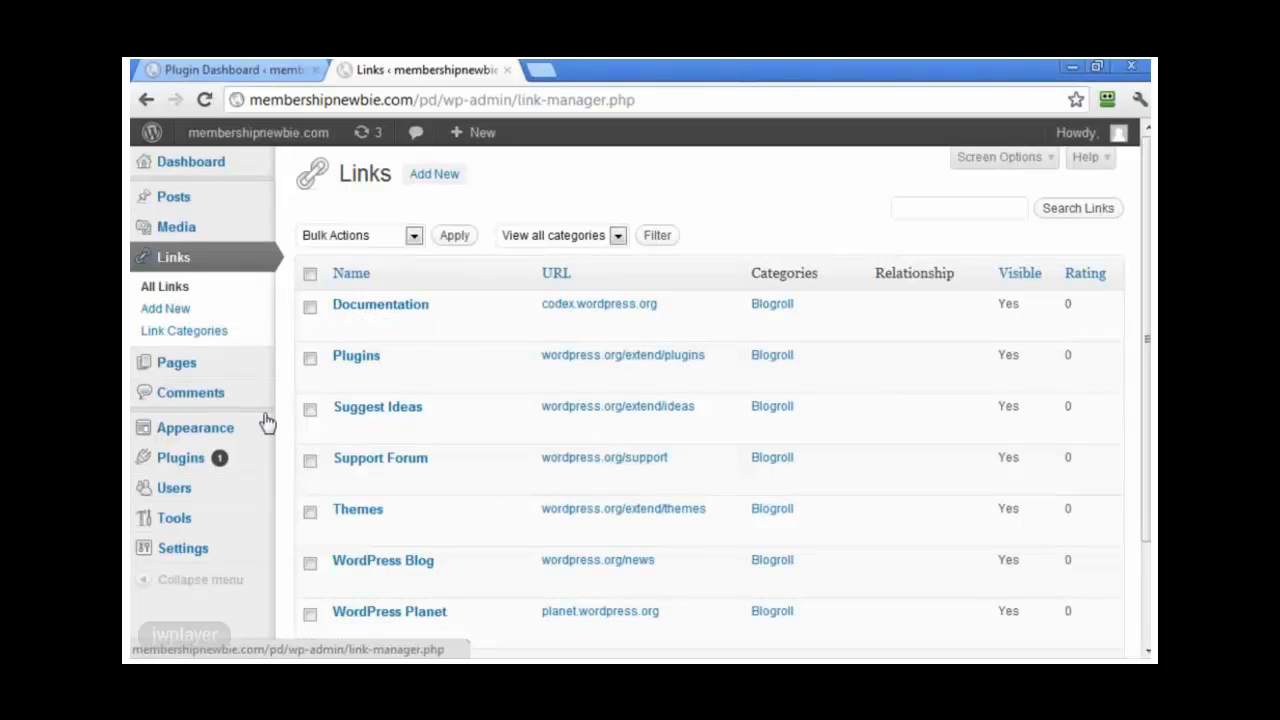
pyautogui.click(186, 465)
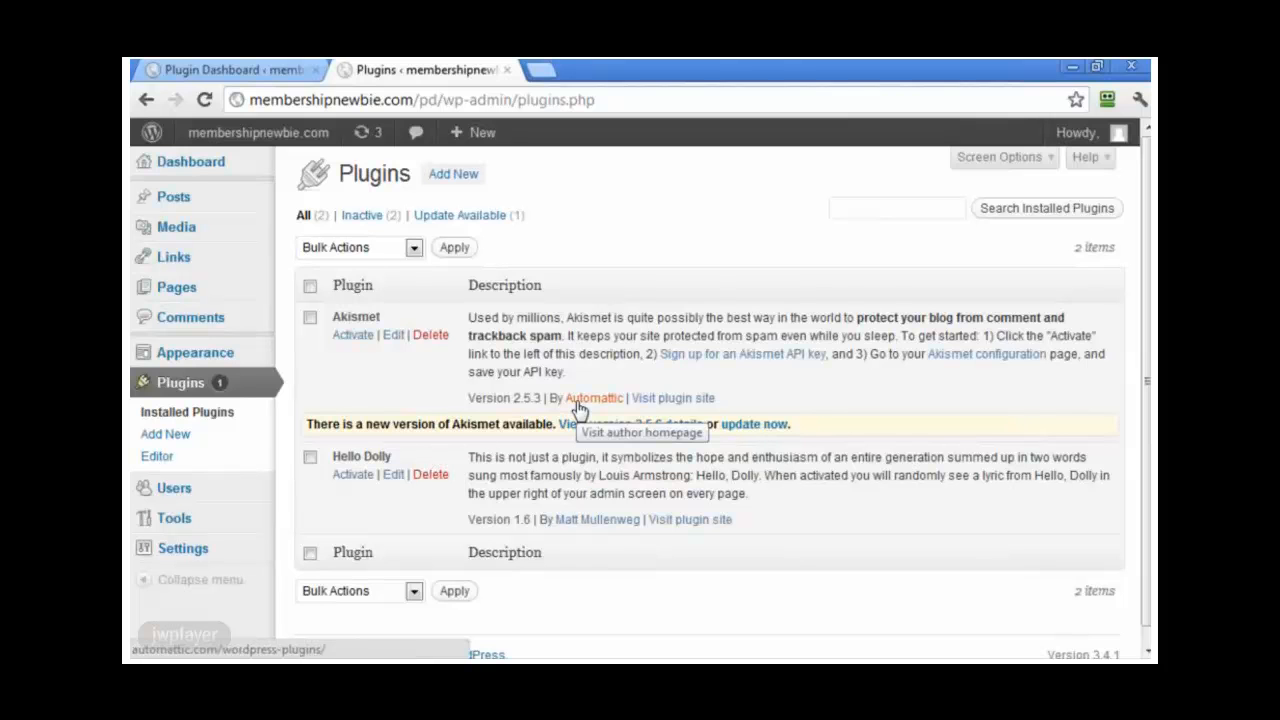
pyautogui.click(462, 176)
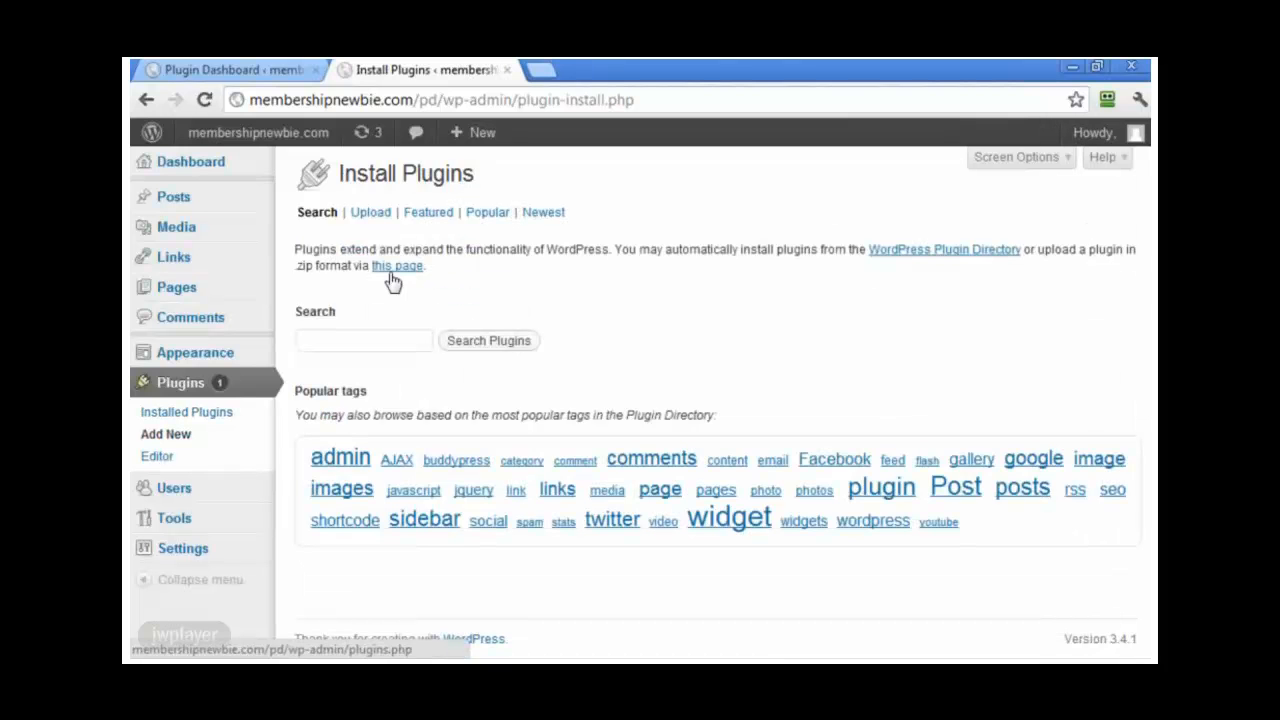
# Step: Upload and install the plugindashboard zip, activate it, and open its Dashboard key page
pyautogui.click(377, 222)
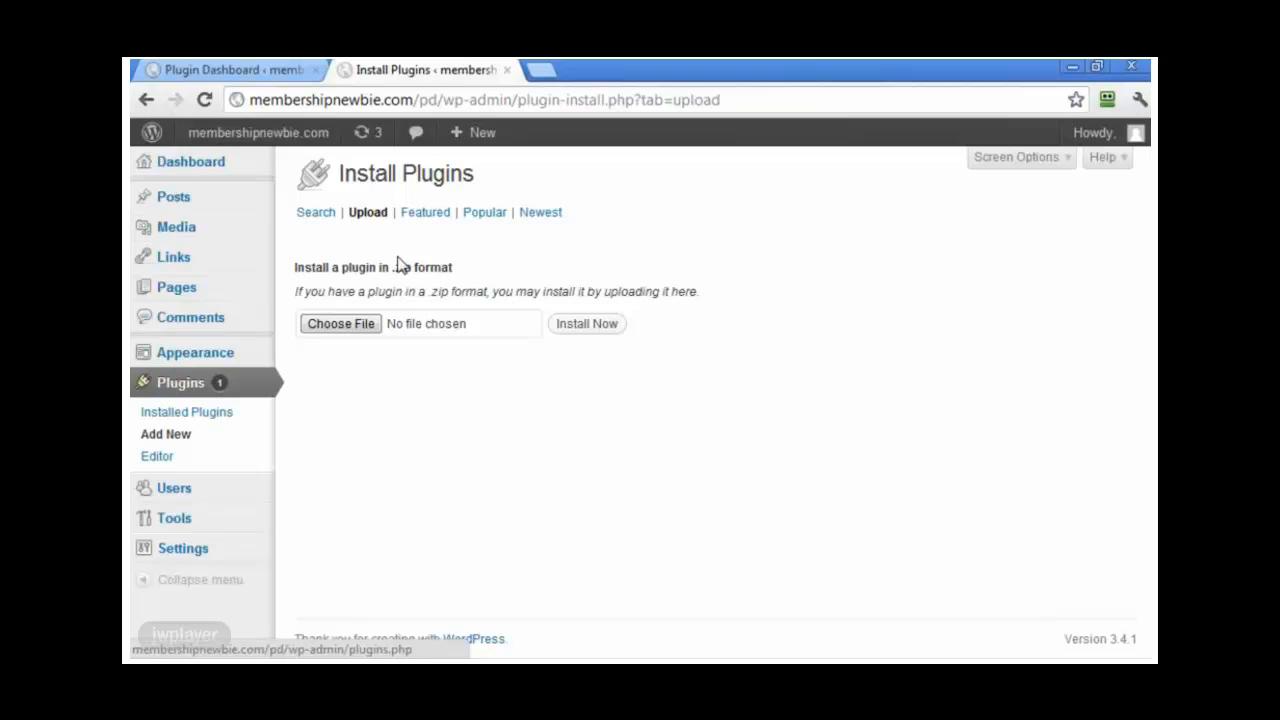
pyautogui.click(370, 324)
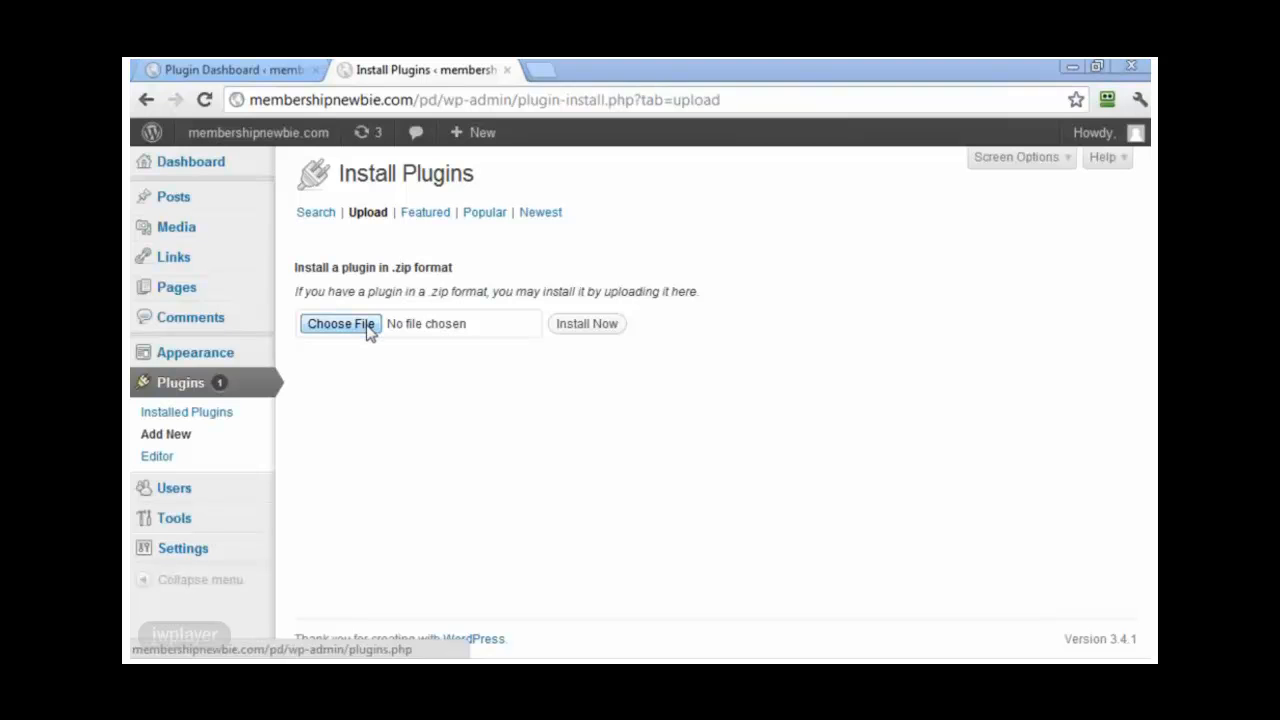
pyautogui.doubleClick(377, 194)
pyautogui.click(594, 326)
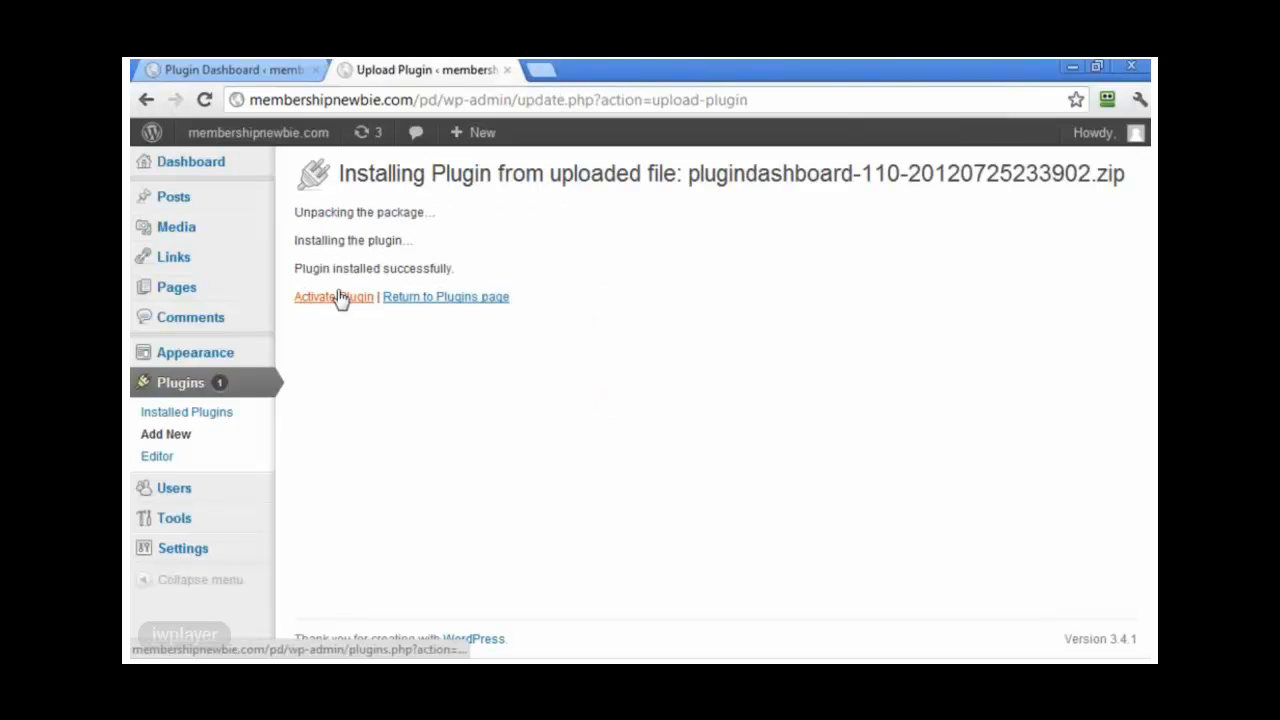
pyautogui.click(340, 298)
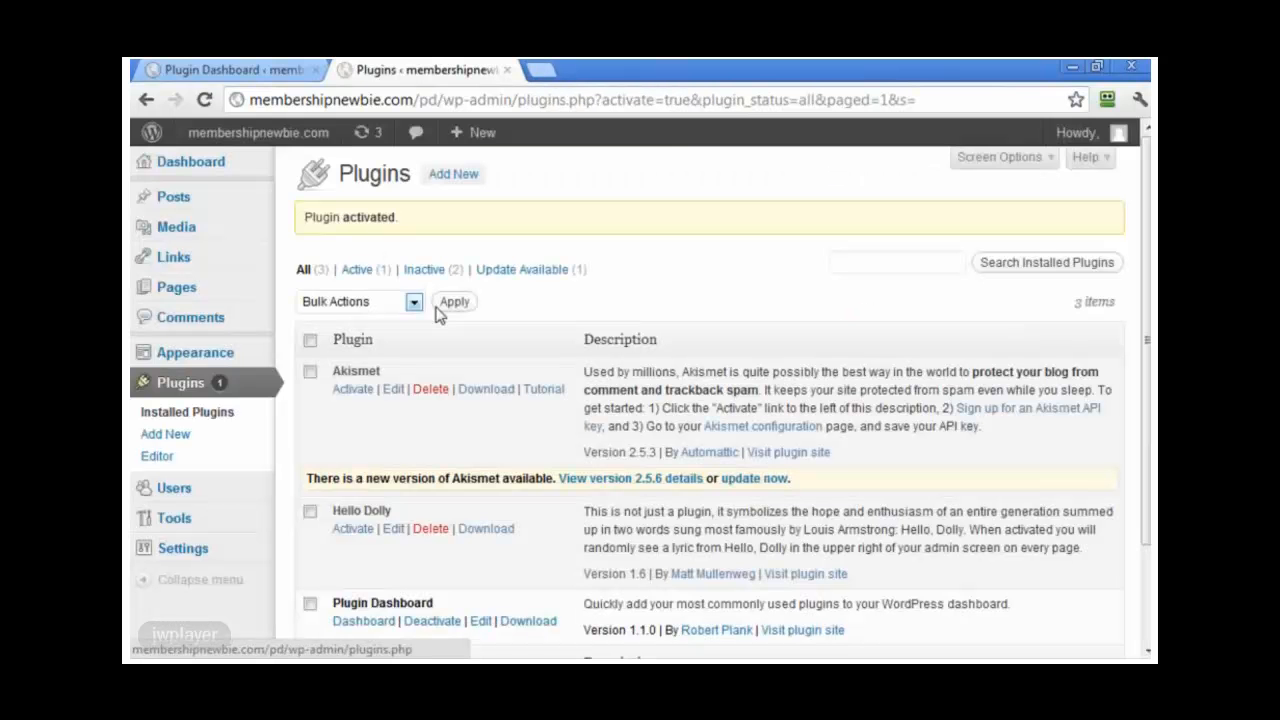
pyautogui.scroll(-2, 440, 530)
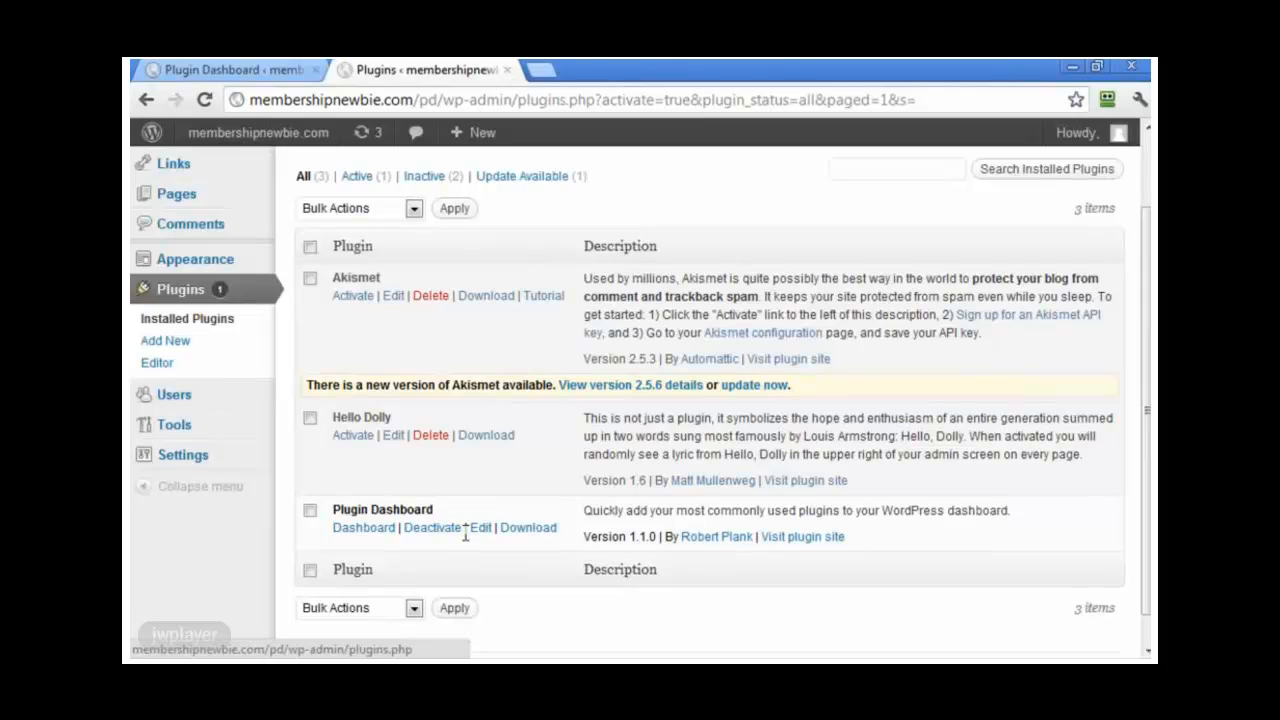
pyautogui.click(364, 528)
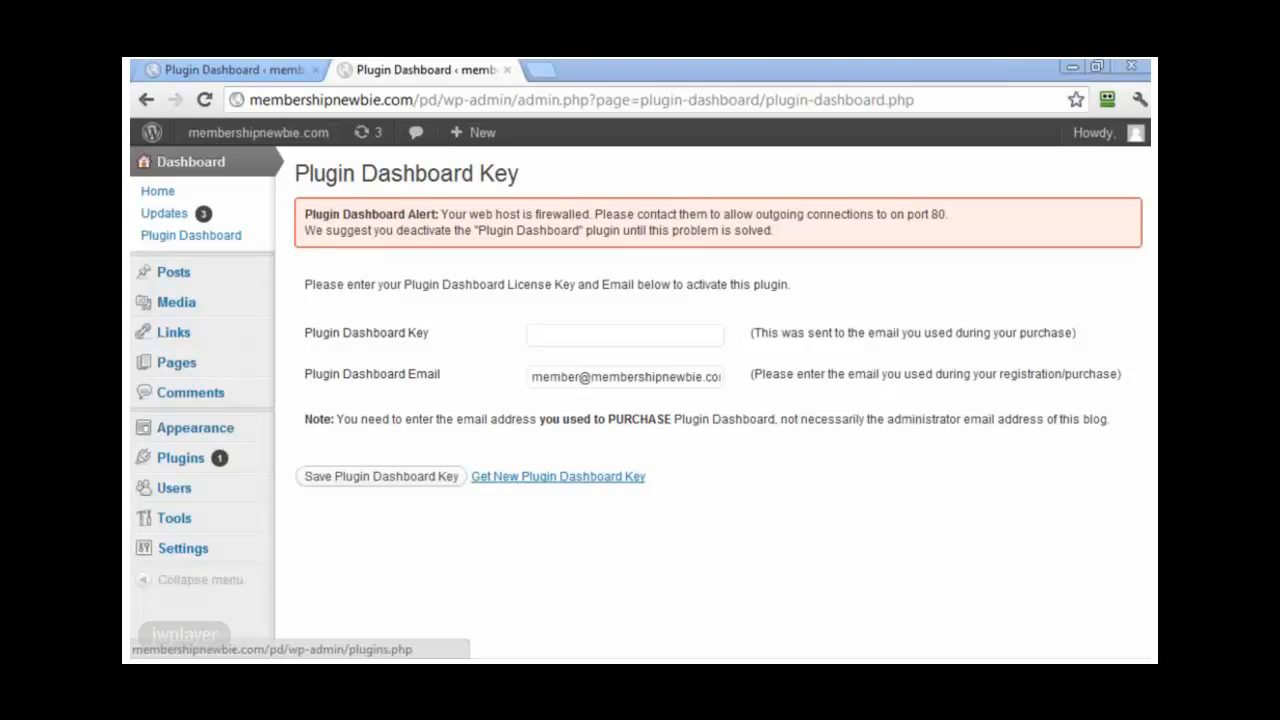
# Step: Switch back to the first blog's Plugin Dashboard tab with Ctrl+Tab
pyautogui.hotkey('ctrl', 'Tab')
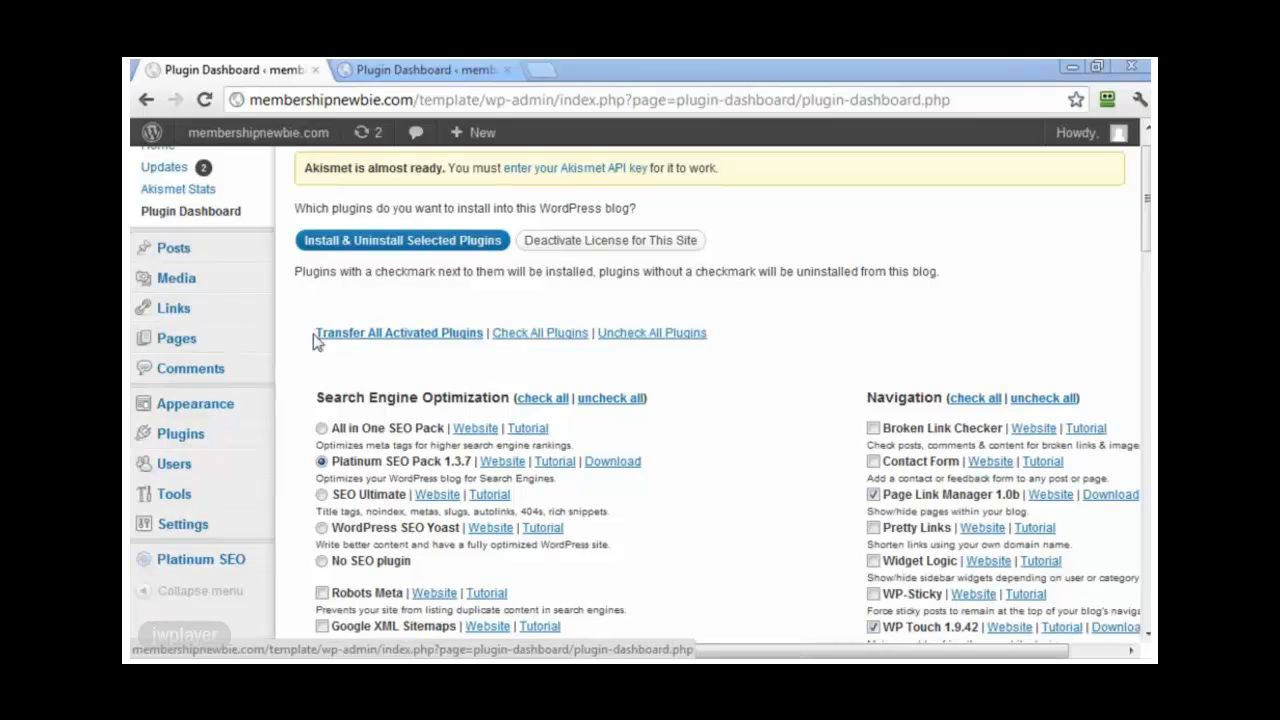
# Step: Show the first blog's Transfer All Activated Plugins list and select all its links
pyautogui.click(378, 343)
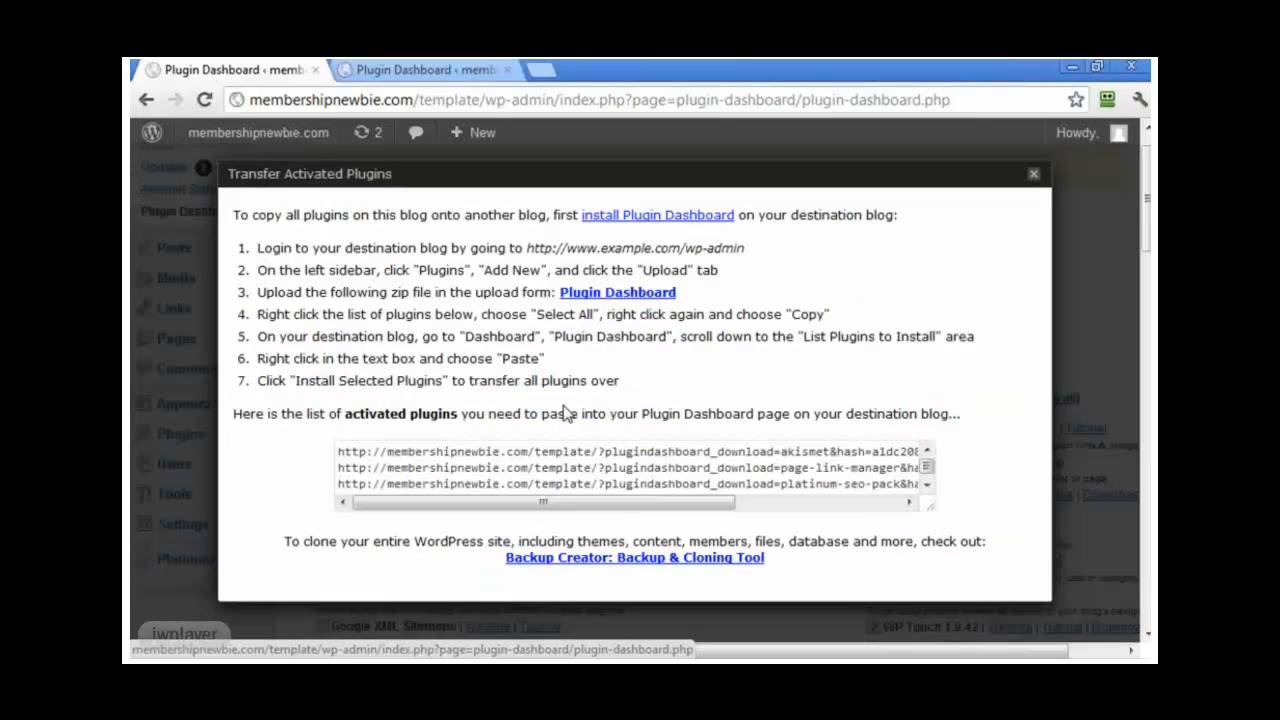
pyautogui.click(1034, 175)
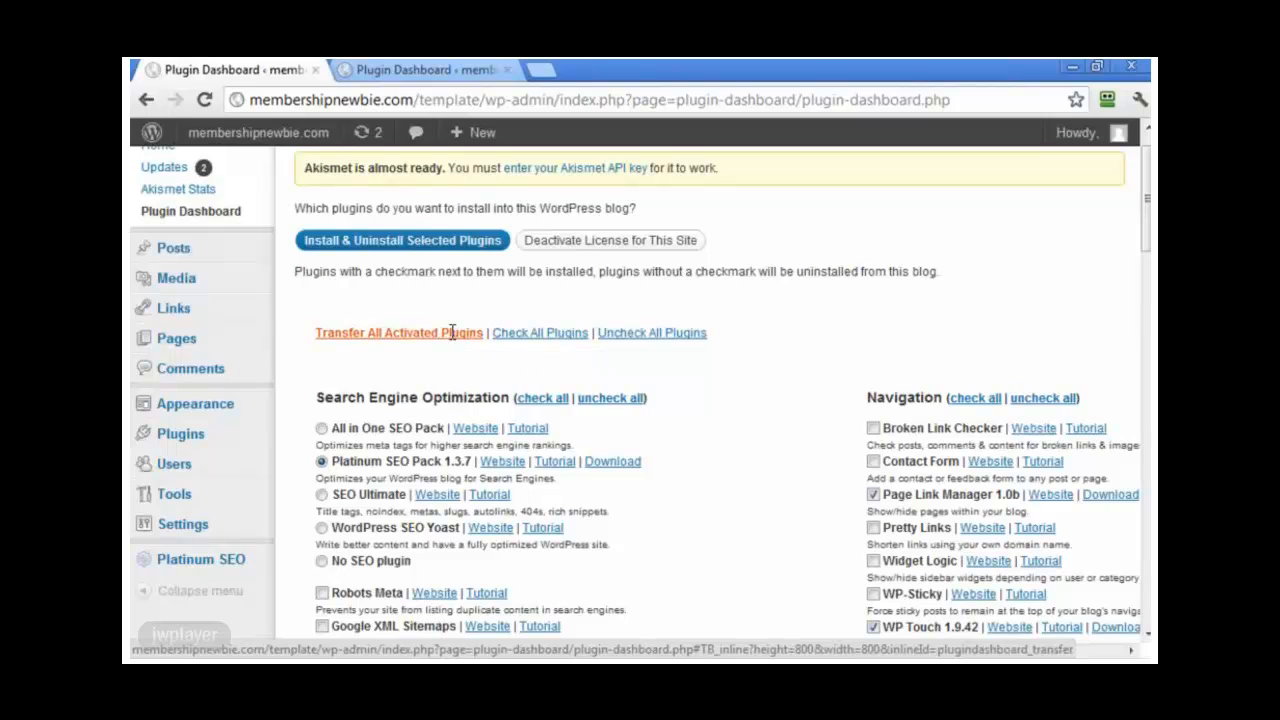
pyautogui.click(451, 336)
pyautogui.moveTo(927, 470)
pyautogui.mouseDown()
pyautogui.moveTo(930, 483)
pyautogui.moveTo(928, 452)
pyautogui.mouseUp()
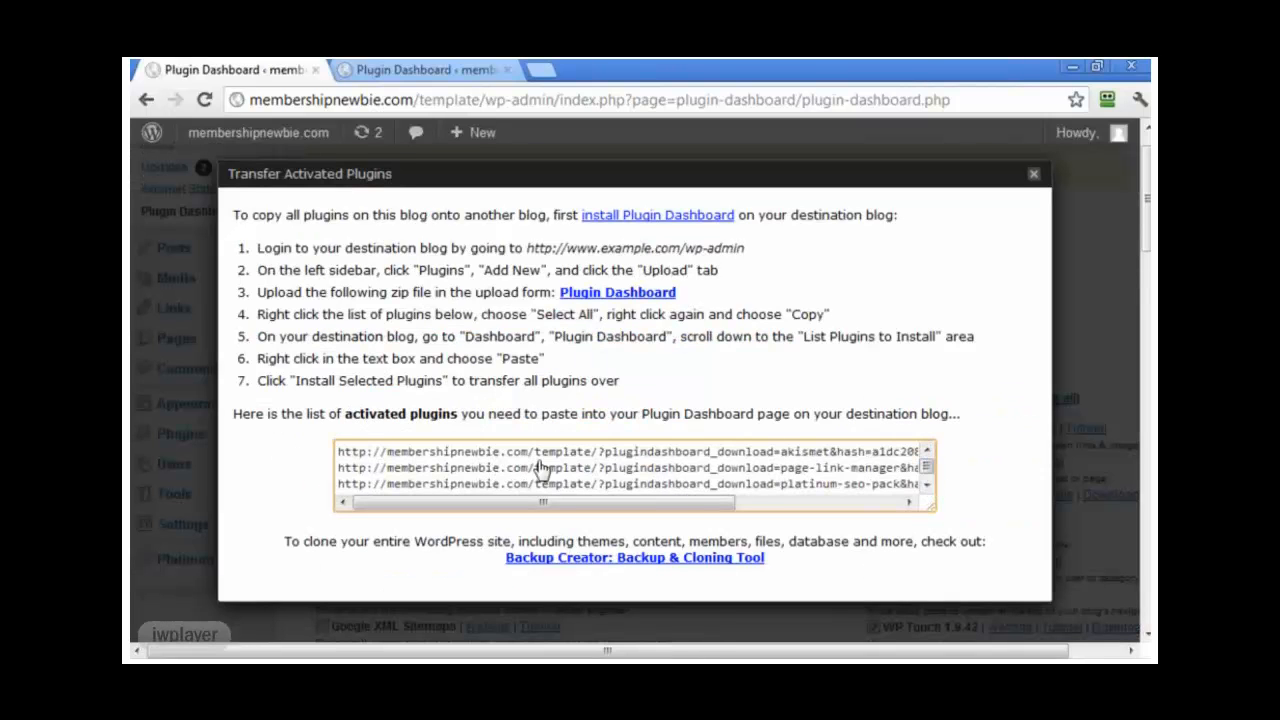
pyautogui.hotkey('ctrl', 'a')
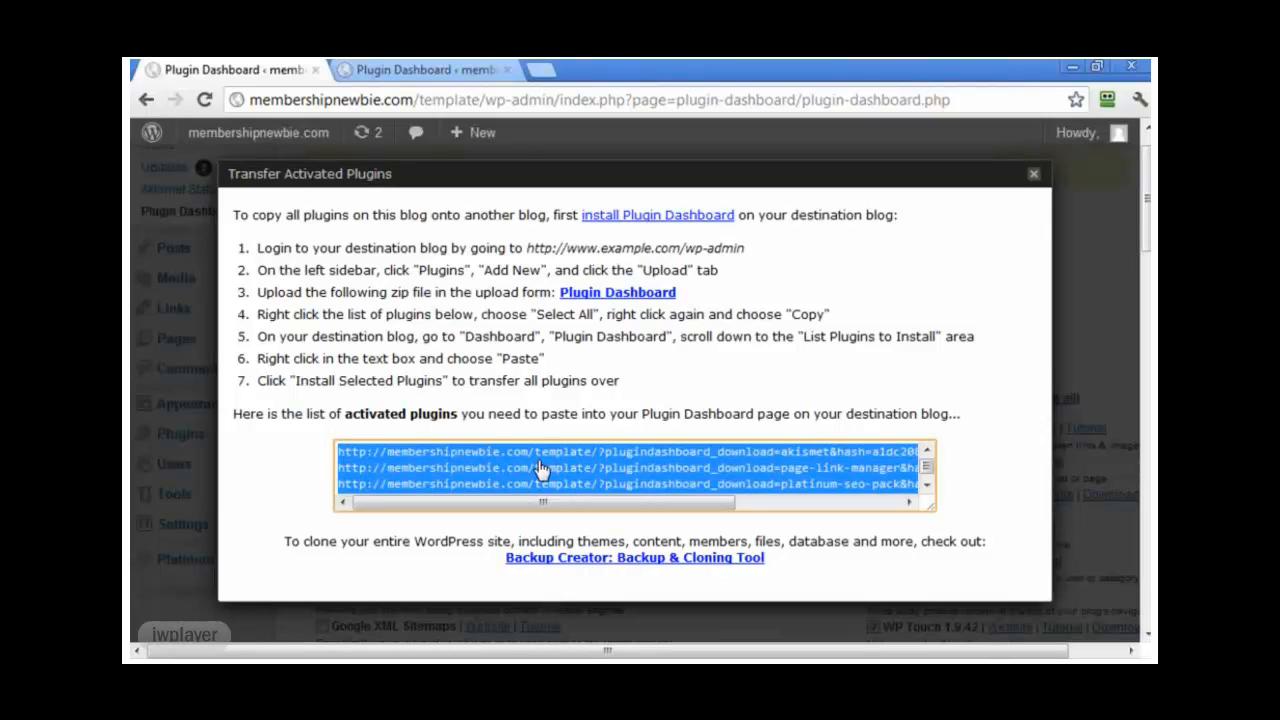
# Step: Close the transfer box and go to the second blog's Installed Plugins list
pyautogui.click(1035, 177)
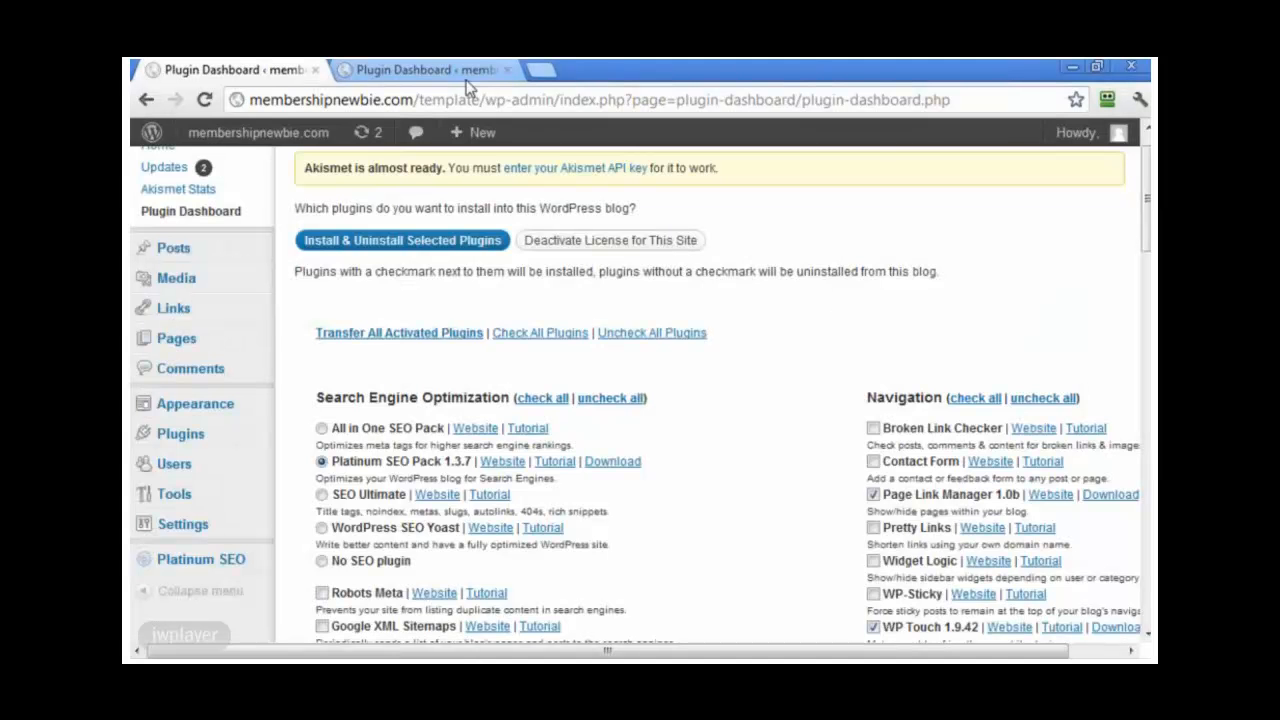
pyautogui.click(458, 69)
pyautogui.click(302, 69)
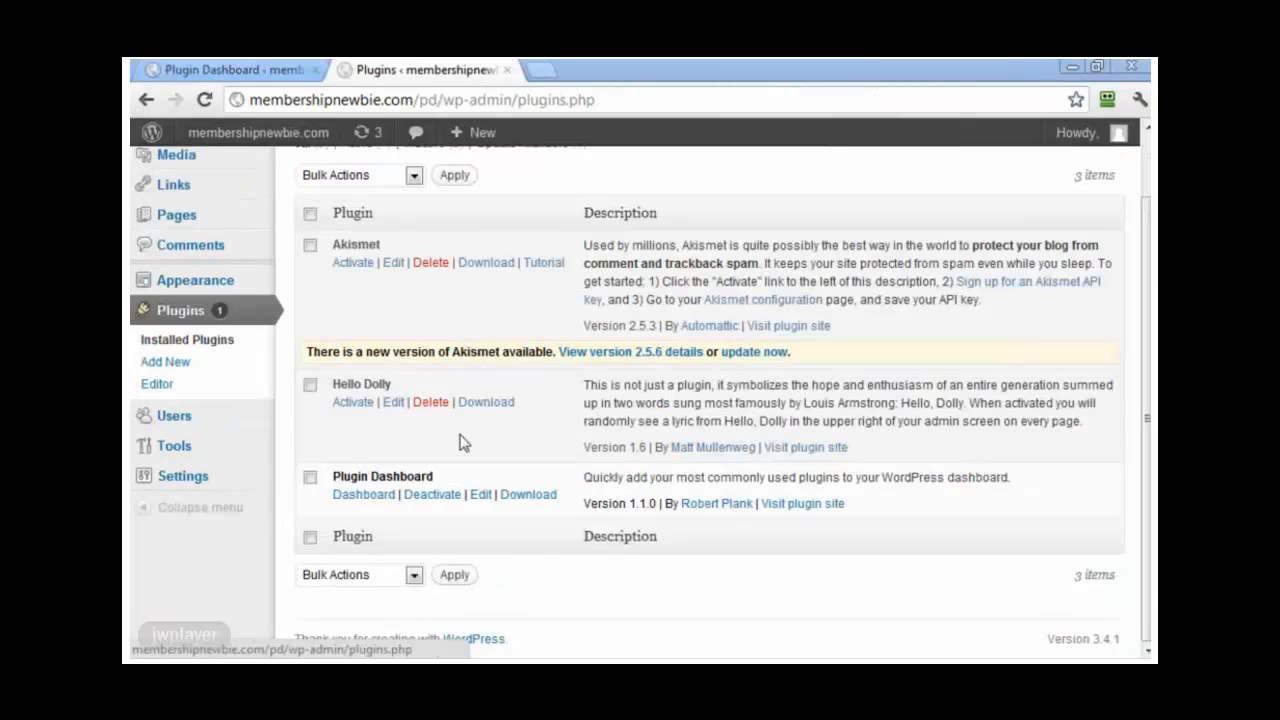
# Step: Browse the second blog's Posts, Links, Plugins and Plugin Dashboard pages, then return to the first blog
pyautogui.scroll(2, 709, 205)
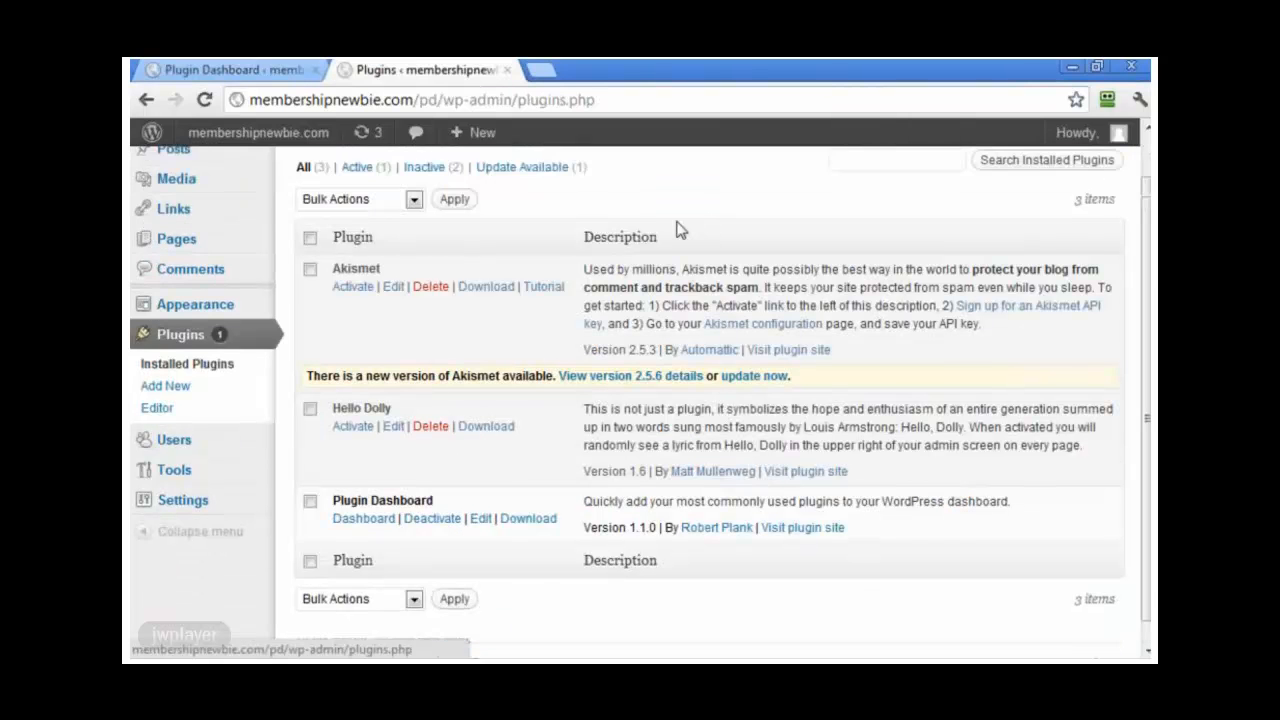
pyautogui.click(172, 197)
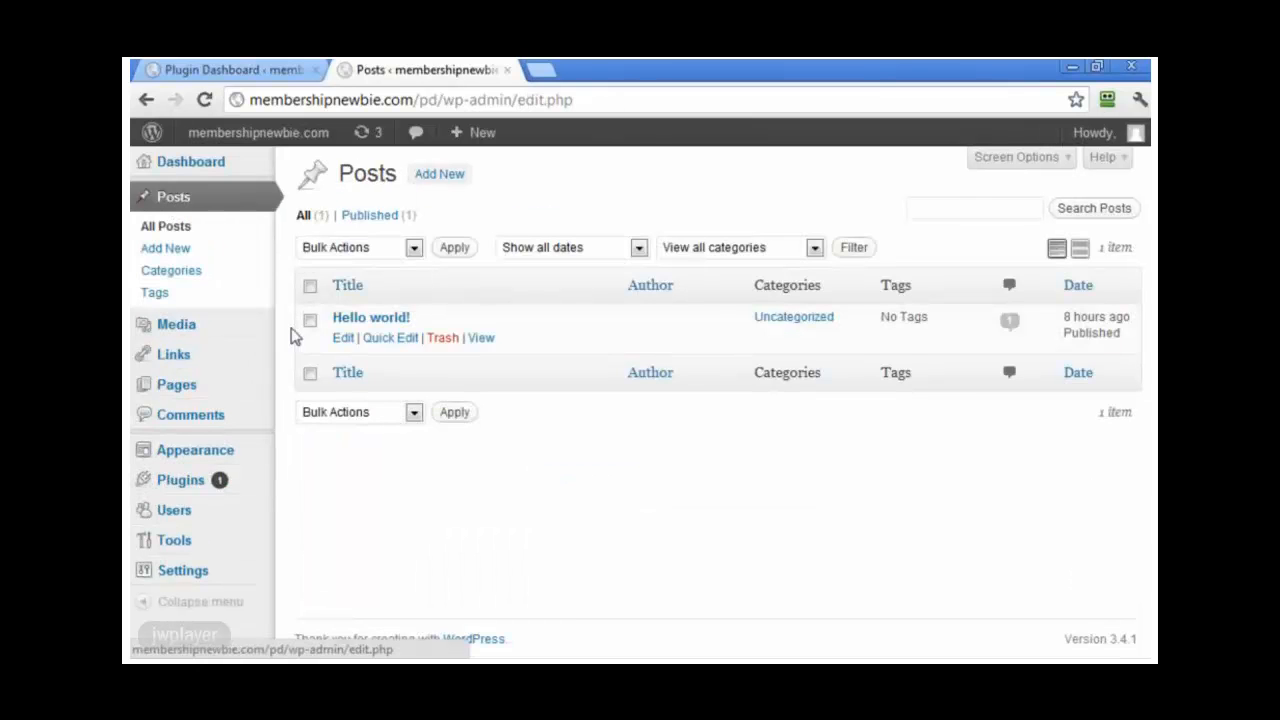
pyautogui.click(176, 357)
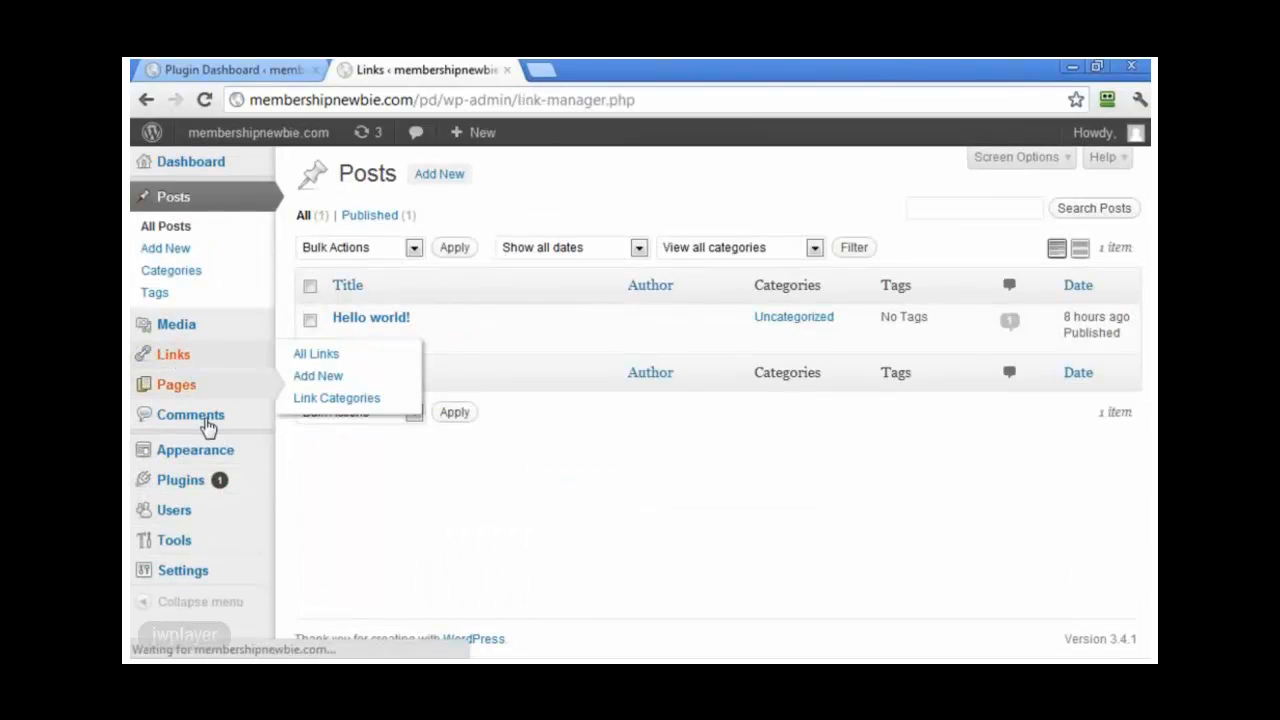
pyautogui.click(178, 459)
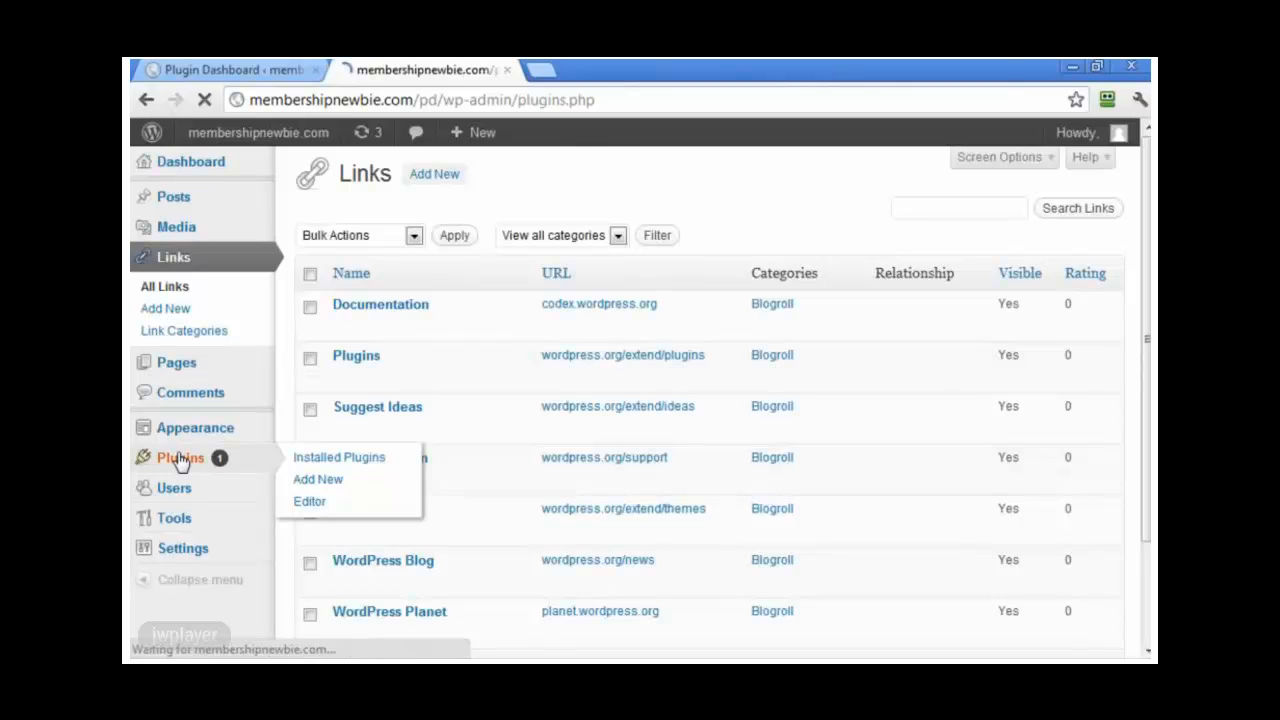
pyautogui.scroll(-1, 470, 380)
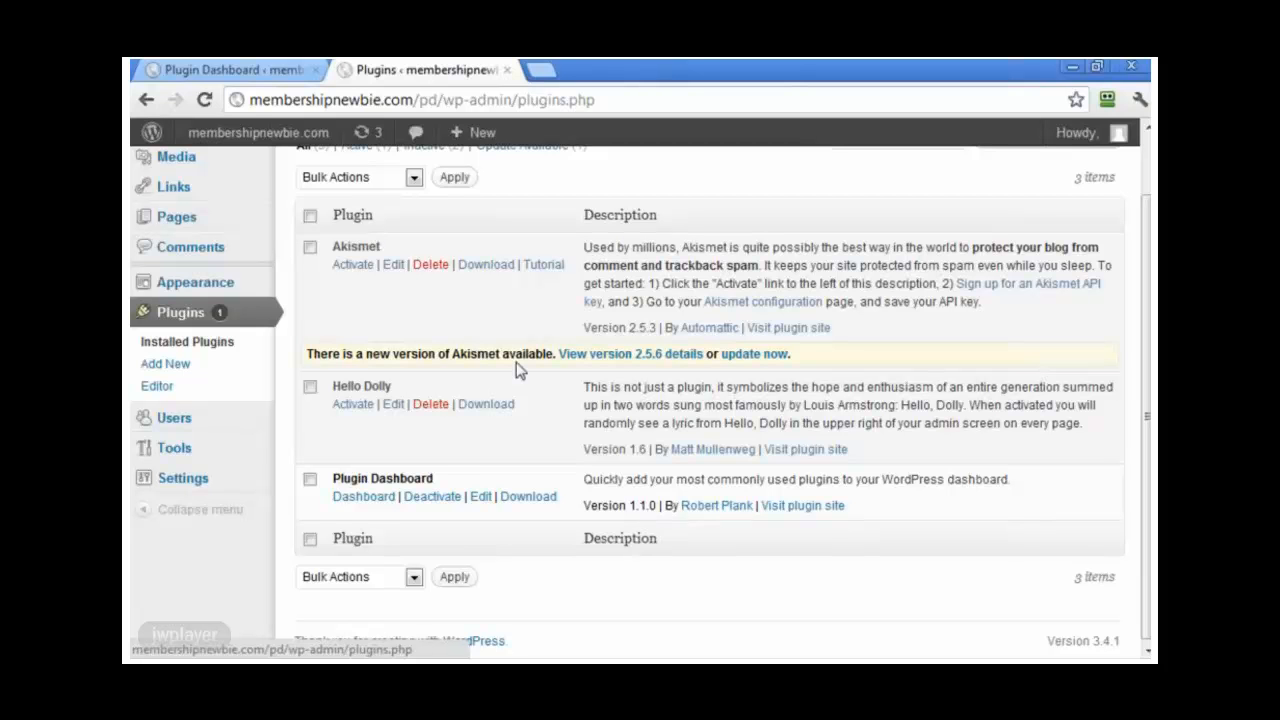
pyautogui.click(365, 505)
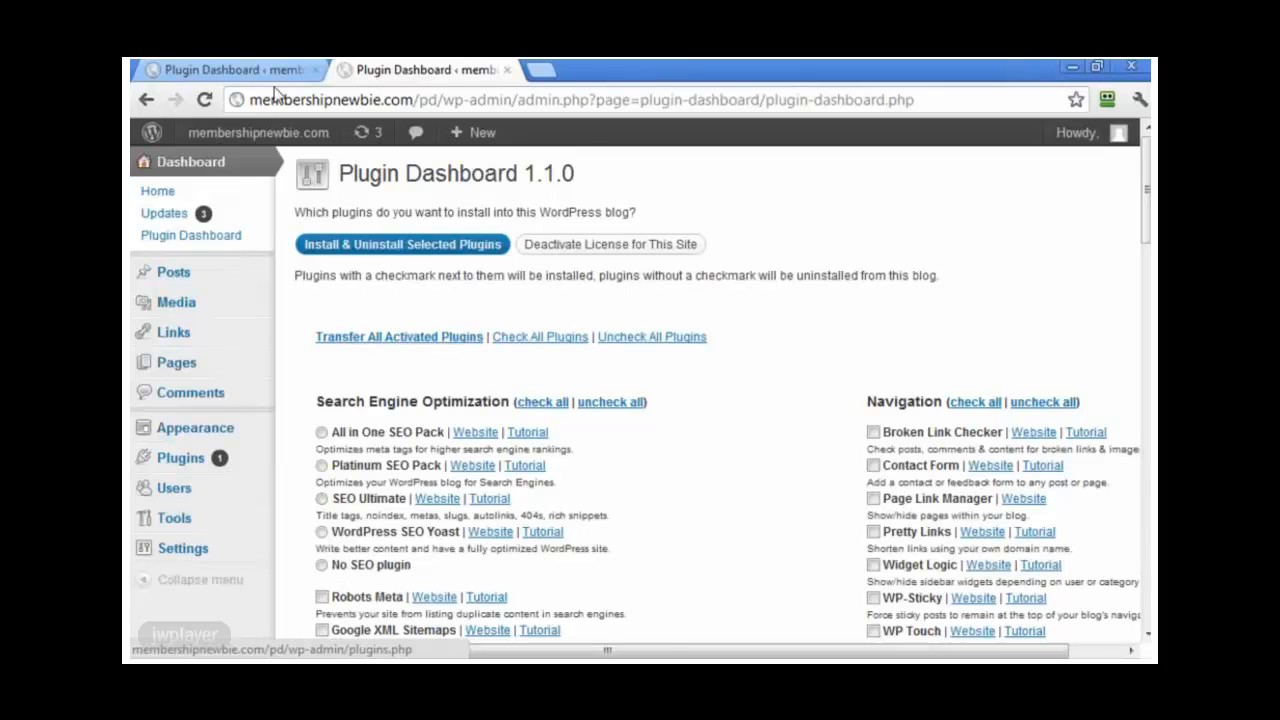
pyautogui.click(258, 72)
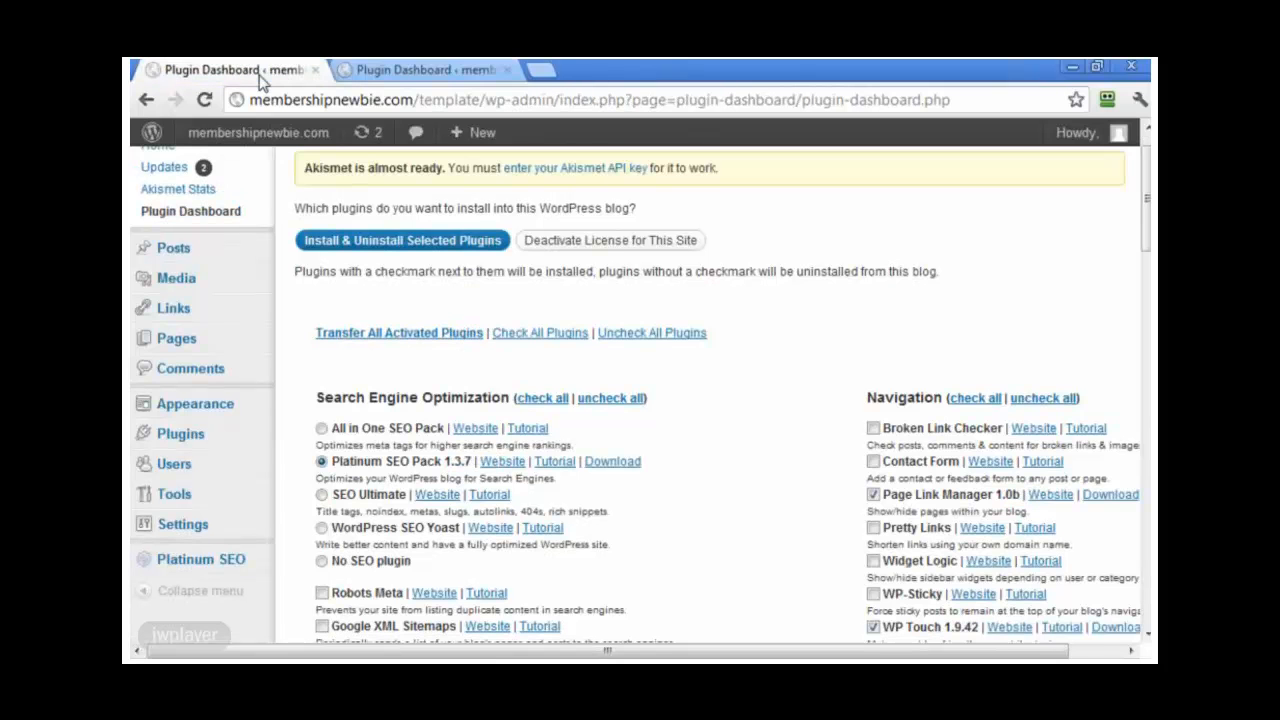
# Step: Copy the first blog's activated plugin links and switch to the second blog's Plugin Dashboard
pyautogui.moveTo(481, 97); pyautogui.dragTo(238, 102)
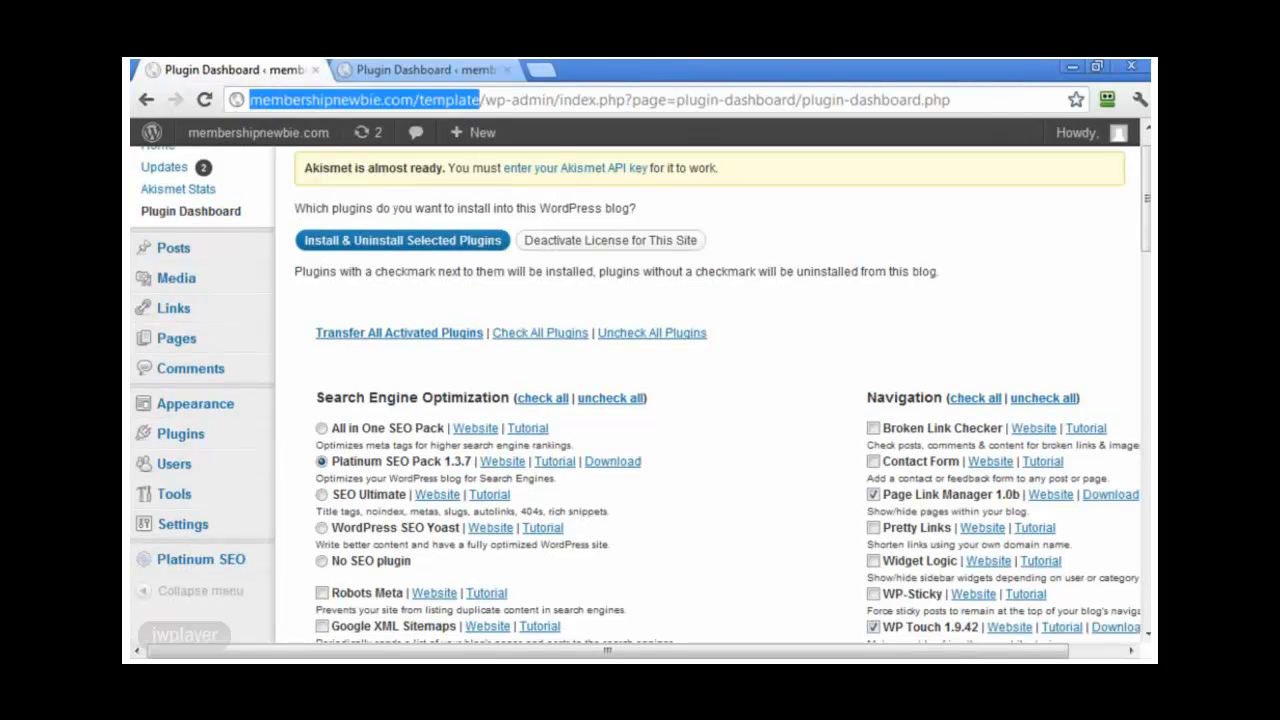
pyautogui.click(421, 340)
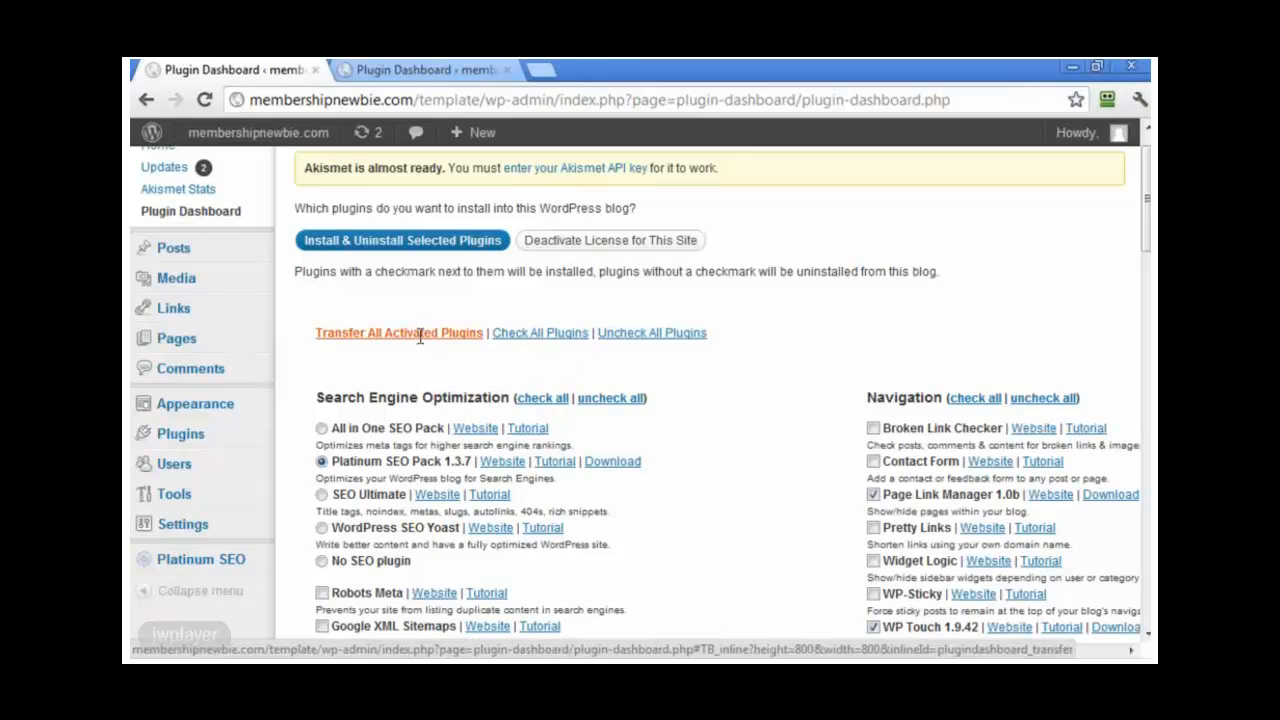
pyautogui.click(428, 470)
pyautogui.rightClick(428, 470)
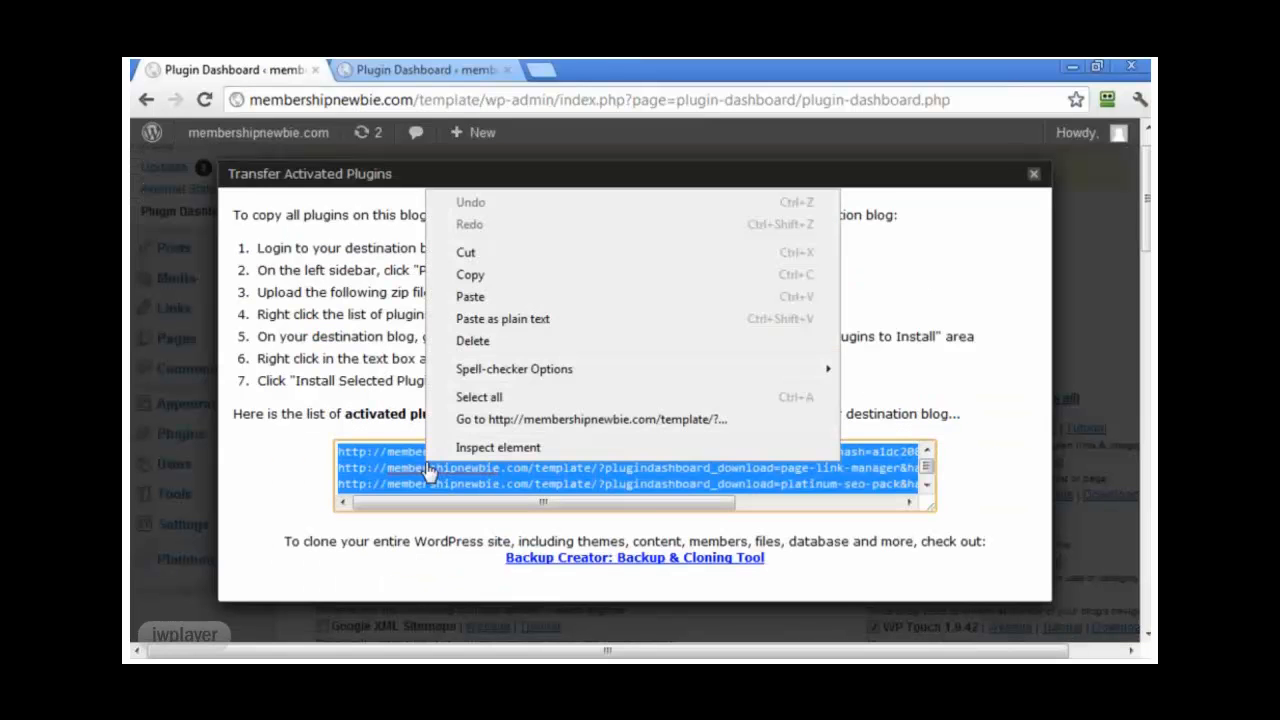
pyautogui.click(488, 282)
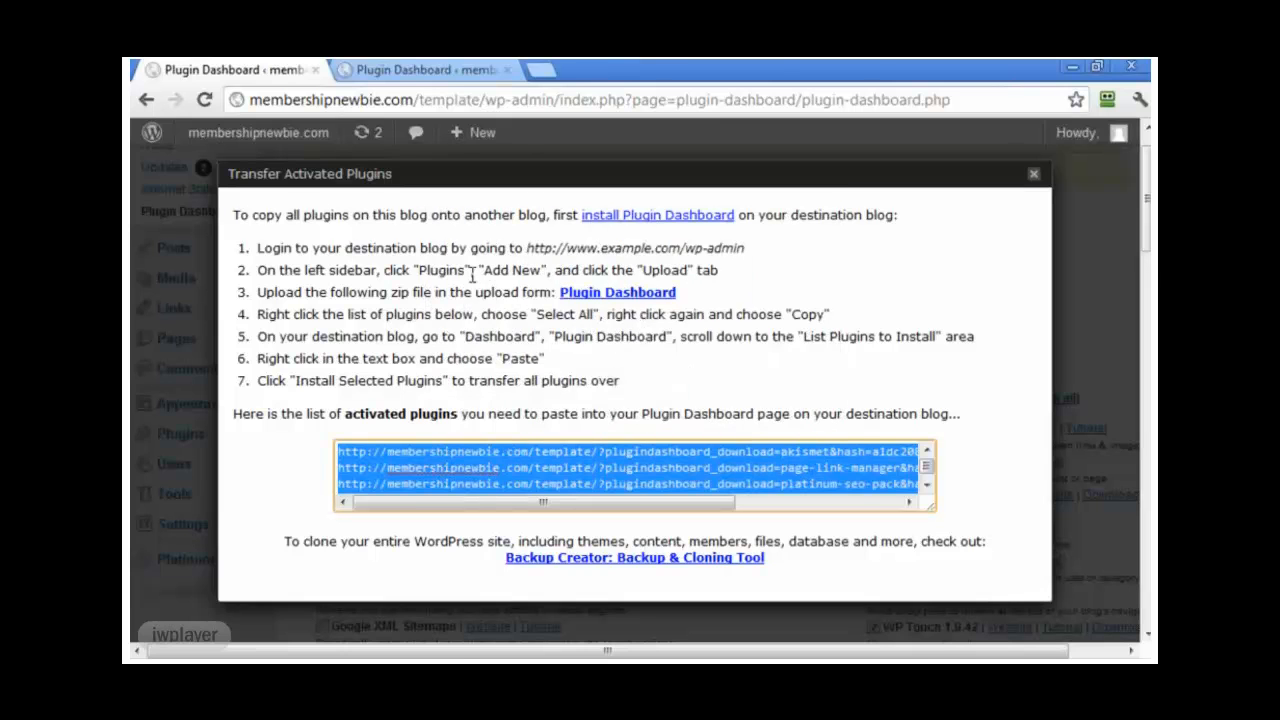
pyautogui.click(452, 72)
pyautogui.moveTo(440, 100); pyautogui.dragTo(248, 100)
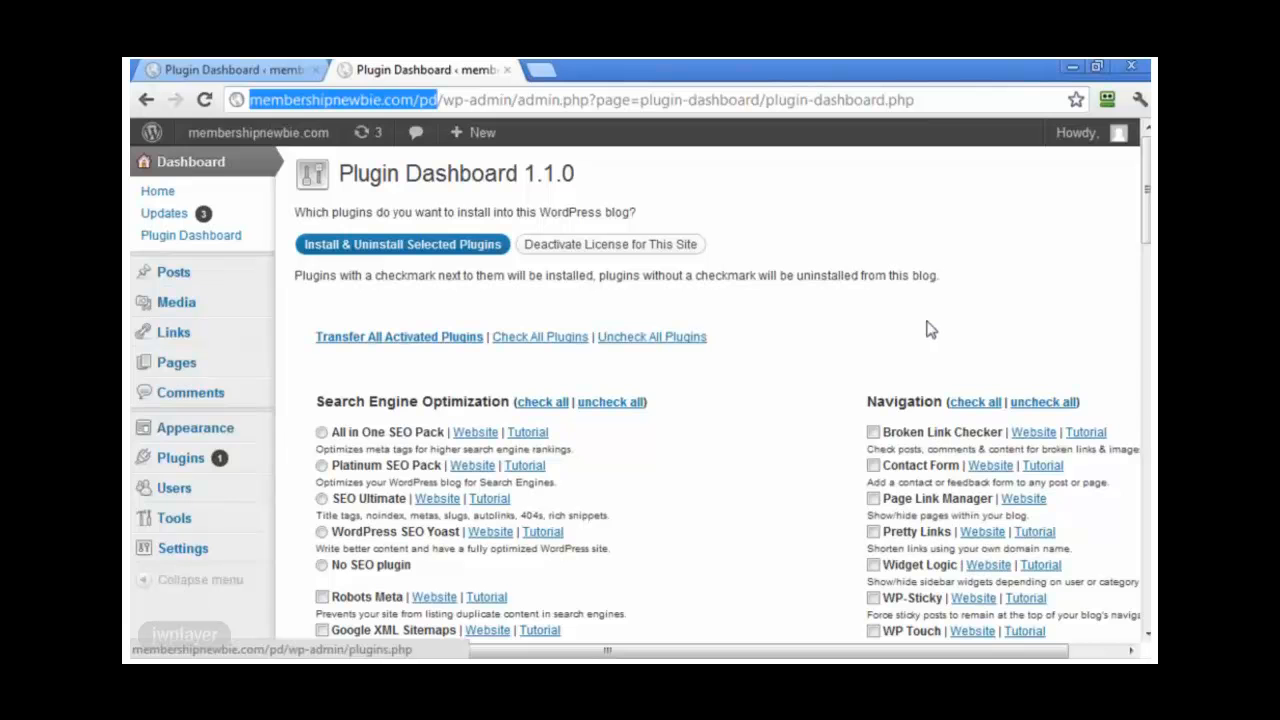
# Step: Paste the nine copied plugin download links into the List Plugins to Install box
pyautogui.scroll(-5, 857, 470)
pyautogui.scroll(-12, 857, 462)
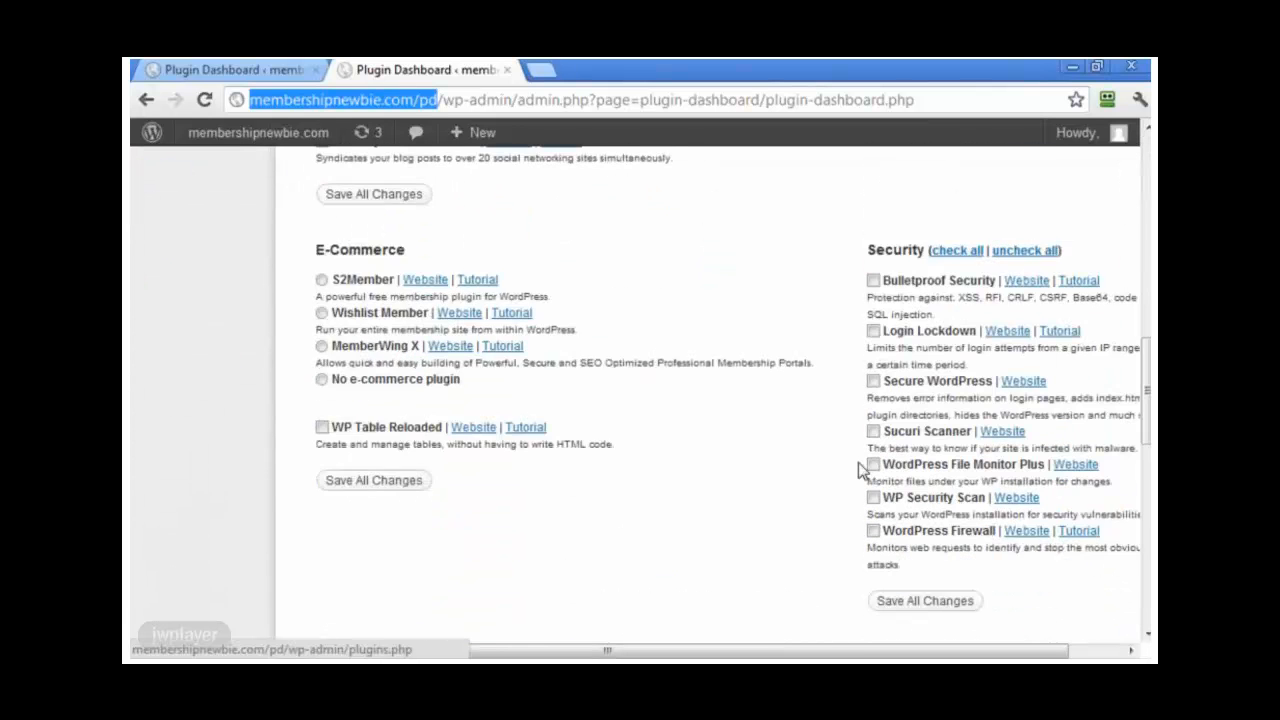
pyautogui.scroll(-1, 687, 508)
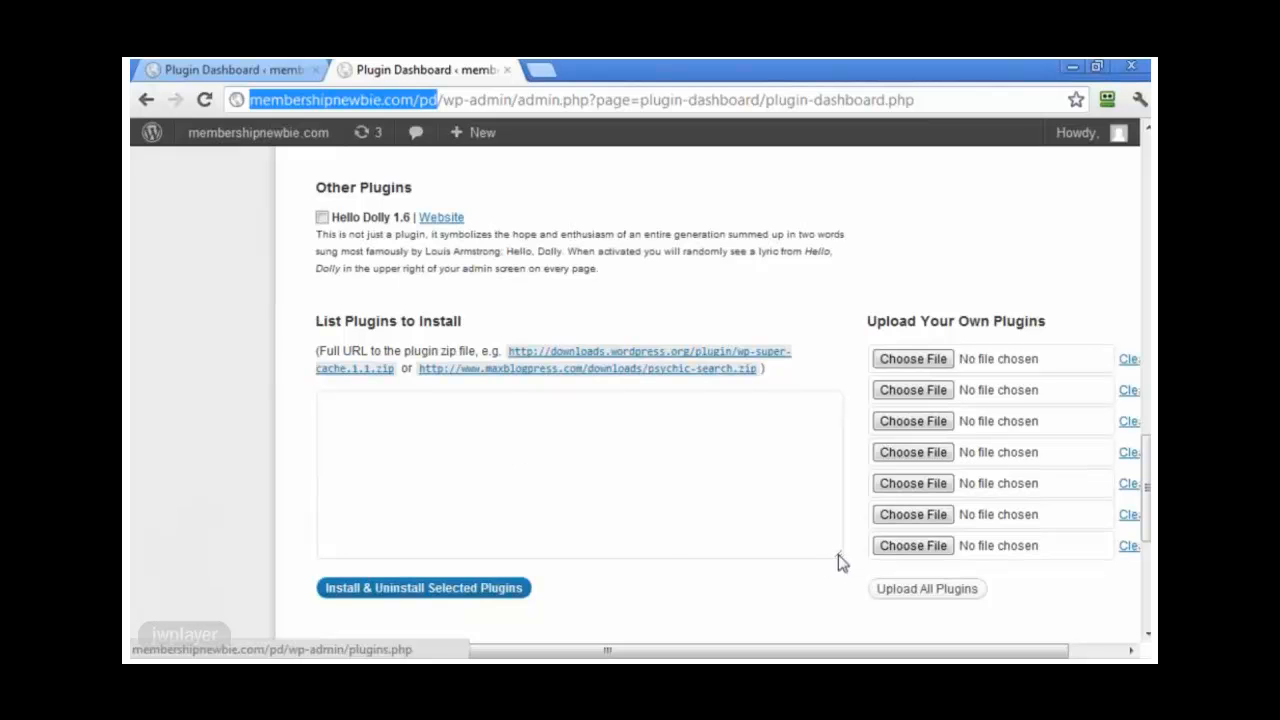
pyautogui.click(375, 422)
pyautogui.rightClick(375, 422)
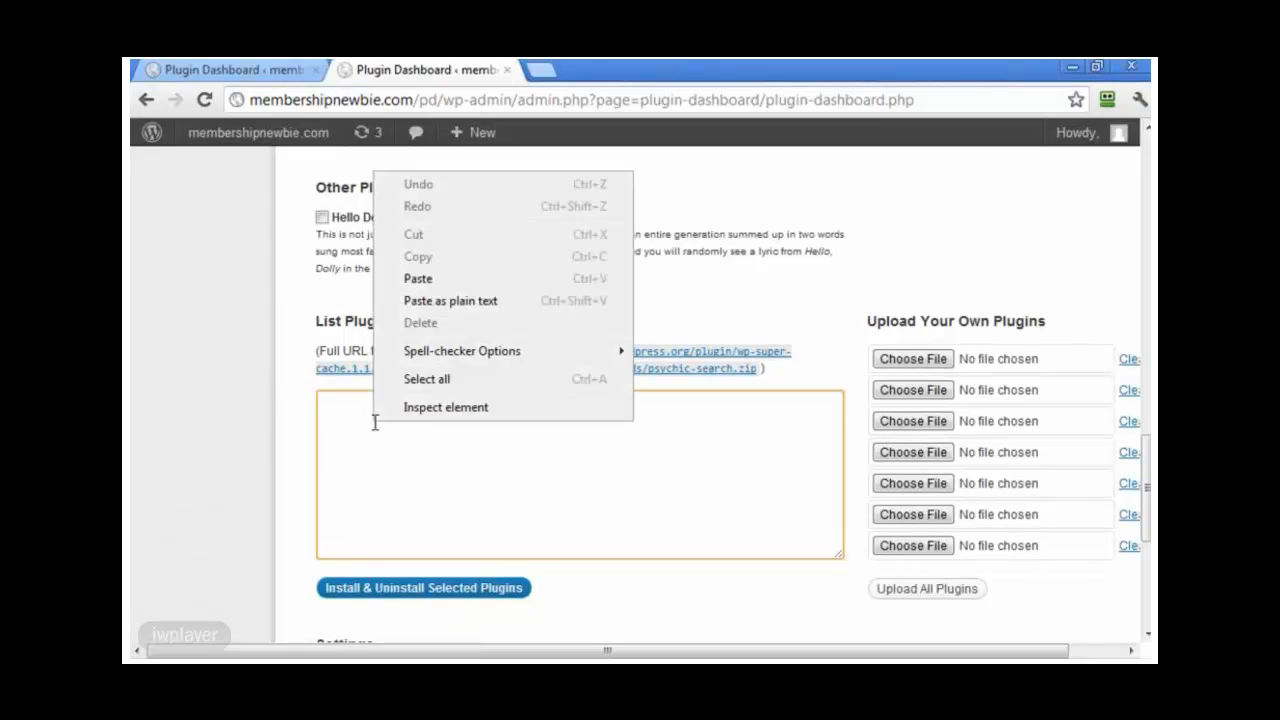
pyautogui.click(430, 281)
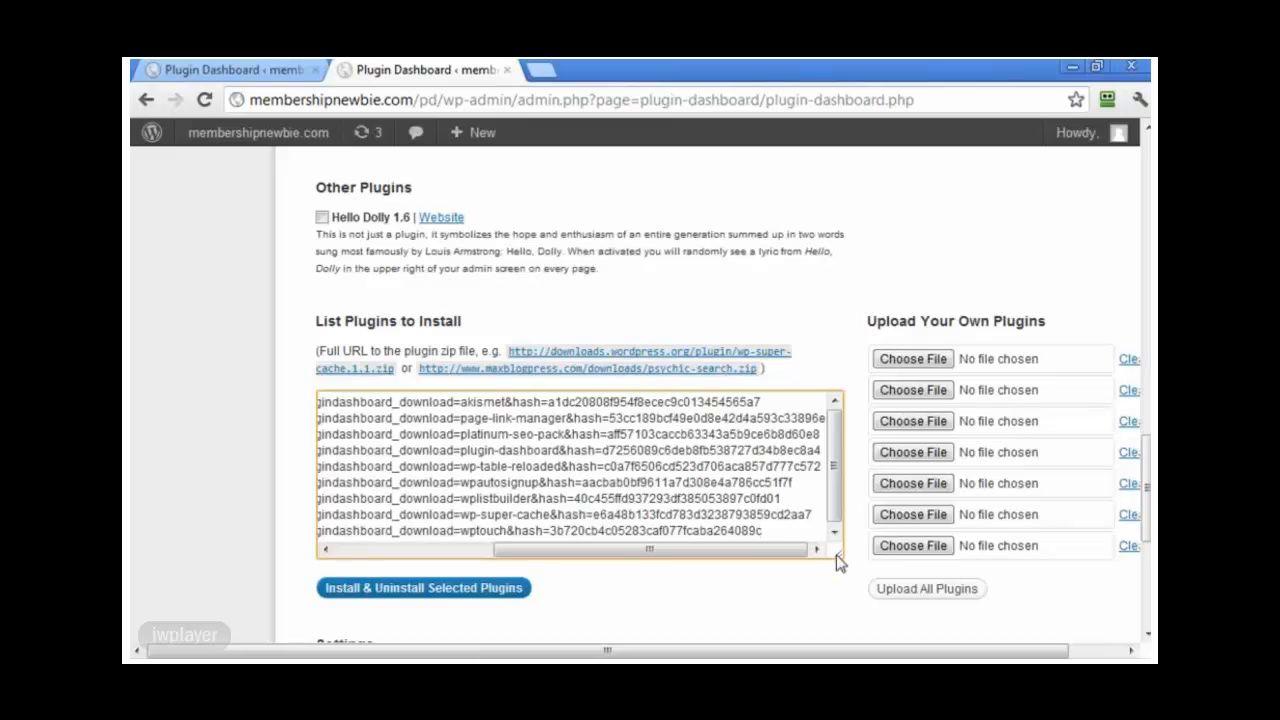
pyautogui.moveTo(805, 549); pyautogui.dragTo(645, 549)
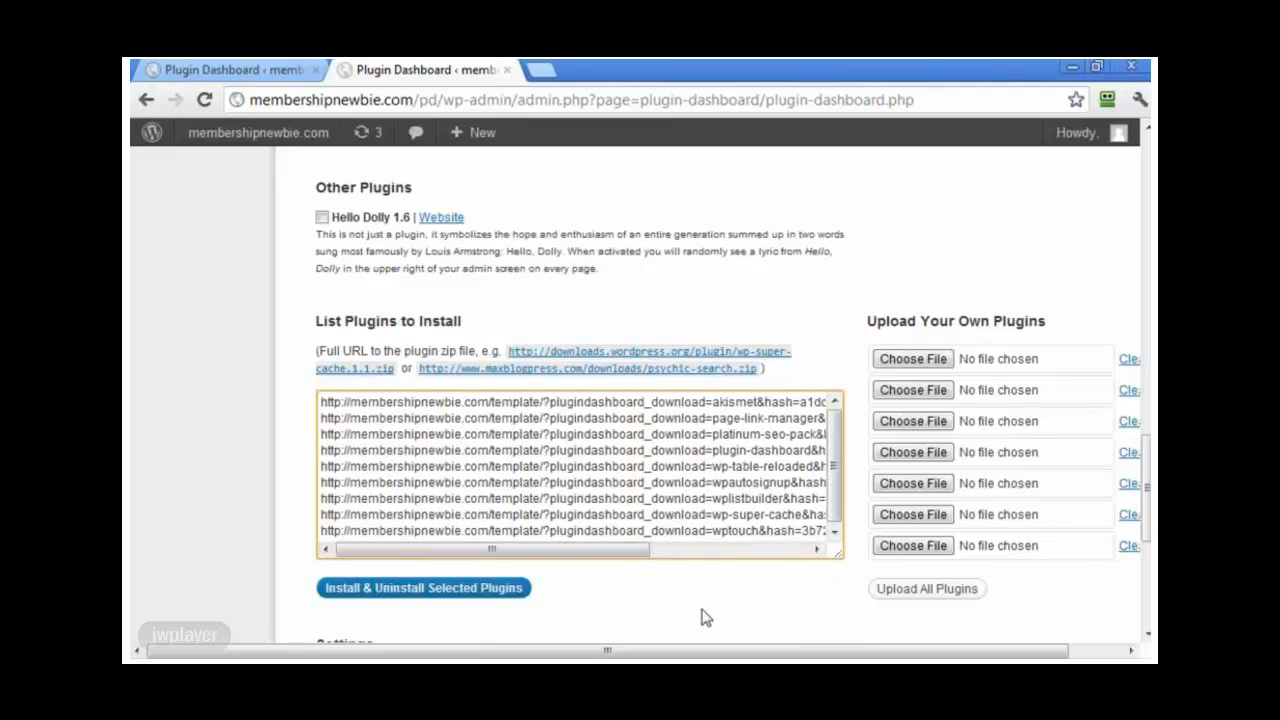
pyautogui.scroll(-3, 705, 617)
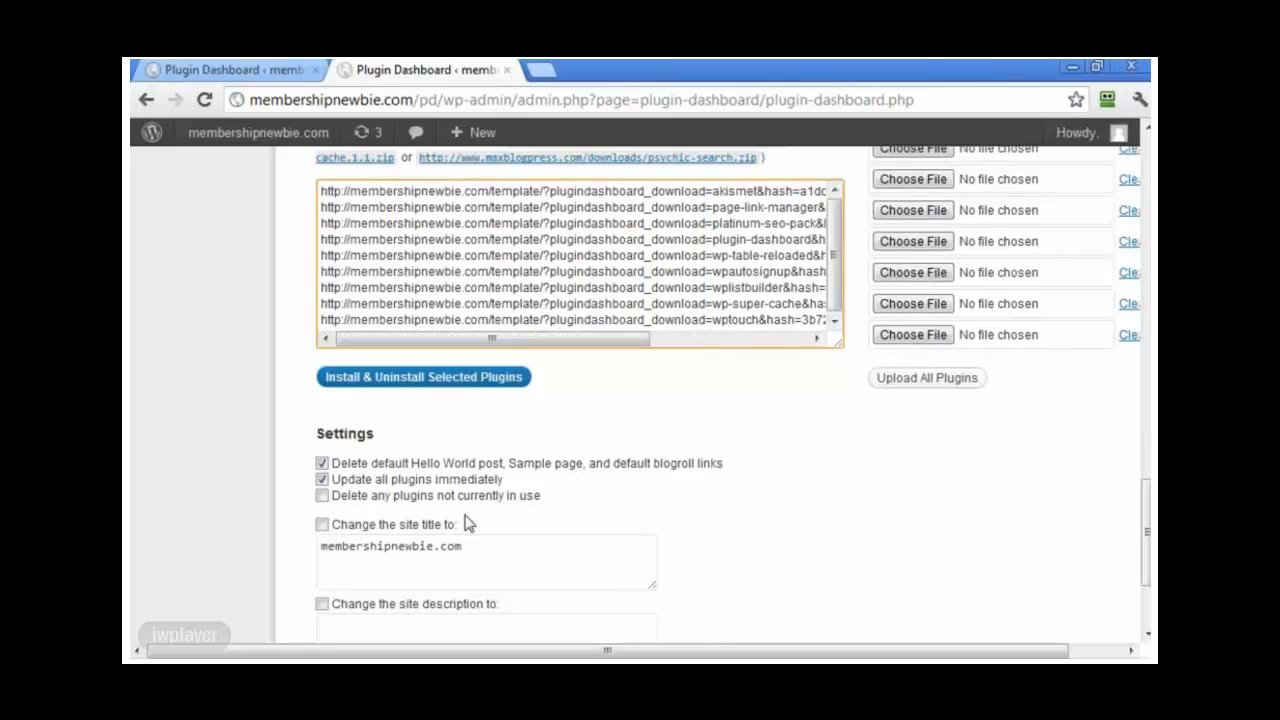
# Step: Enable deleting unused plugins and change the site title to 'Plugin Dashboard'
pyautogui.click(322, 497)
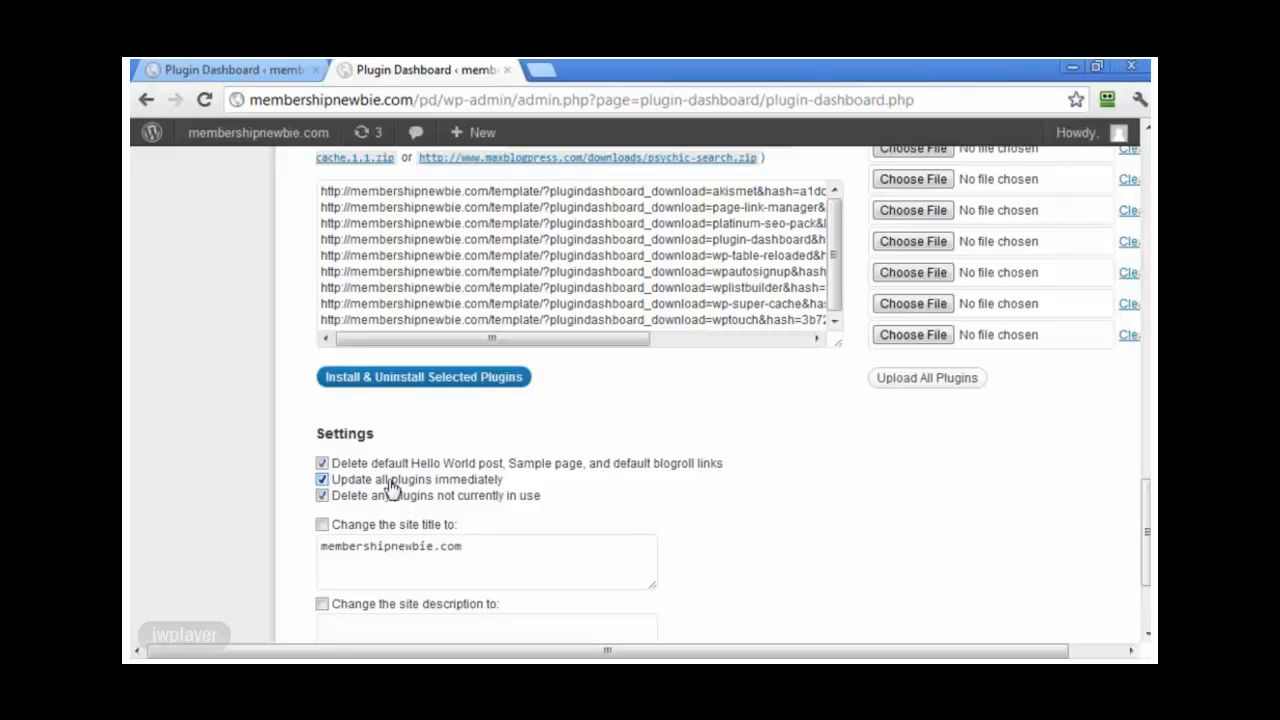
pyautogui.scroll(-1, 788, 538)
pyautogui.scroll(-3, 788, 540)
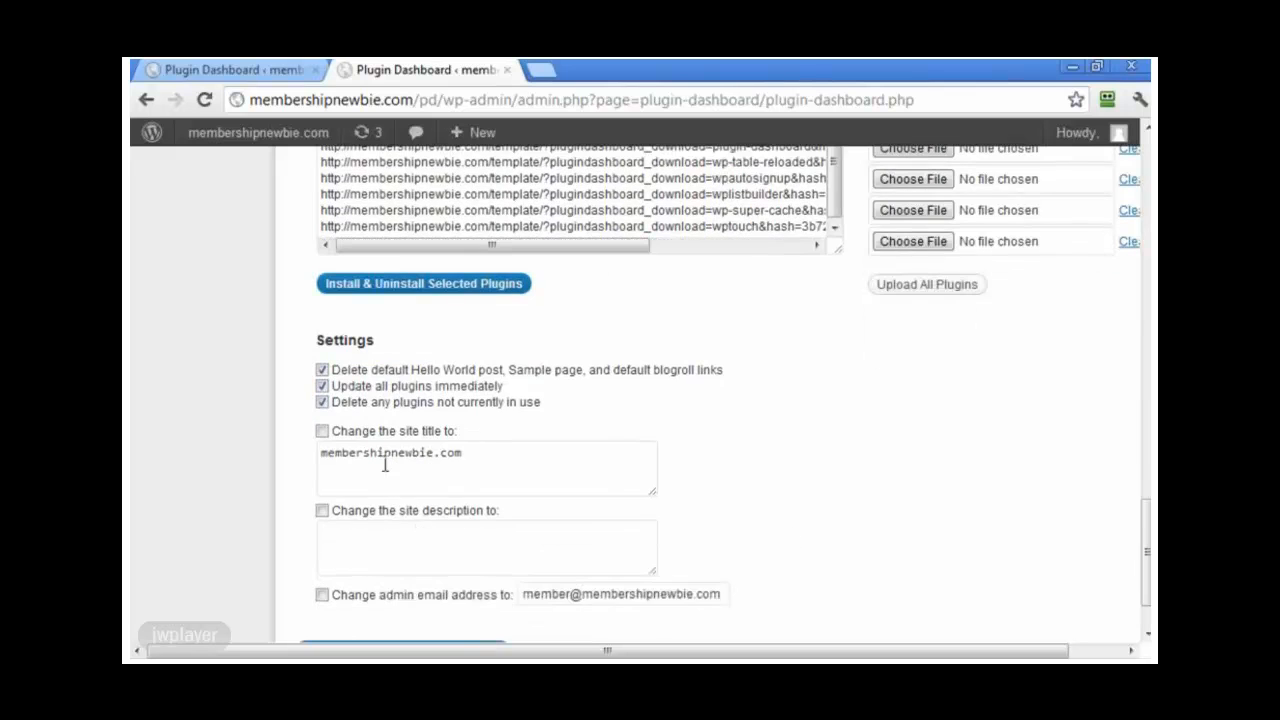
pyautogui.click(323, 433)
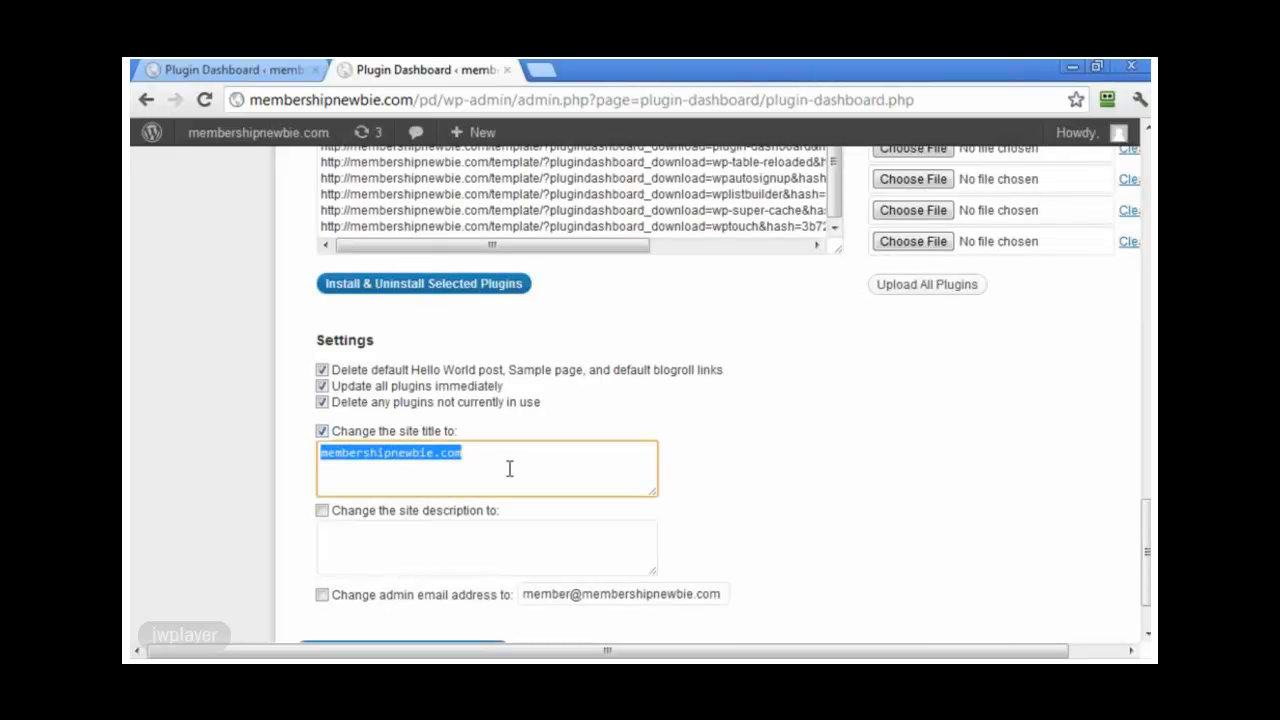
pyautogui.write('Pl')
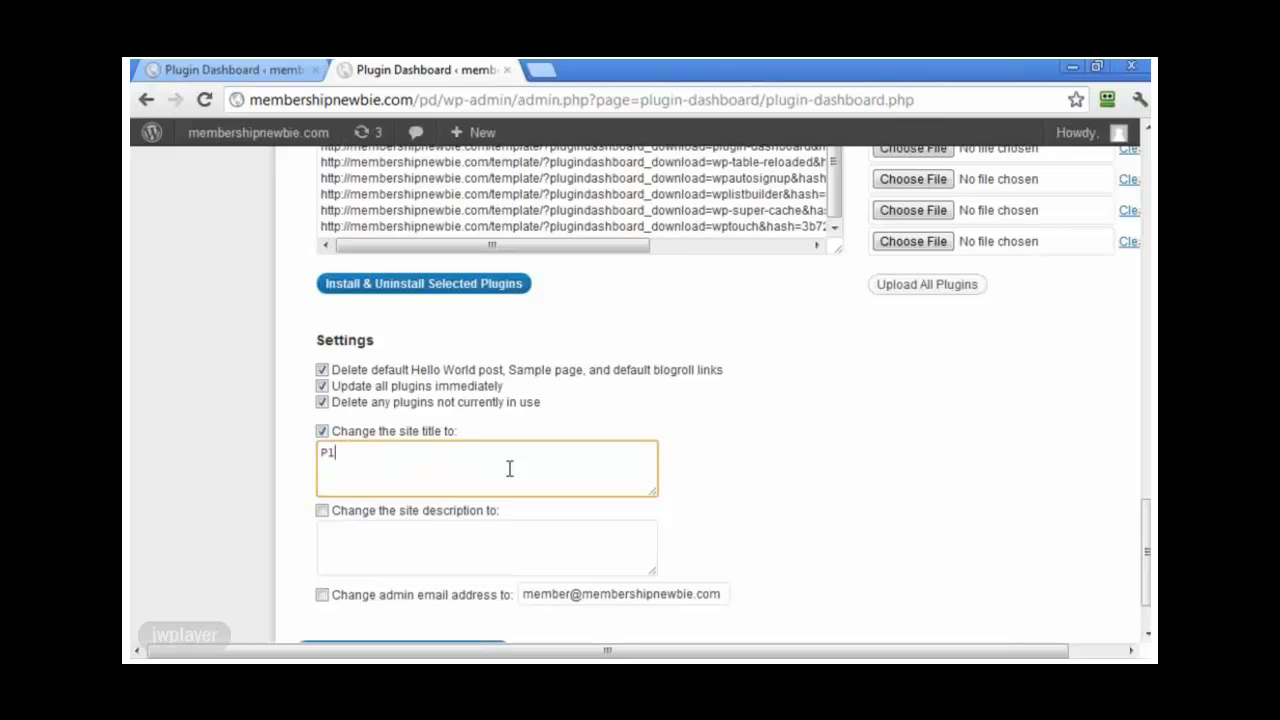
pyautogui.write('ugin Dashboard')
# Step: Set the site description to 'Get Plugin Dashboard' and run Install & Uninstall Selected Plugins
pyautogui.click(503, 534)
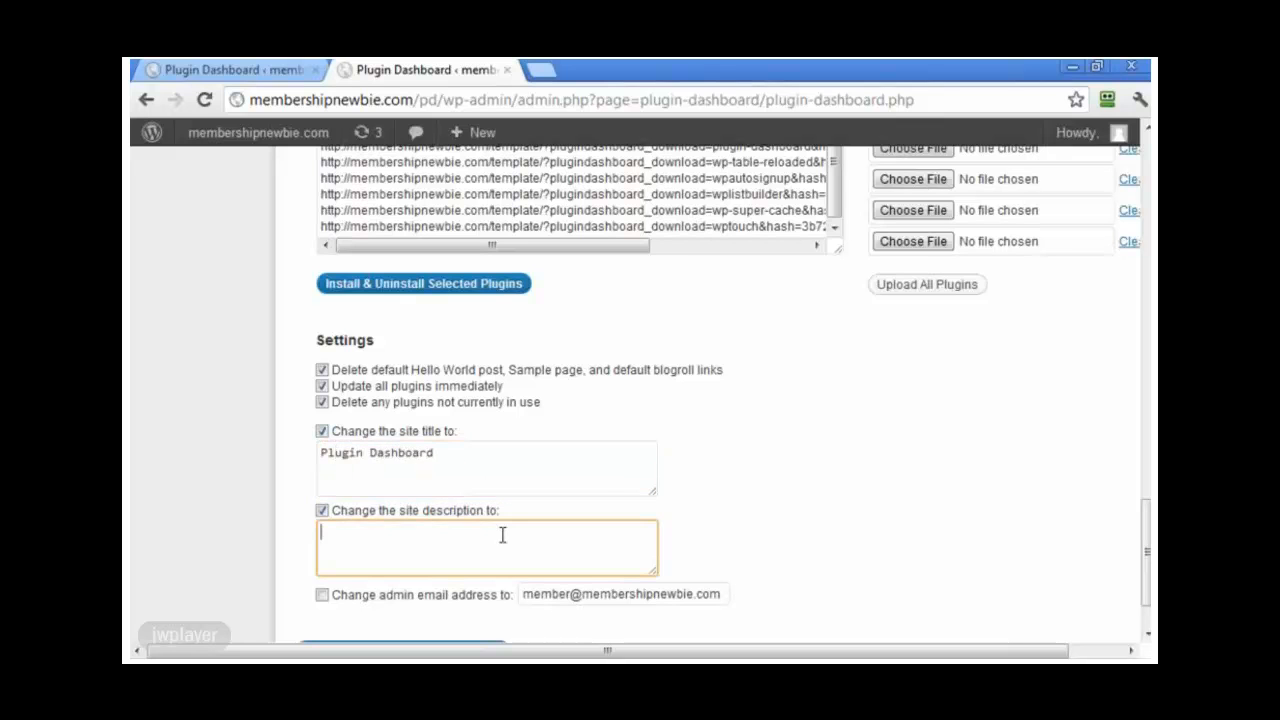
pyautogui.write('Get Plugin Dashboard')
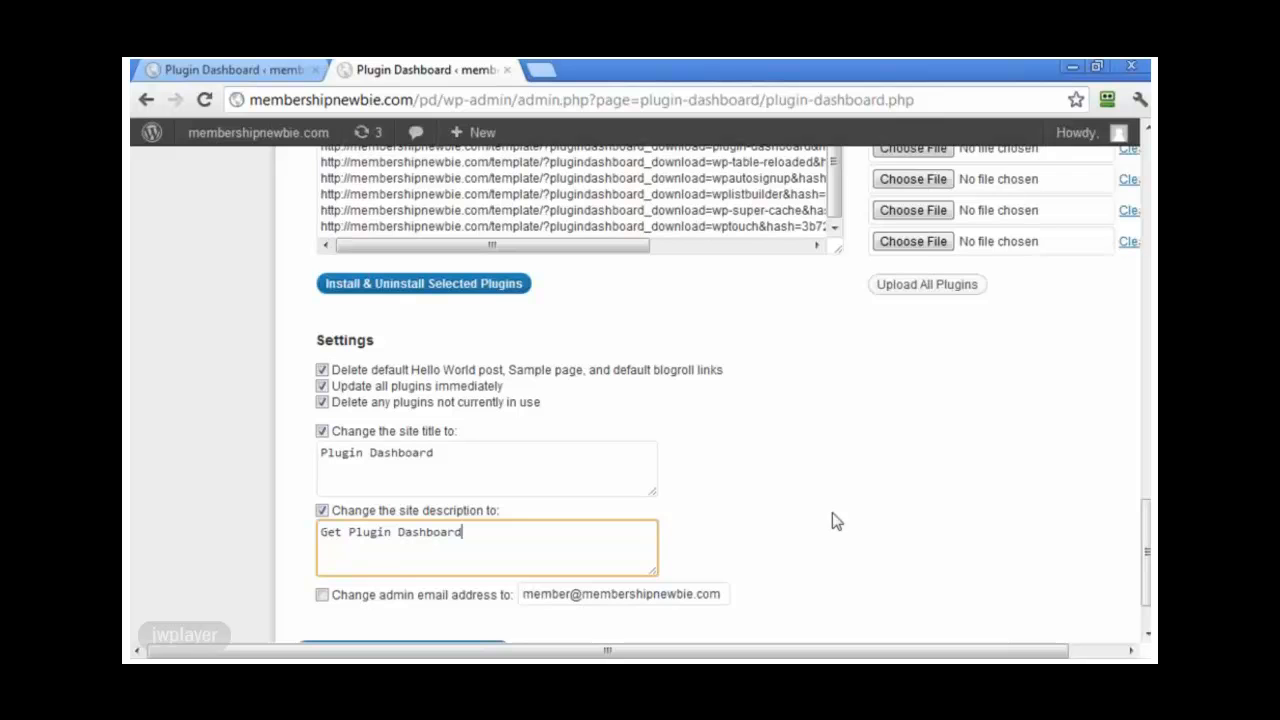
pyautogui.scroll(3, 837, 517)
pyautogui.scroll(-5, 847, 535)
pyautogui.click(463, 566)
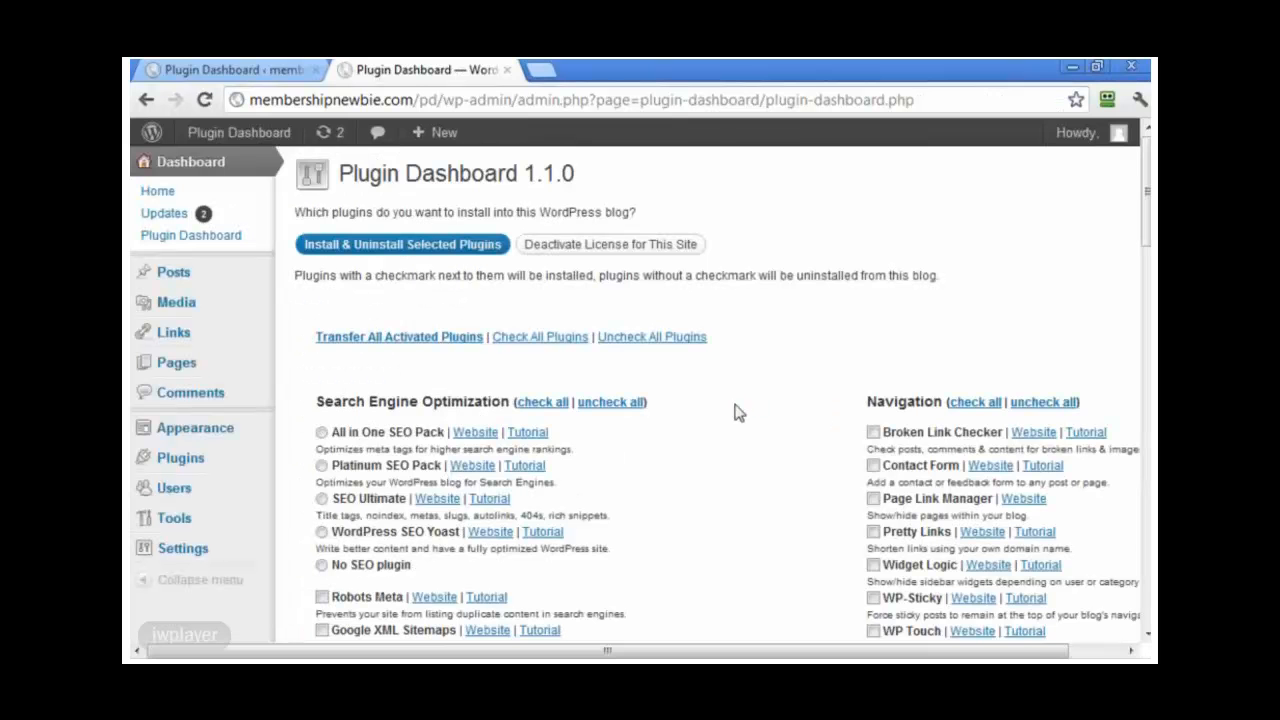
# Step: Review the install results, then check the Plugins, Comments and Manage Themes pages
pyautogui.scroll(-5, 737, 412)
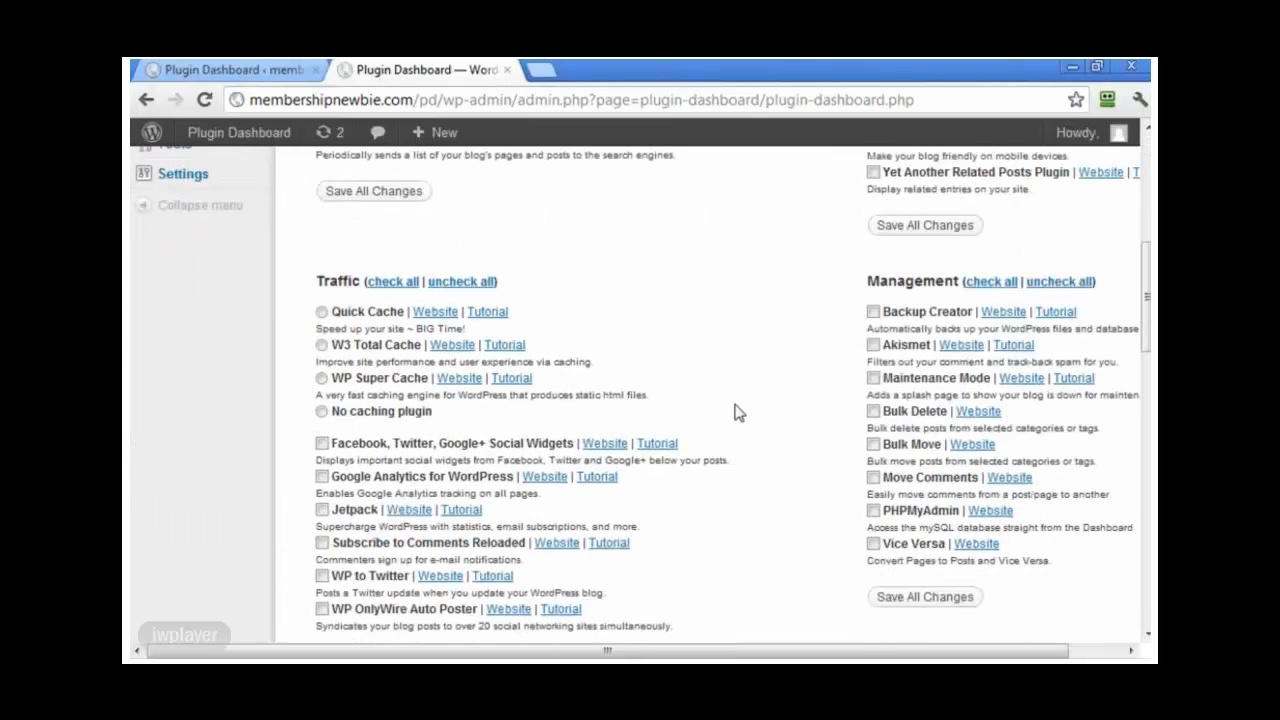
pyautogui.scroll(-8, 737, 412)
pyautogui.scroll(7, 737, 412)
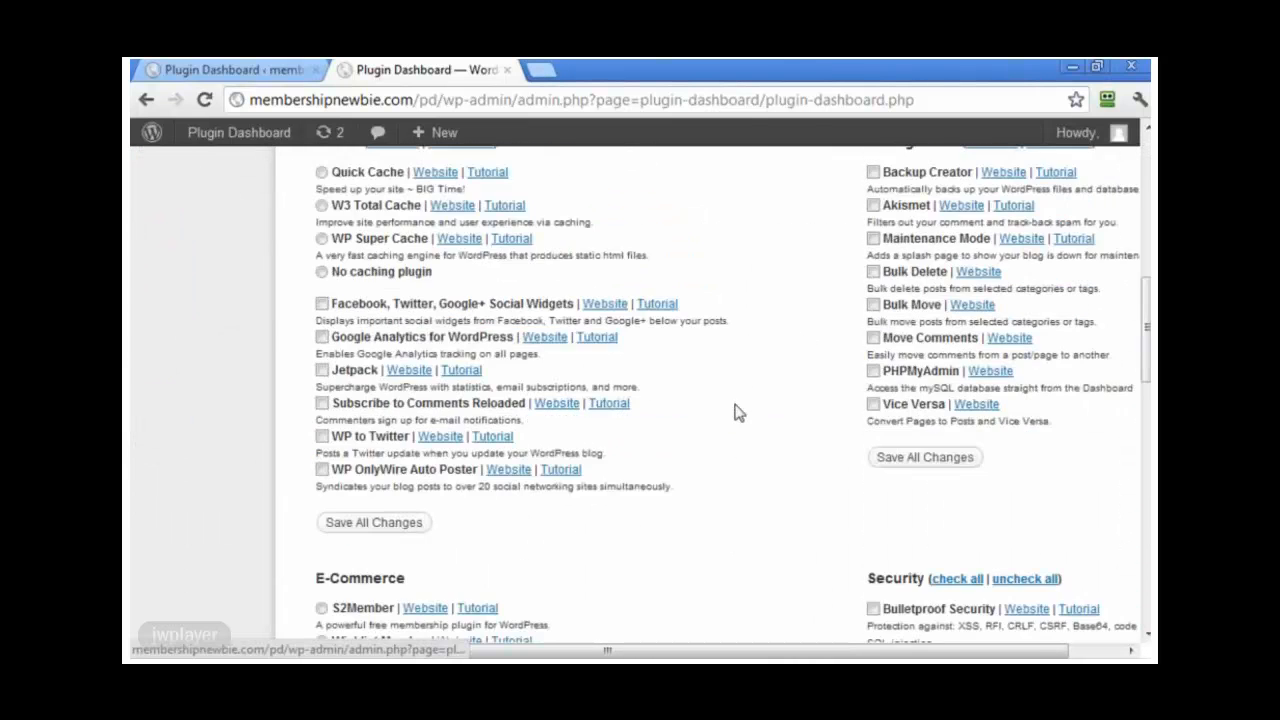
pyautogui.scroll(5, 737, 412)
pyautogui.click(180, 335)
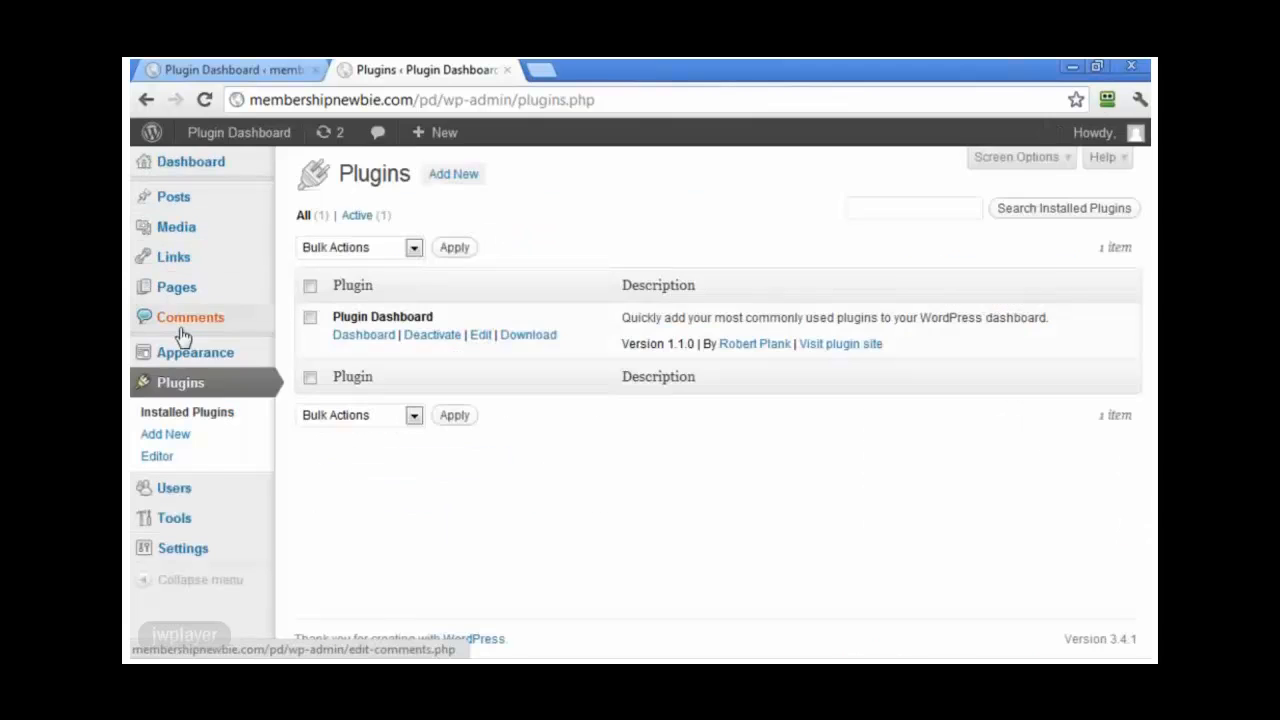
pyautogui.click(182, 330)
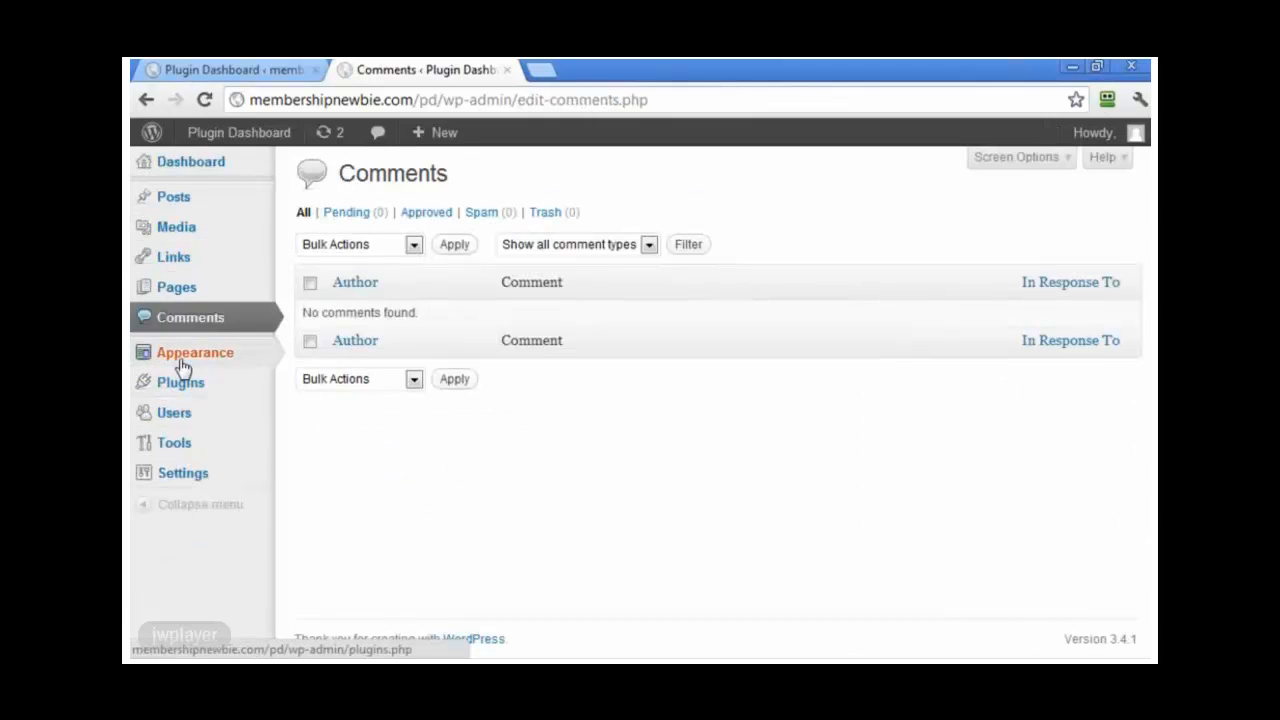
pyautogui.click(182, 366)
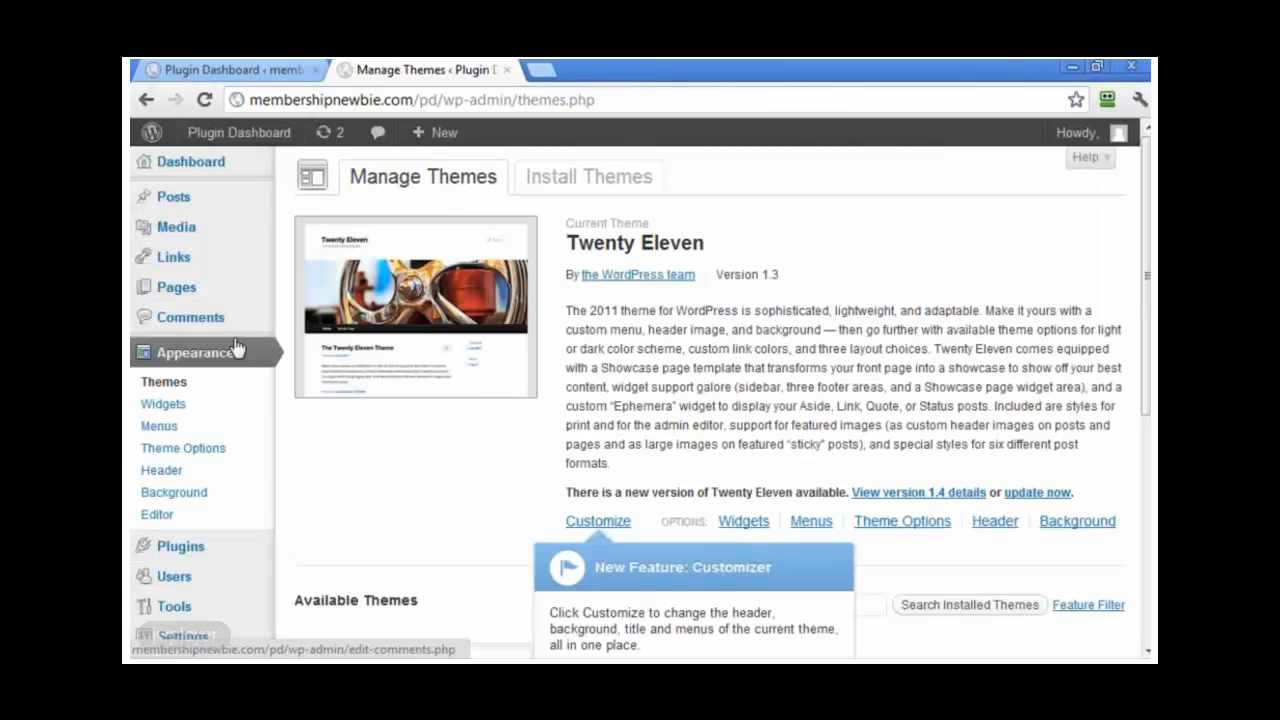
# Step: Reopen the Plugin Dashboard page and paste the copied plugin URLs into the install list
pyautogui.moveTo(171, 166)
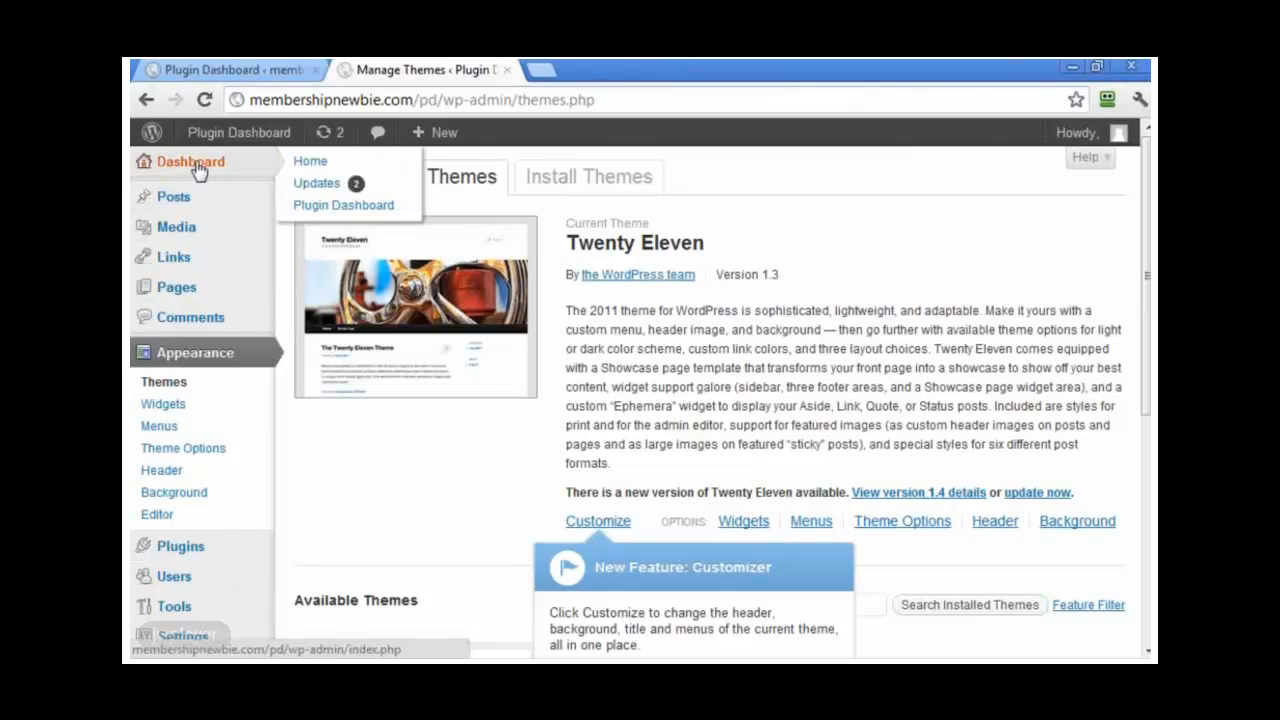
pyautogui.click(323, 204)
pyautogui.scroll(-5, 715, 390)
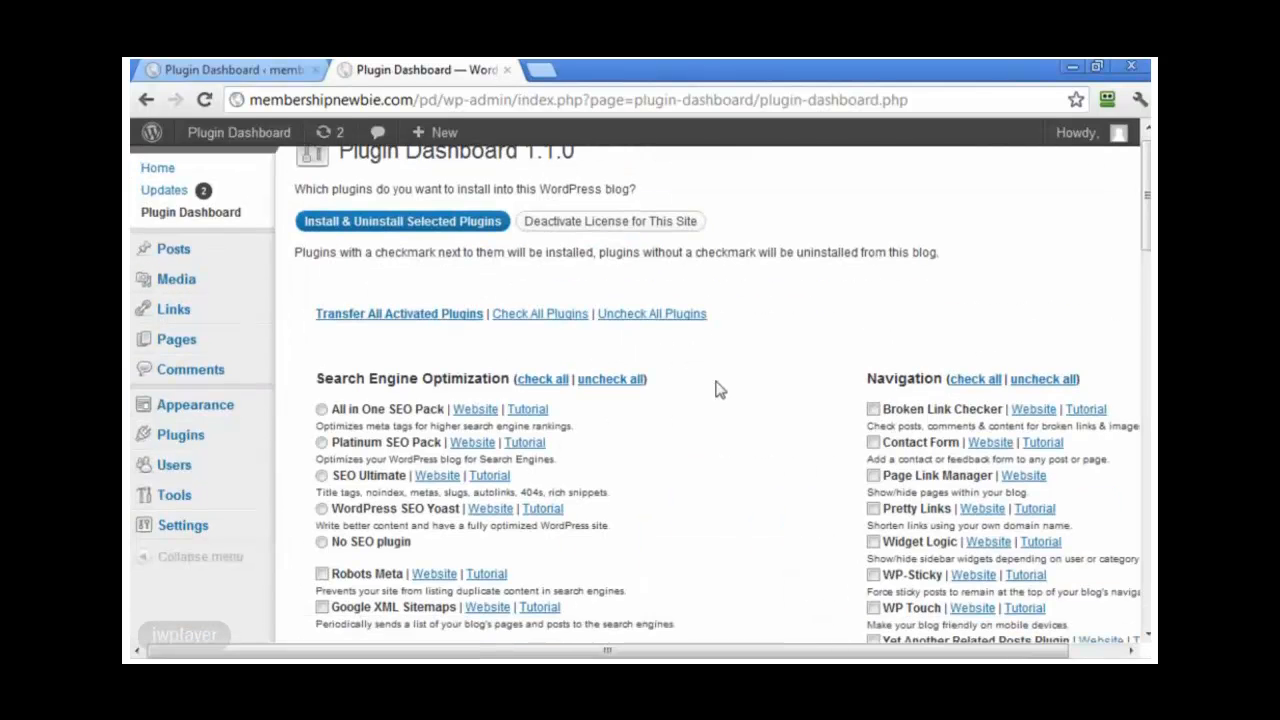
pyautogui.scroll(-5, 715, 395)
pyautogui.rightClick(371, 530)
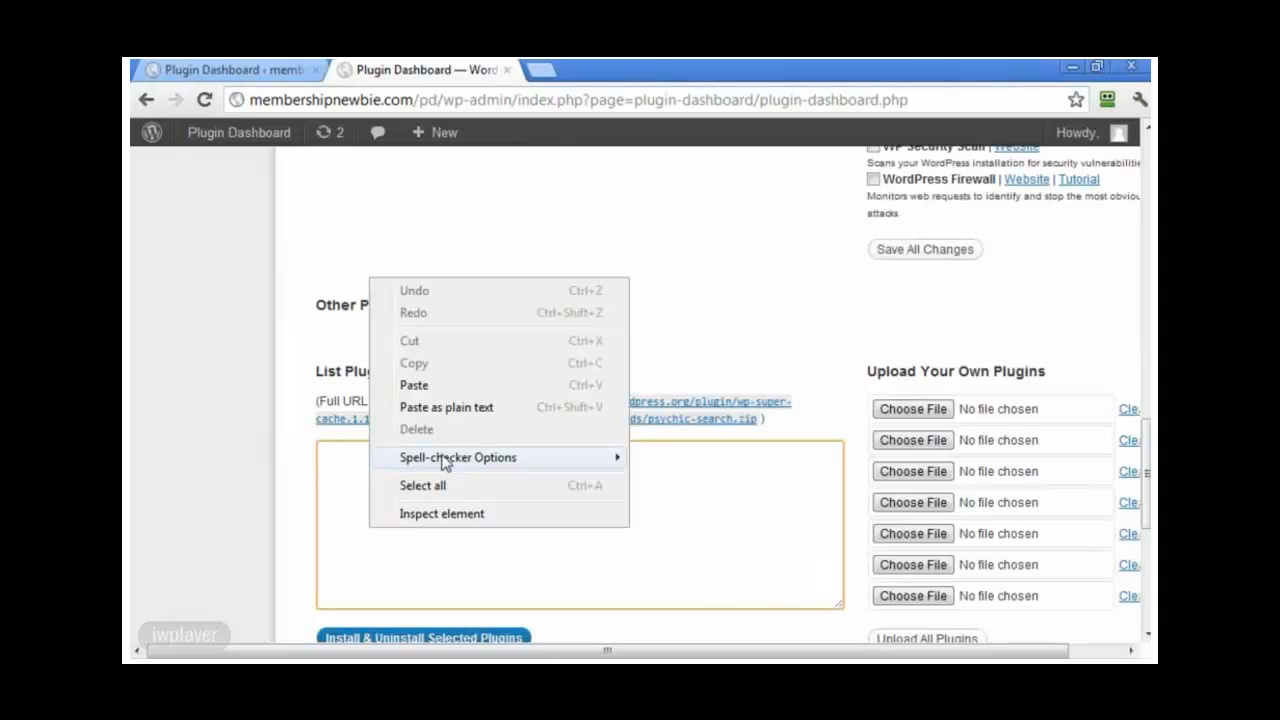
pyautogui.click(446, 405)
# Step: Install the pasted plugins and confirm nine active plugins, including Akismet and WP Autosignup
pyautogui.scroll(-3, 450, 380)
pyautogui.click(462, 313)
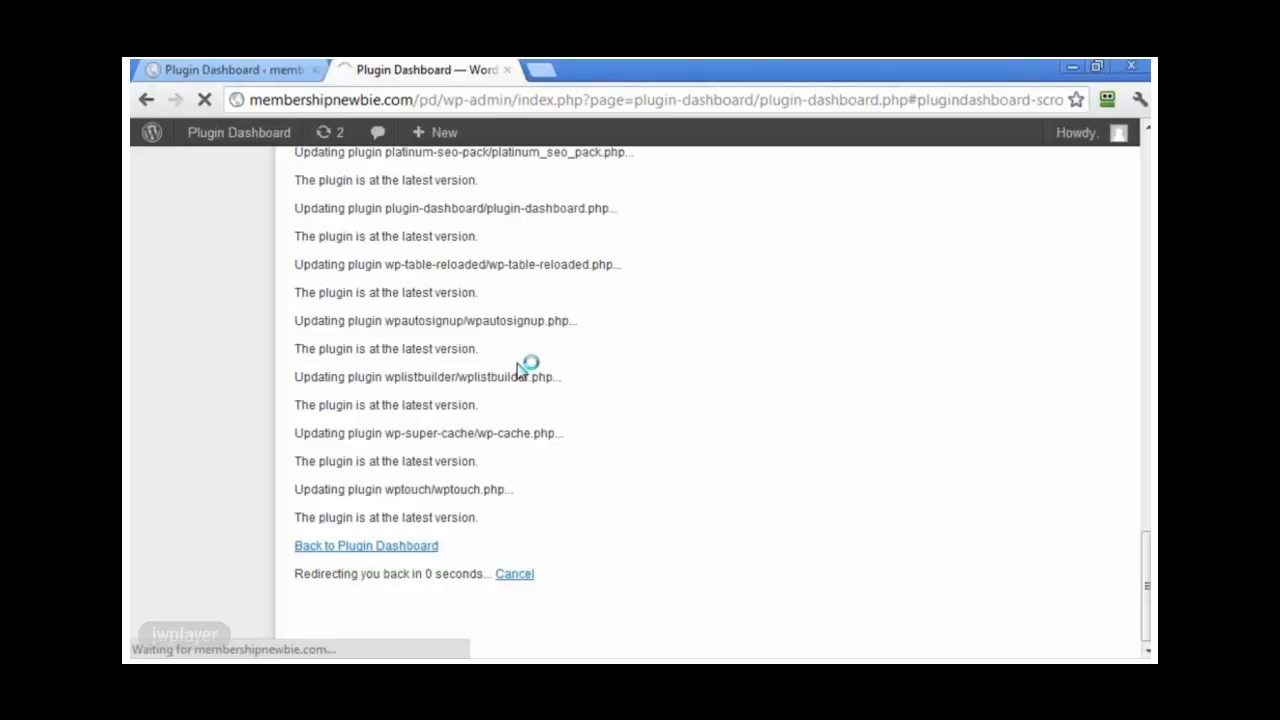
pyautogui.scroll(-10, 755, 463)
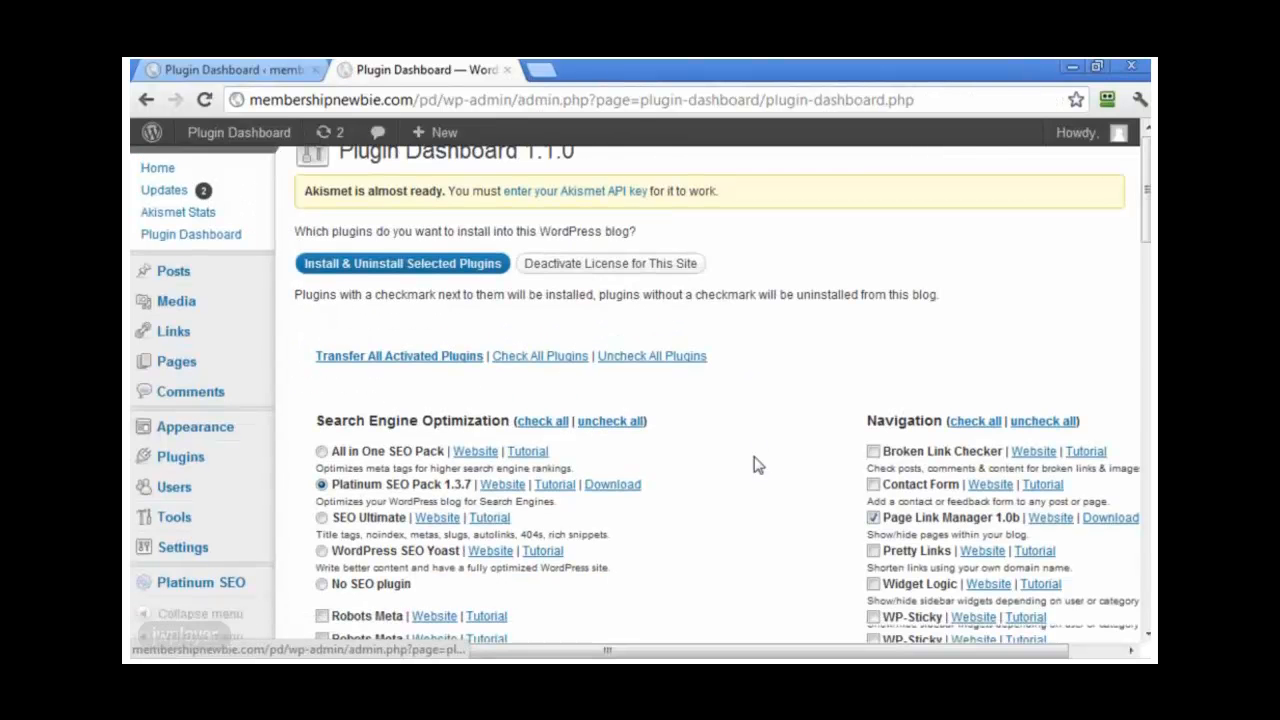
pyautogui.scroll(-8, 760, 470)
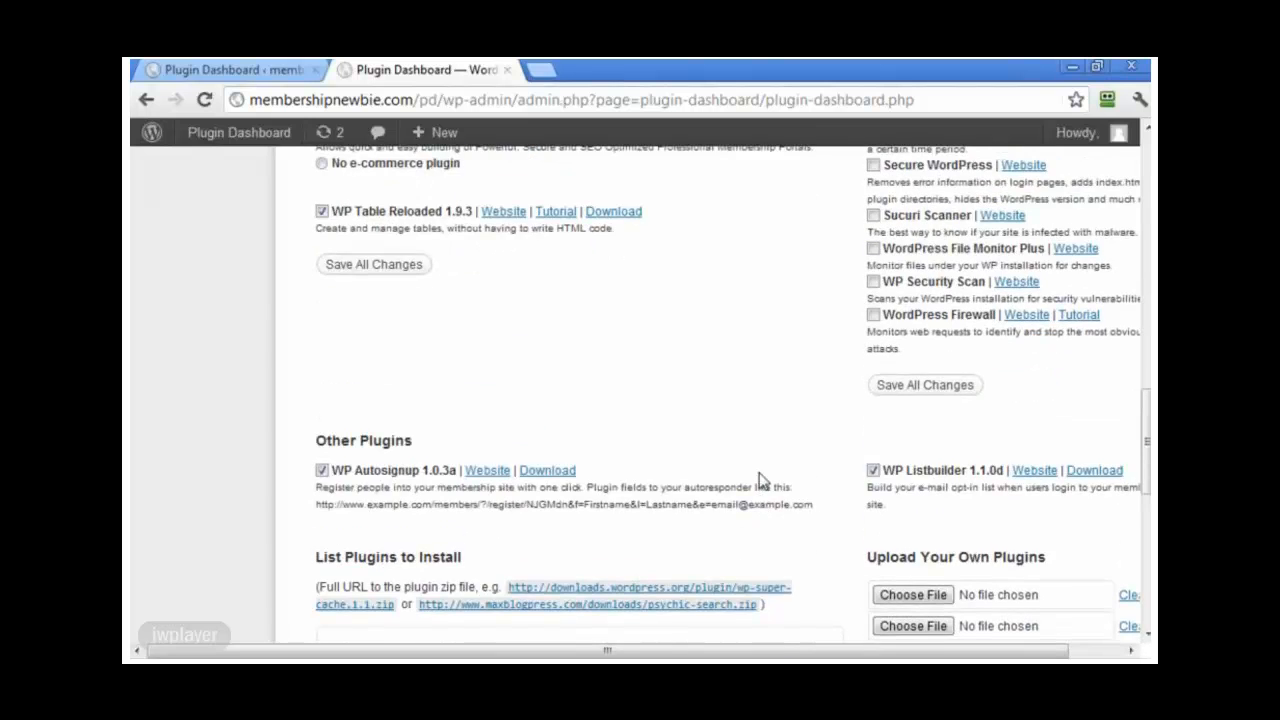
pyautogui.scroll(15, 760, 480)
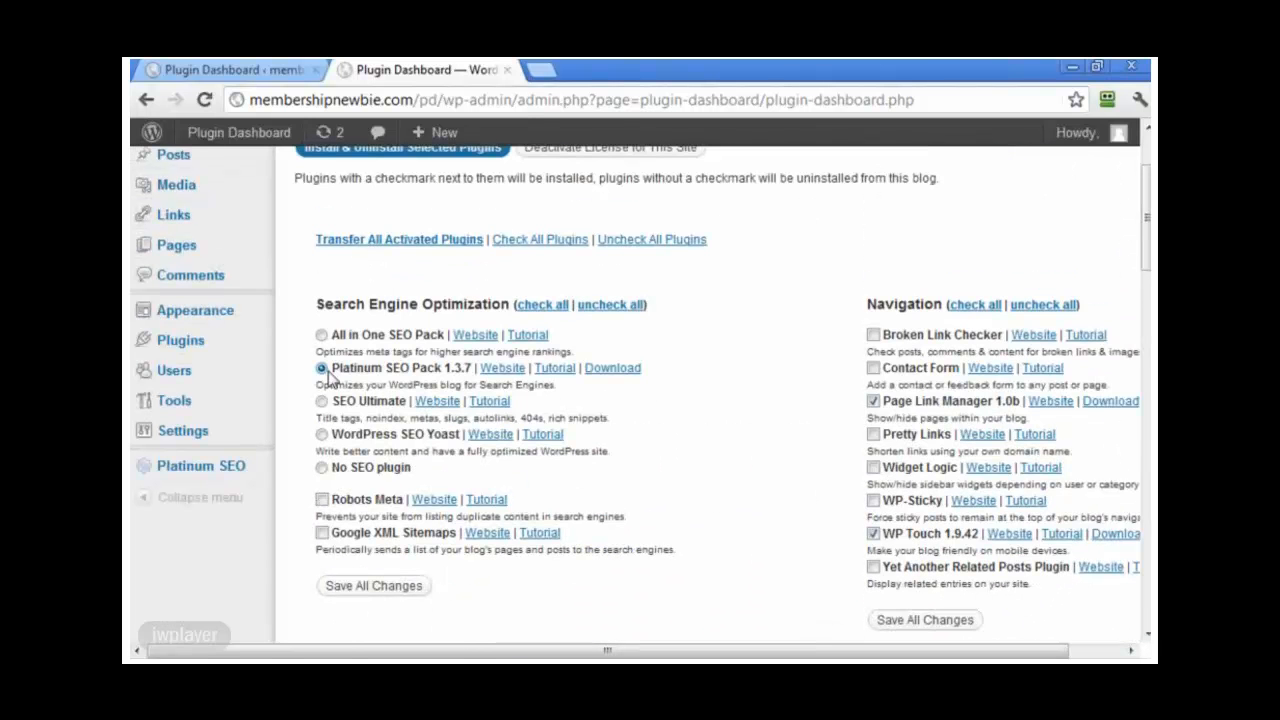
pyautogui.click(178, 339)
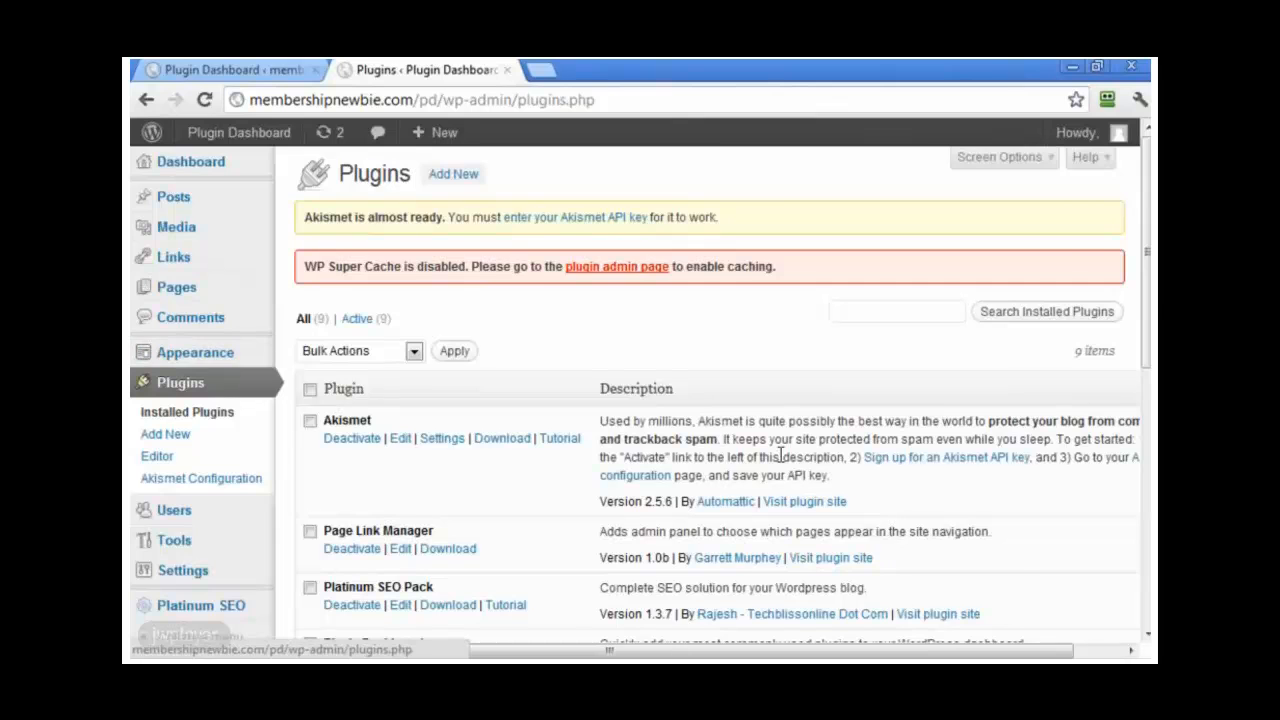
pyautogui.scroll(-3, 640, 400)
pyautogui.scroll(-2, 506, 346)
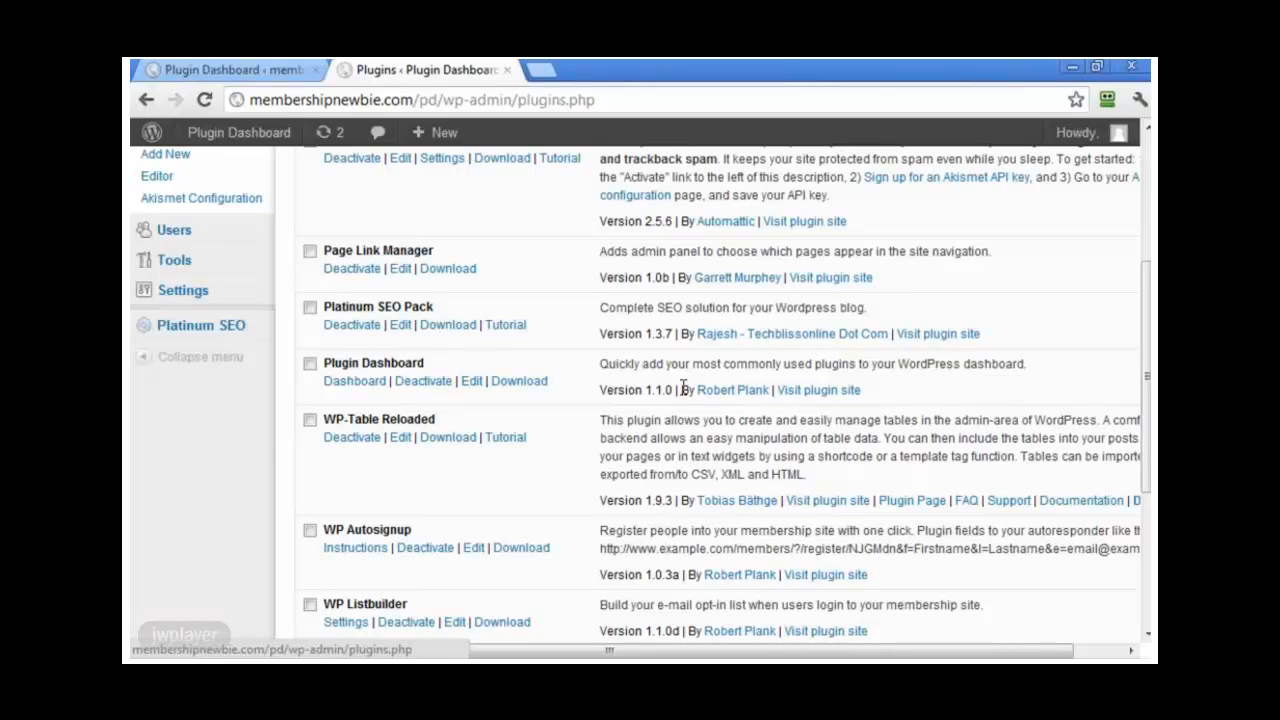
# Step: Return to the first blog's installed plugins and start adding a new plugin
pyautogui.click(256, 72)
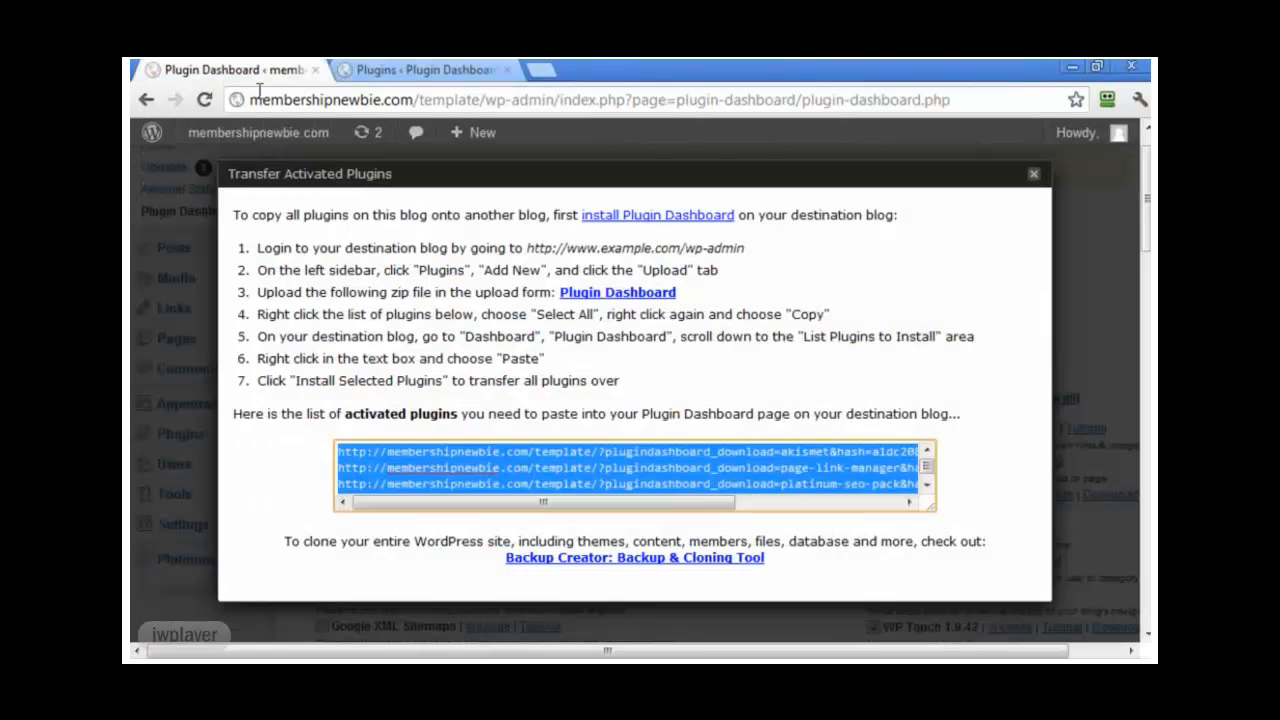
pyautogui.click(1034, 174)
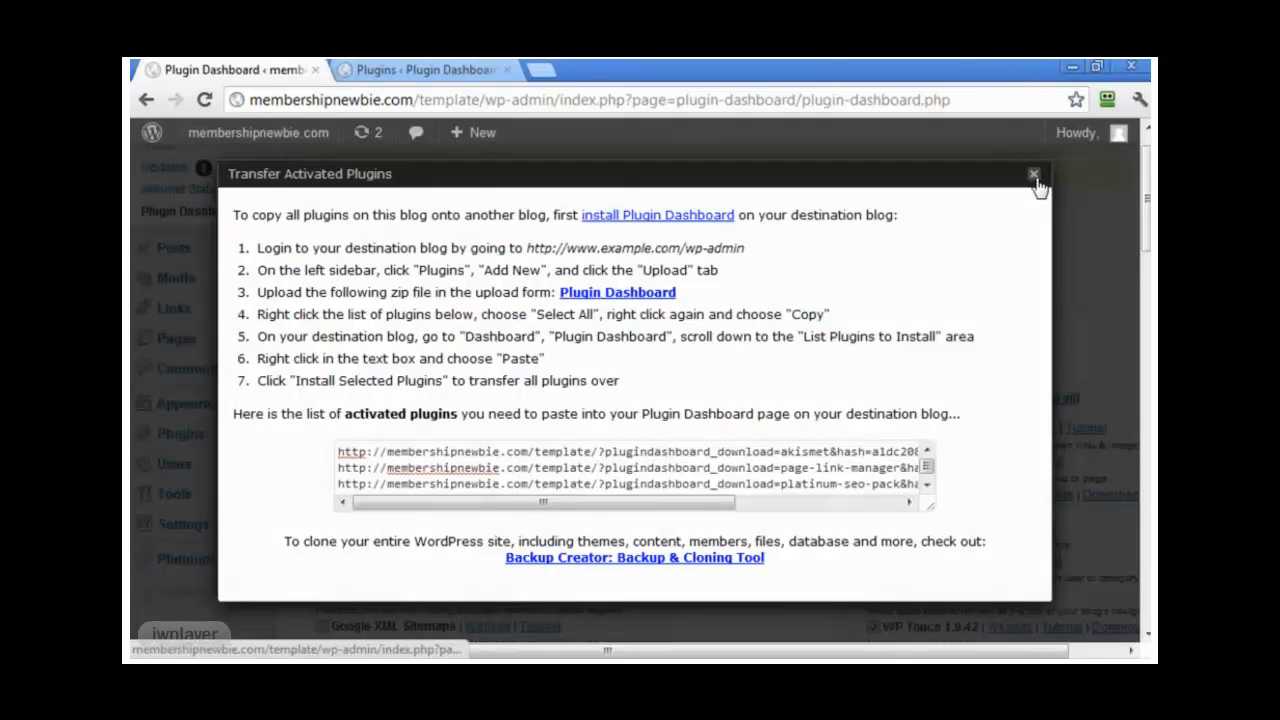
pyautogui.scroll(1, 655, 402)
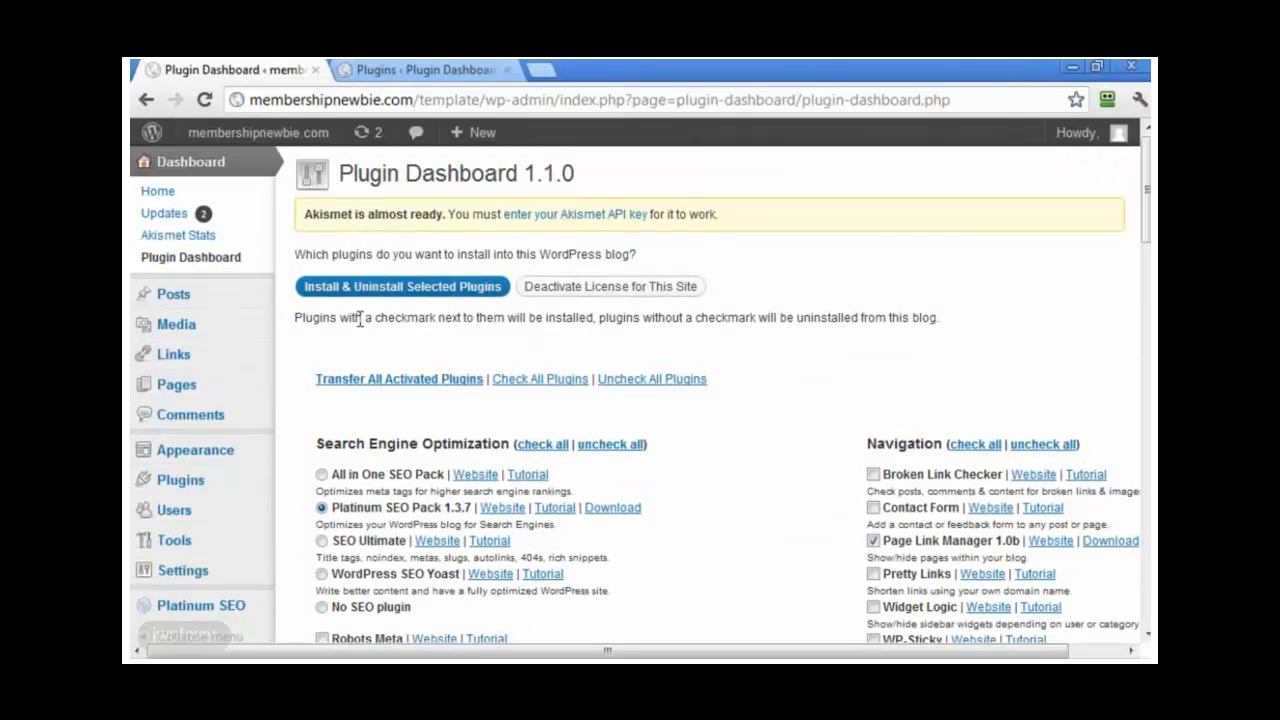
pyautogui.moveTo(220, 479)
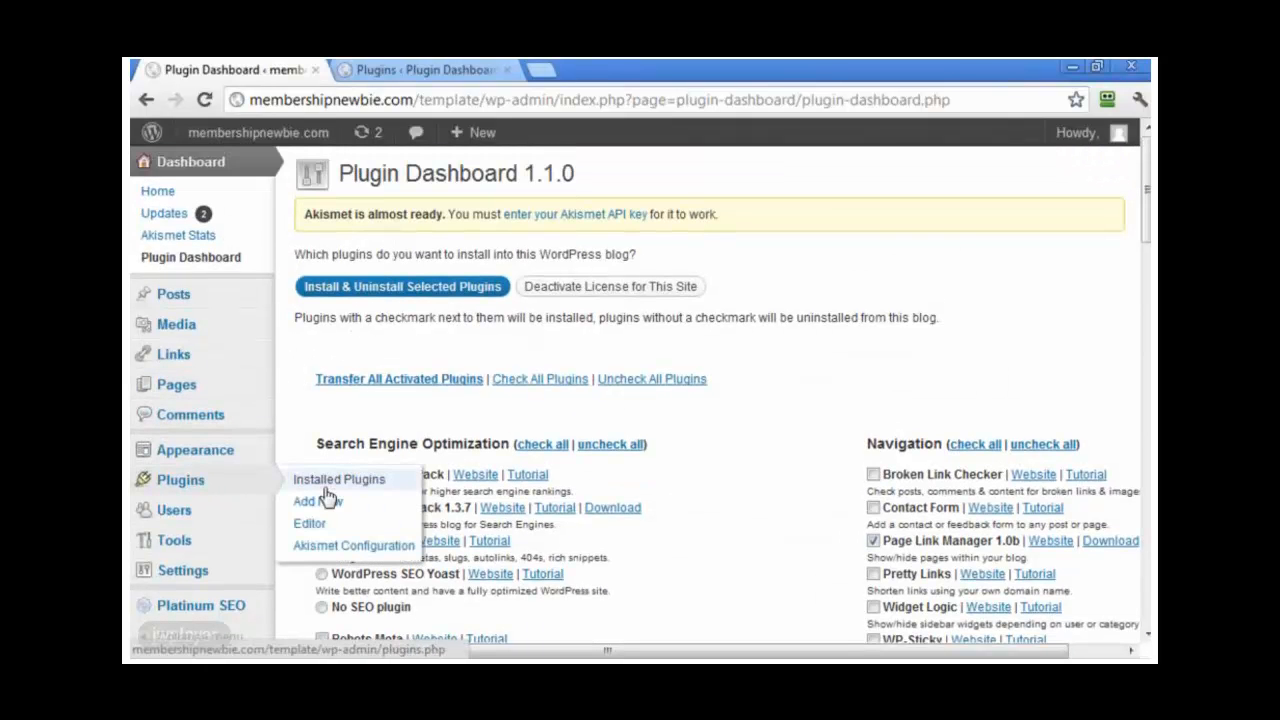
pyautogui.click(329, 482)
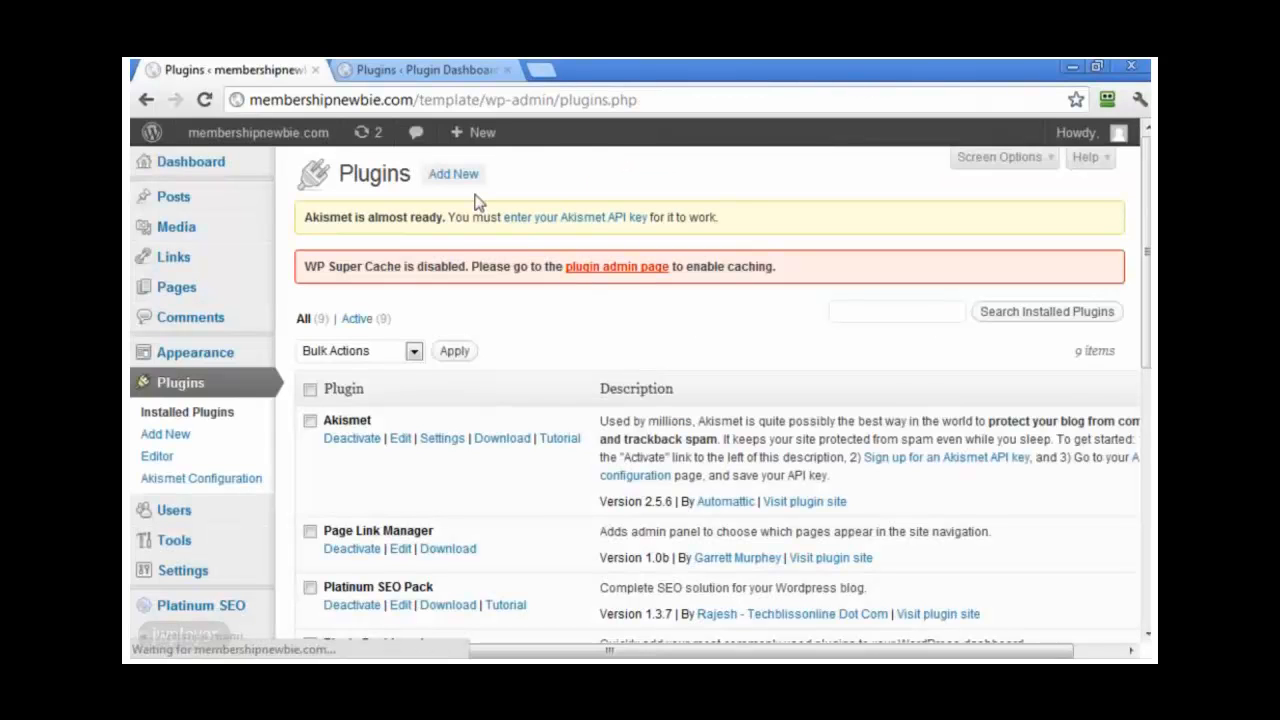
pyautogui.click(468, 177)
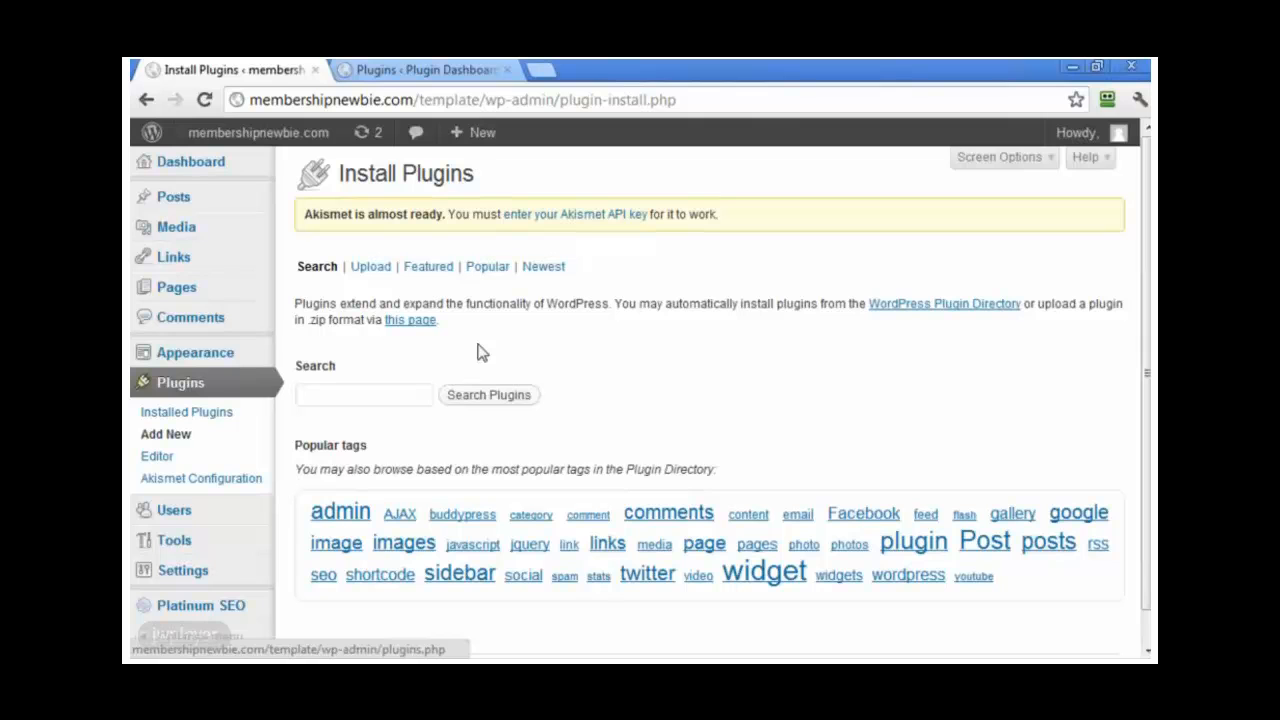
# Step: Search the plugin directory for 'contact'
pyautogui.click(393, 394)
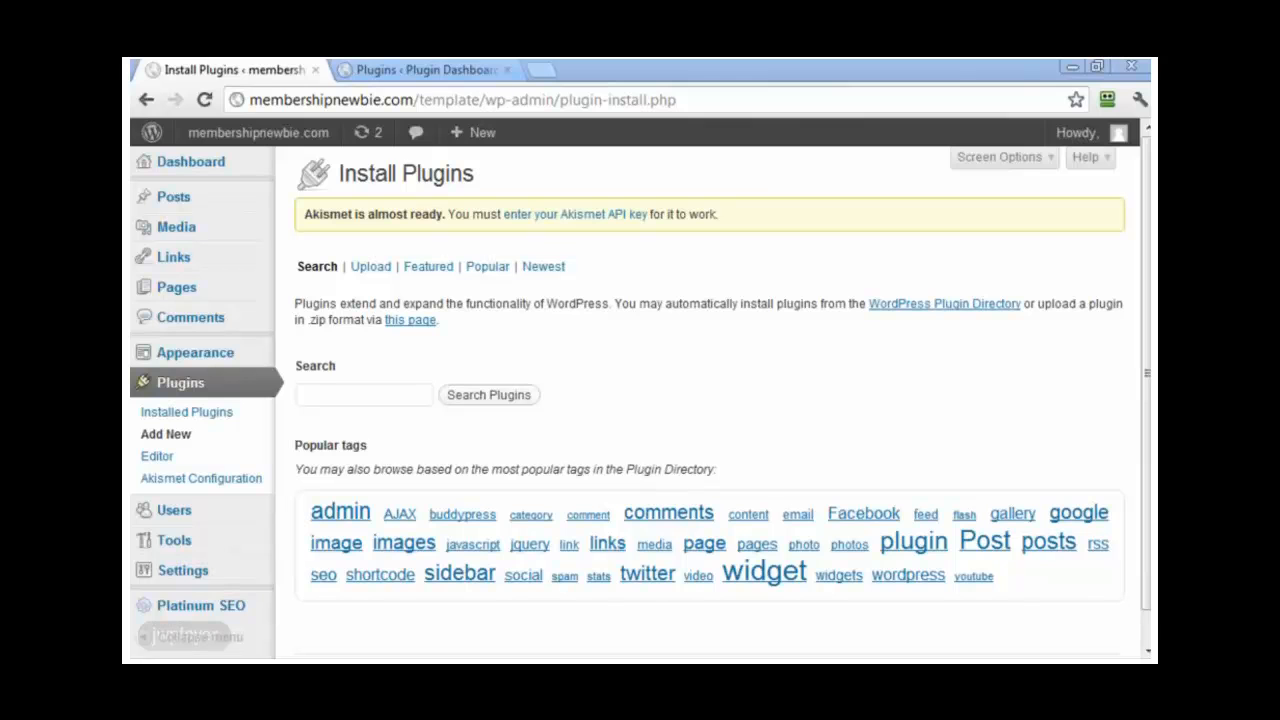
pyautogui.click(384, 392)
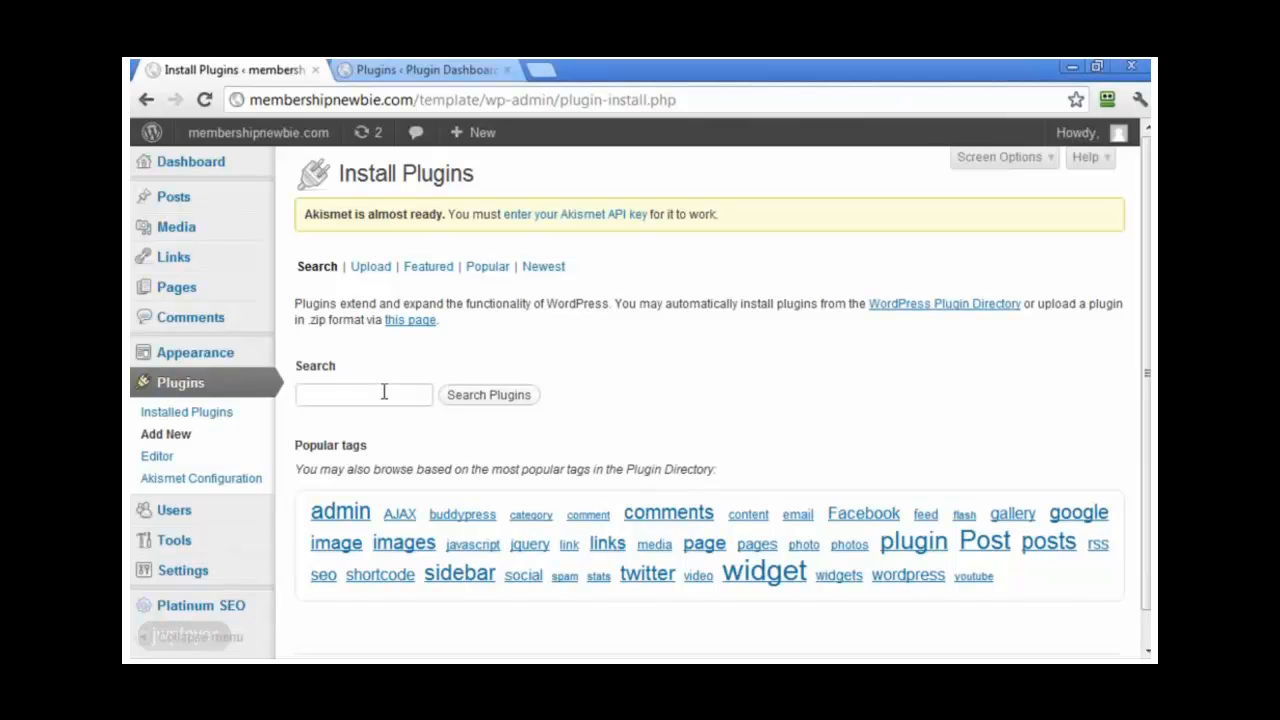
pyautogui.write('contact')
pyautogui.press('Return')
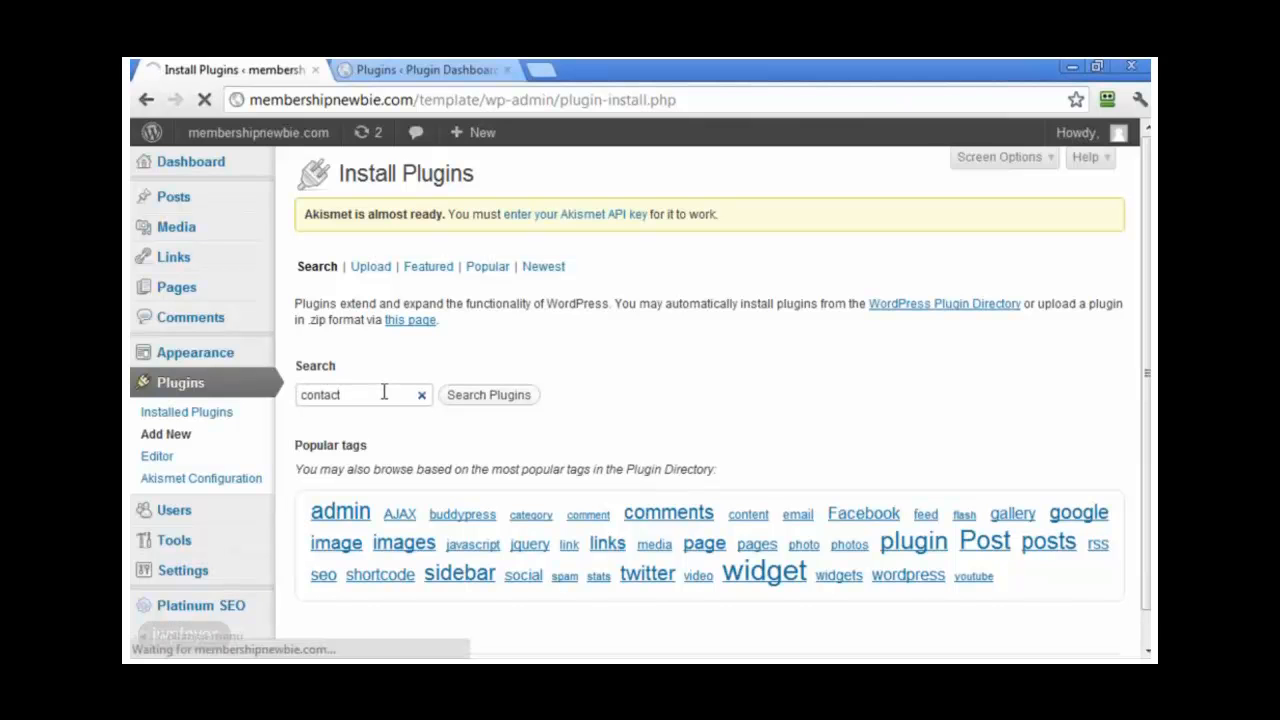
pyautogui.click(438, 303)
pyautogui.moveTo(438, 303); pyautogui.dragTo(397, 304)
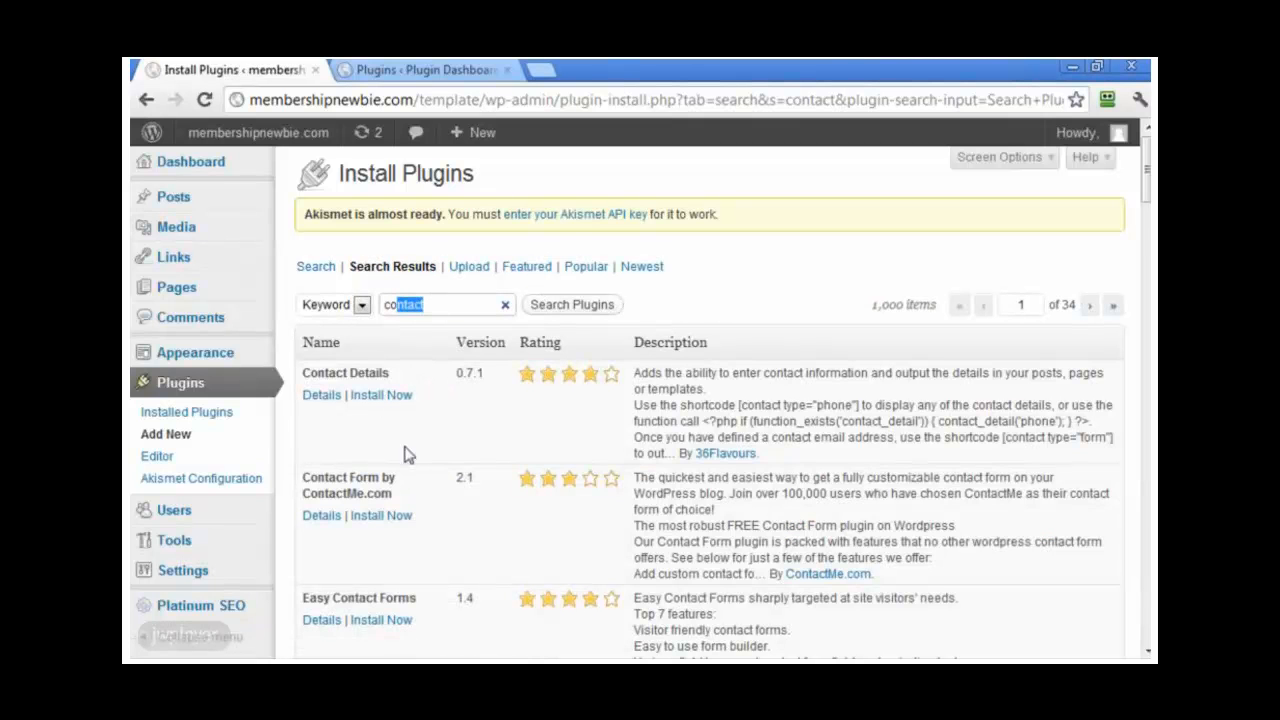
# Step: Install Easy Contact Forms from the results and activate it on the first blog
pyautogui.scroll(-3, 463, 473)
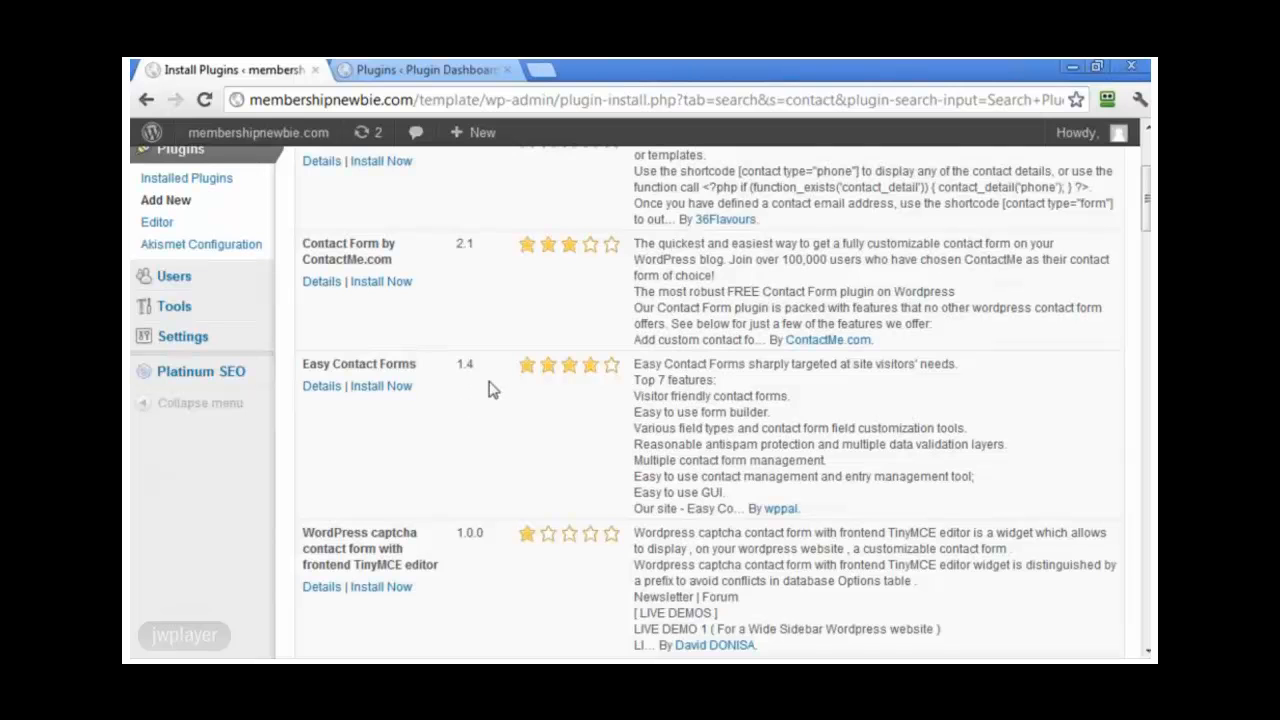
pyautogui.click(392, 387)
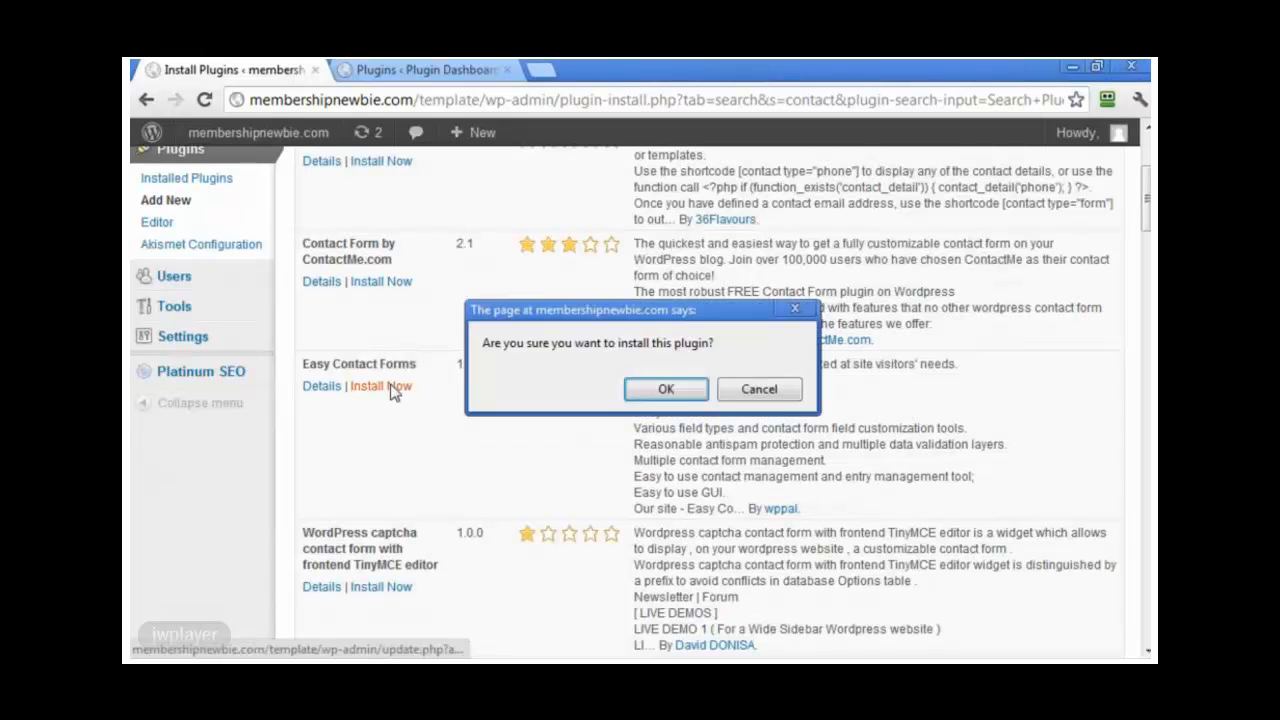
pyautogui.click(666, 389)
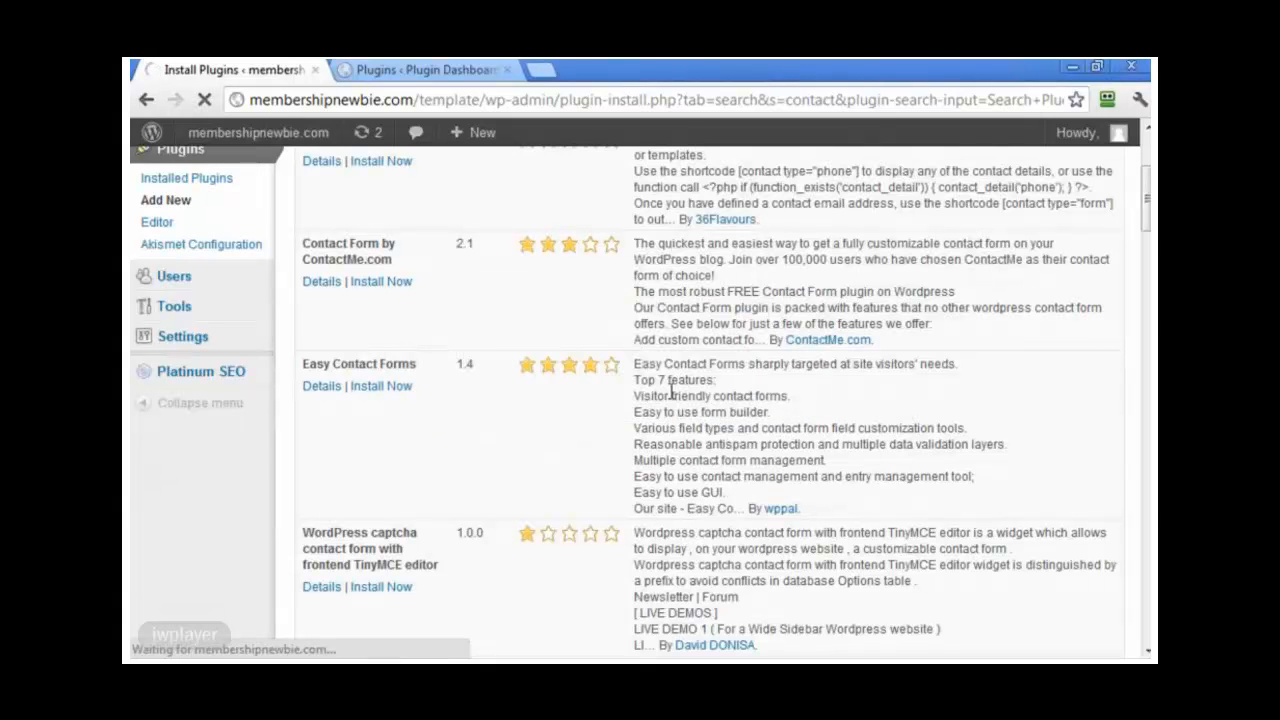
pyautogui.click(350, 369)
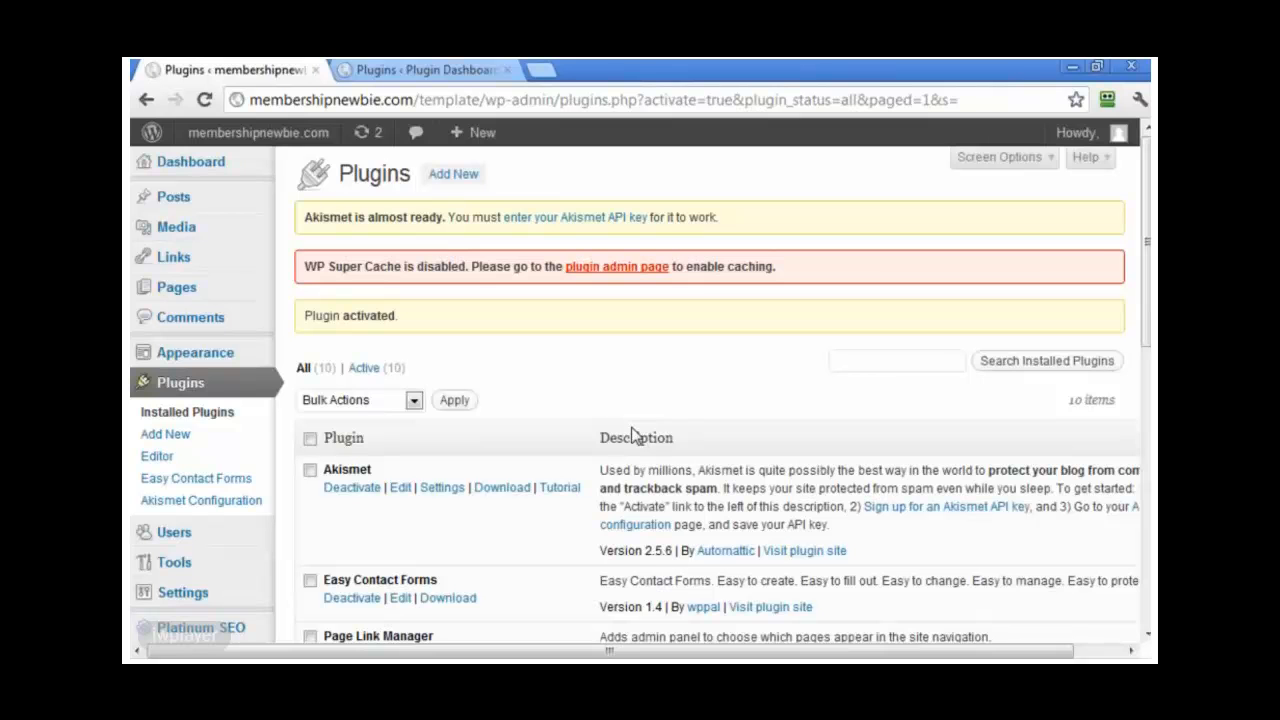
# Step: Copy the Easy Contact Forms download link address from the first blog's plugins list
pyautogui.scroll(-3, 631, 430)
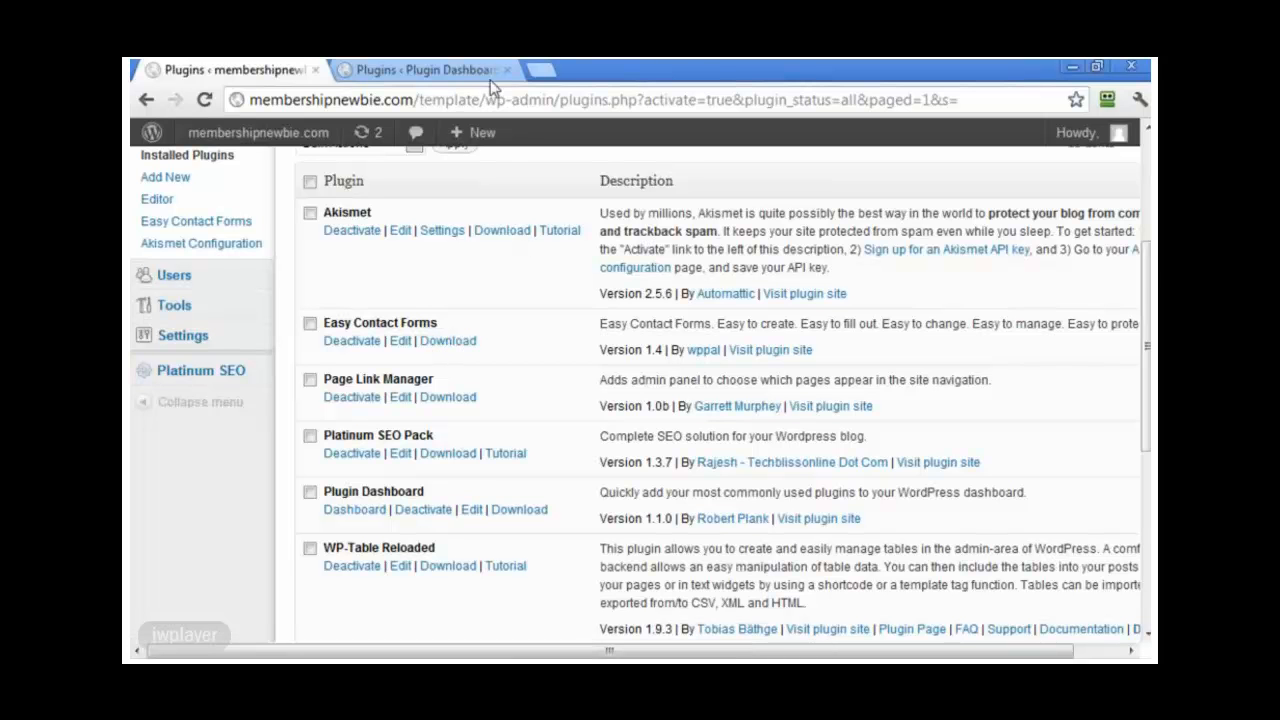
pyautogui.click(462, 70)
pyautogui.scroll(3, 566, 374)
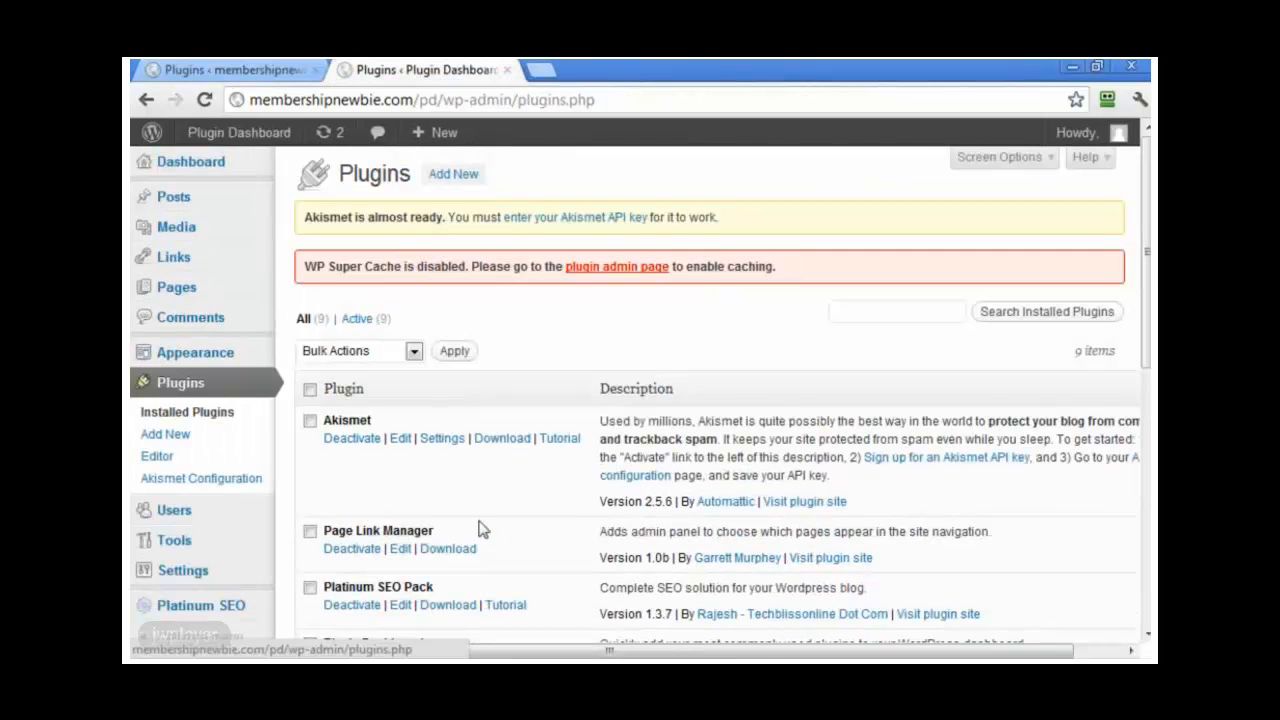
pyautogui.scroll(-2, 591, 565)
pyautogui.scroll(-1, 591, 565)
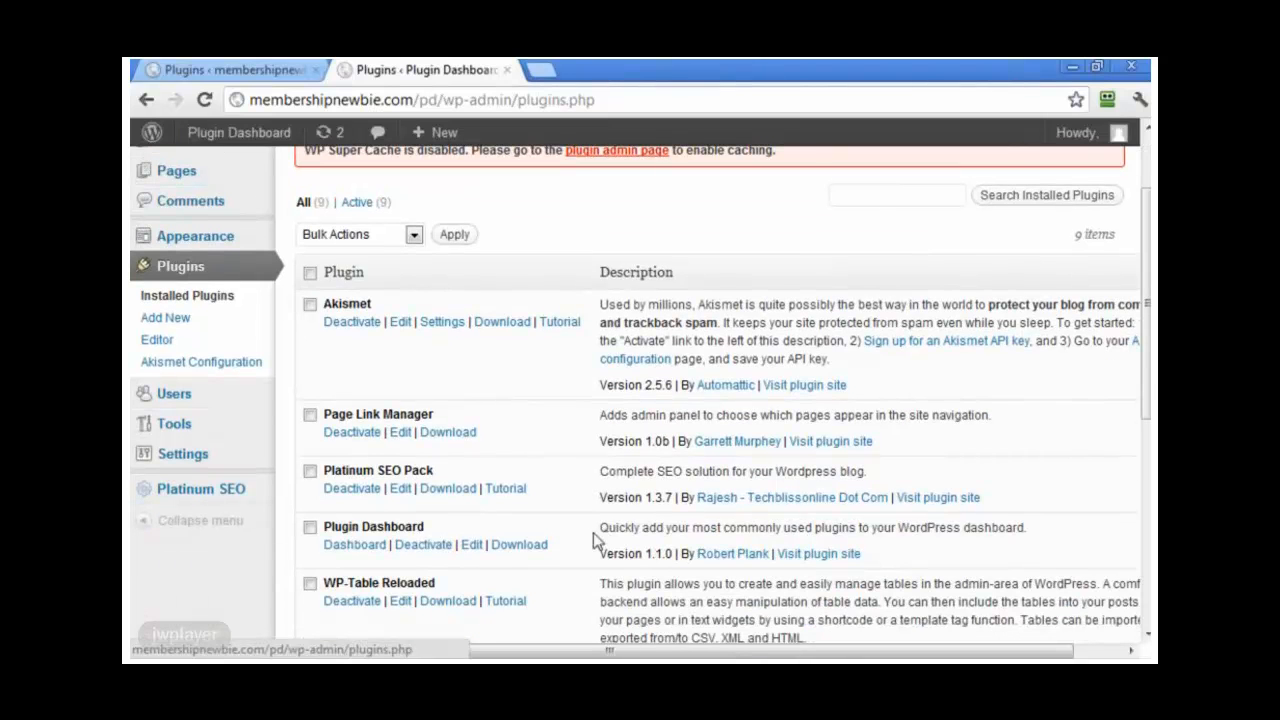
pyautogui.click(267, 76)
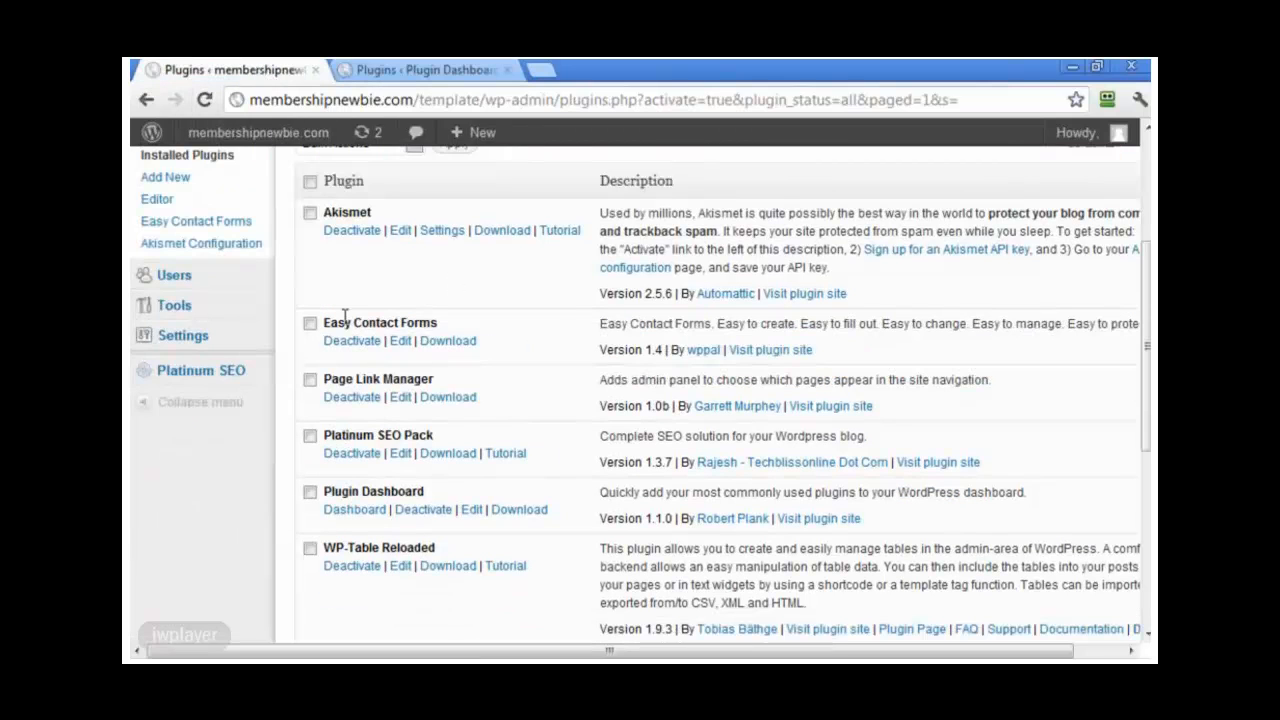
pyautogui.moveTo(323, 328); pyautogui.dragTo(431, 323)
pyautogui.click(510, 377)
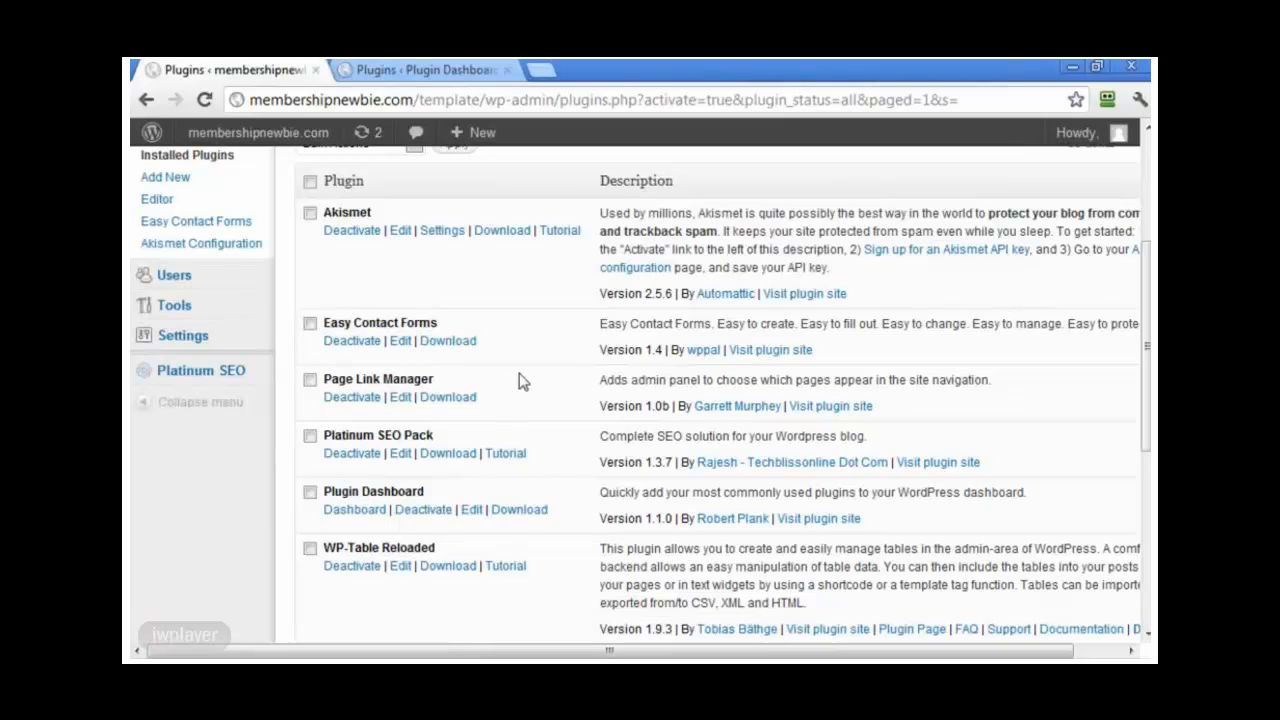
pyautogui.rightClick(470, 346)
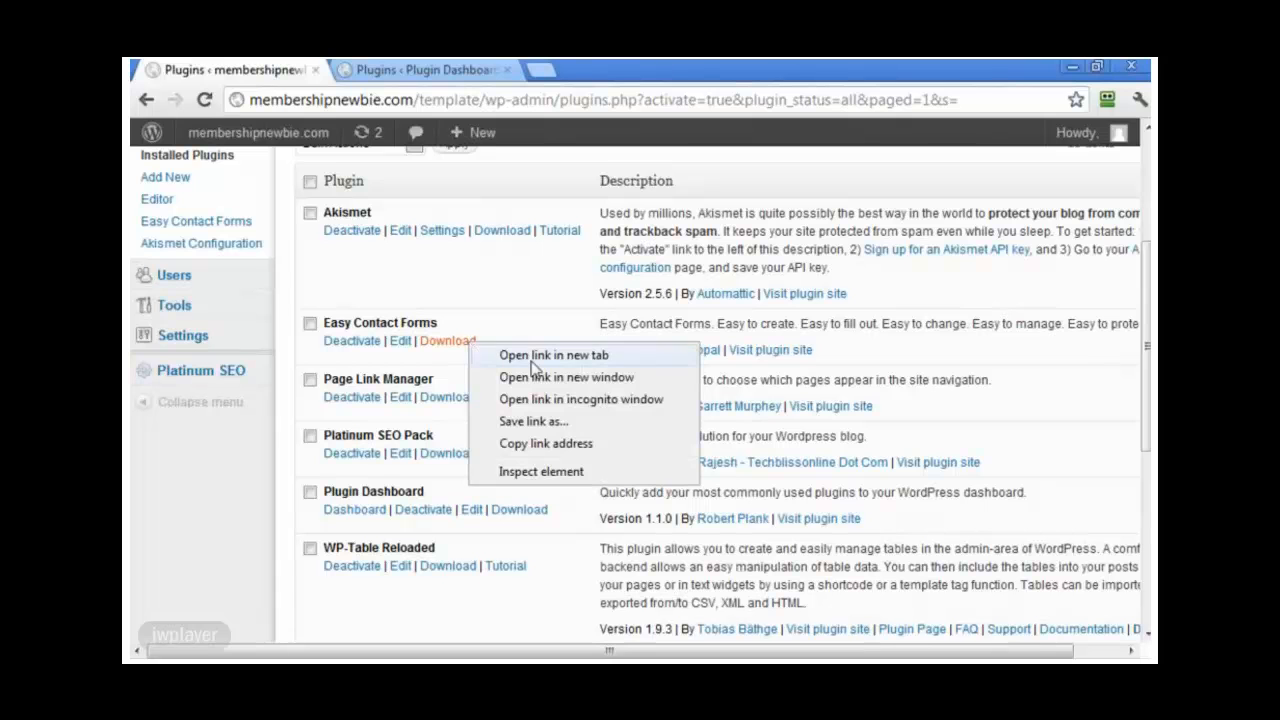
pyautogui.click(558, 445)
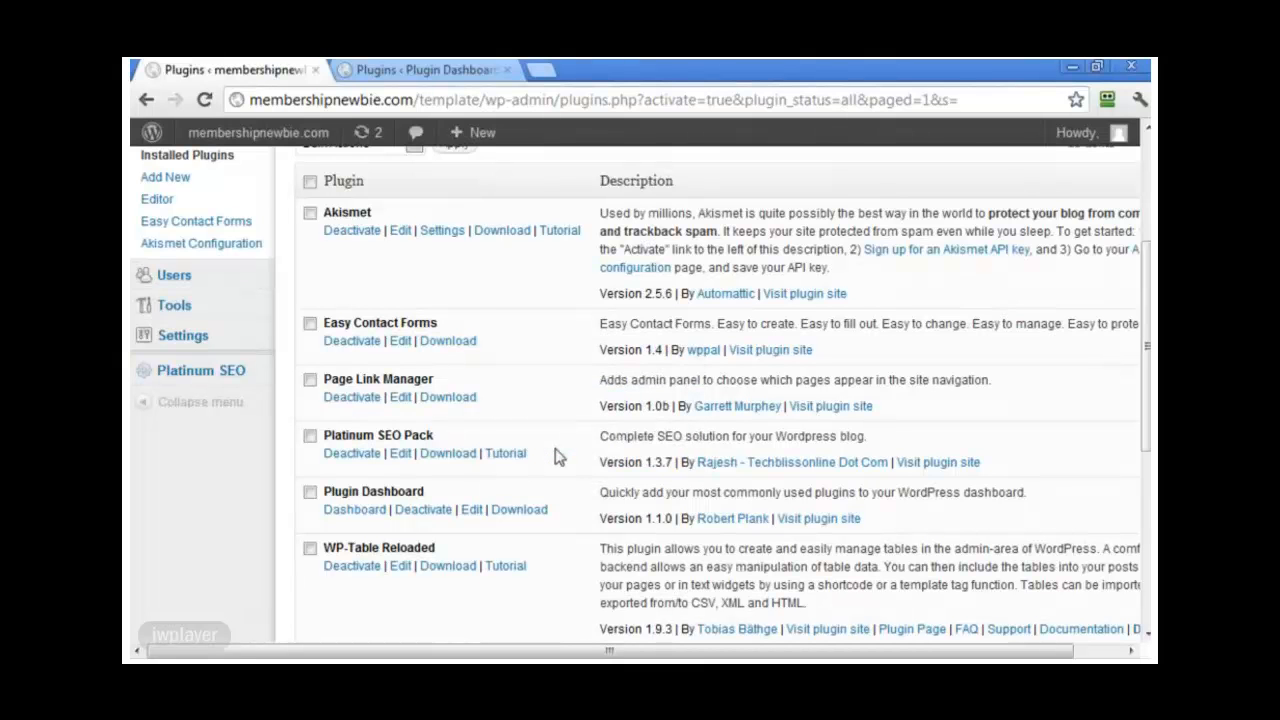
pyautogui.rightClick(463, 348)
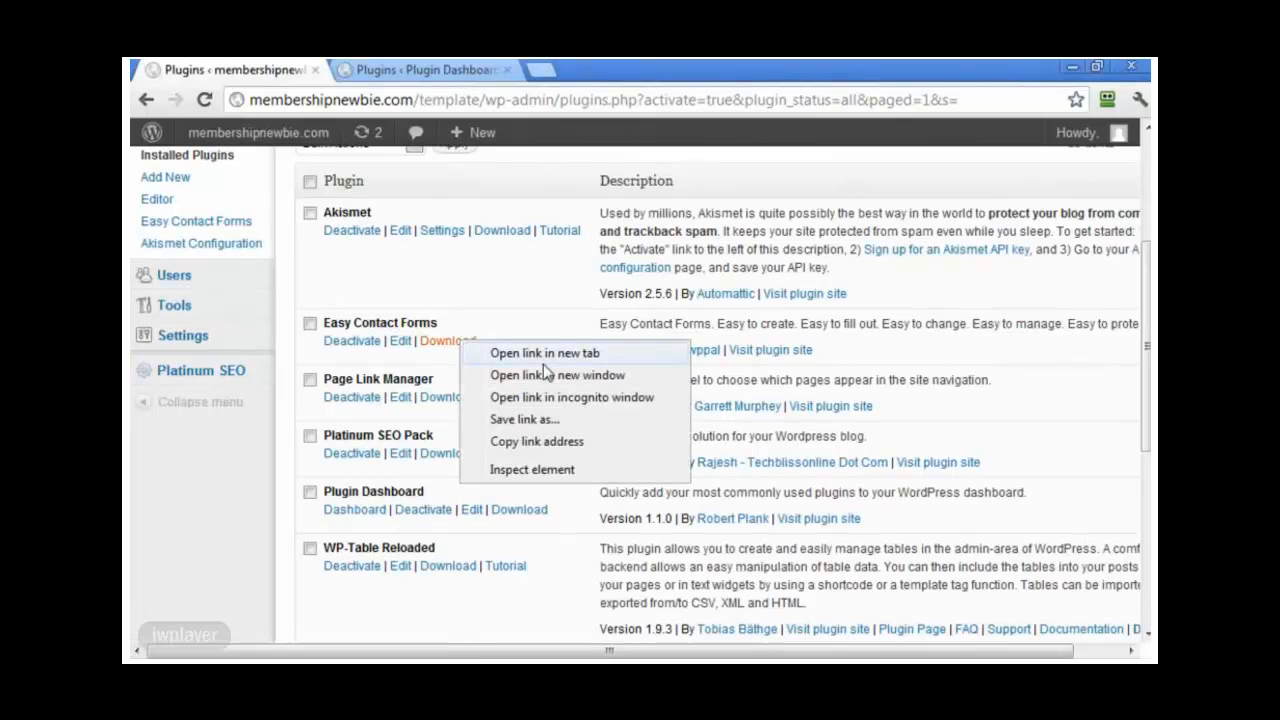
pyautogui.click(569, 443)
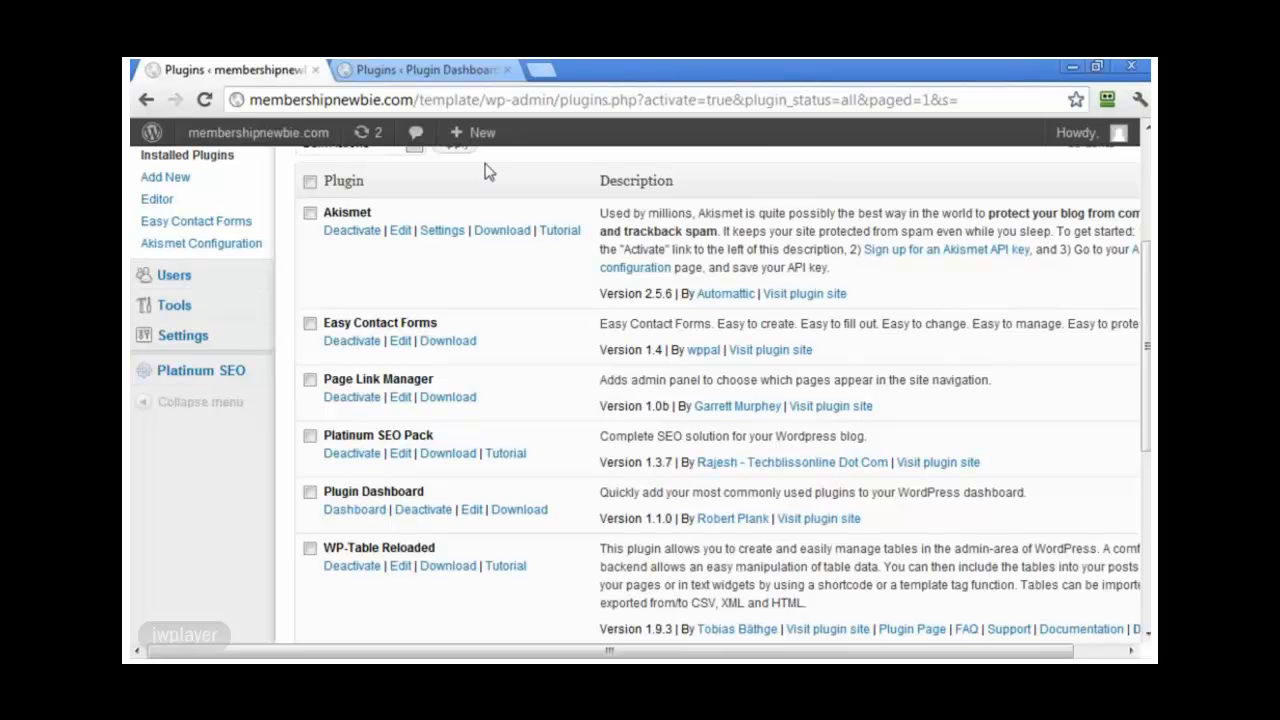
# Step: Paste the link into the second blog's Plugin Dashboard install list and install Easy Contact Forms
pyautogui.click(443, 74)
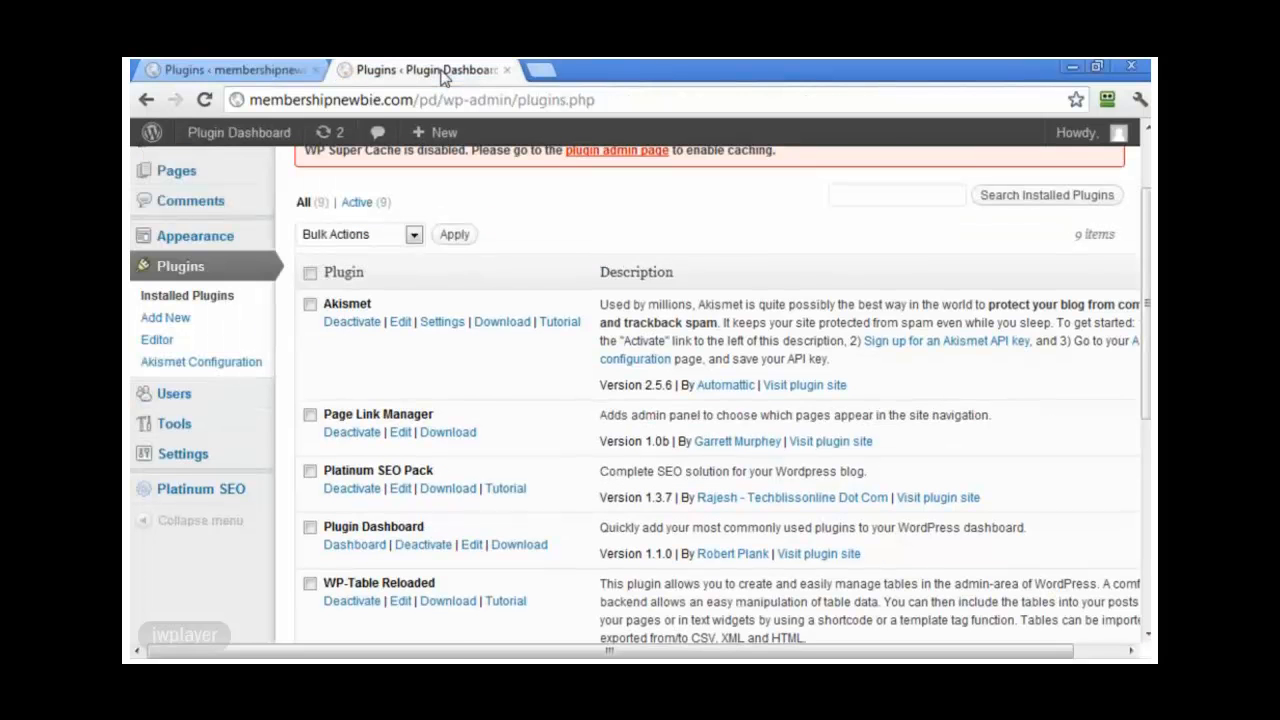
pyautogui.scroll(3, 325, 213)
pyautogui.moveTo(271, 173)
pyautogui.click(336, 228)
pyautogui.scroll(-15, 745, 393)
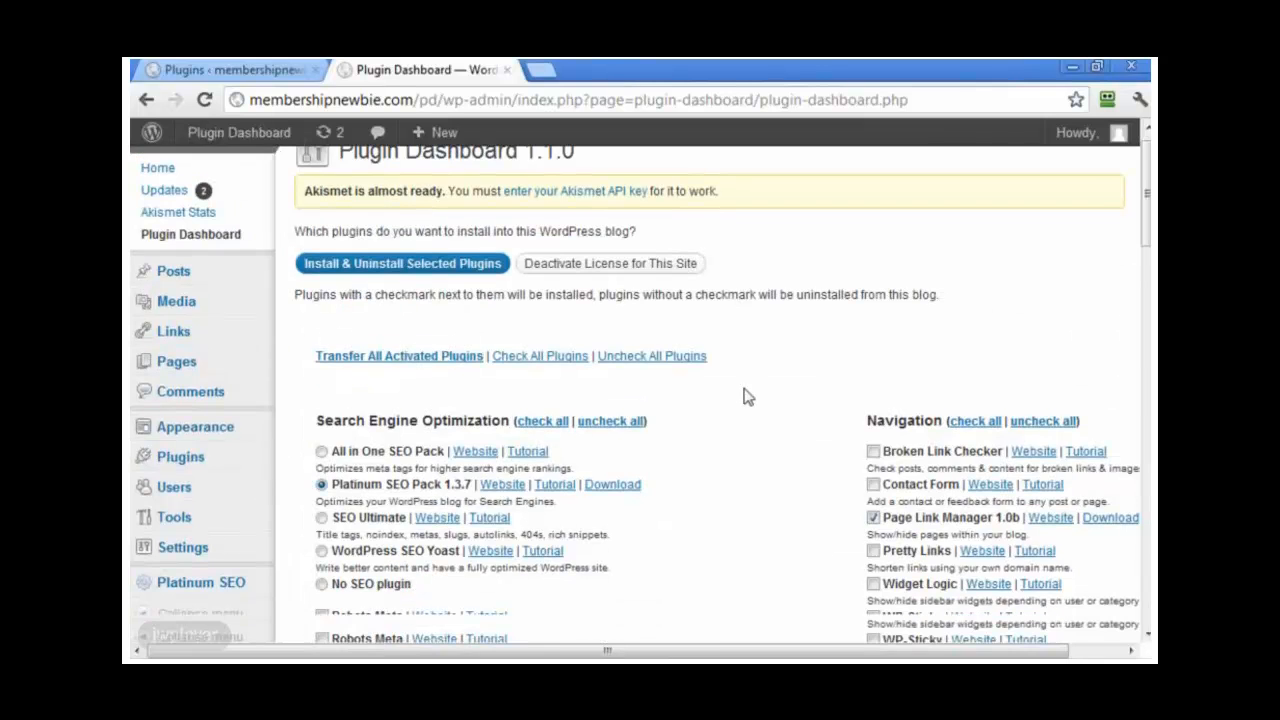
pyautogui.scroll(-3, 780, 418)
pyautogui.click(417, 297)
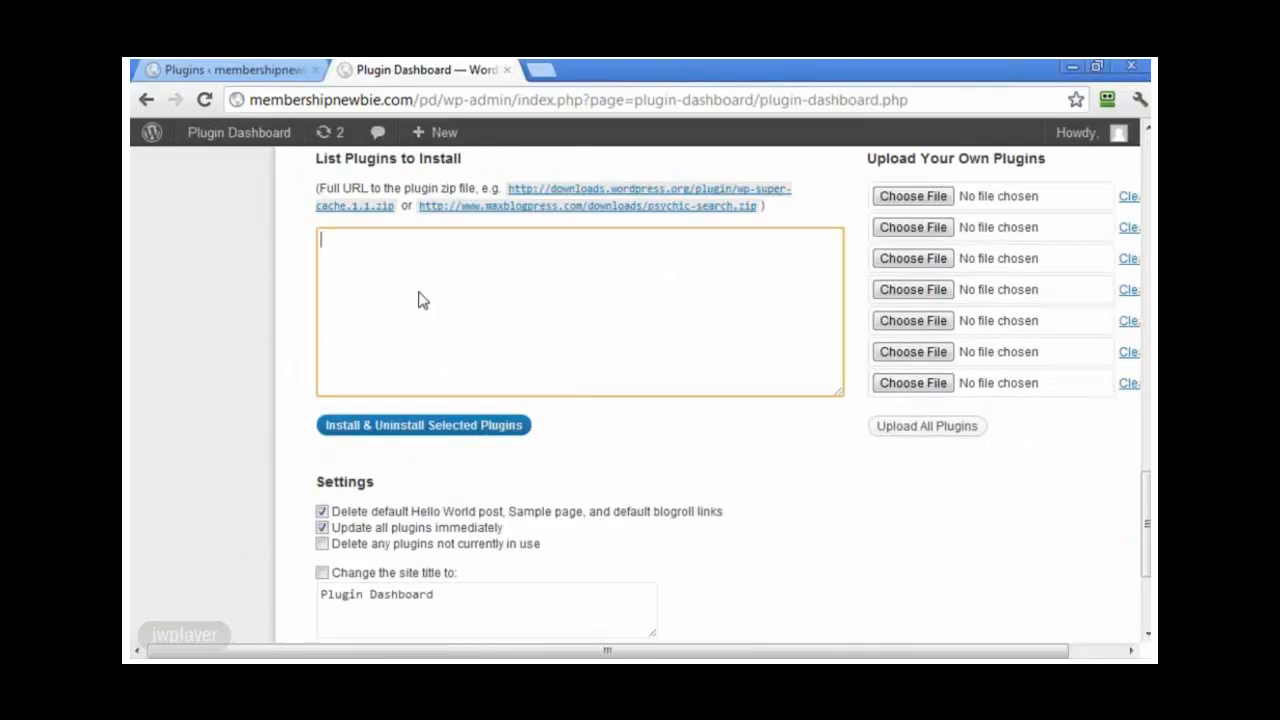
pyautogui.rightClick(420, 297)
pyautogui.click(491, 406)
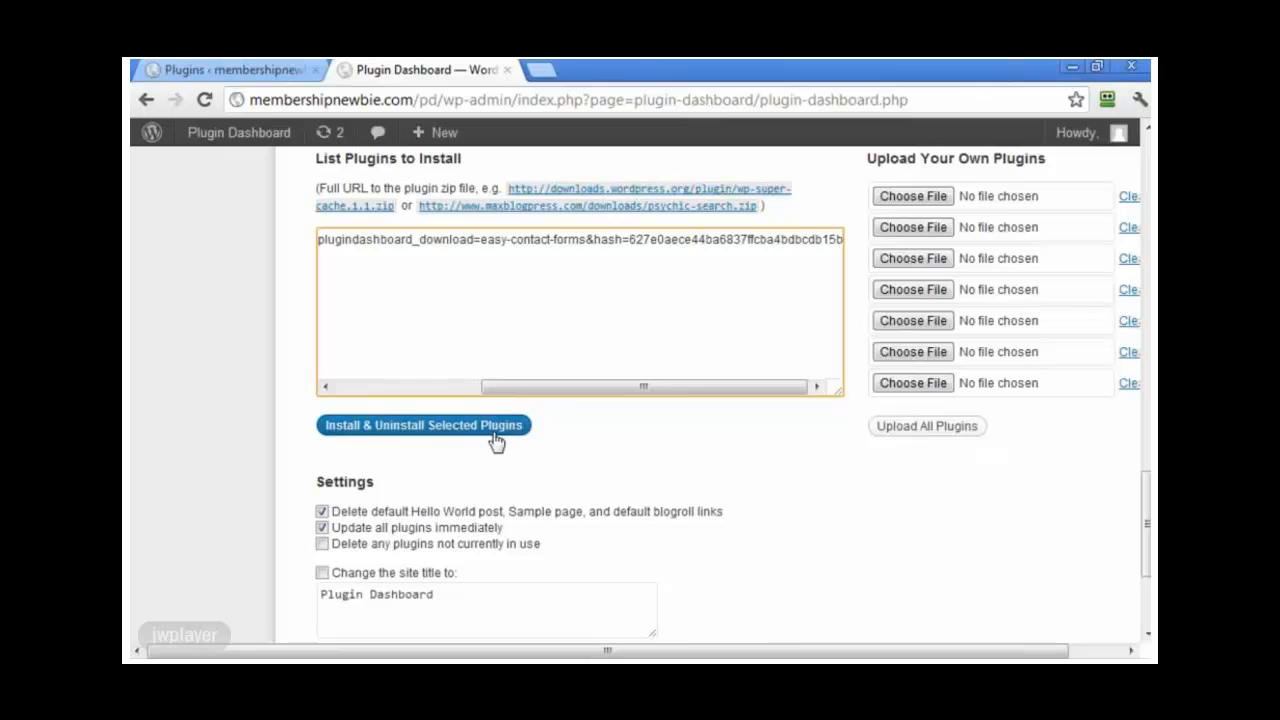
pyautogui.click(500, 430)
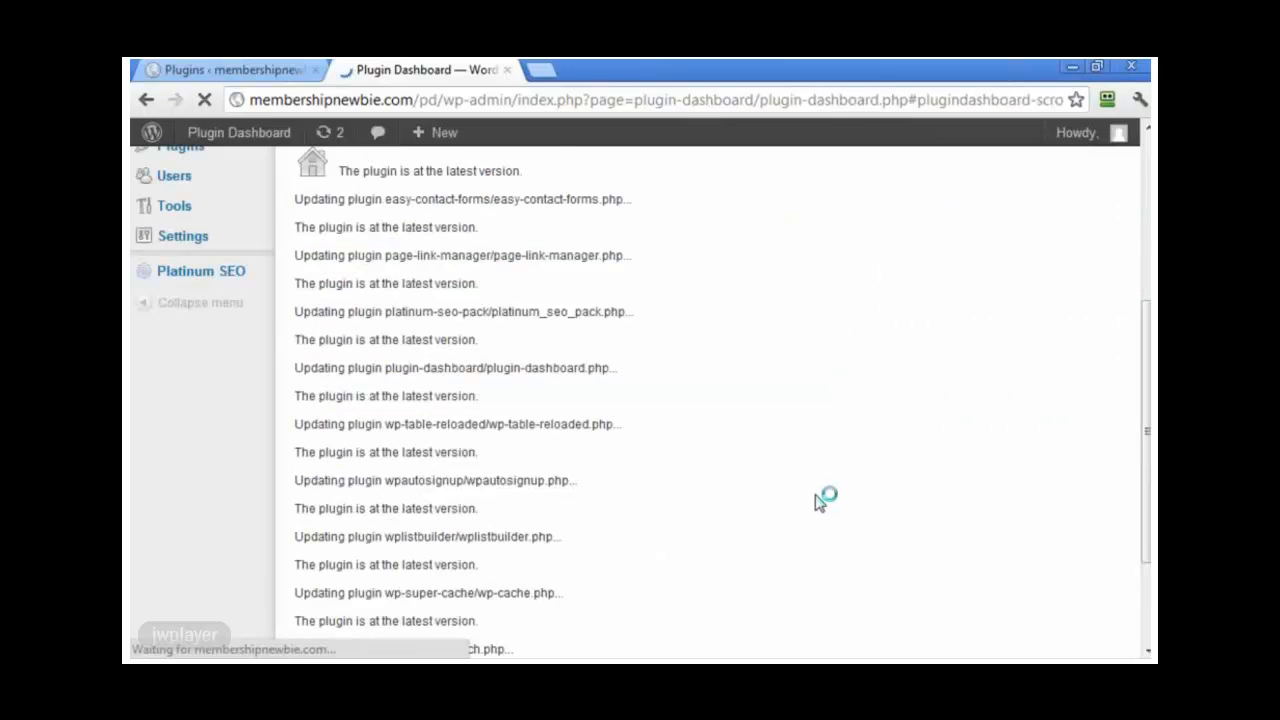
pyautogui.scroll(4, 570, 472)
pyautogui.scroll(2, 565, 472)
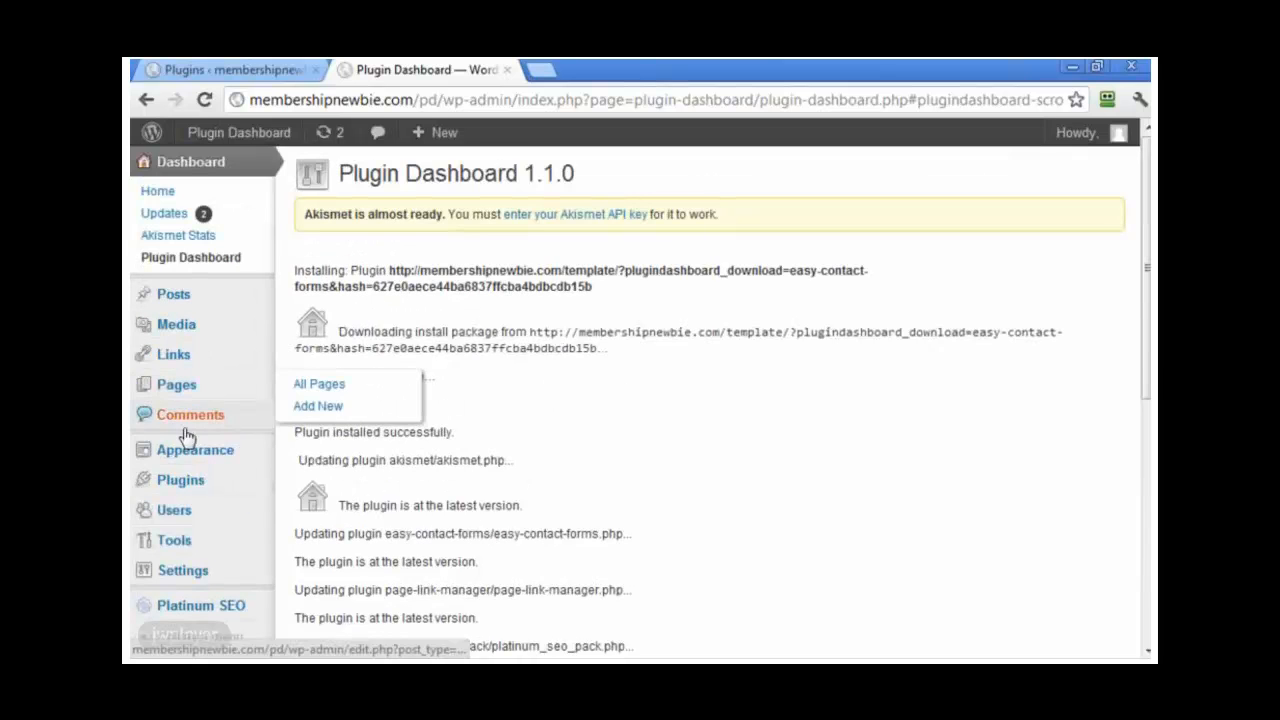
# Step: Check that Easy Contact Forms appears in the second blog's list of 10 plugins
pyautogui.click(182, 484)
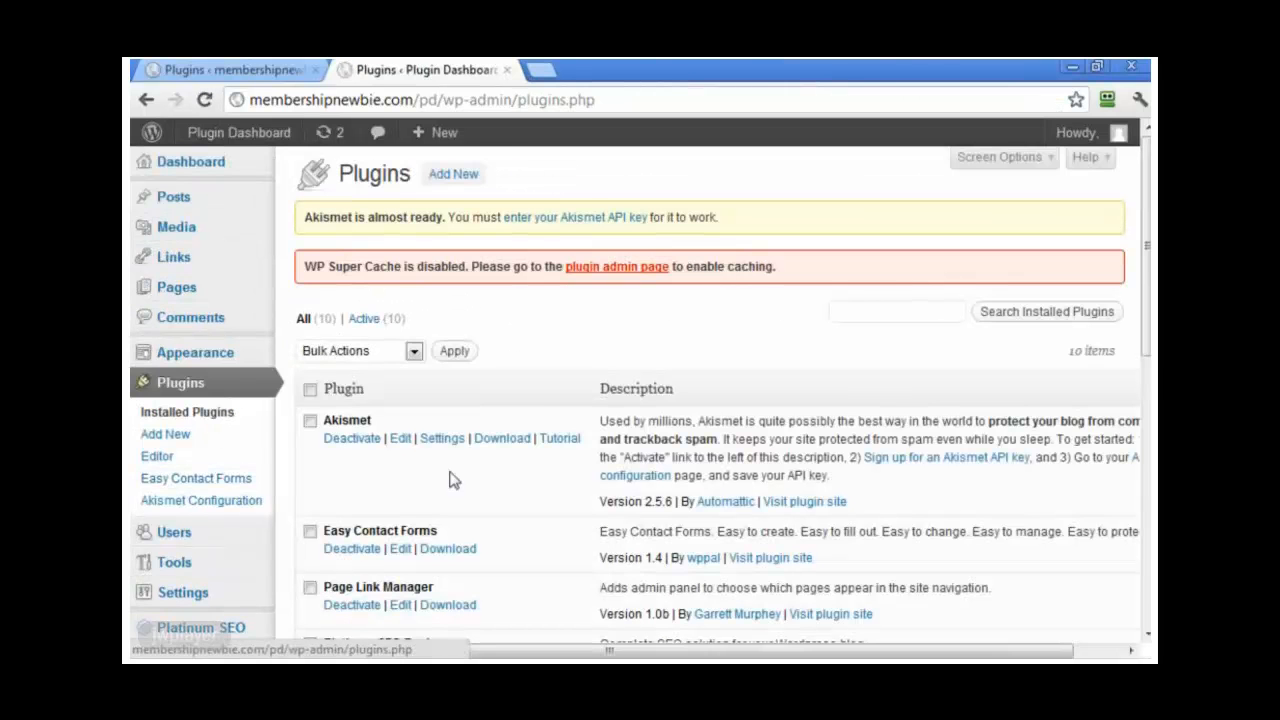
pyautogui.scroll(-1, 449, 481)
pyautogui.moveTo(478, 503); pyautogui.dragTo(324, 472)
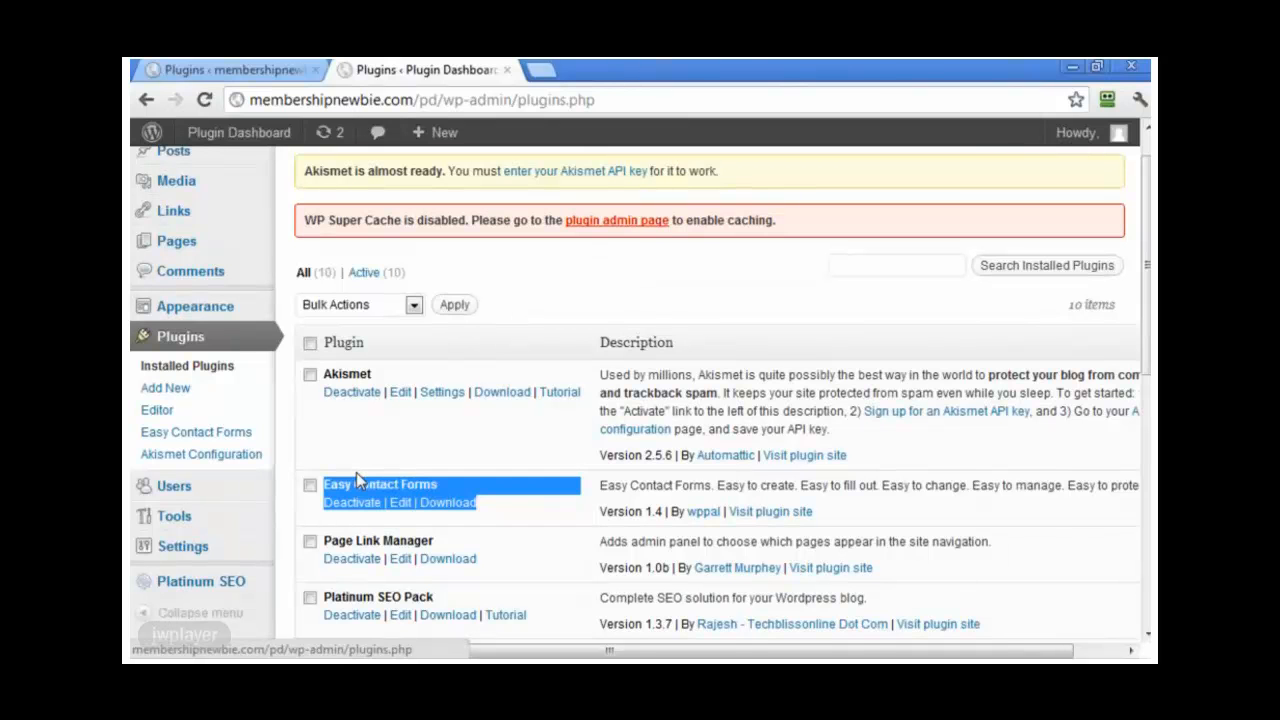
pyautogui.scroll(1, 346, 466)
# Step: Review the Plugin Dashboard categories, showing WP Super Cache 1.1 and Akismet 2.5.6 selected
pyautogui.click(213, 168)
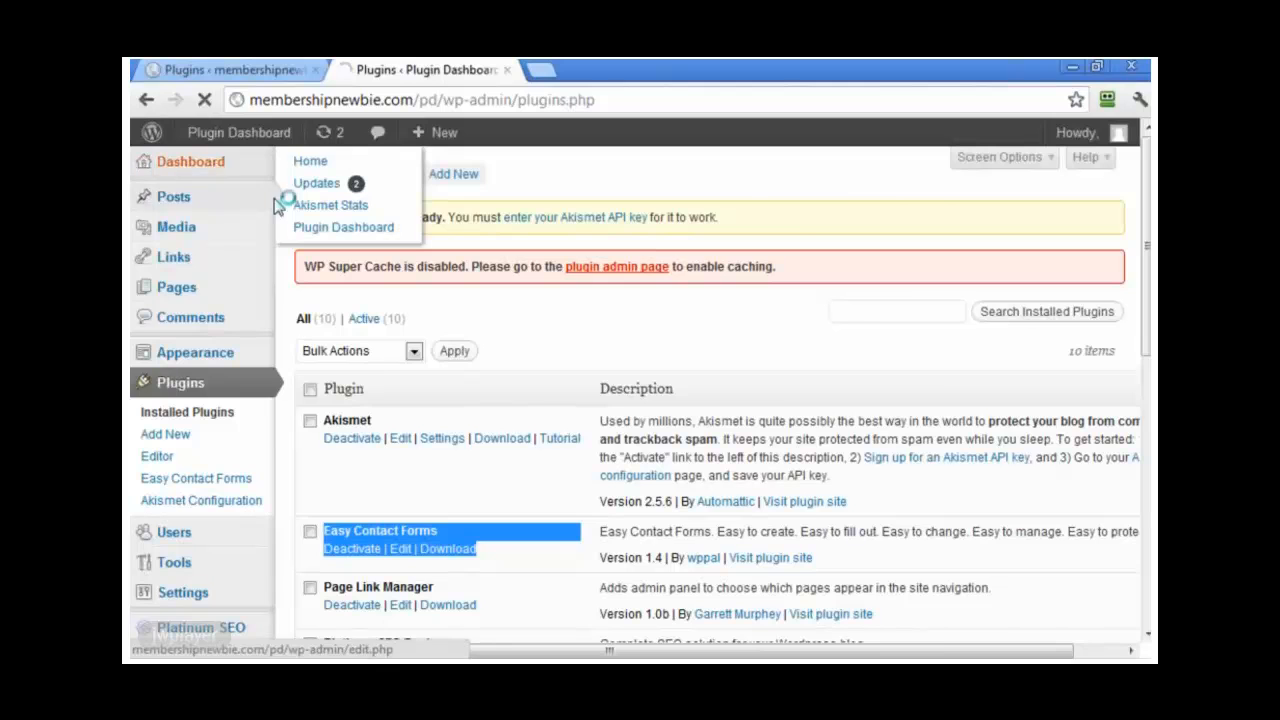
pyautogui.click(191, 257)
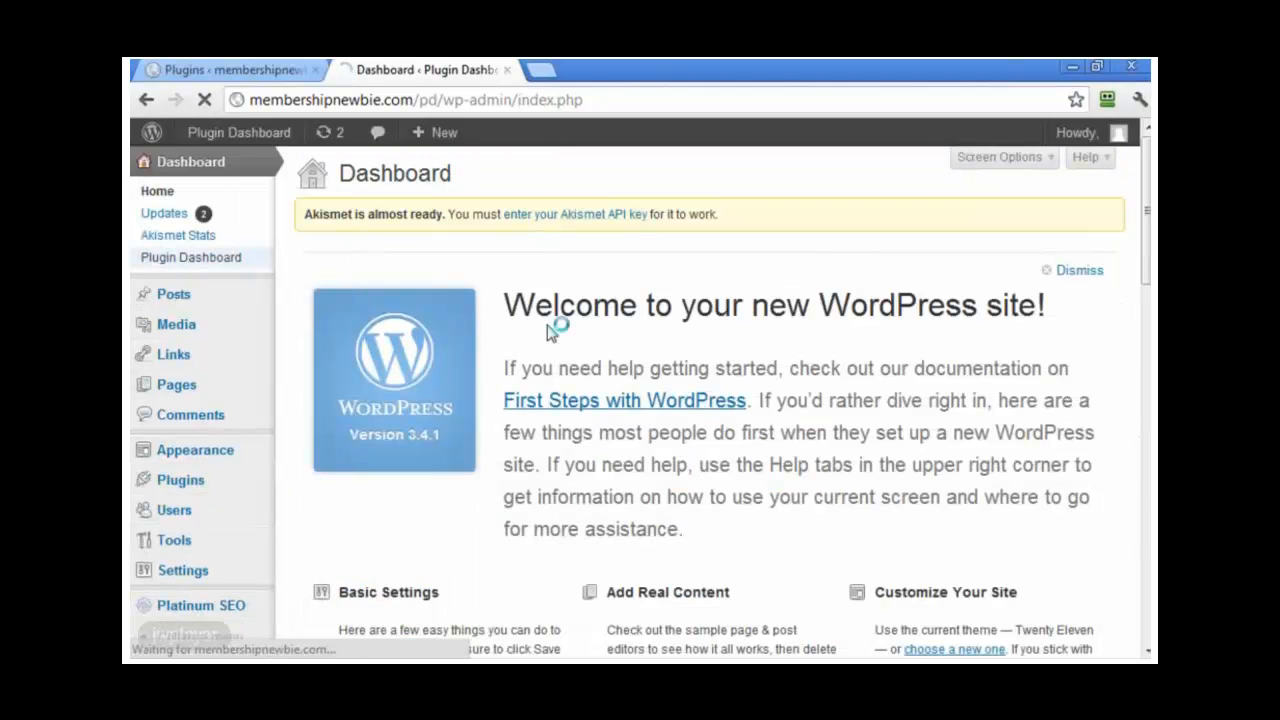
pyautogui.scroll(-4, 771, 409)
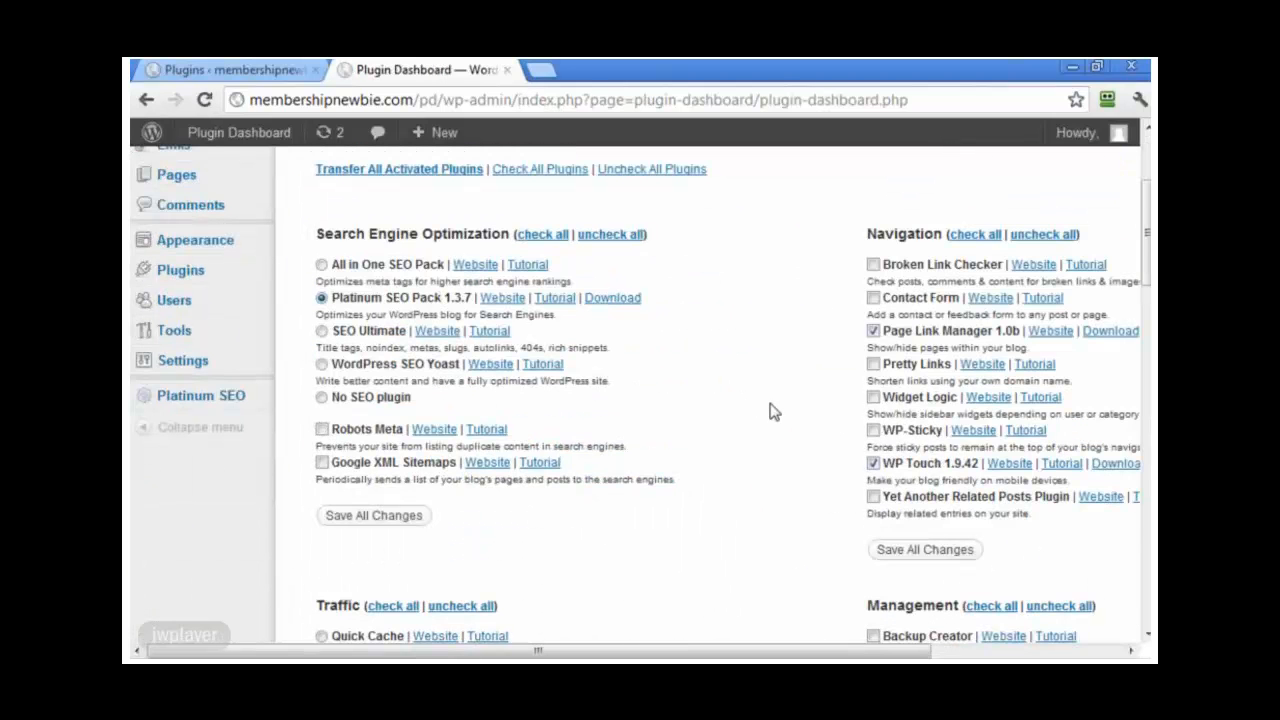
pyautogui.scroll(-5, 771, 409)
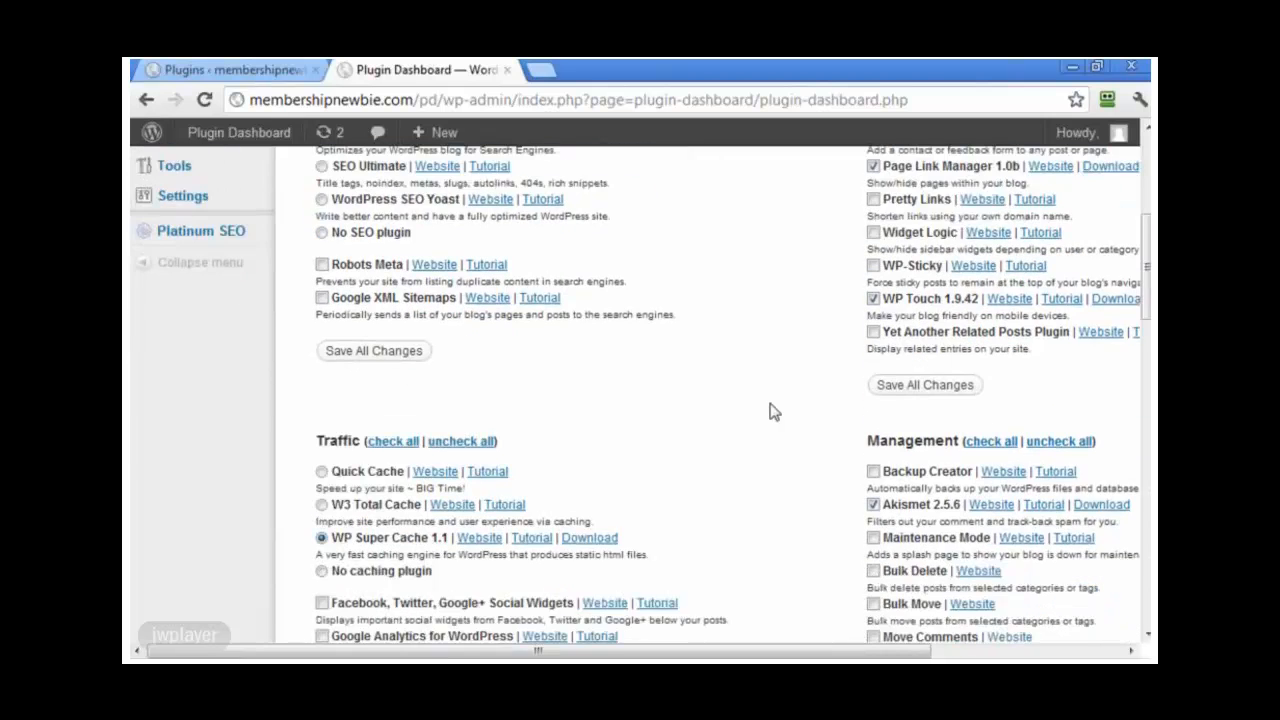
pyautogui.scroll(-1, 771, 409)
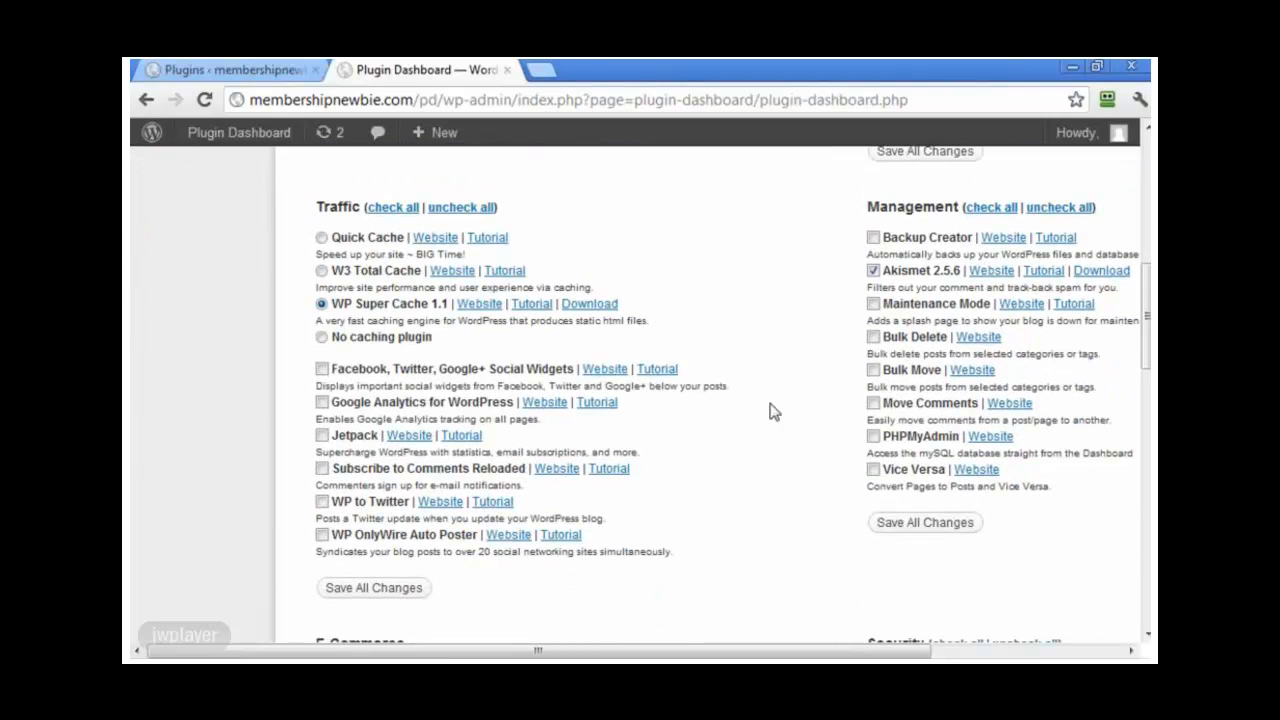
pyautogui.scroll(-4, 771, 409)
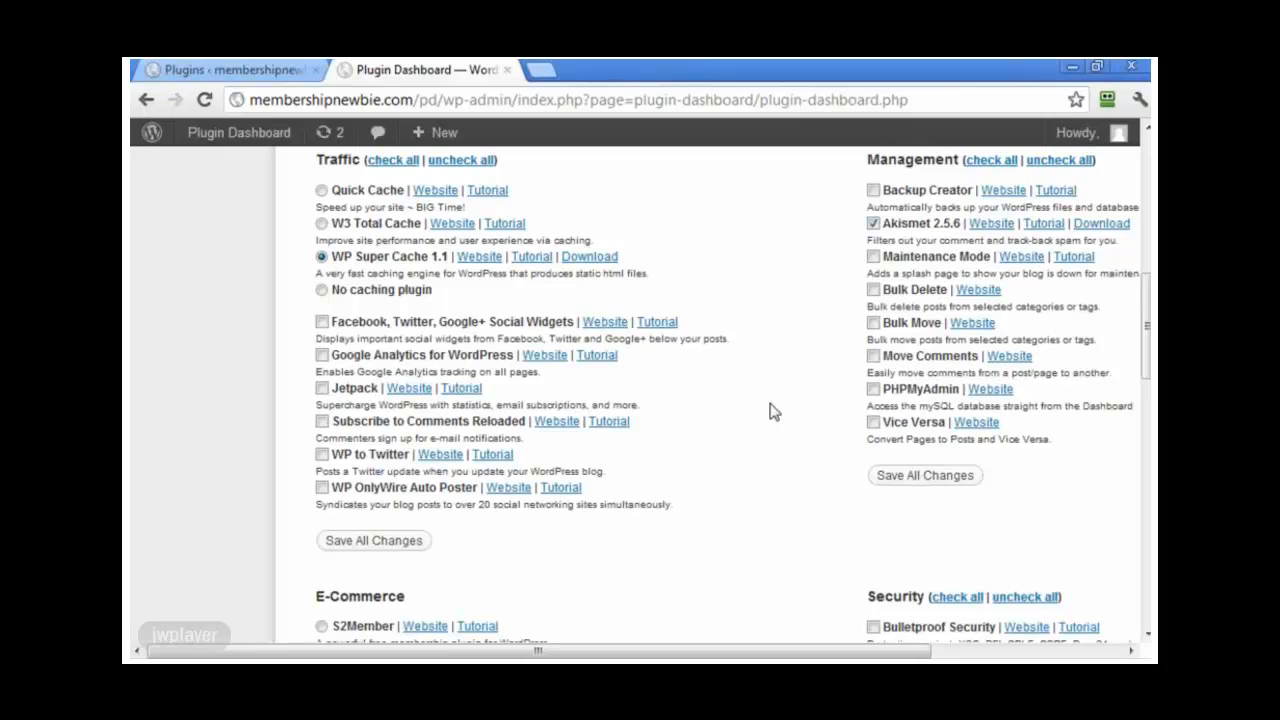